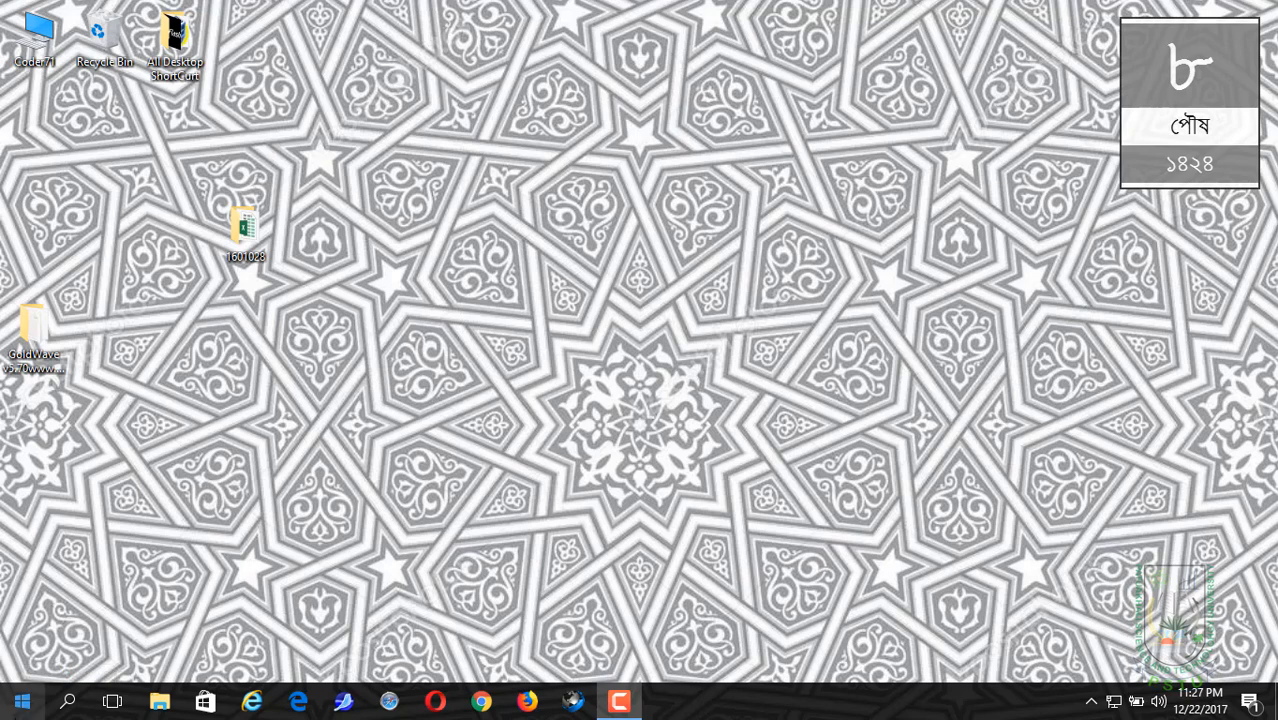
Step: Launch Excel 2013 and create a blank workbook in a maximised window
click(22, 701)
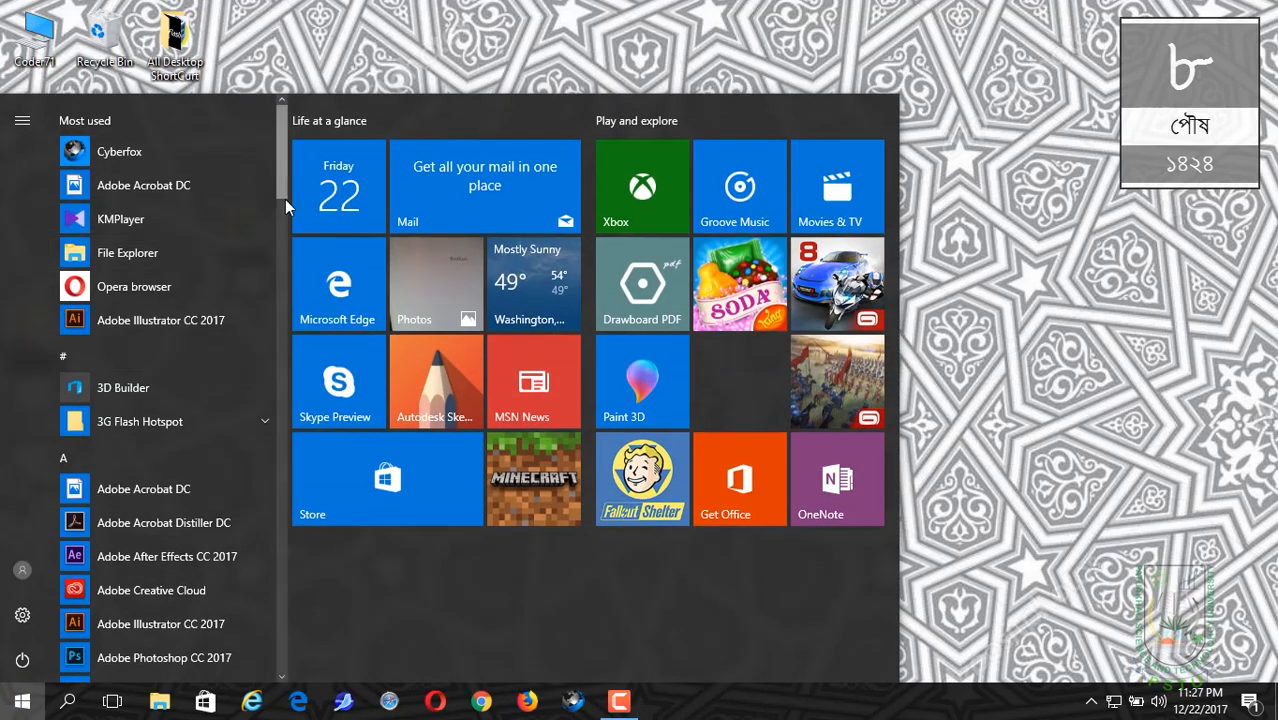
scroll(284, 219, down, 5)
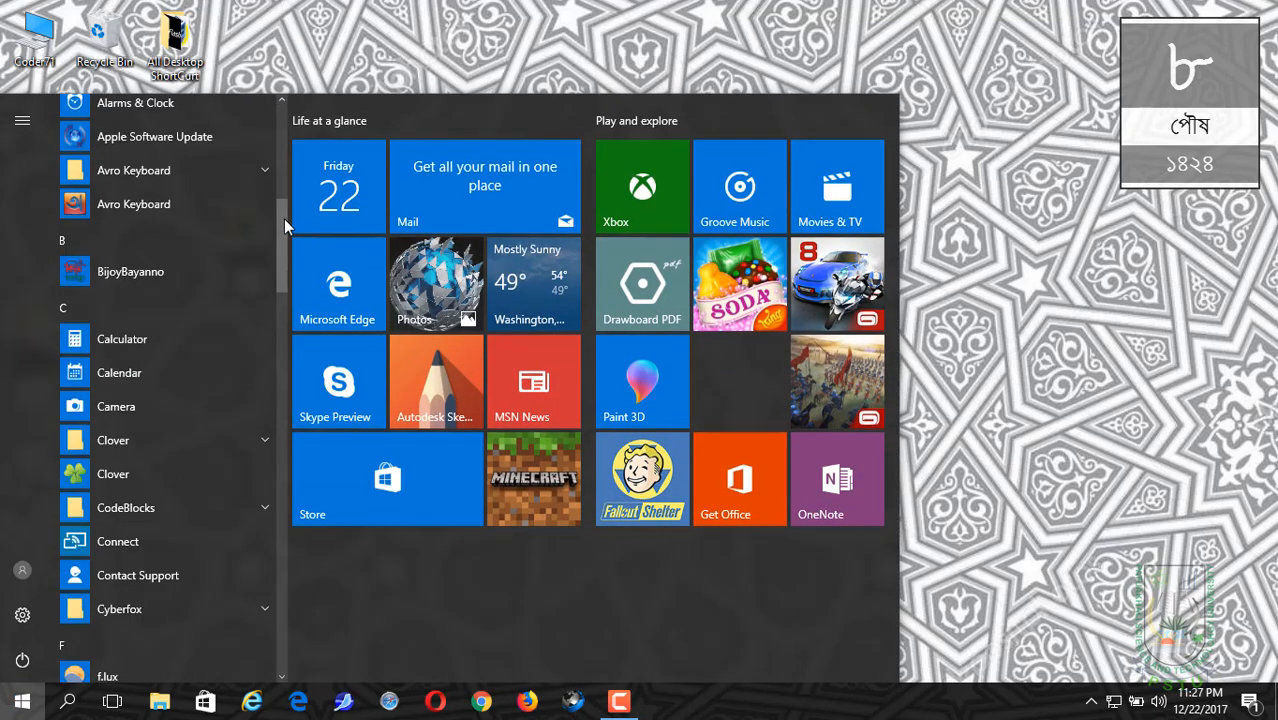
scroll(284, 326, down, 5)
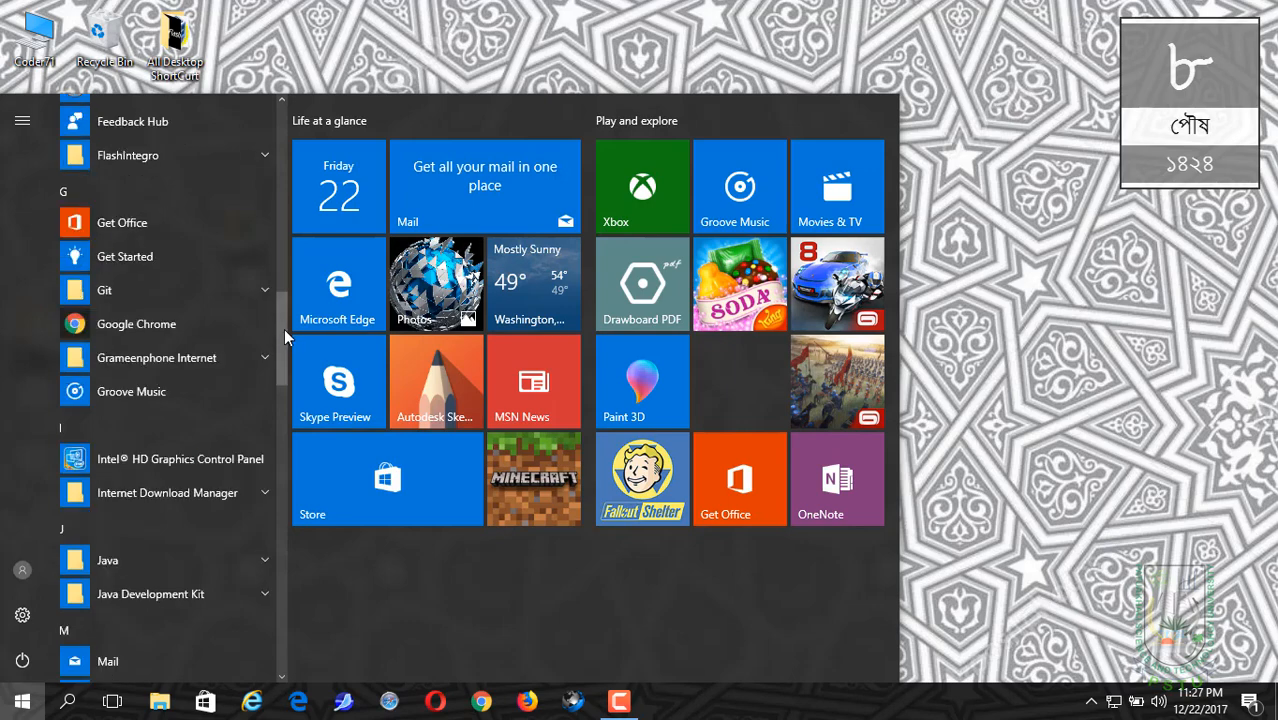
scroll(282, 428, down, 5)
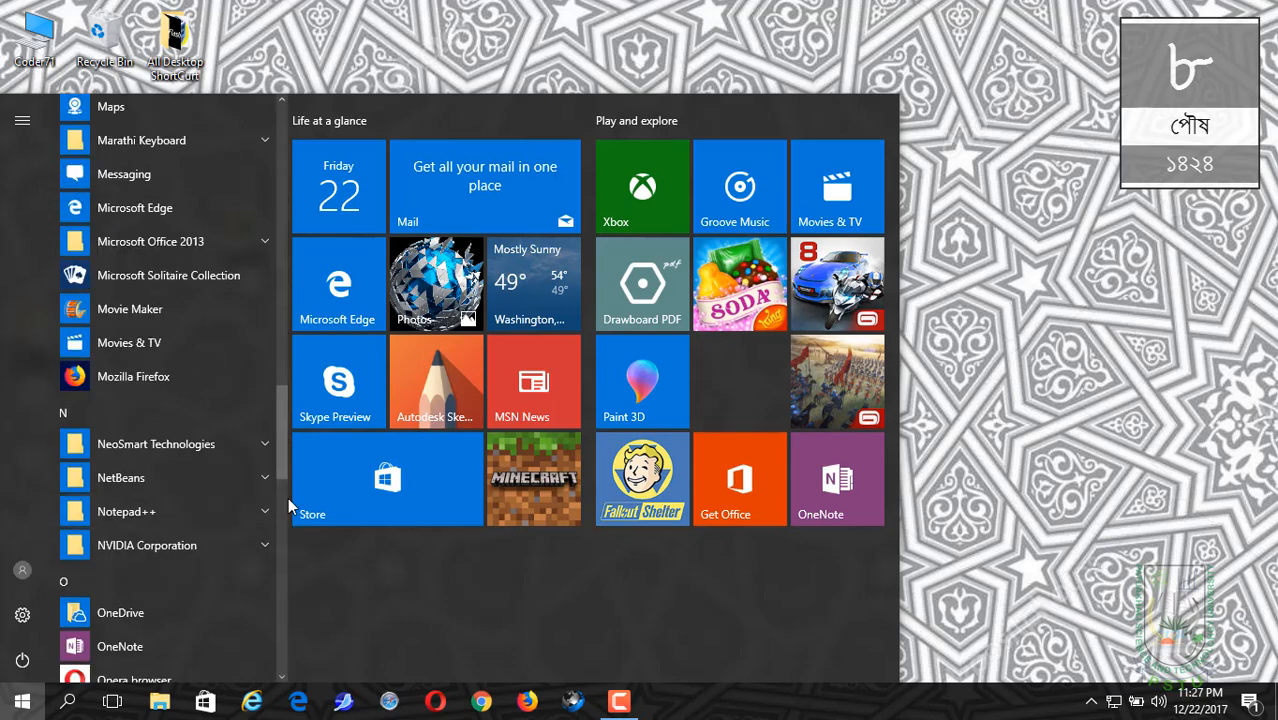
click(184, 246)
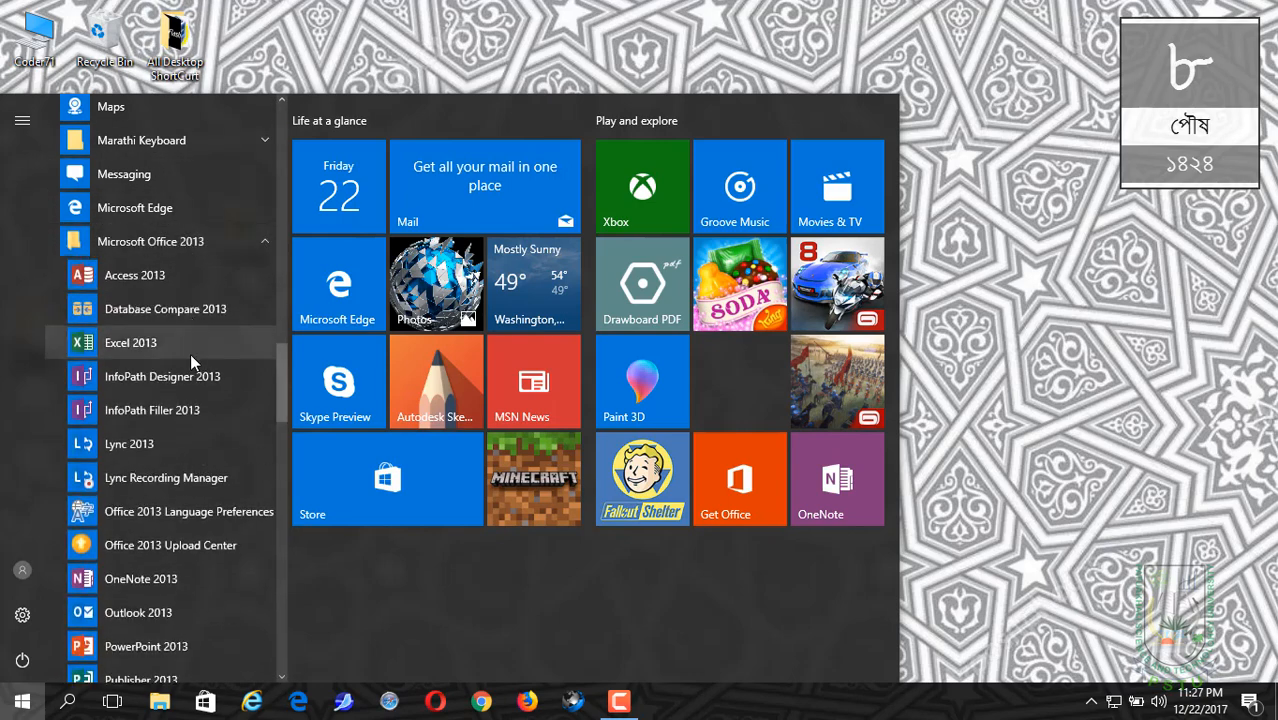
click(157, 342)
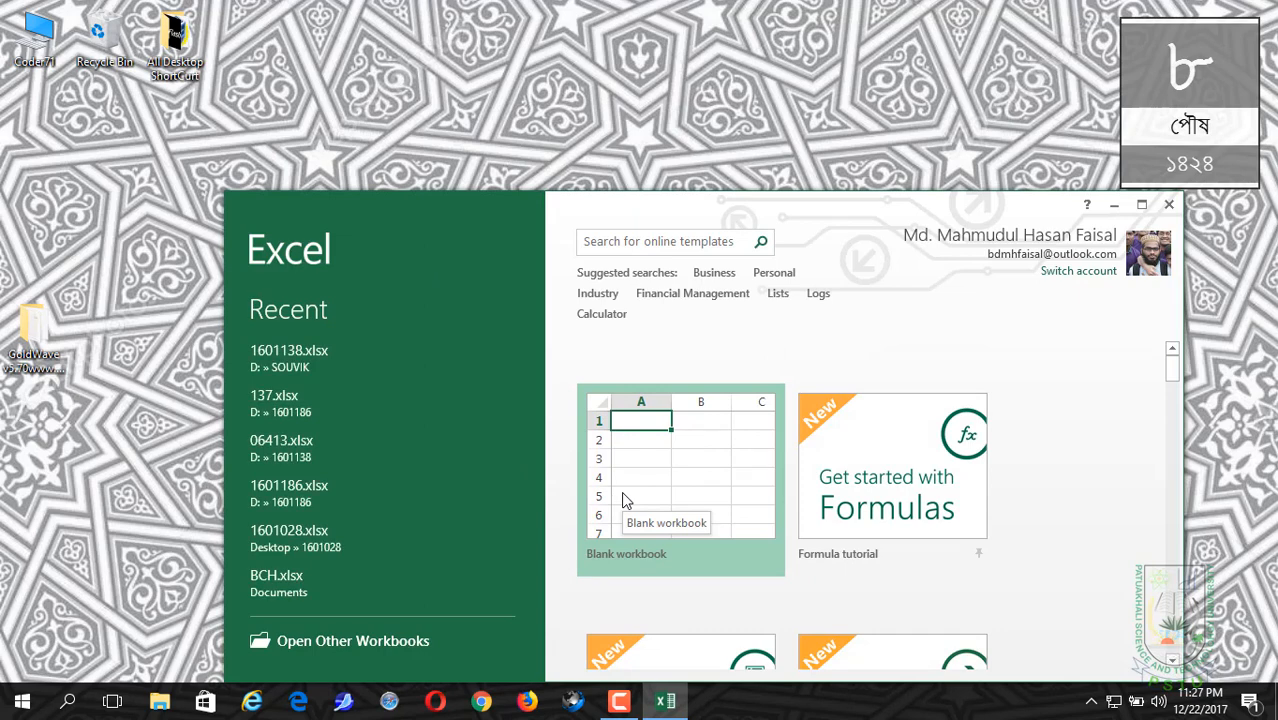
click(686, 500)
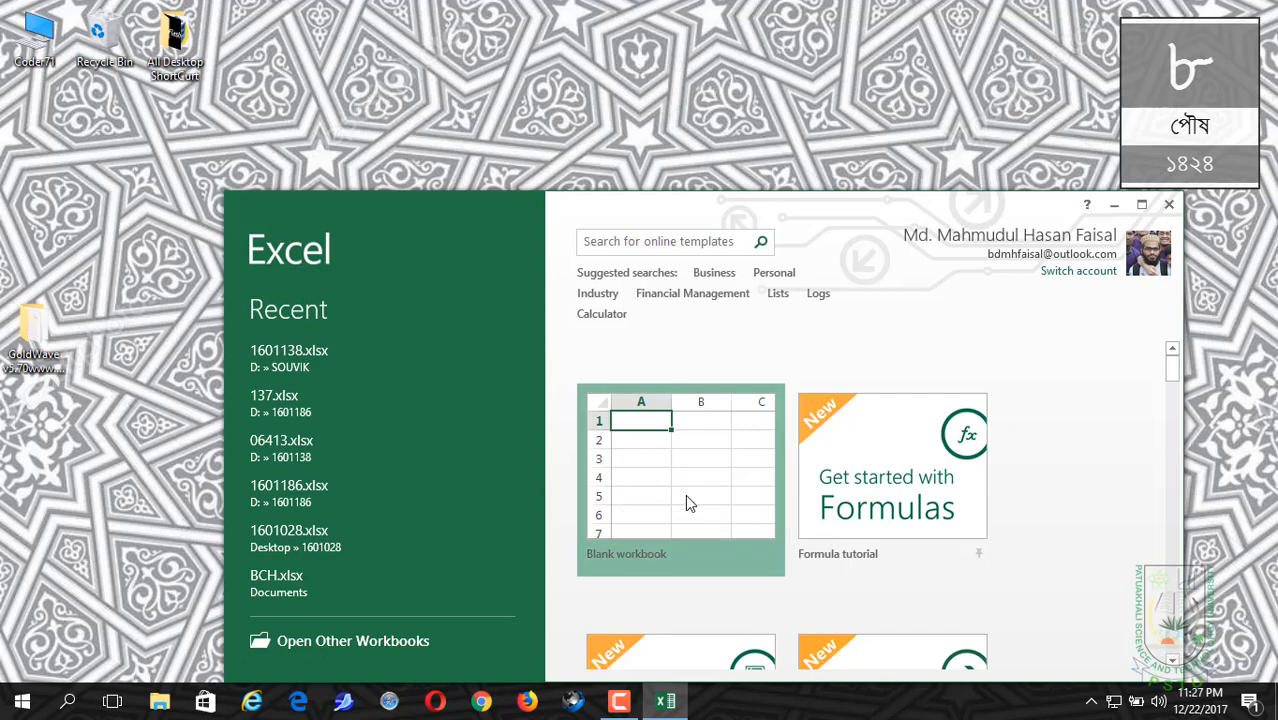
click(1141, 204)
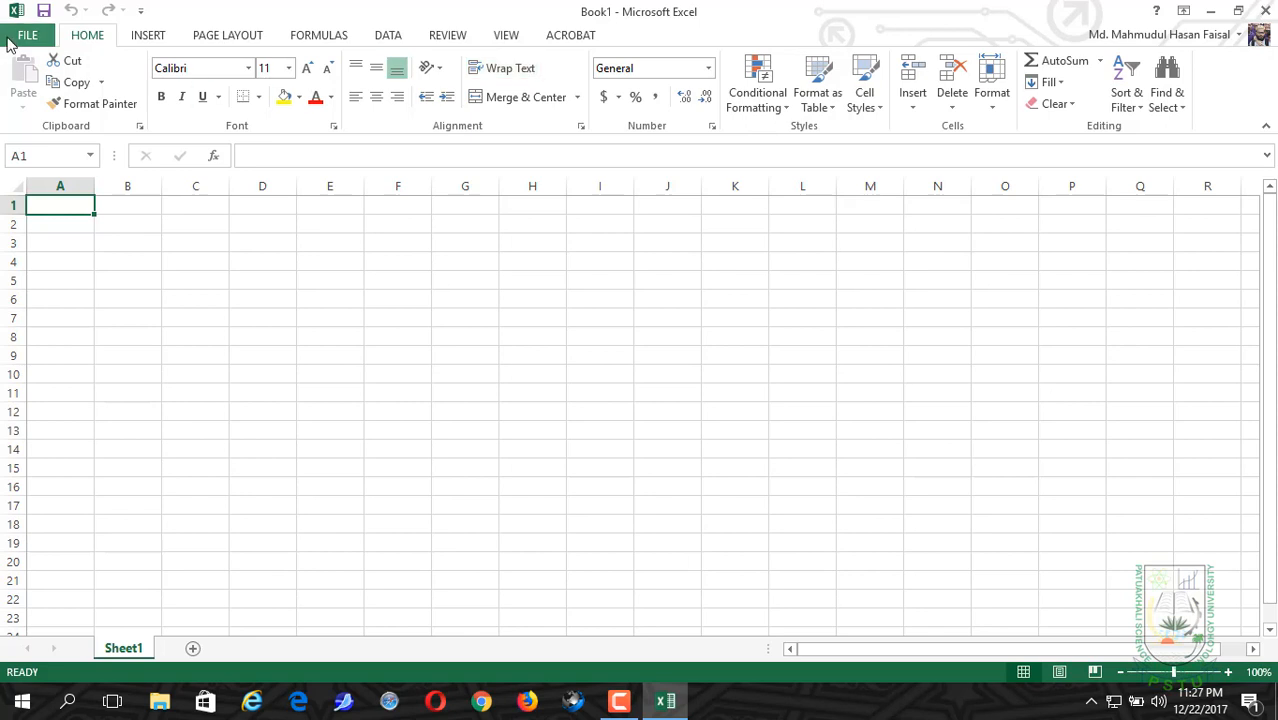
Step: Start saving the workbook to the Desktop, creating and opening a new folder there named with the author's name
click(8, 40)
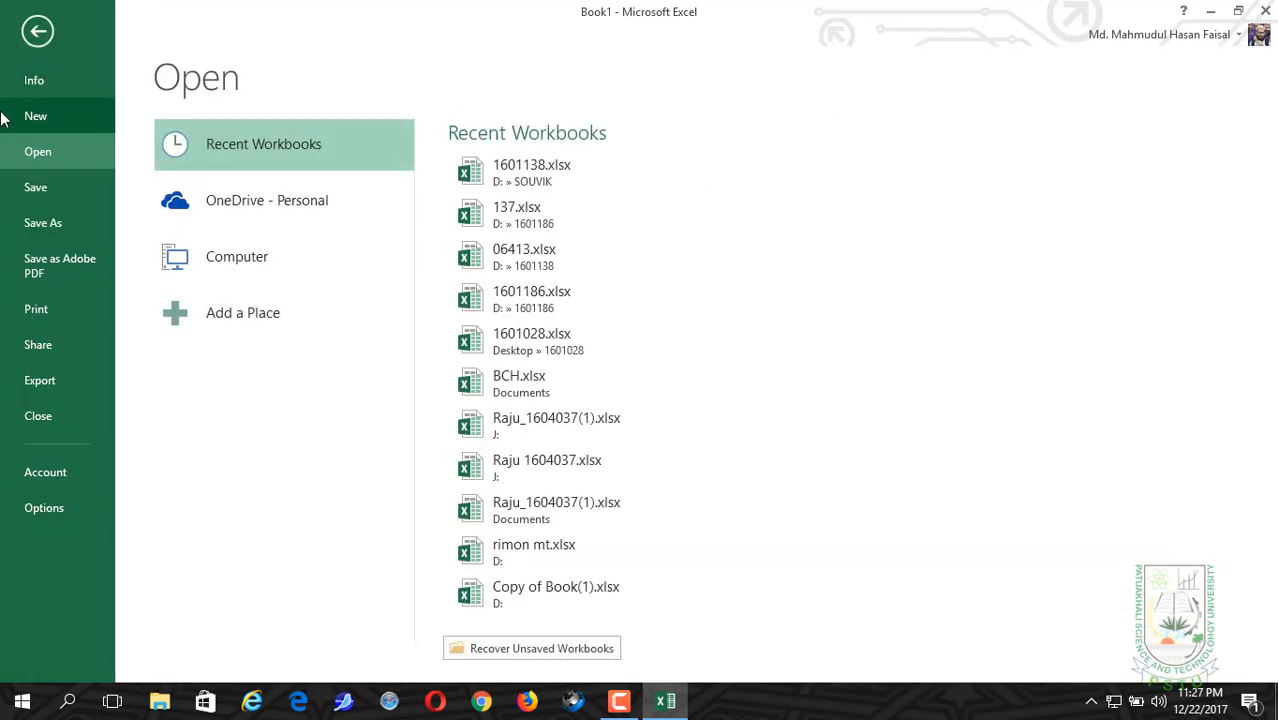
click(60, 218)
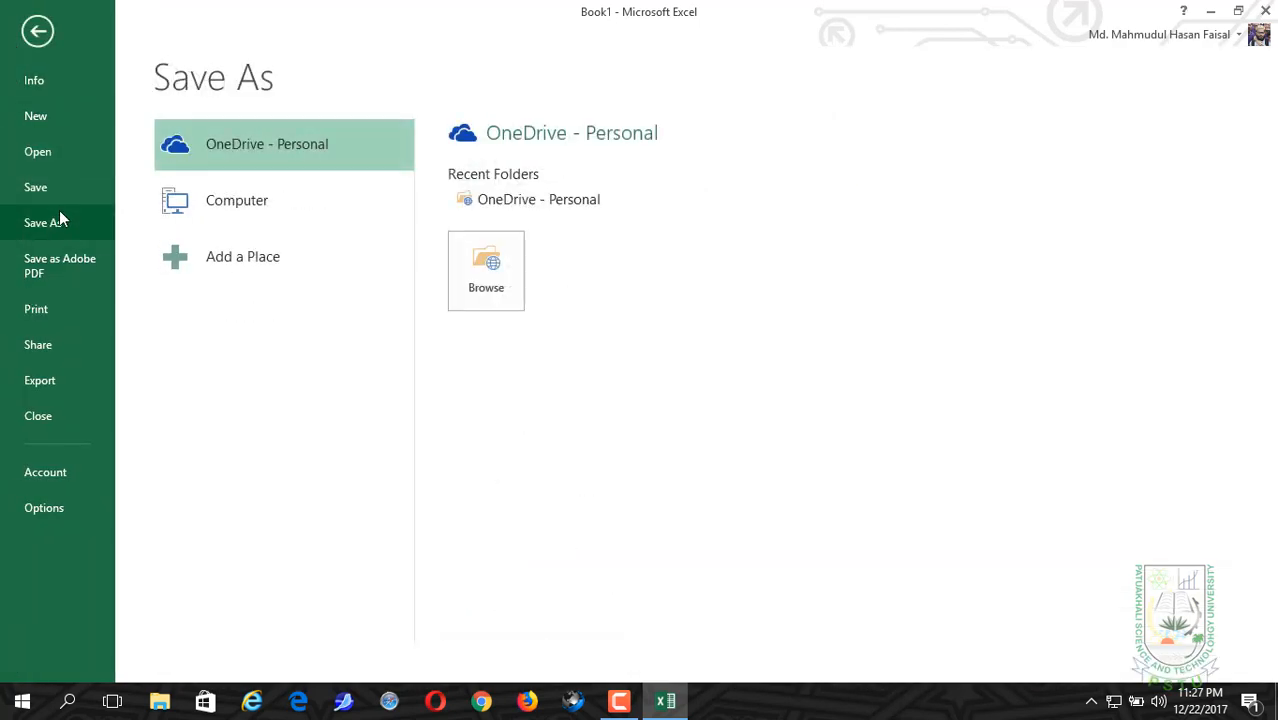
double_click(186, 207)
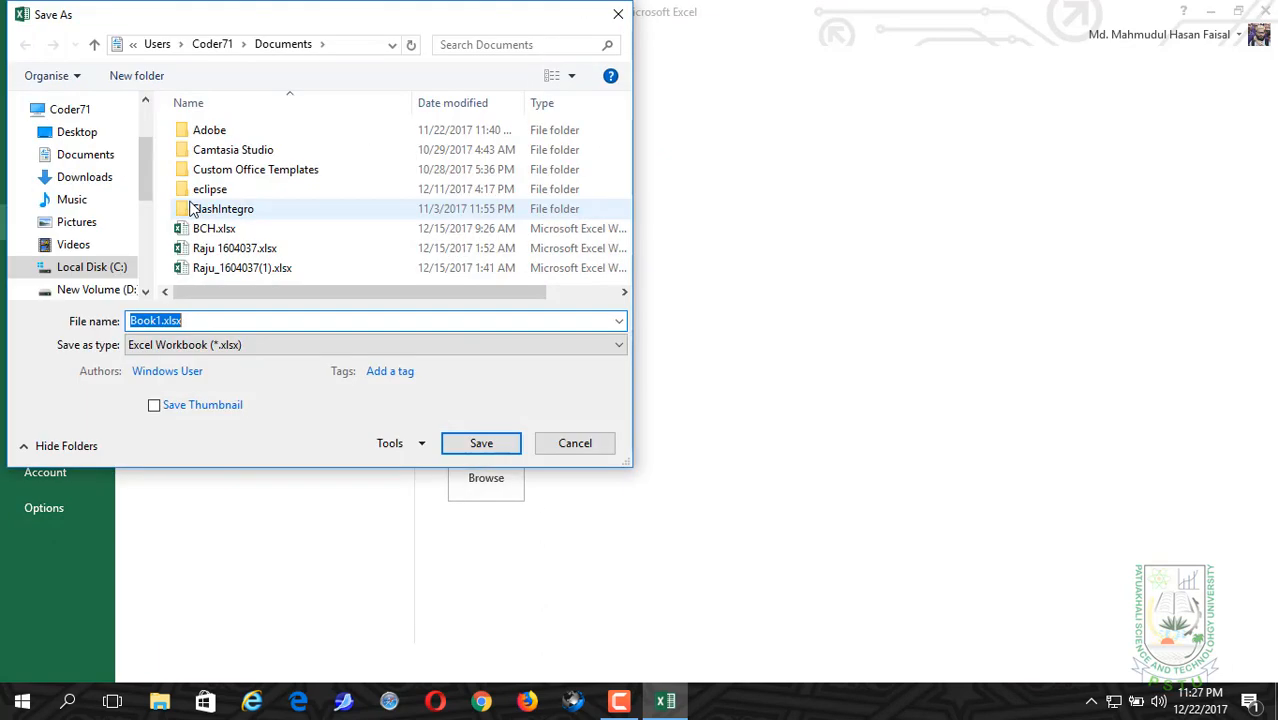
click(55, 133)
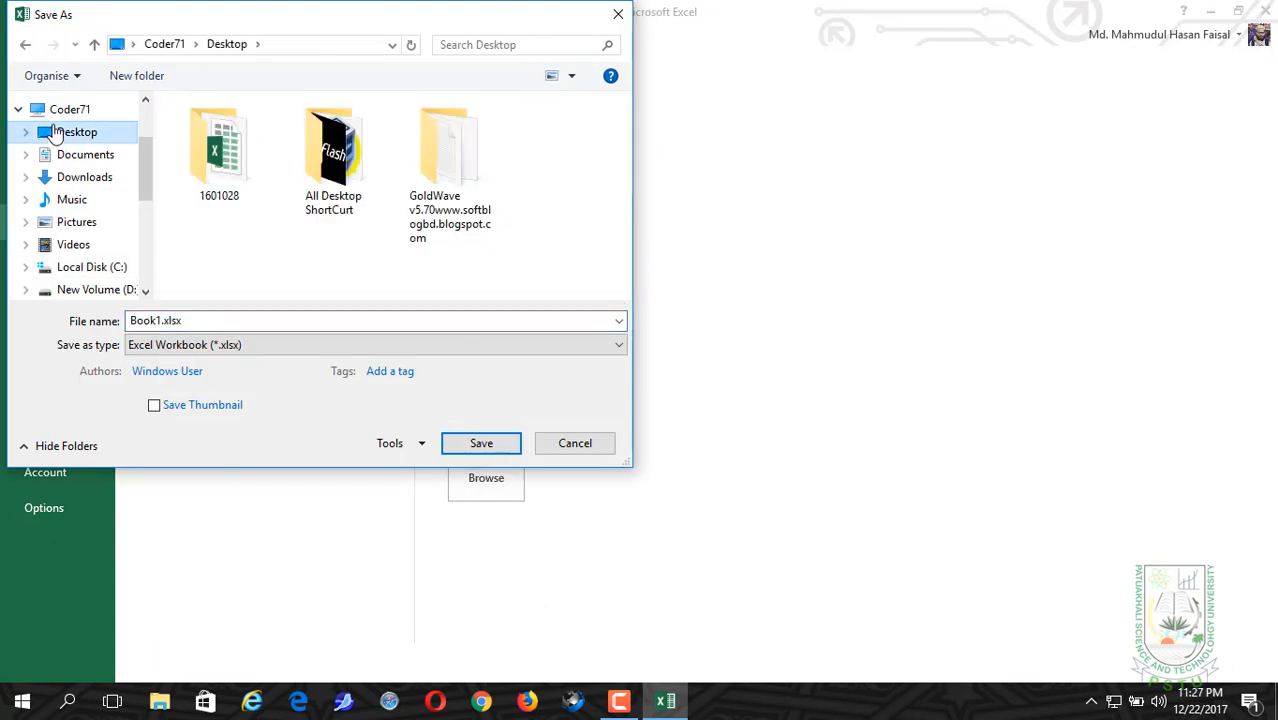
click(129, 77)
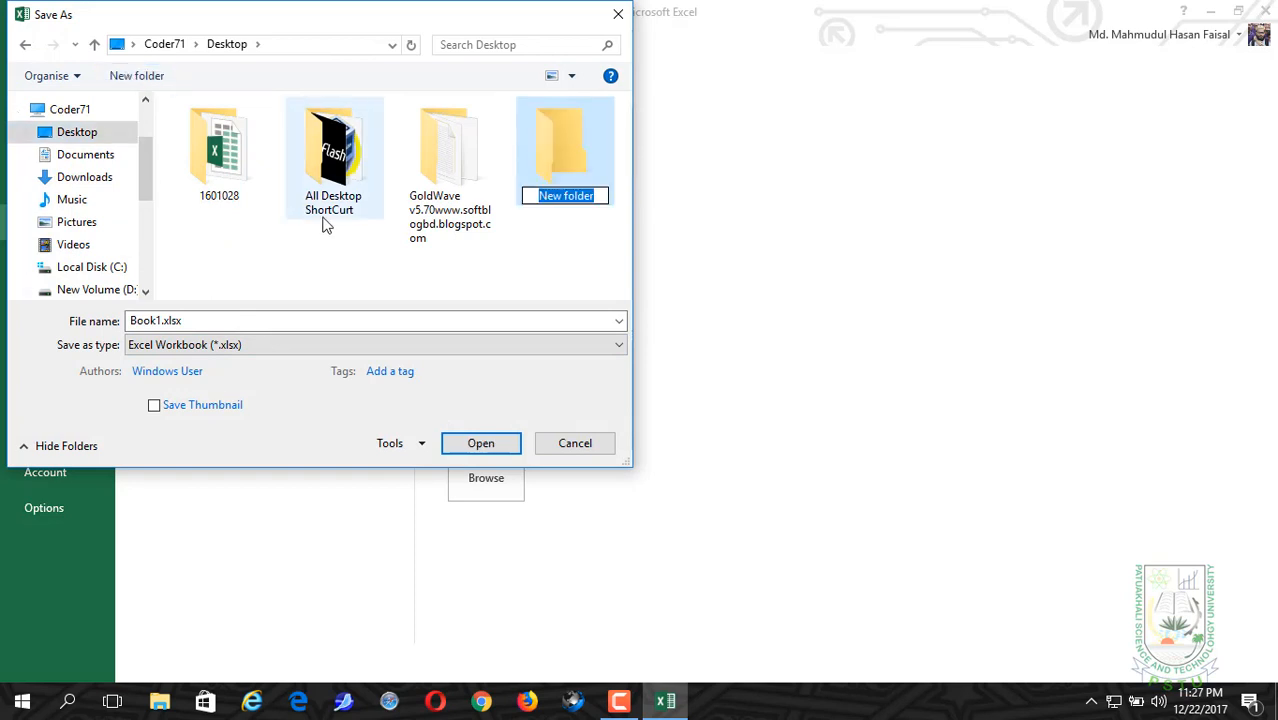
text(Fai)
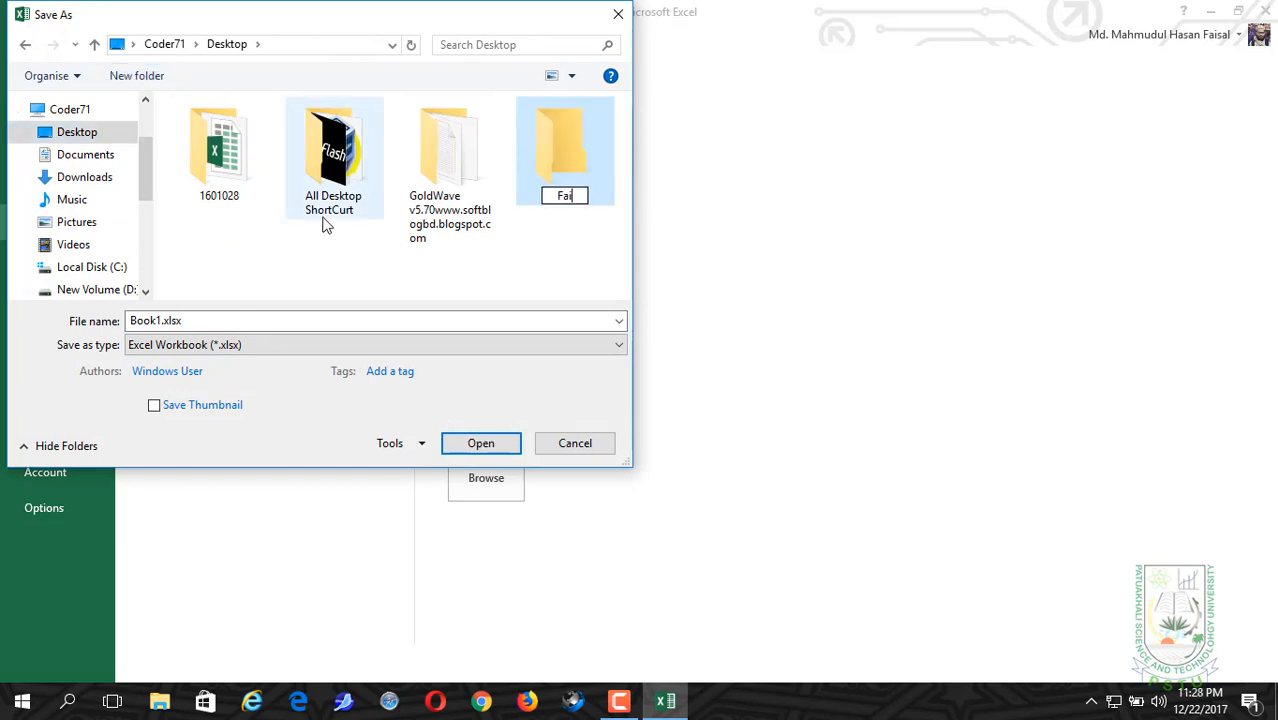
text(sal)
click(593, 254)
click(575, 175)
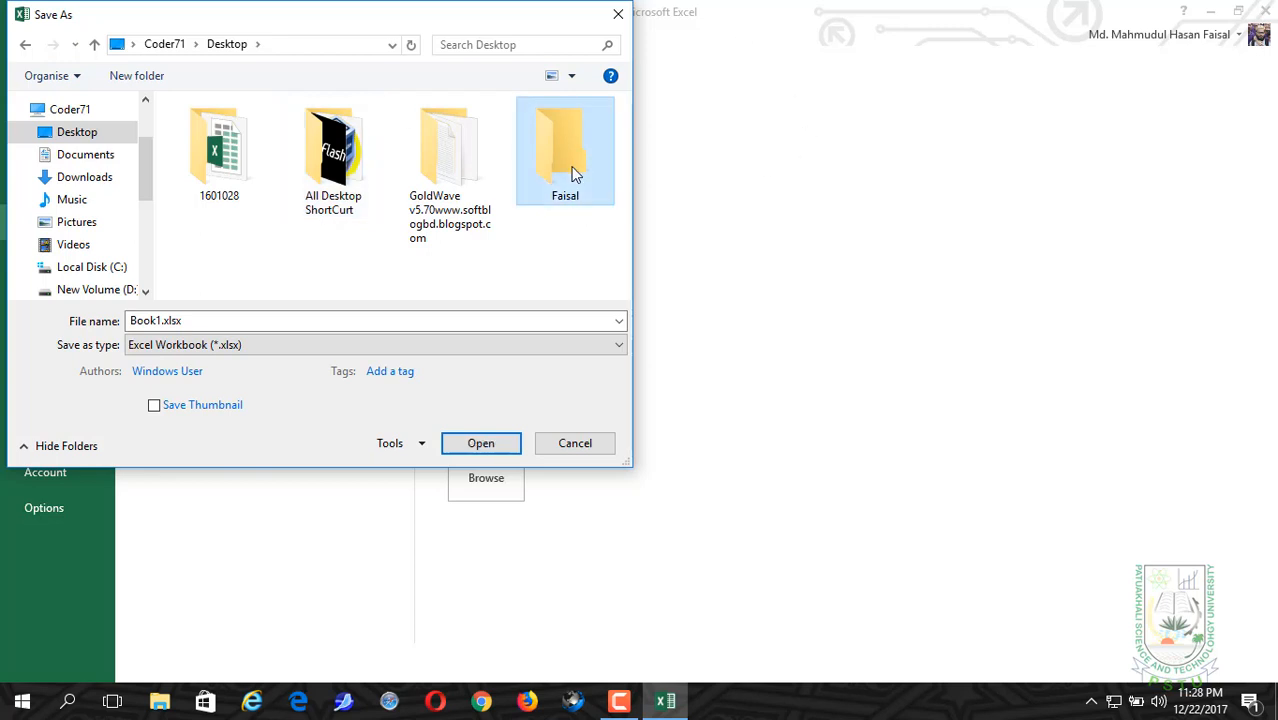
double_click(575, 175)
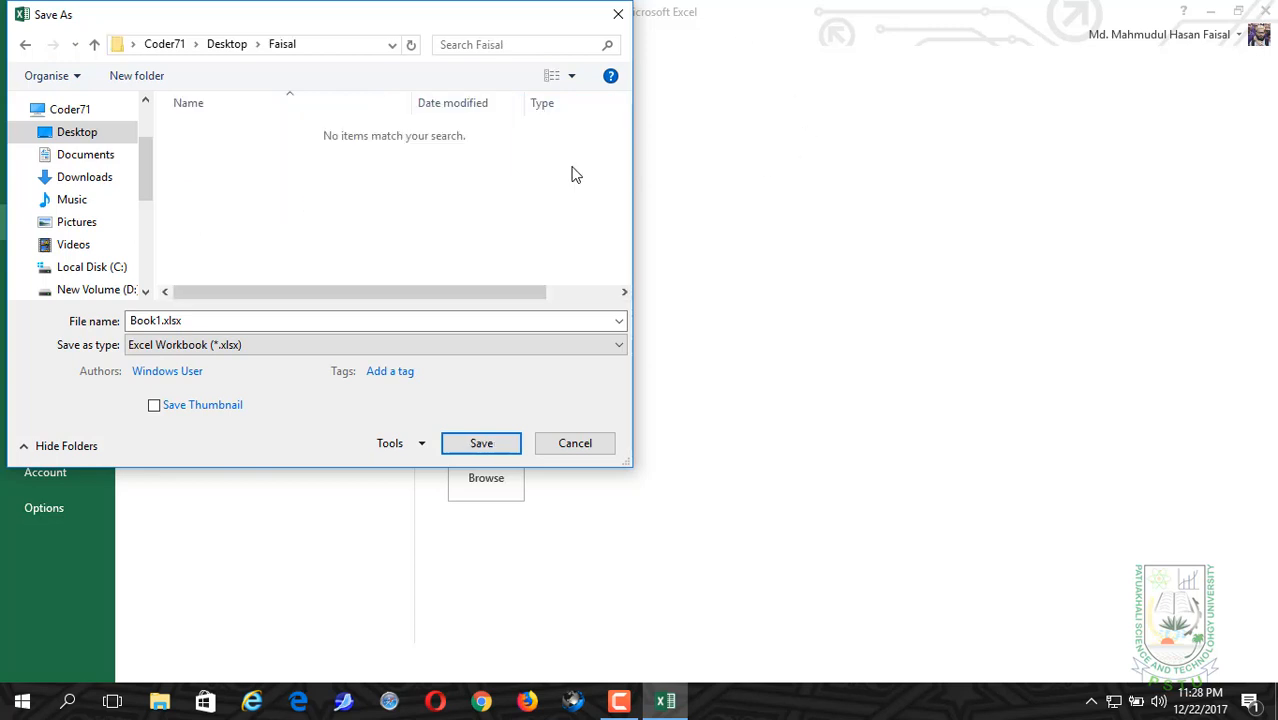
Step: Save the workbook in the new folder as an Excel Workbook, using the student's registration number as file name
double_click(231, 325)
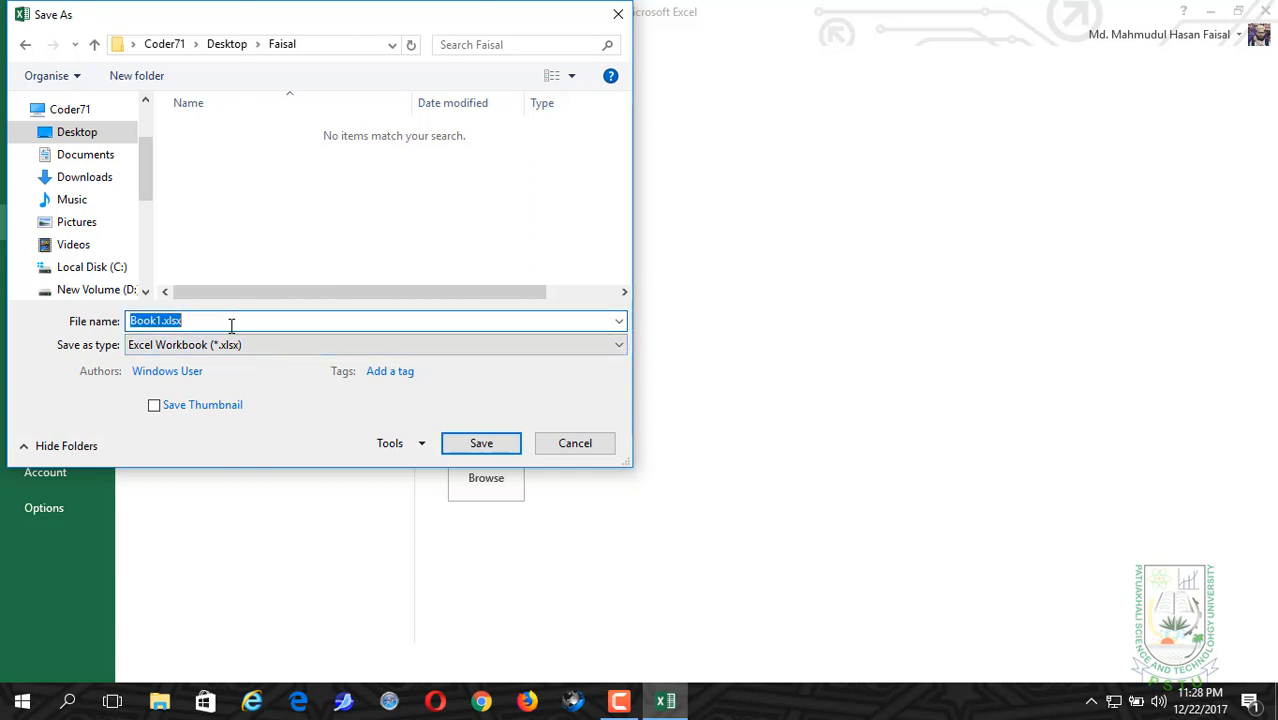
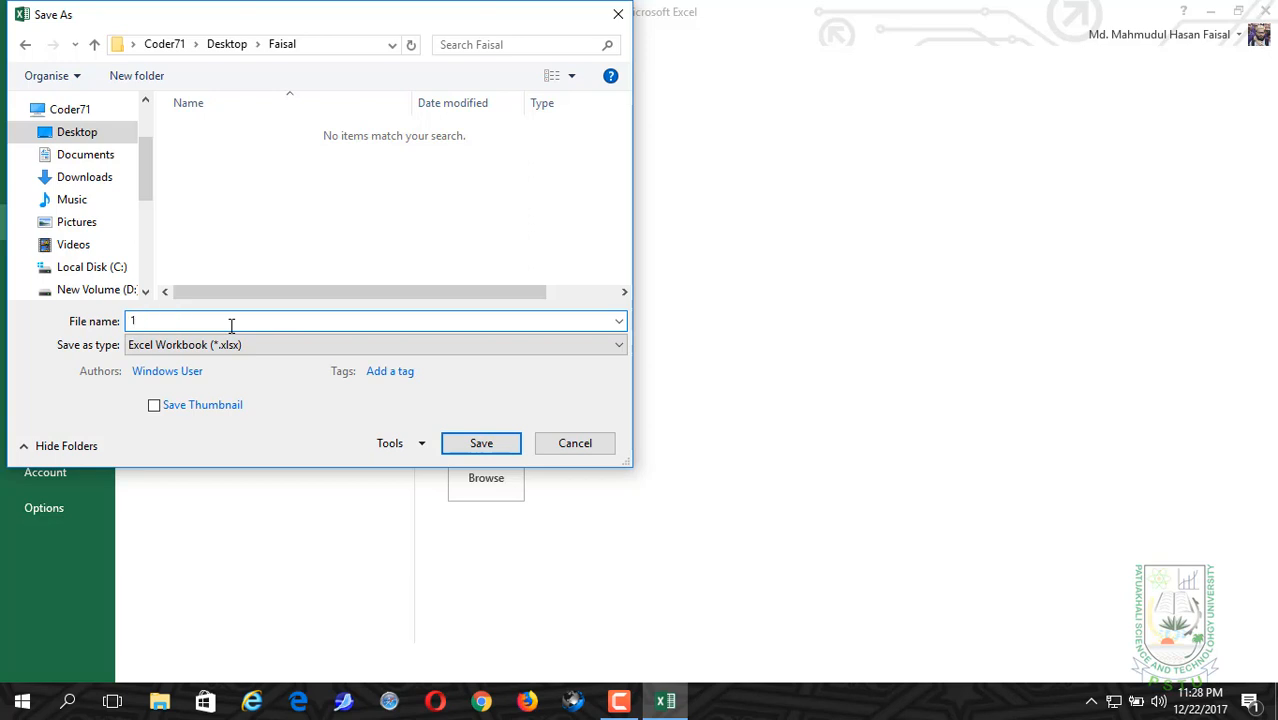
click(482, 443)
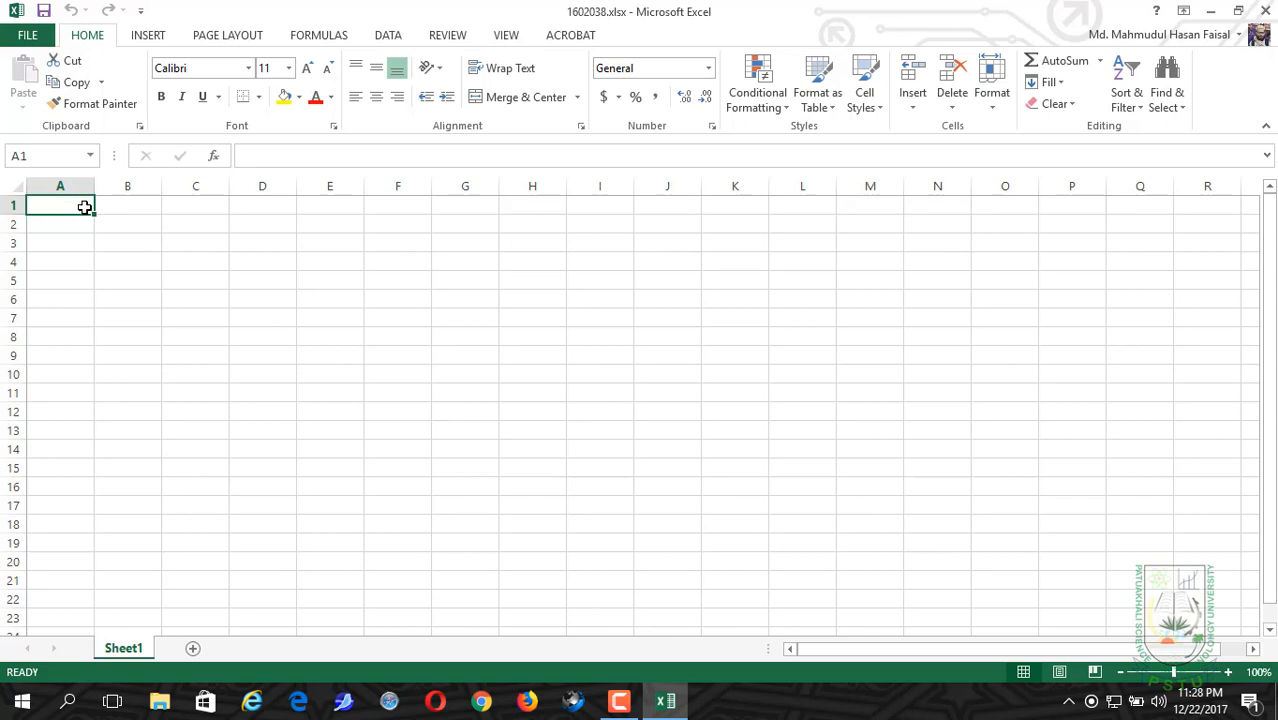
Step: Enter the label "regi:" in cell A1
drag(86, 205, 106, 207)
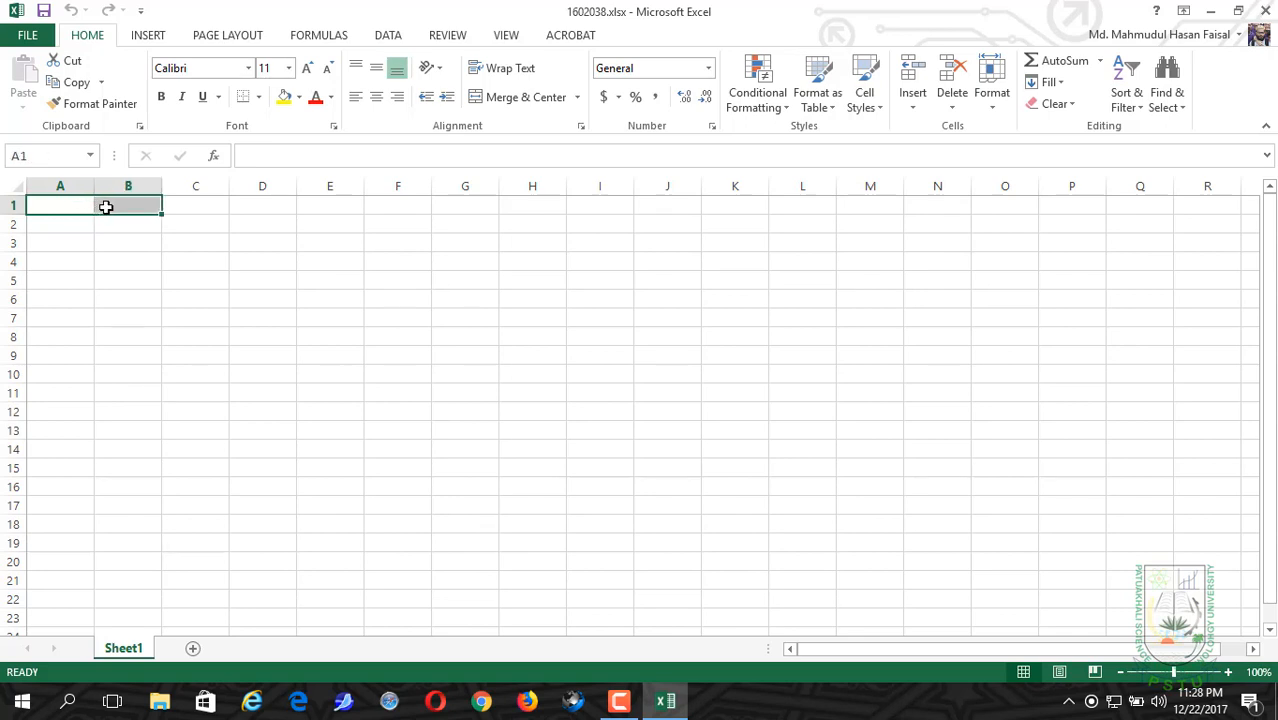
text(r)
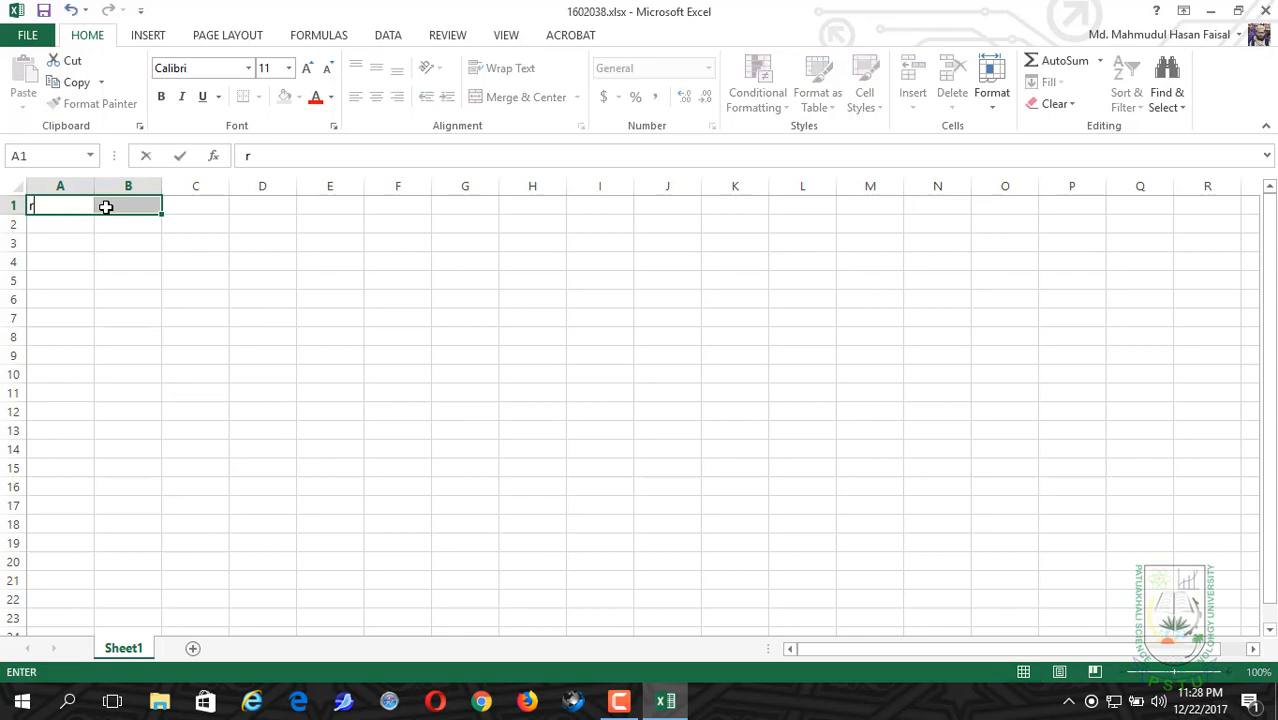
text(egi:)
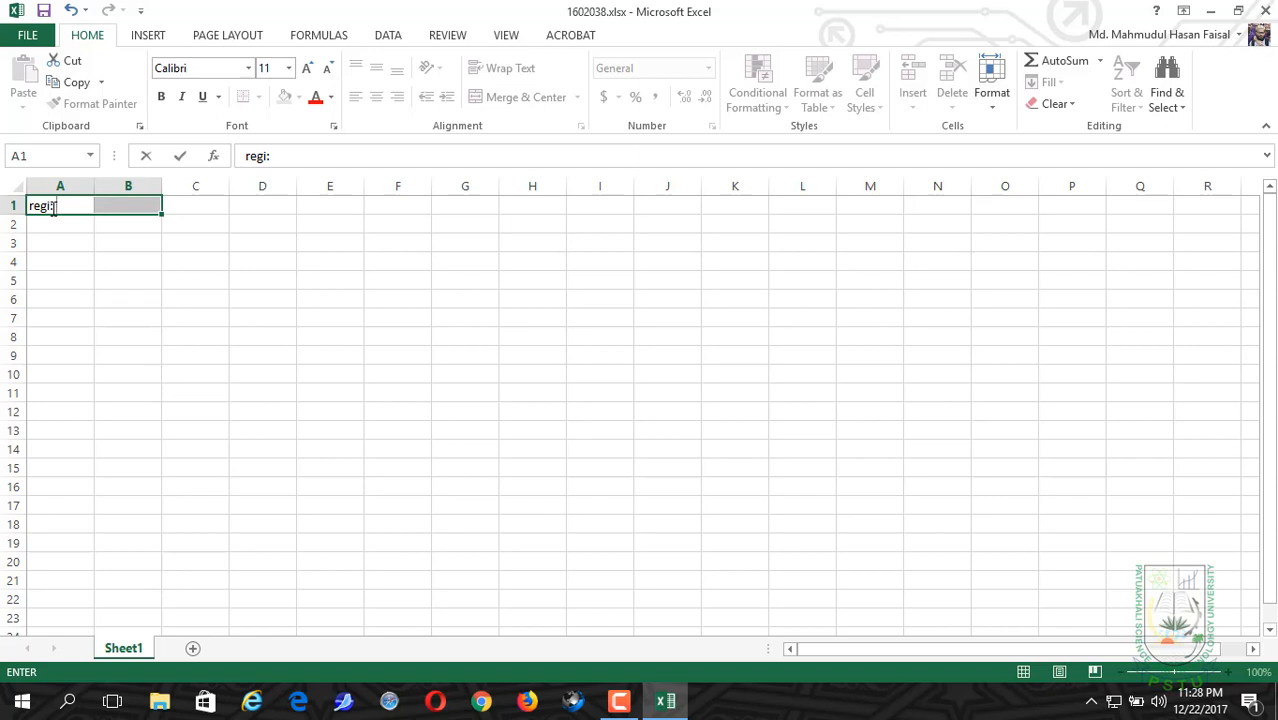
click(71, 306)
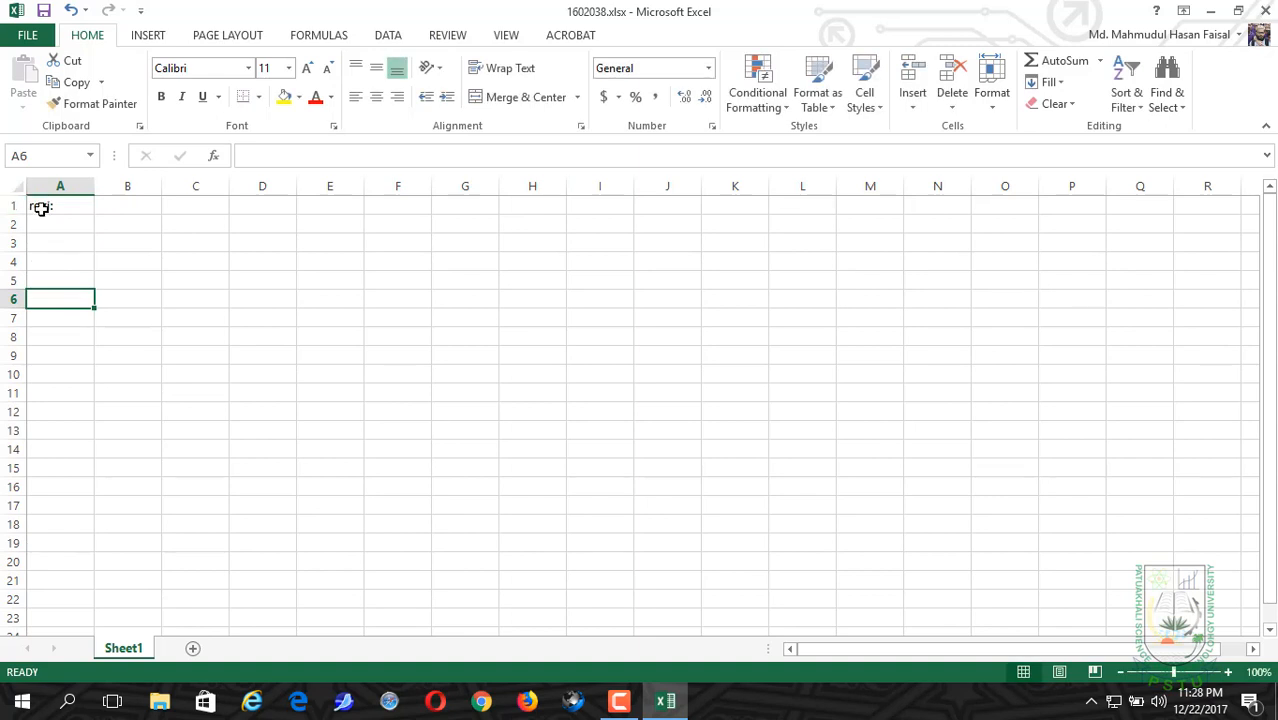
Step: Merge cells A1 and B1 and left-align the "regi:" label
drag(40, 208, 126, 206)
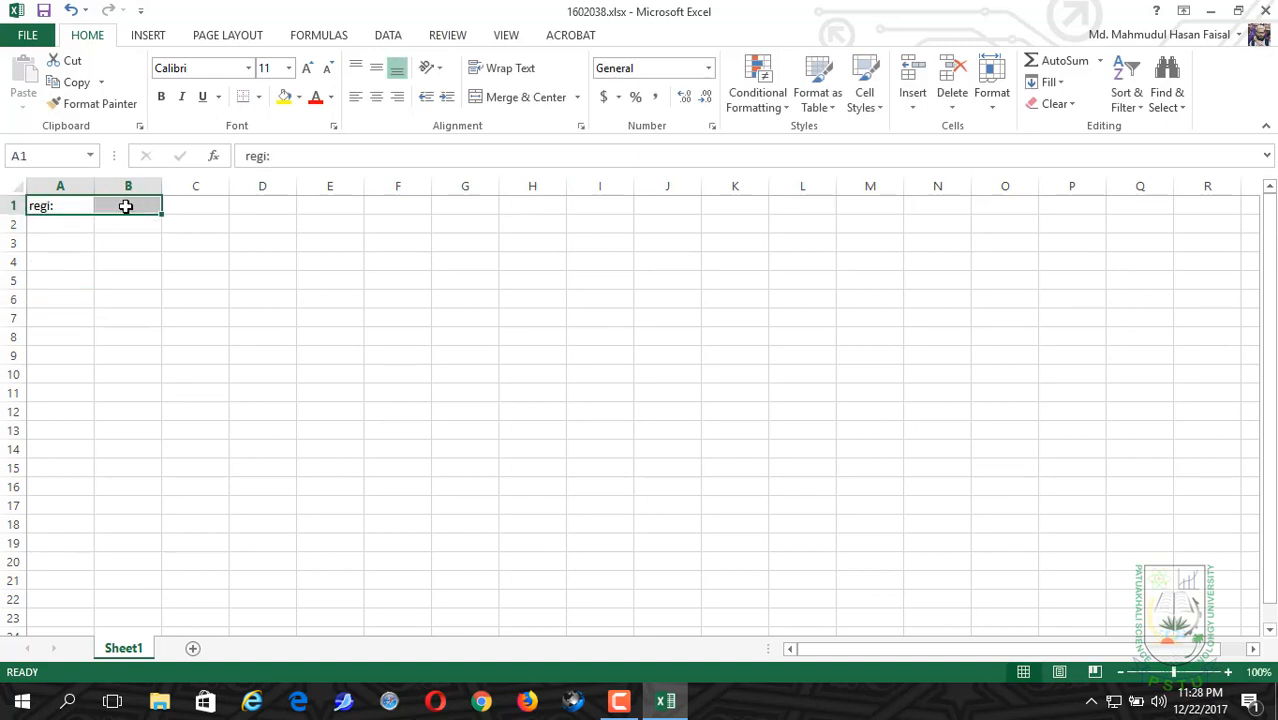
click(527, 112)
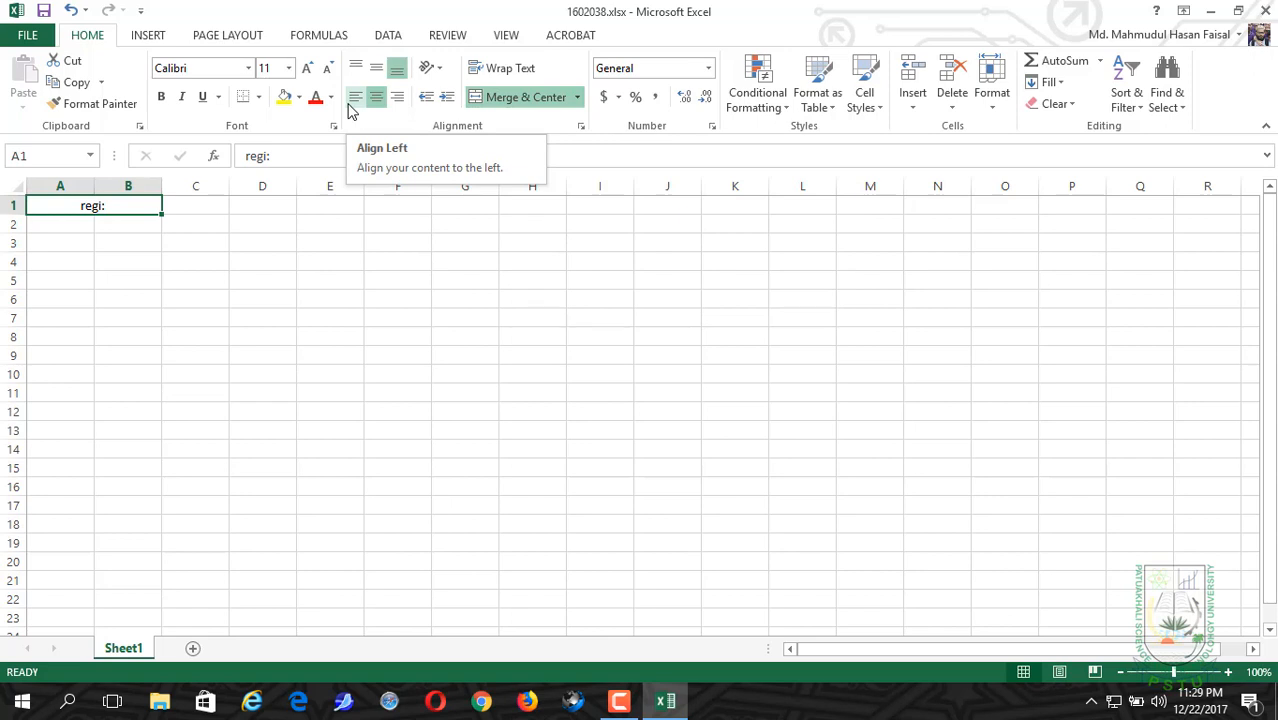
click(352, 100)
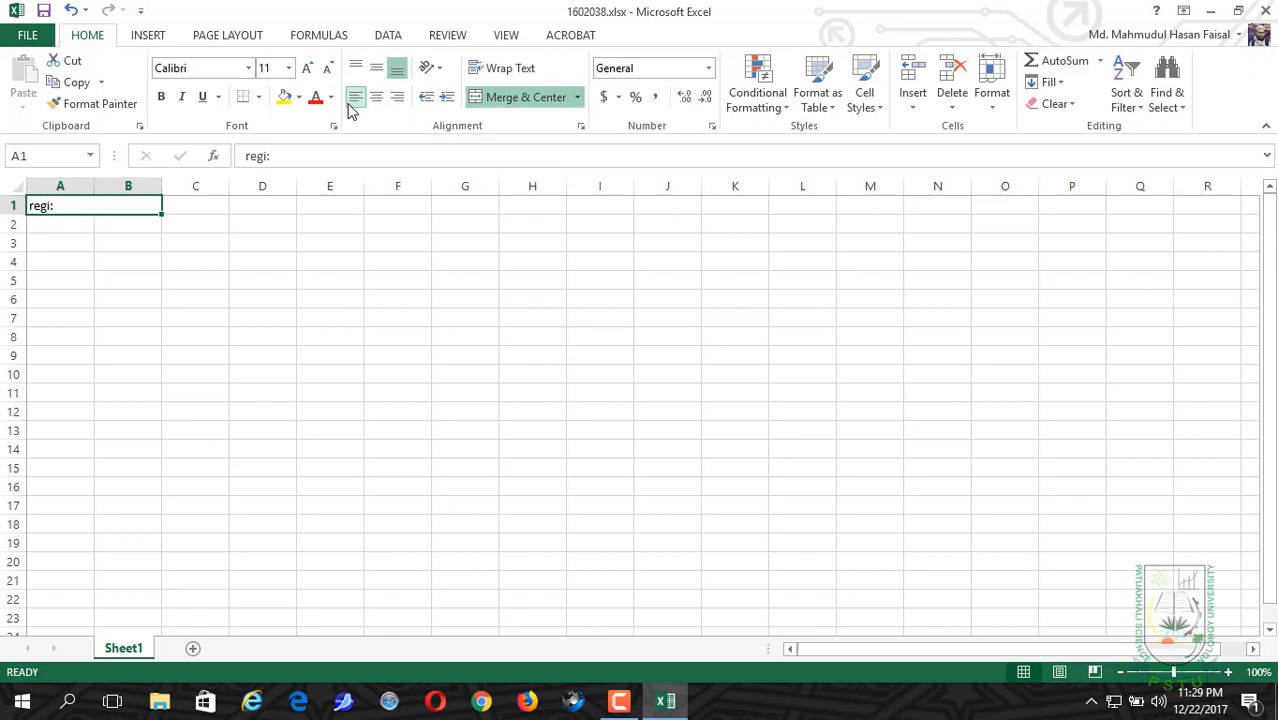
Step: Enter the label "name:" in cell C1
click(197, 204)
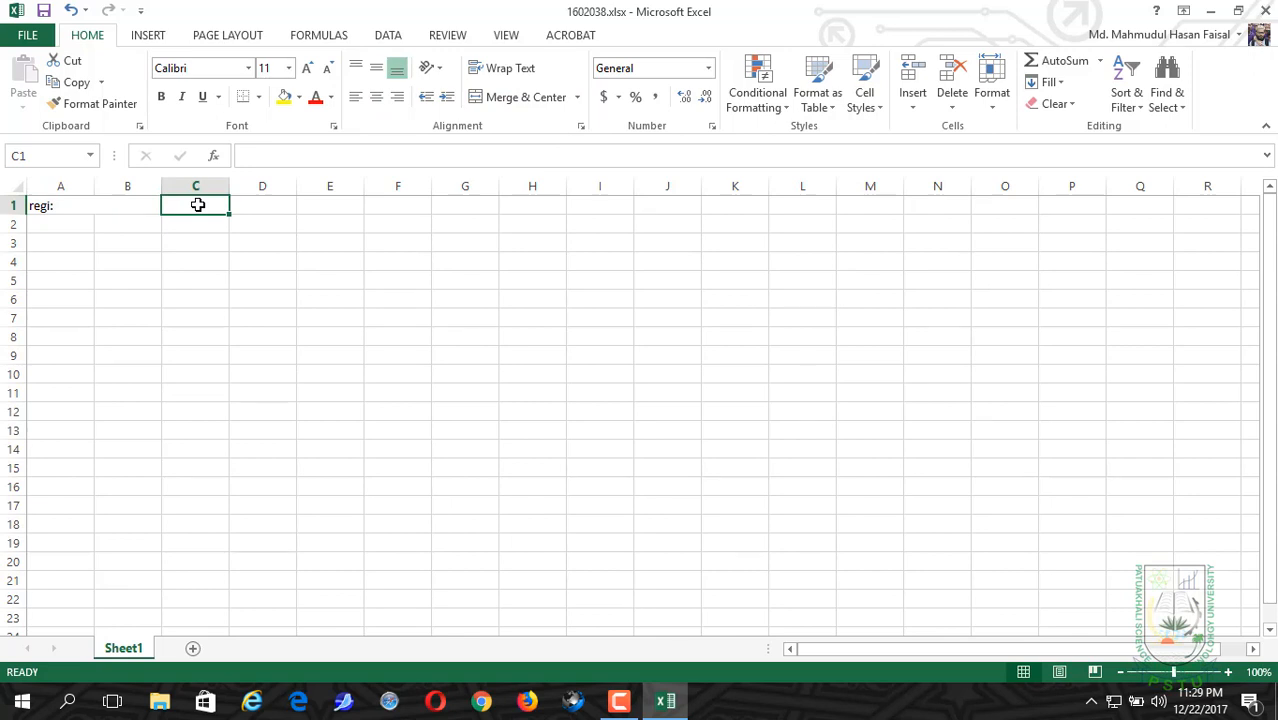
text(na)
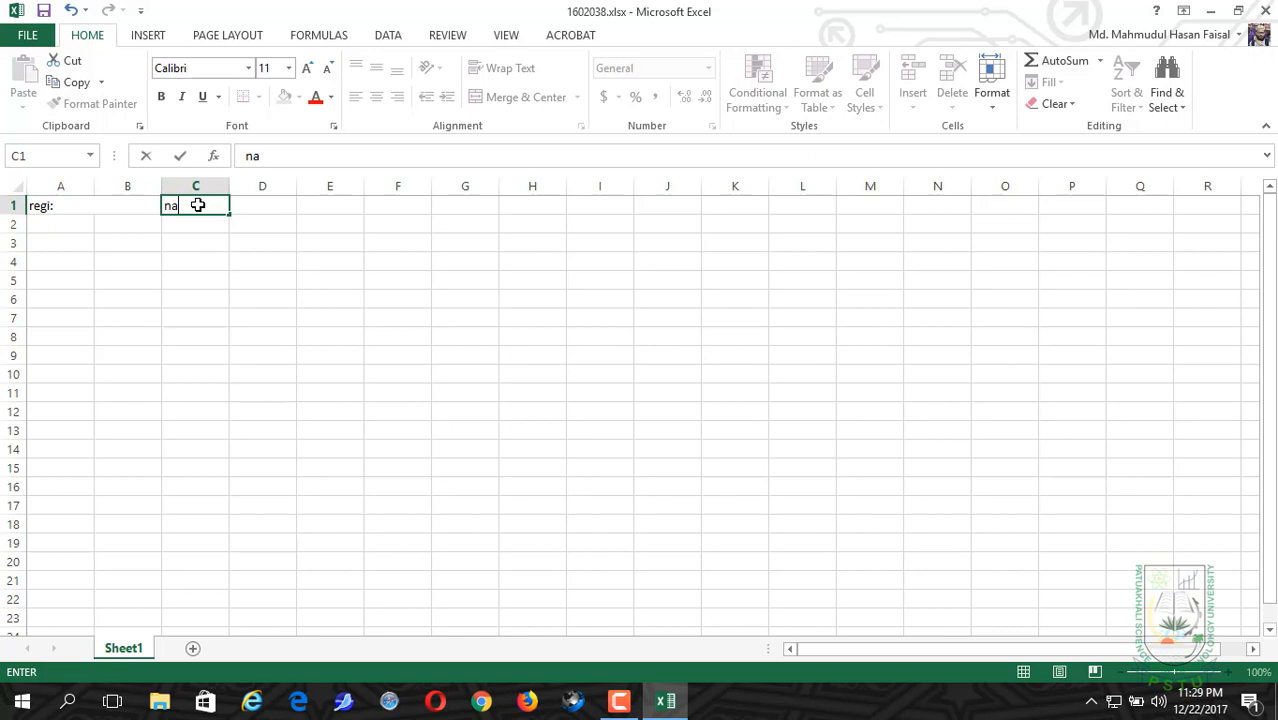
text(me:)
click(264, 201)
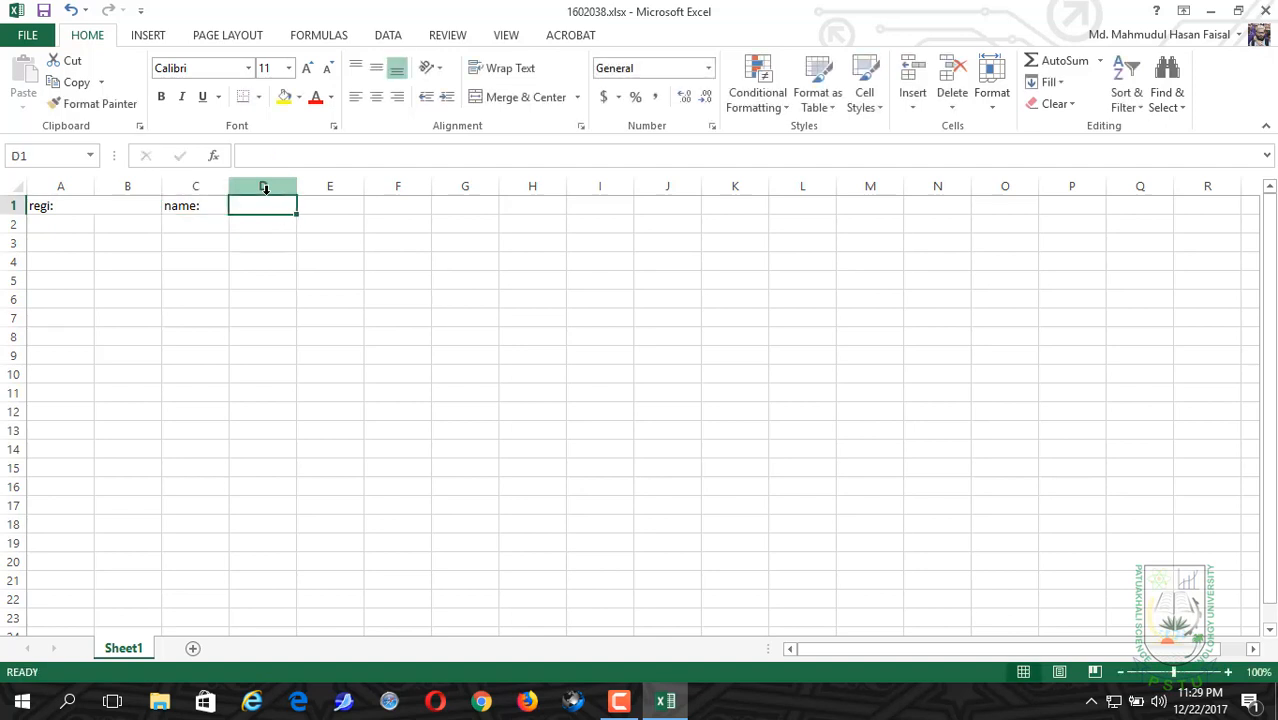
Step: Merge cells C1 through K1 and left-align the "name:" label
click(187, 205)
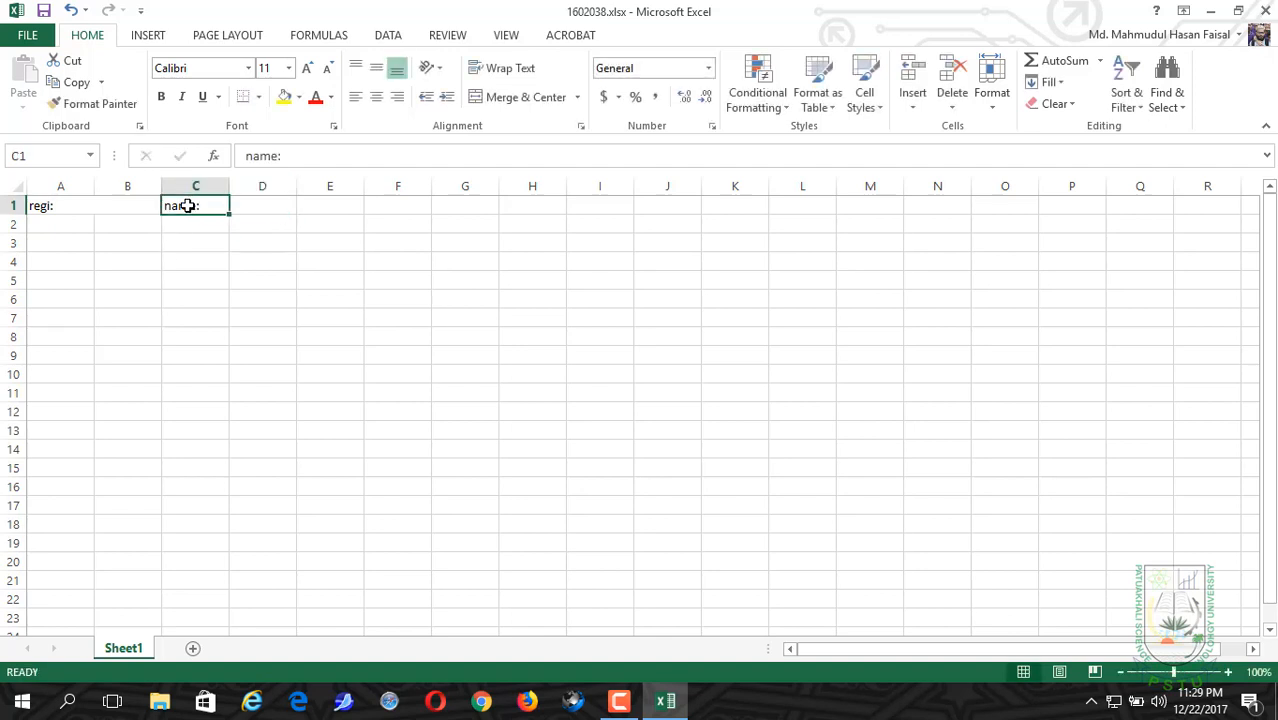
drag(187, 205, 730, 211)
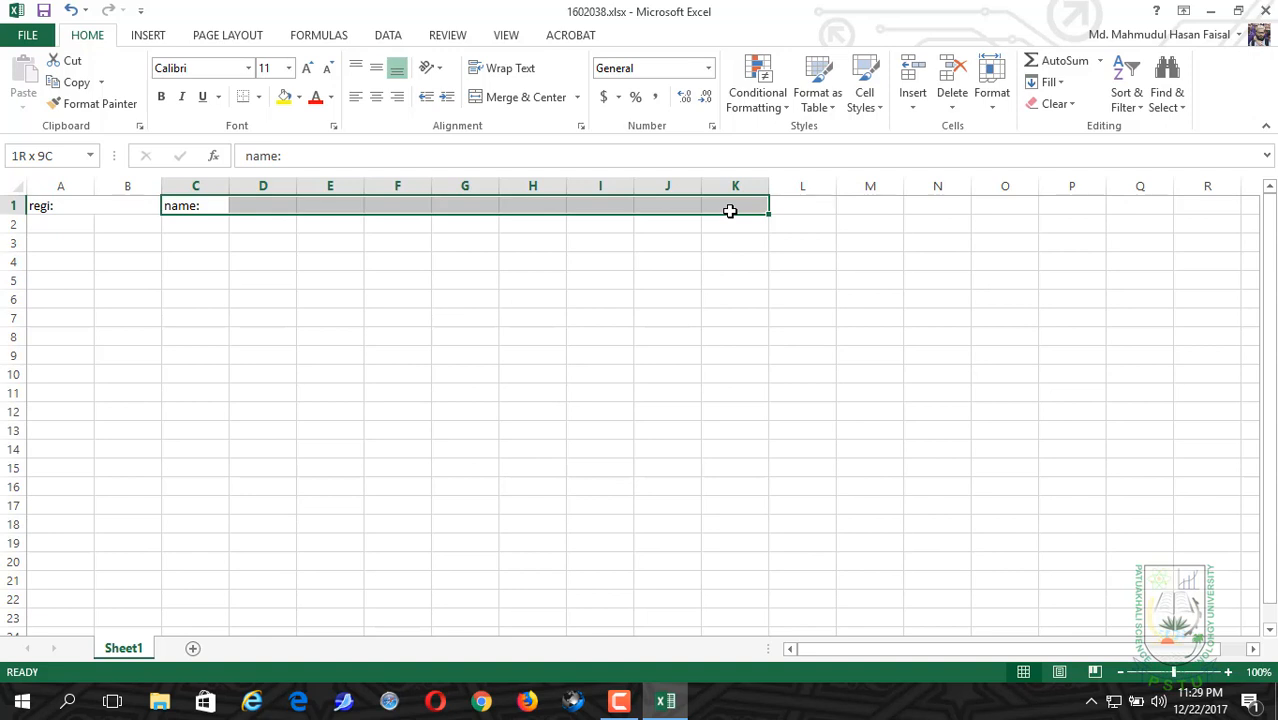
drag(730, 211, 733, 209)
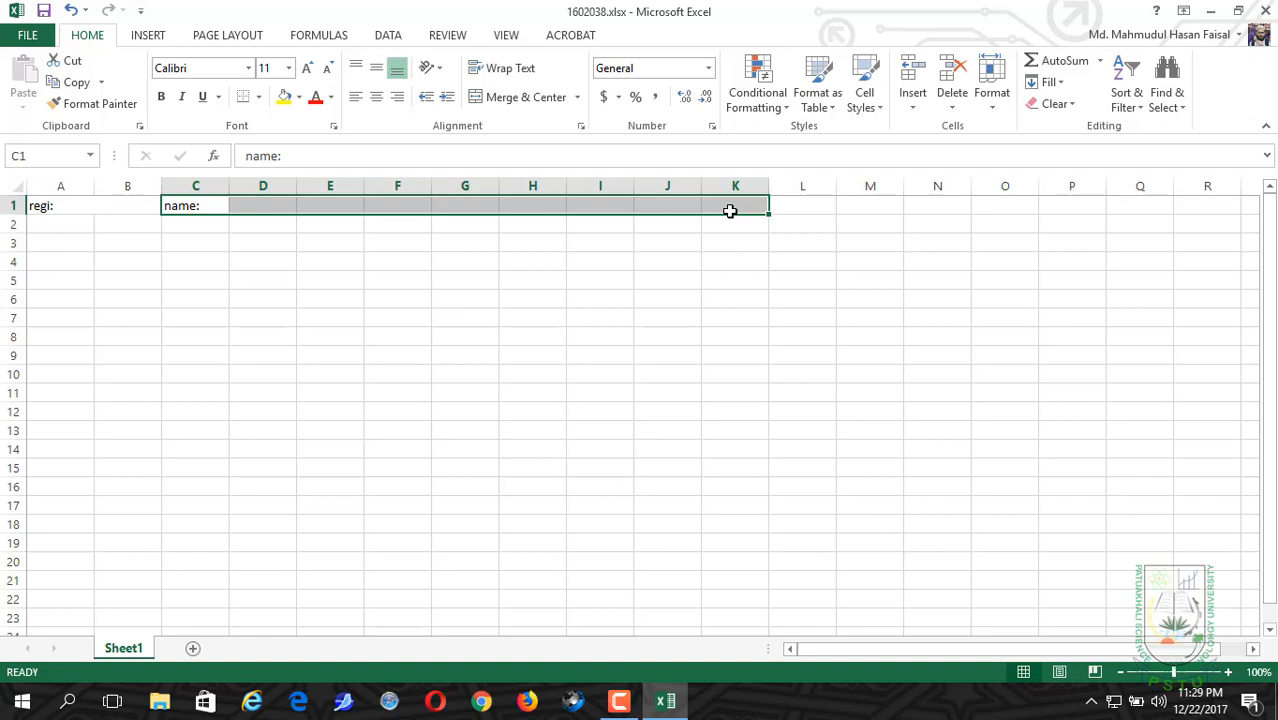
click(517, 96)
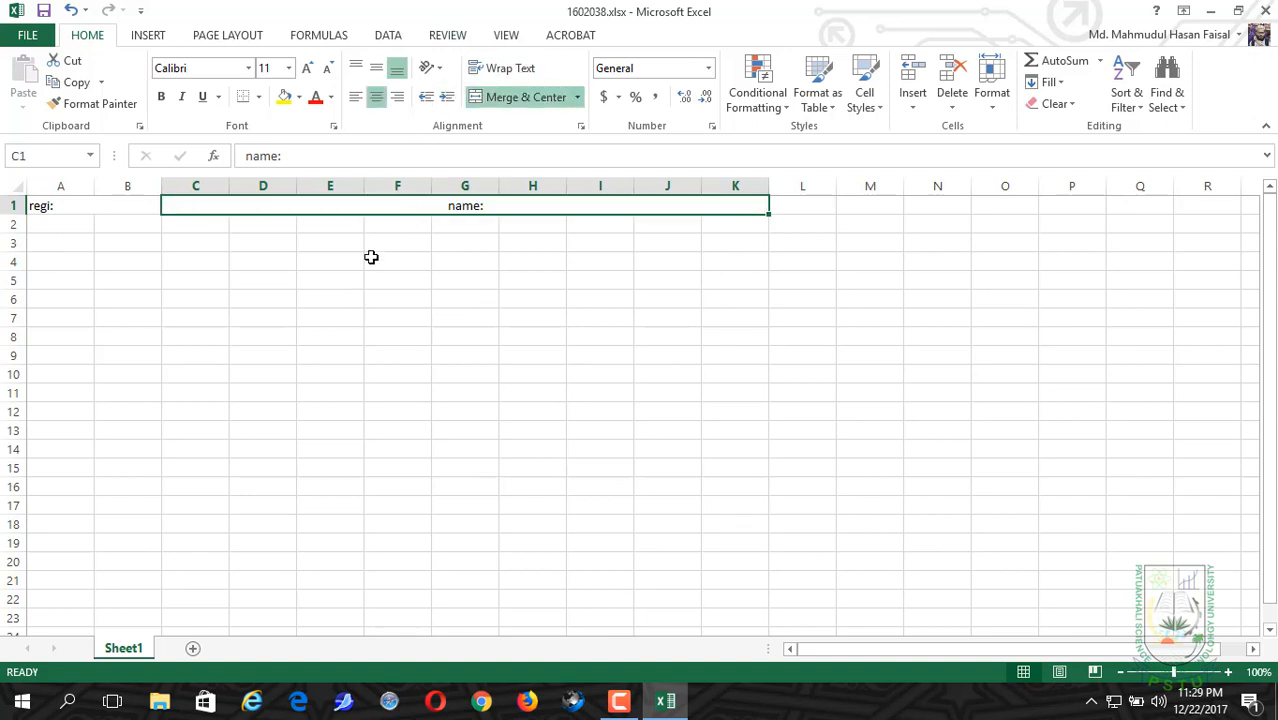
click(356, 96)
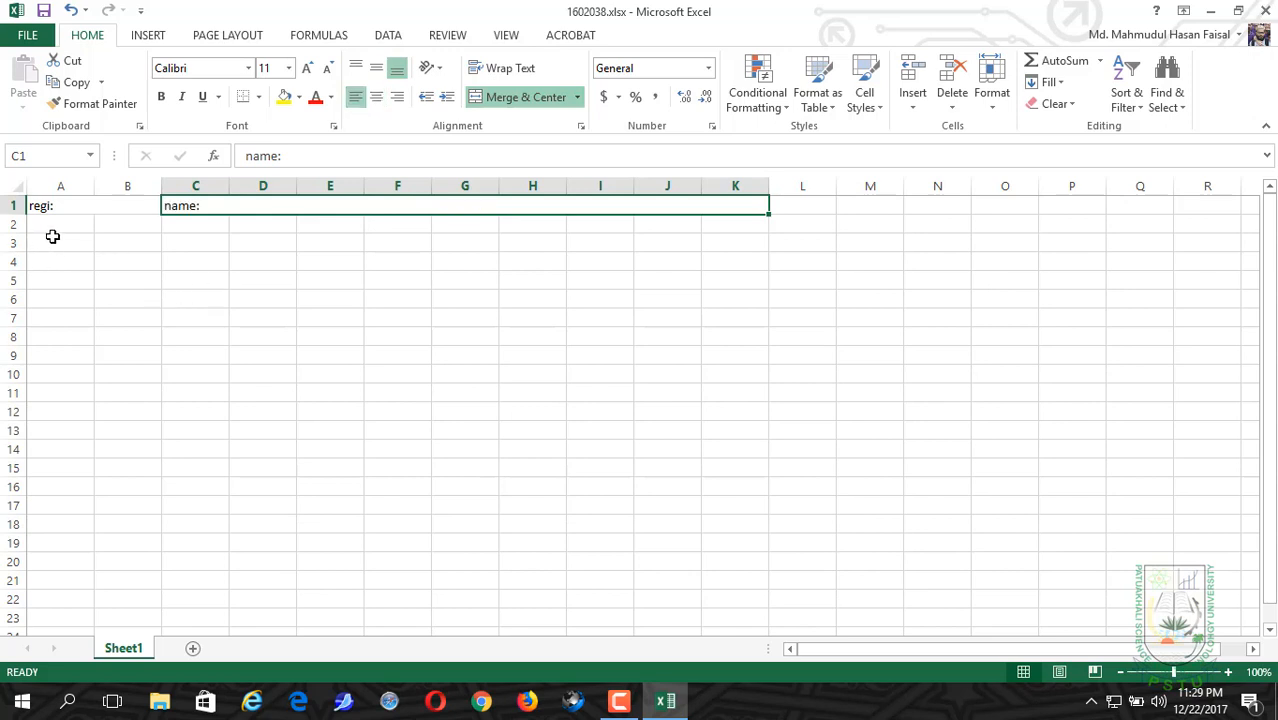
Step: Enter the column header "SERIAL" in cell A2
click(57, 225)
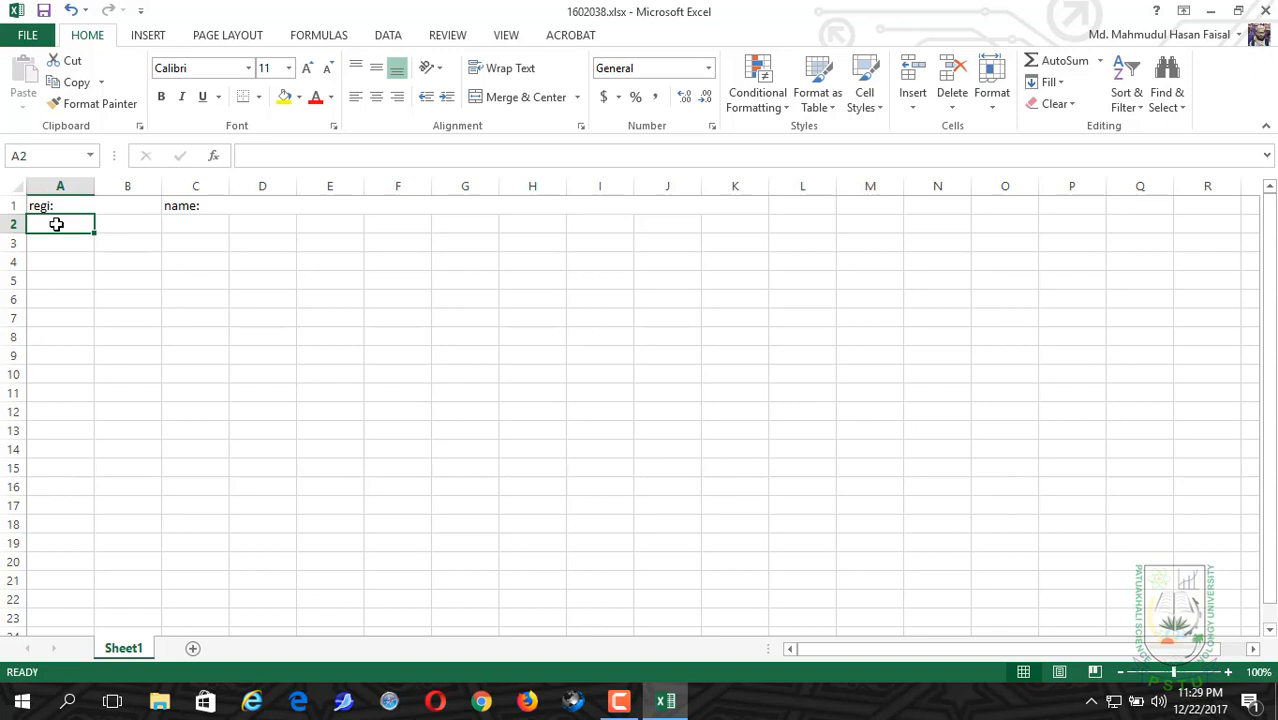
text(6)
key(BackSpace)
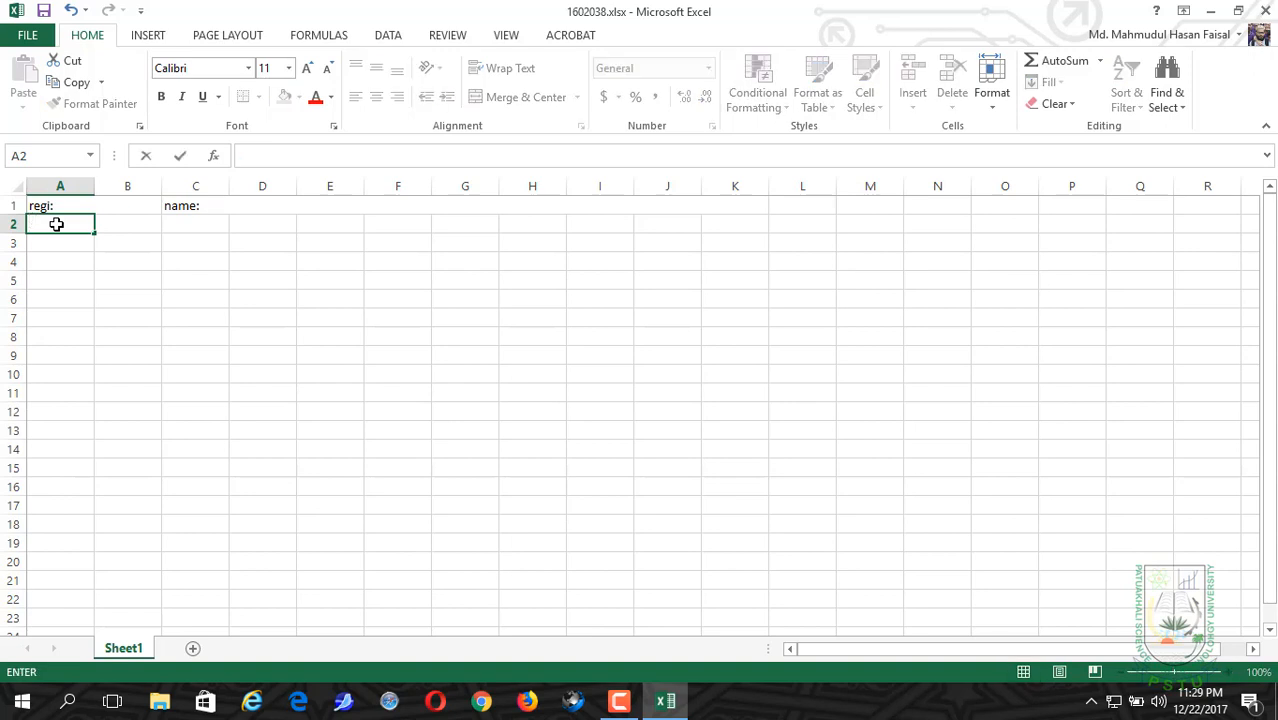
text(SERIL)
click(57, 224)
key(BackSpace)
text(IA)
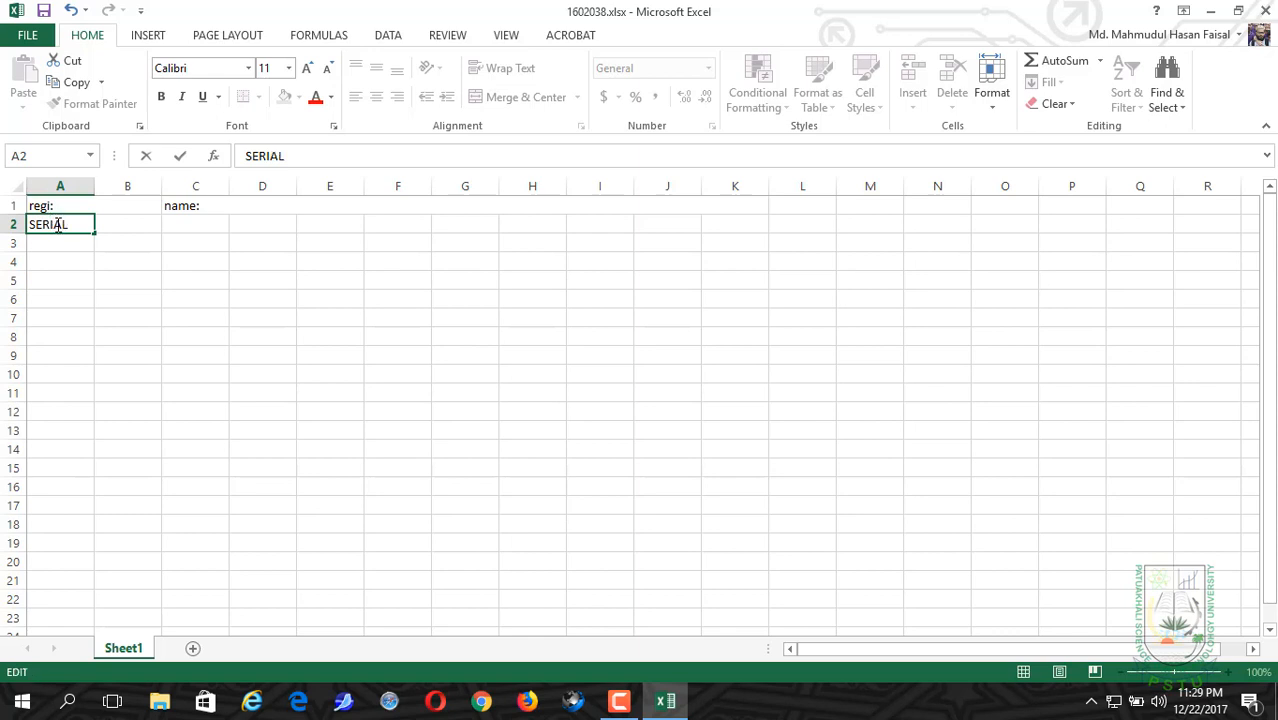
key(Tab)
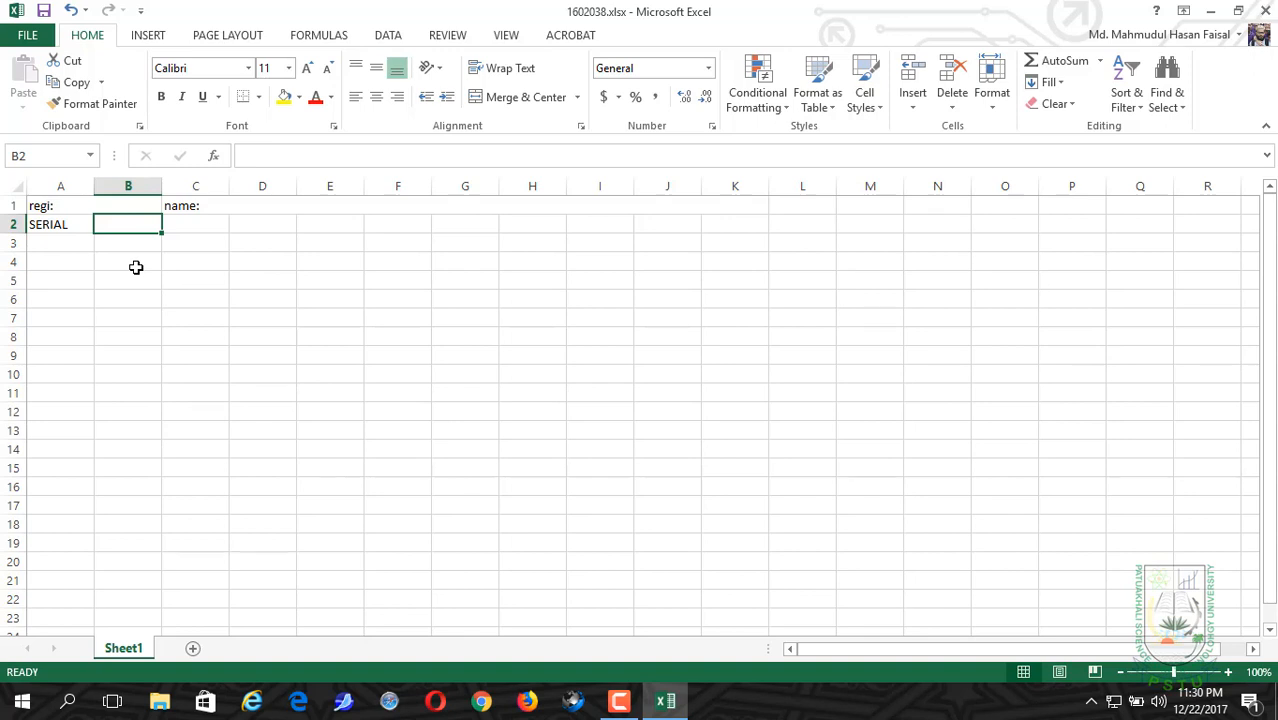
Step: Enter the column headers "CODE" in cell B2 and "SUBJECT" in cell C2
text(C)
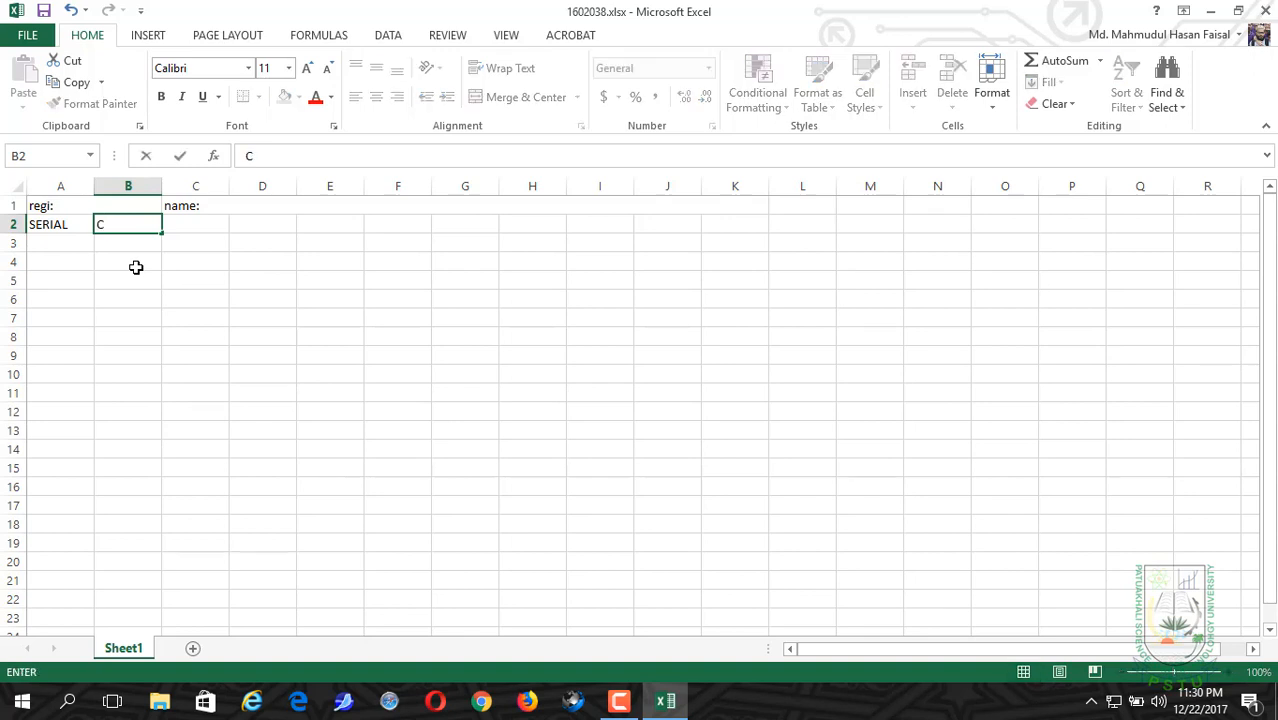
text(ODE)
key(Tab)
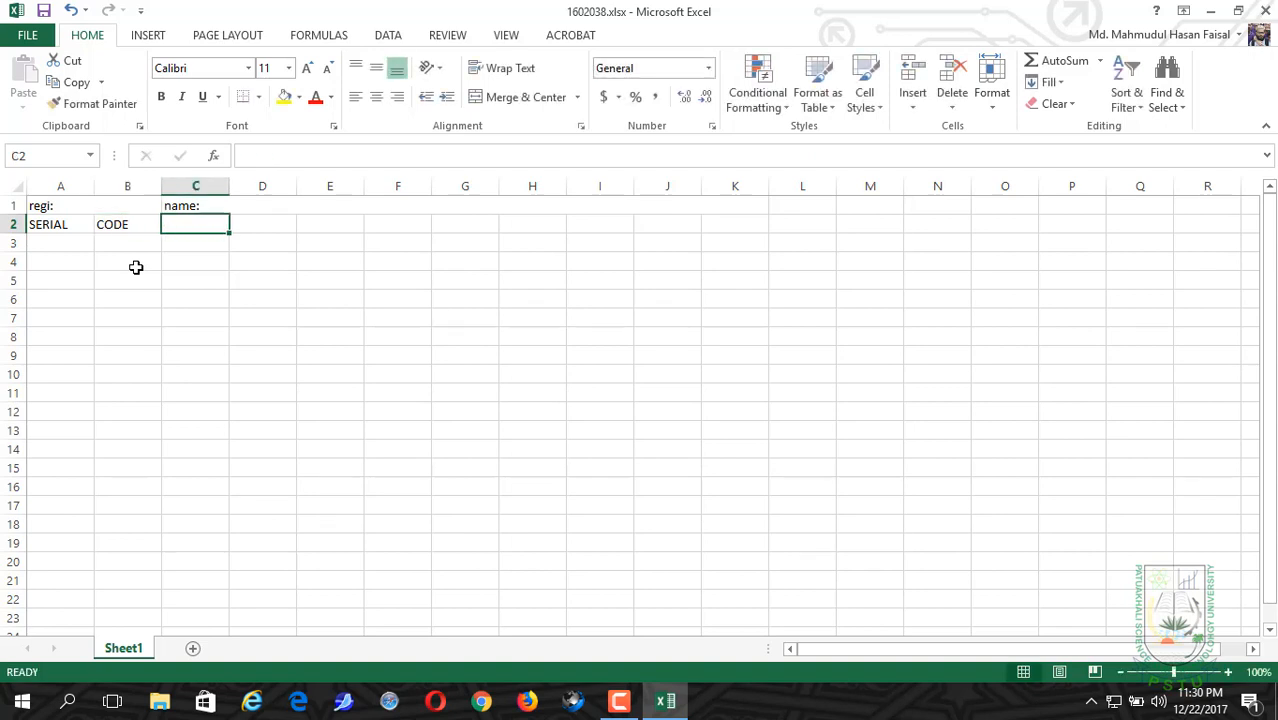
text(SU)
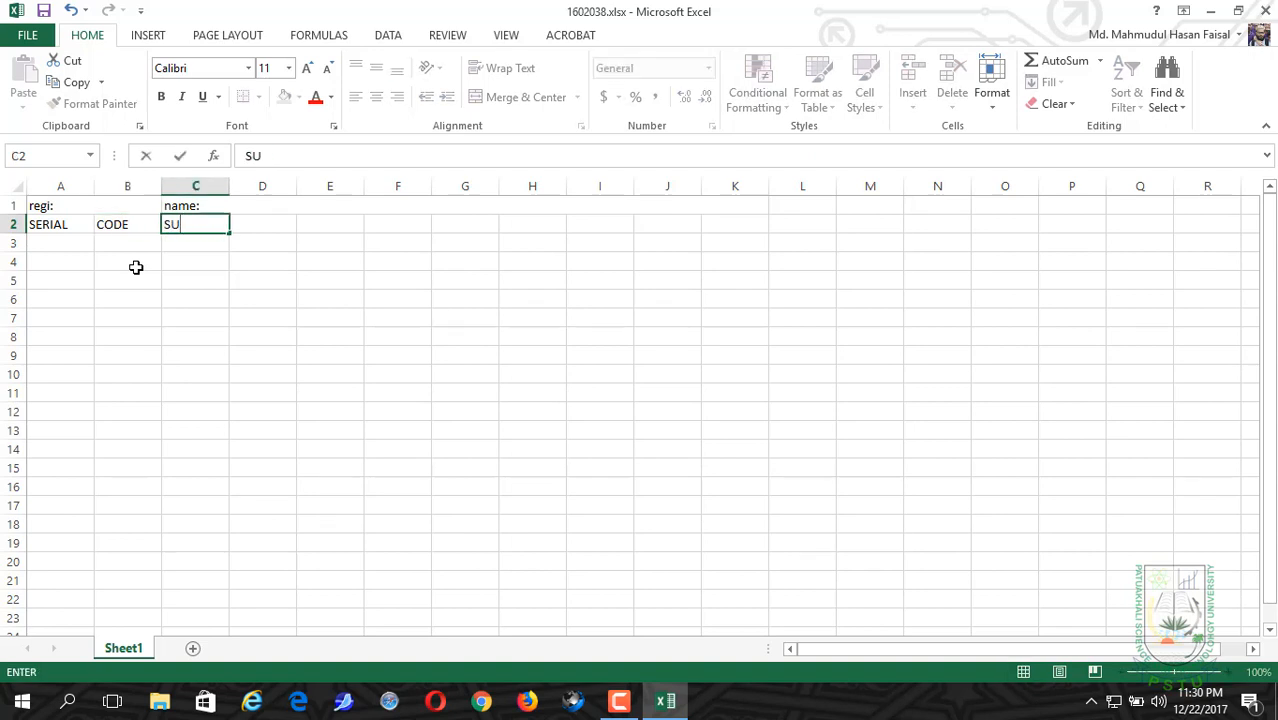
text(BJECT)
key(Tab)
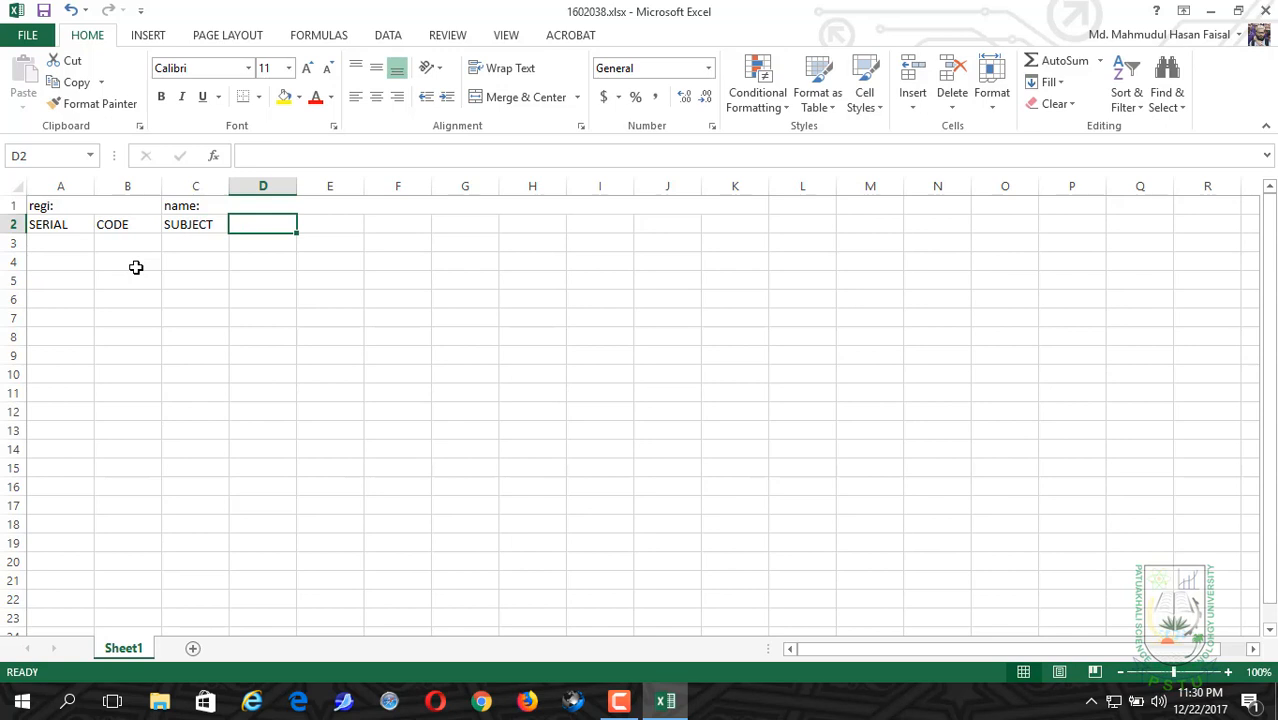
Step: Enter the column headers "CR. H" in cell D2 and "MID 15%" in cell E2
text(CR)
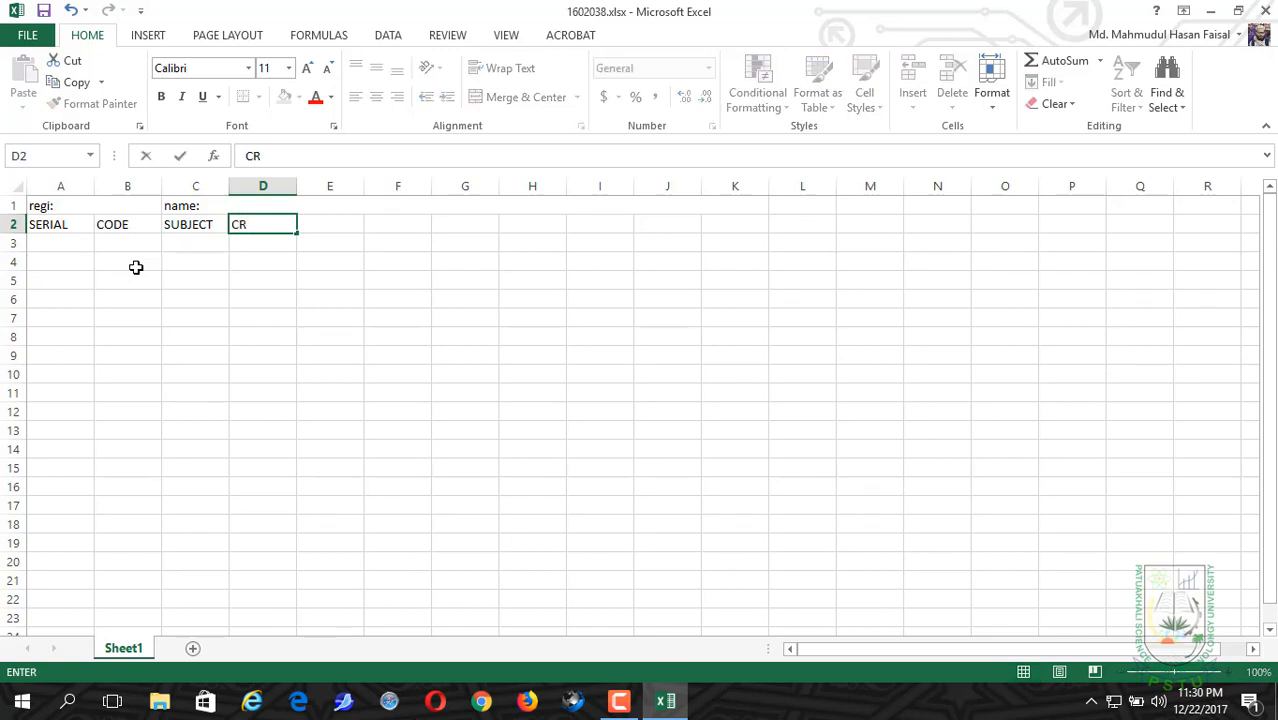
text(. H)
key(Tab)
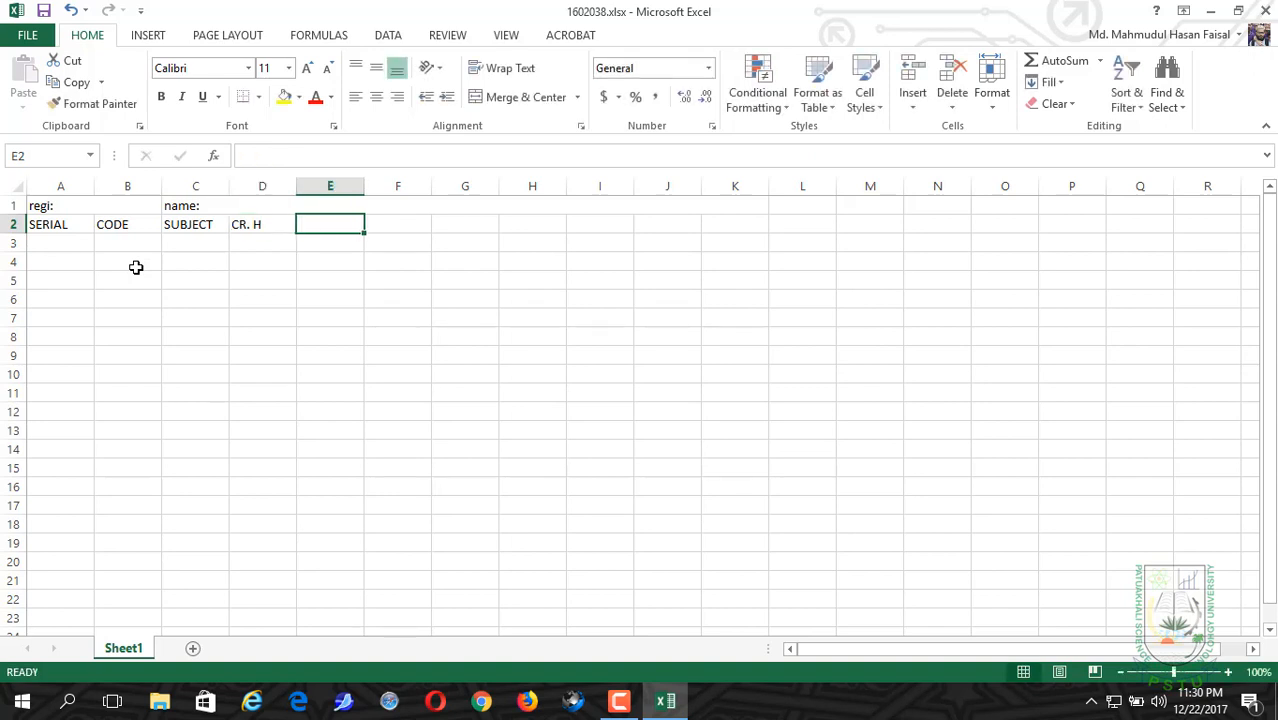
text(MID )
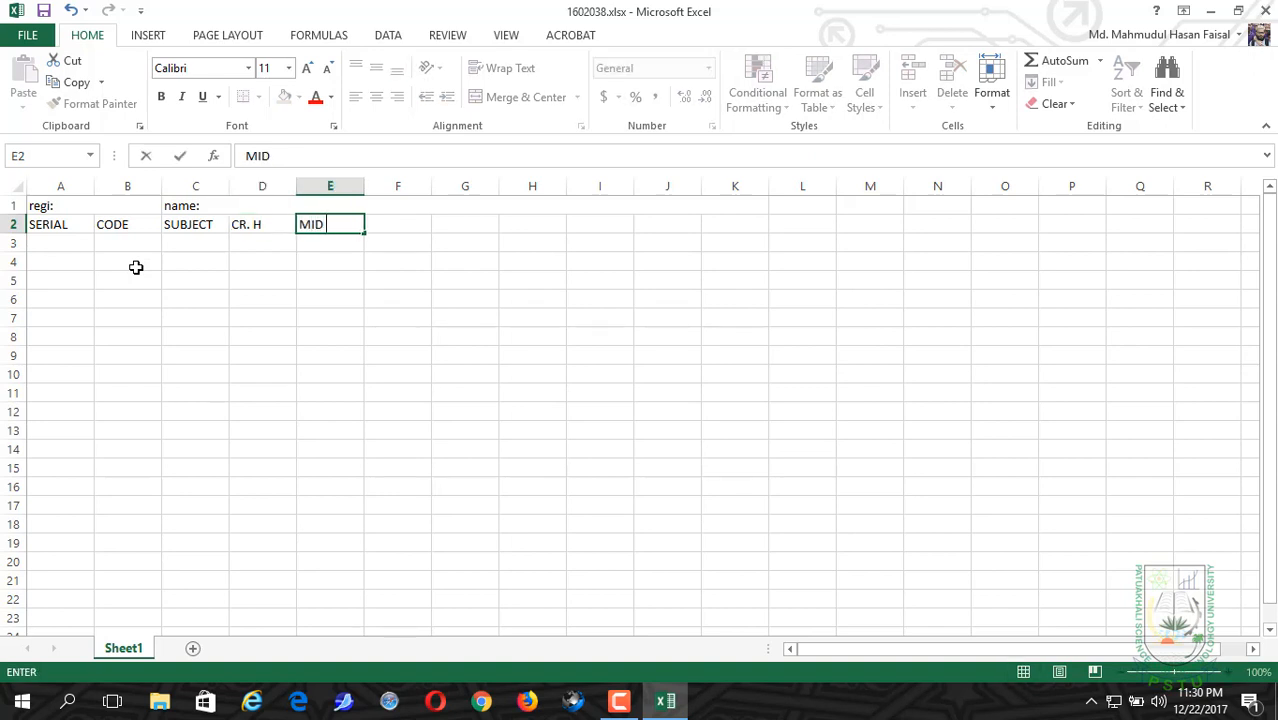
text(M)
key(BackSpace)
text(15%)
key(Tab)
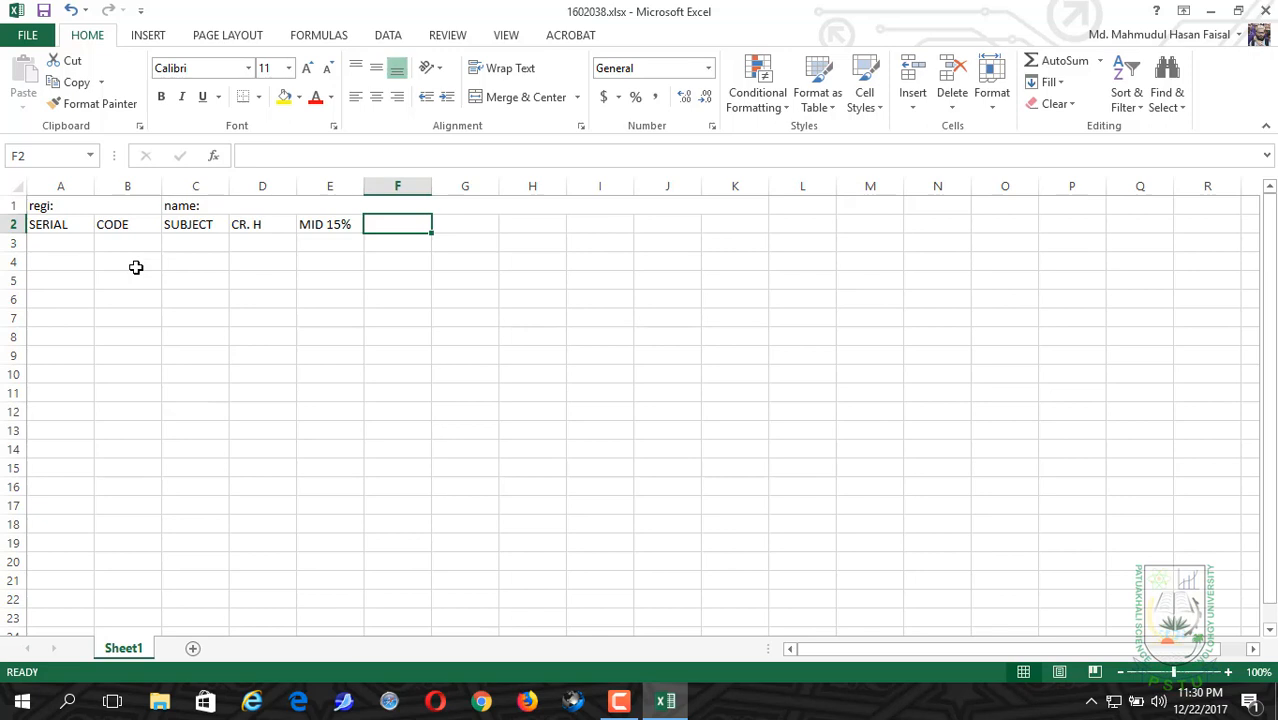
Step: Enter the column header "ASSIGNMENT" in cell F2
text(ASS)
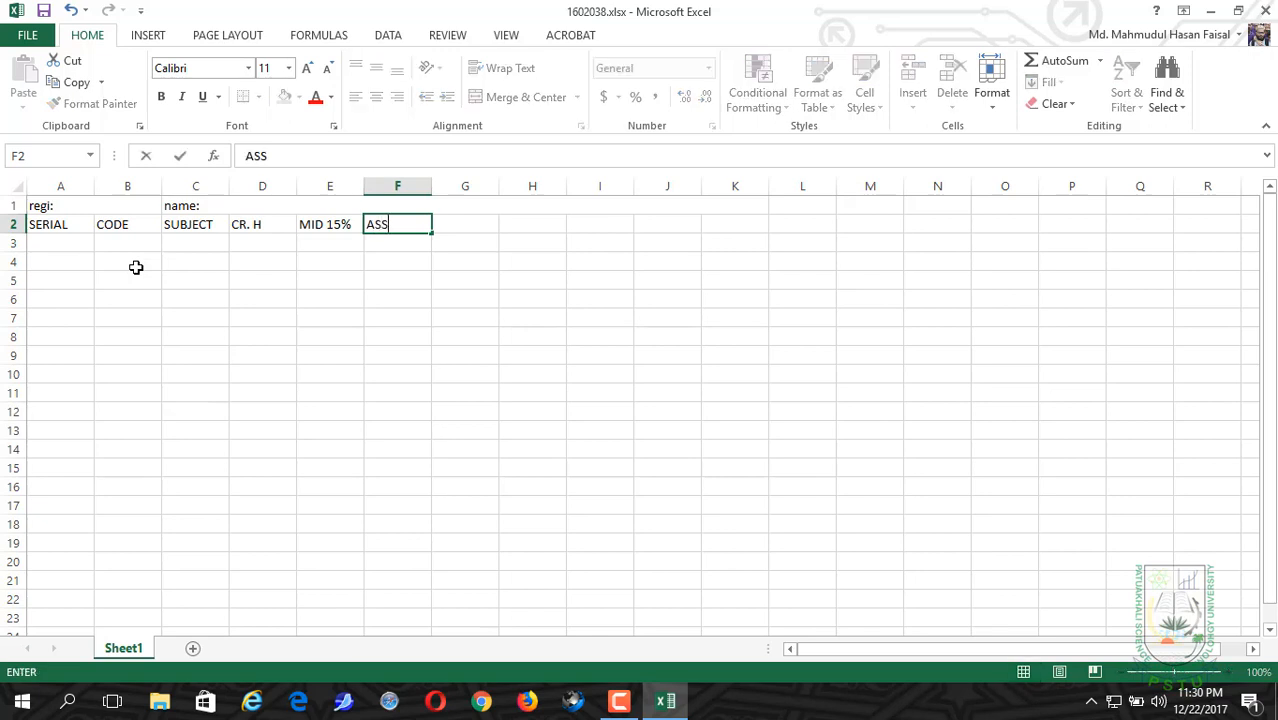
text(IGNMENR)
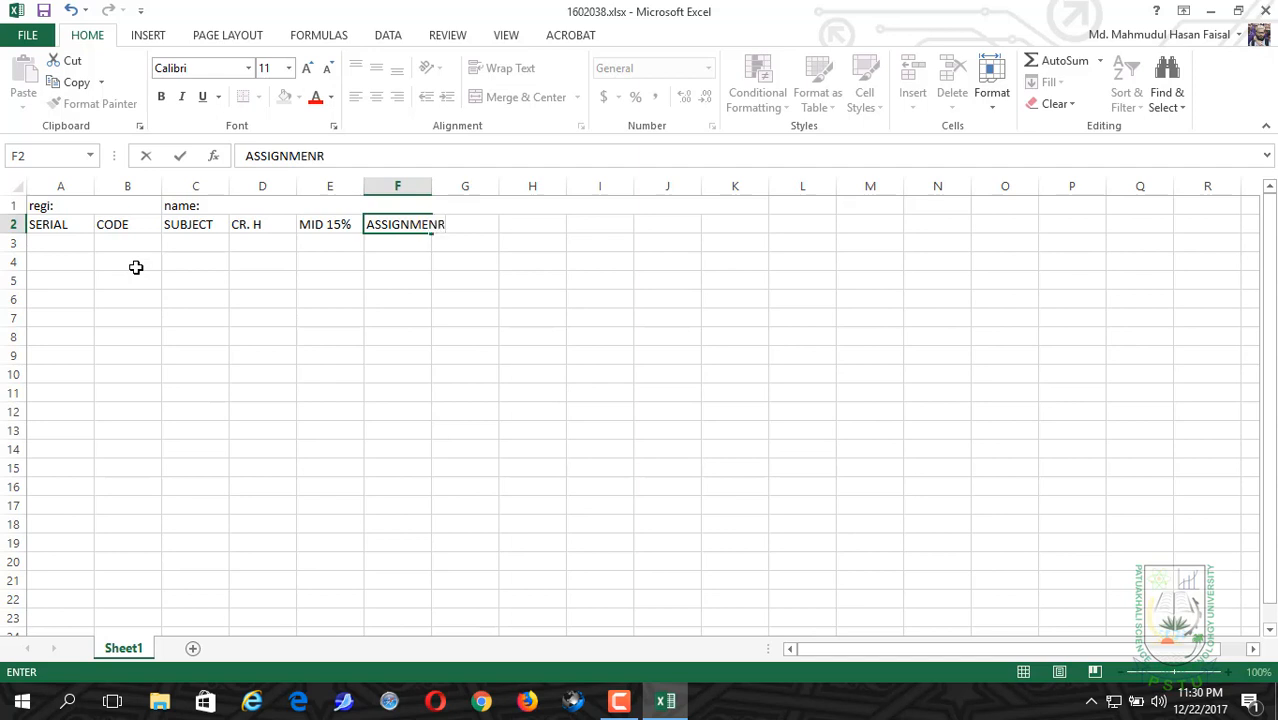
key(BackSpace)
text(T)
key(Tab)
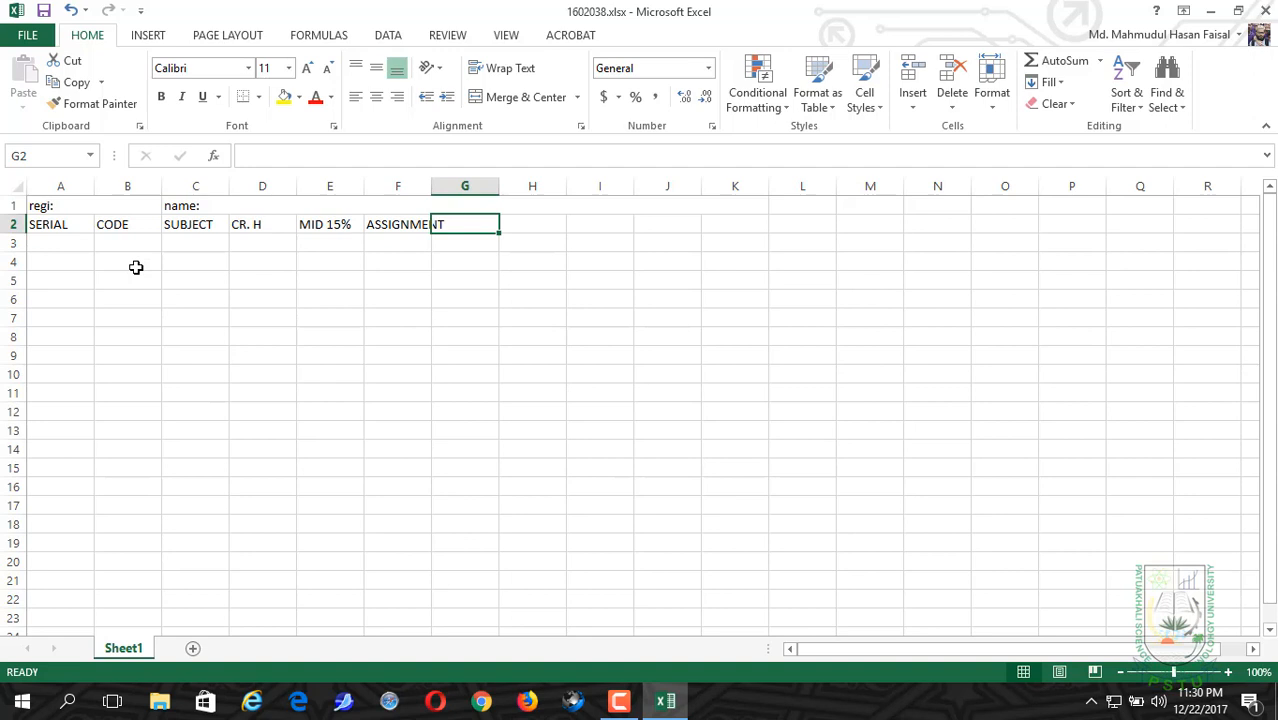
Step: Enter the column headers "ATTEND" in cell G2 and "FINAL" in cell H2
text(ATTE)
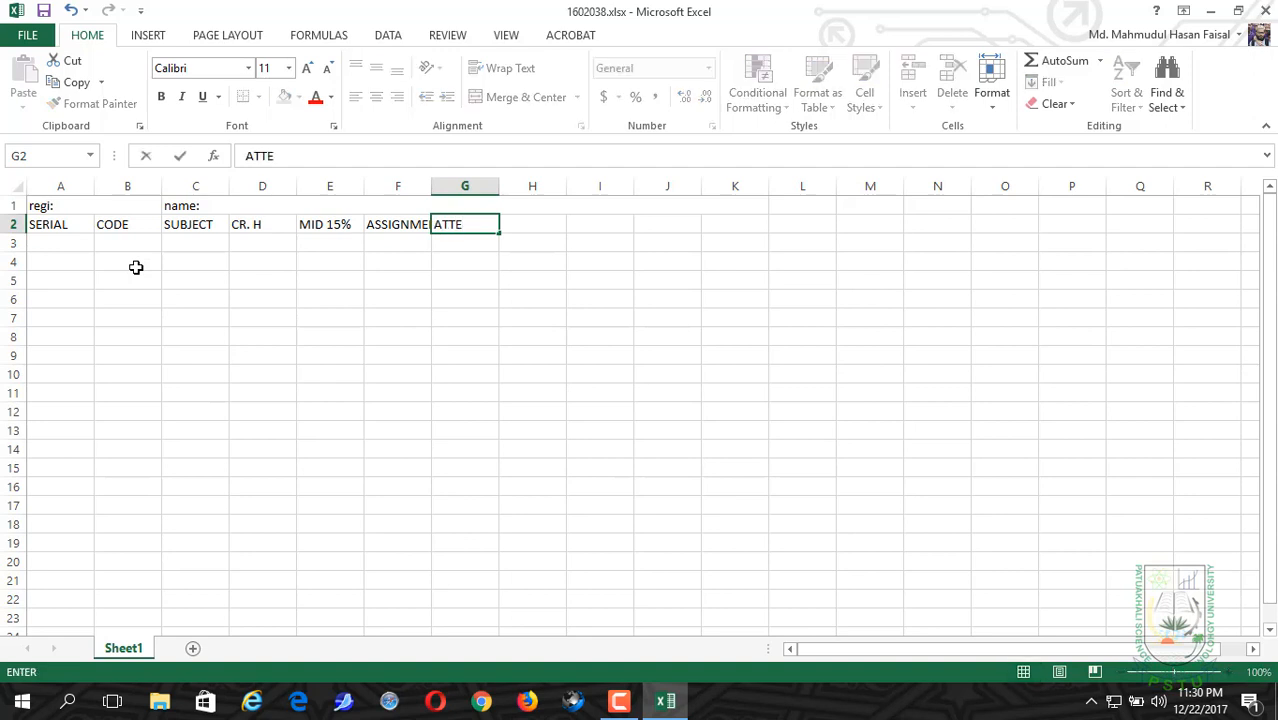
text(ND)
key(Tab)
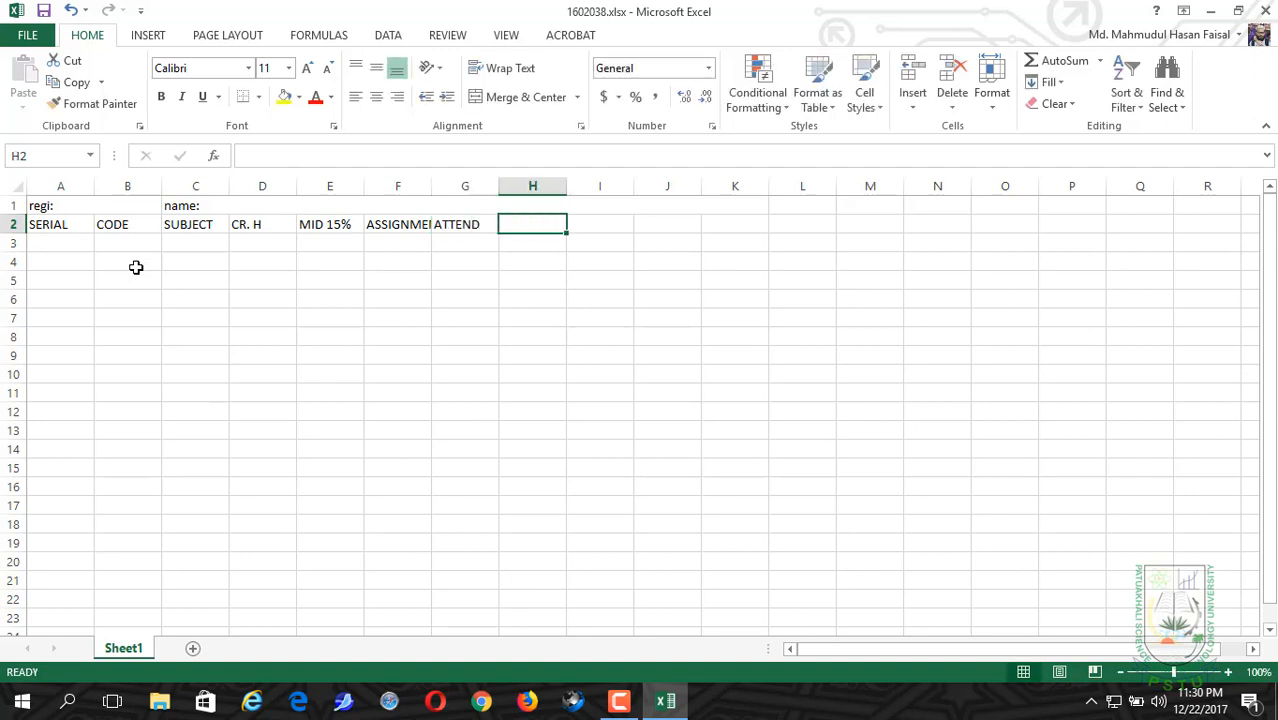
text(FI)
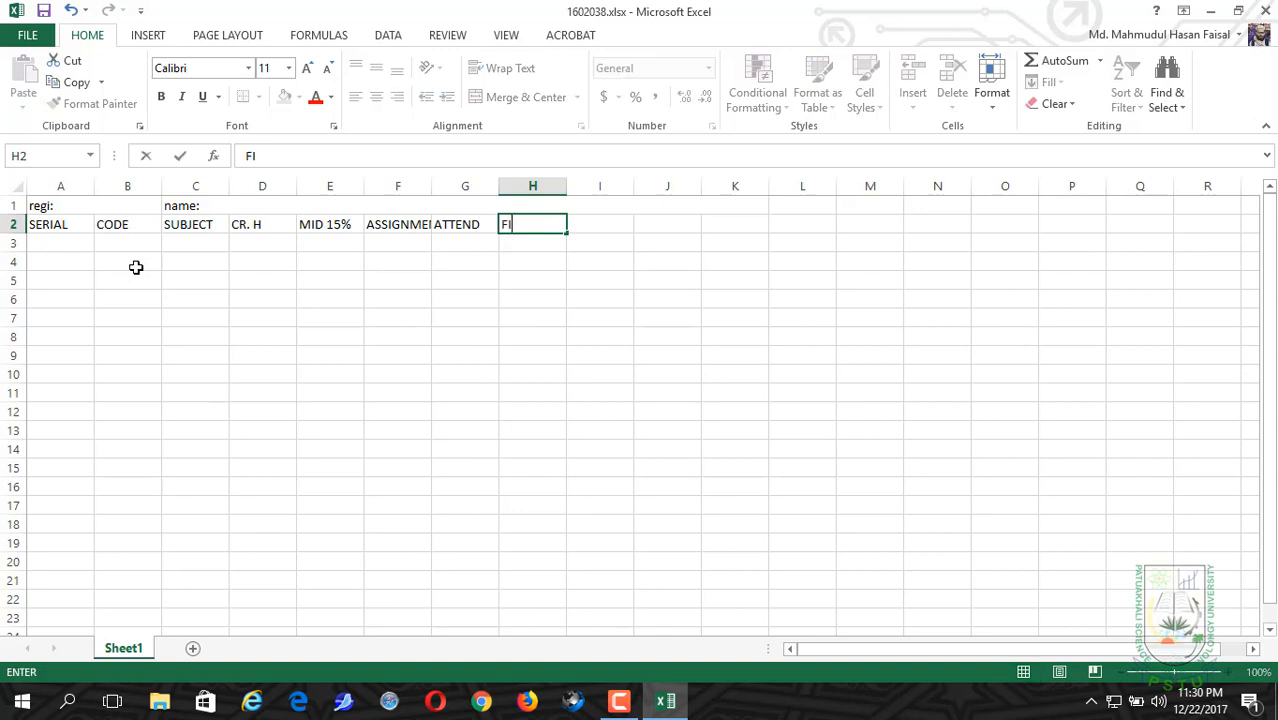
text(NAL)
key(Tab)
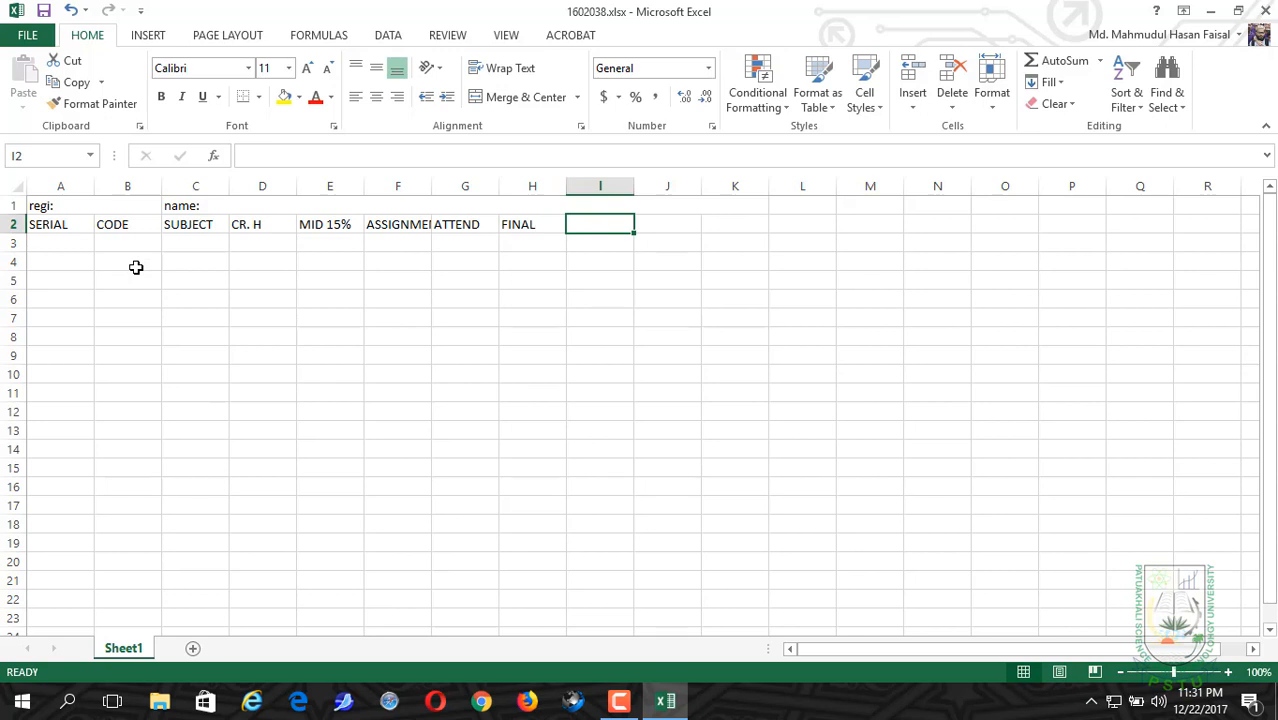
Step: Enter the column header "TOTAL" in cell I2
text(T)
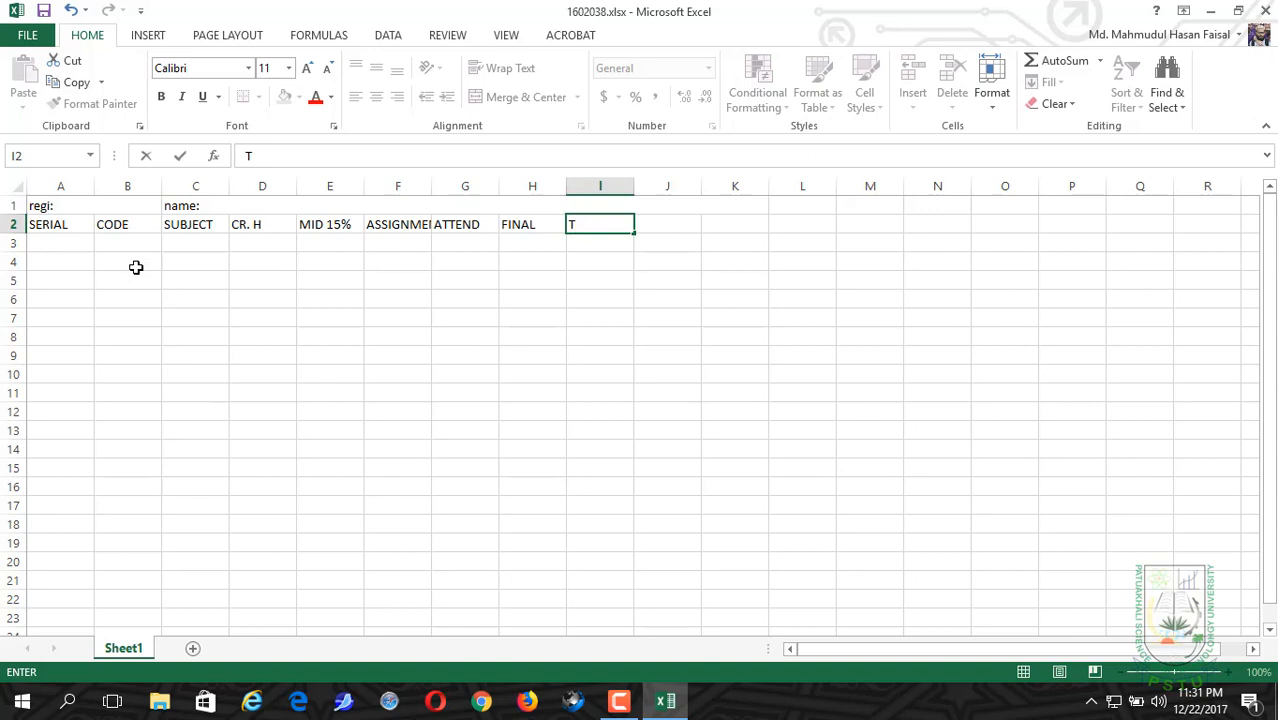
text(OTA)
text(L)
key(BackSpace)
text(;)
key(BackSpace)
text(L)
key(Tab)
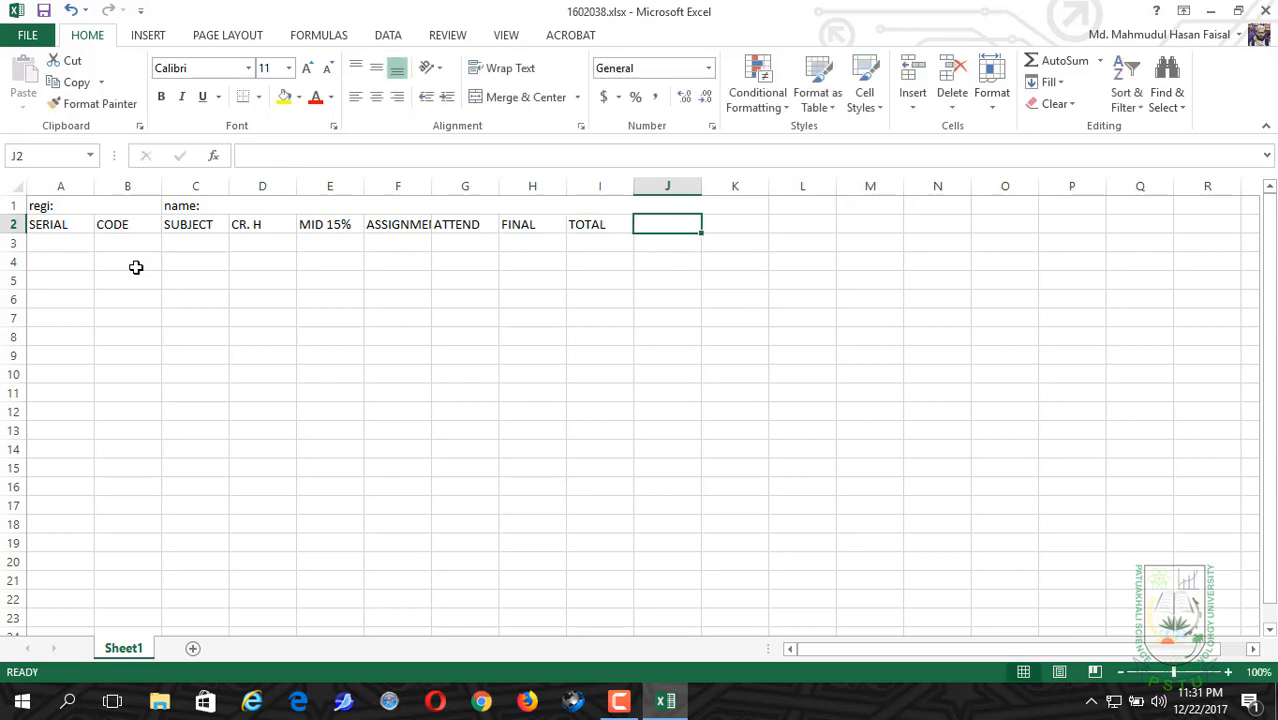
Step: Enter the column headers "LG" in cell J2 and "GP" in cell K2
text(GP)
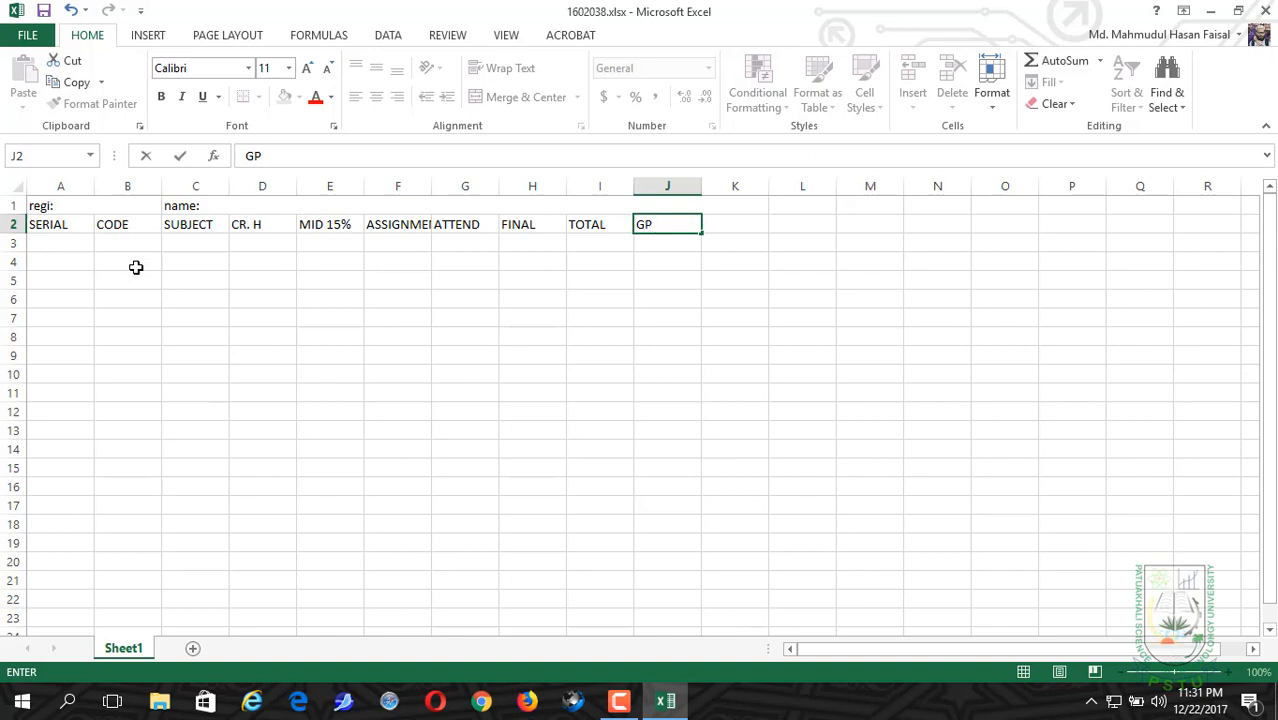
key(BackSpace)
key(BackSpace)
text(LG)
key(Tab)
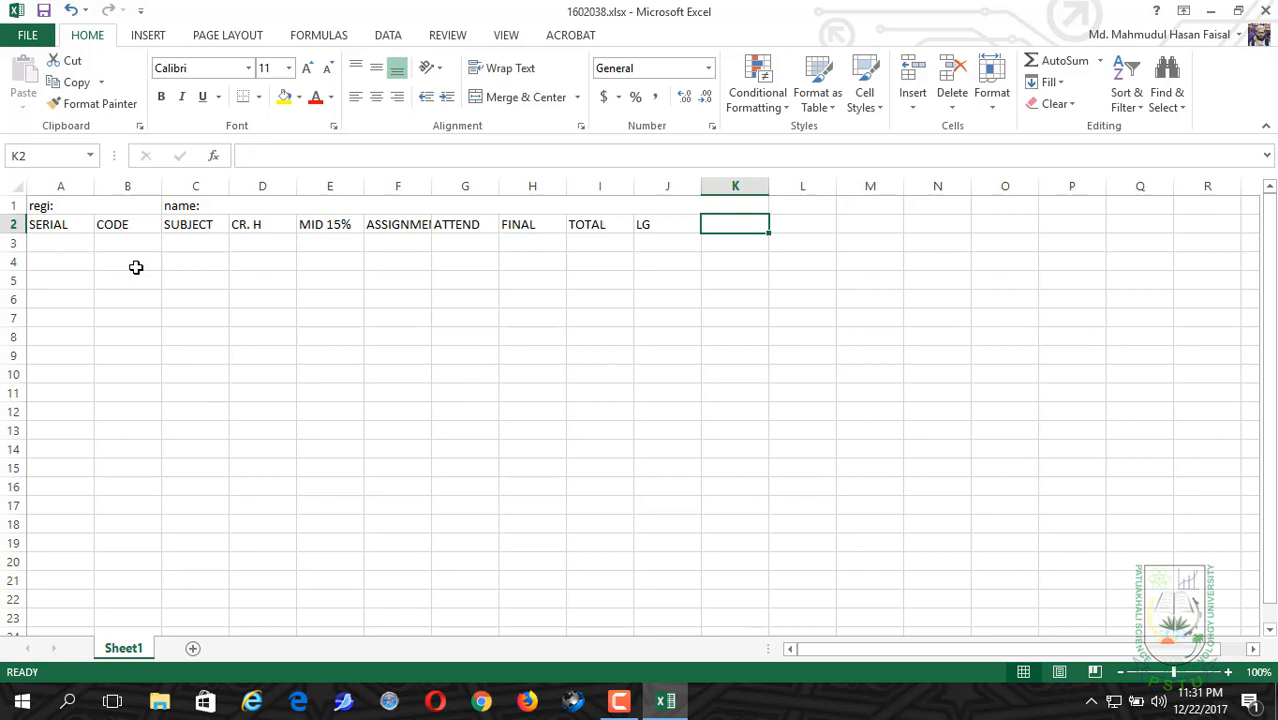
text(GP)
key(Tab)
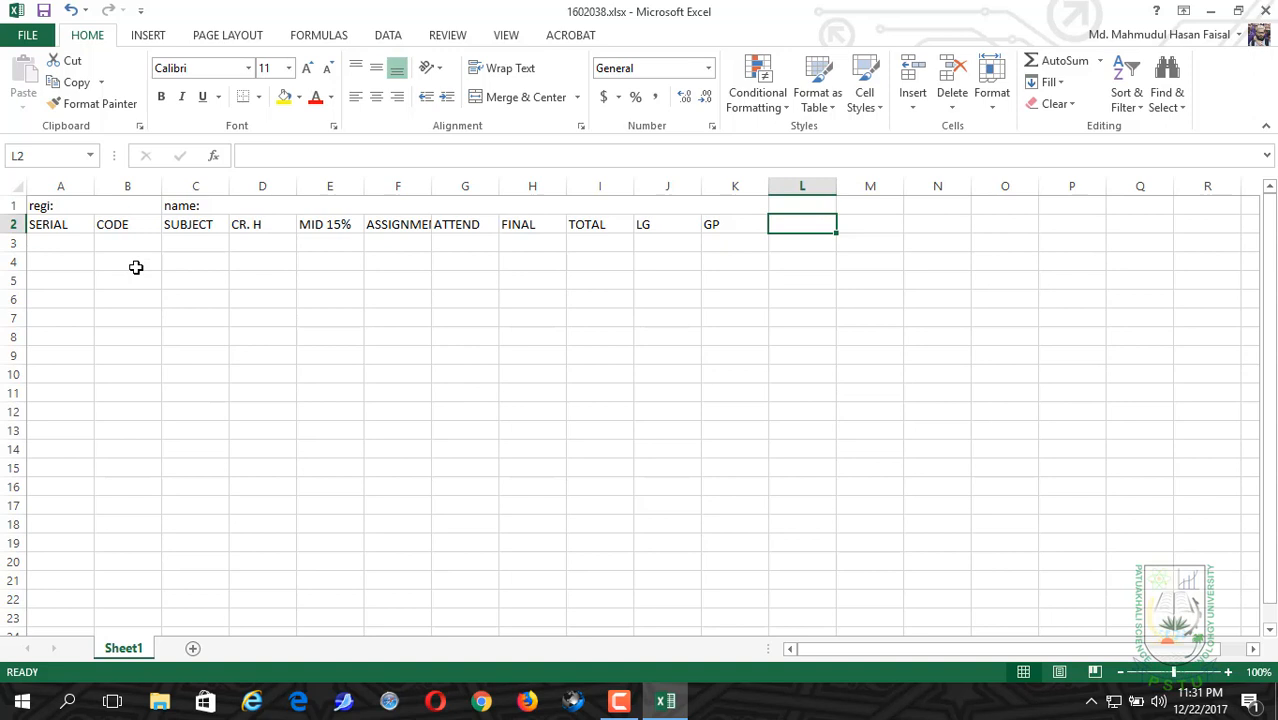
Step: Enter the column headers "GPA" in cell L2 and "PCGPA" in cell M2
text(GPA)
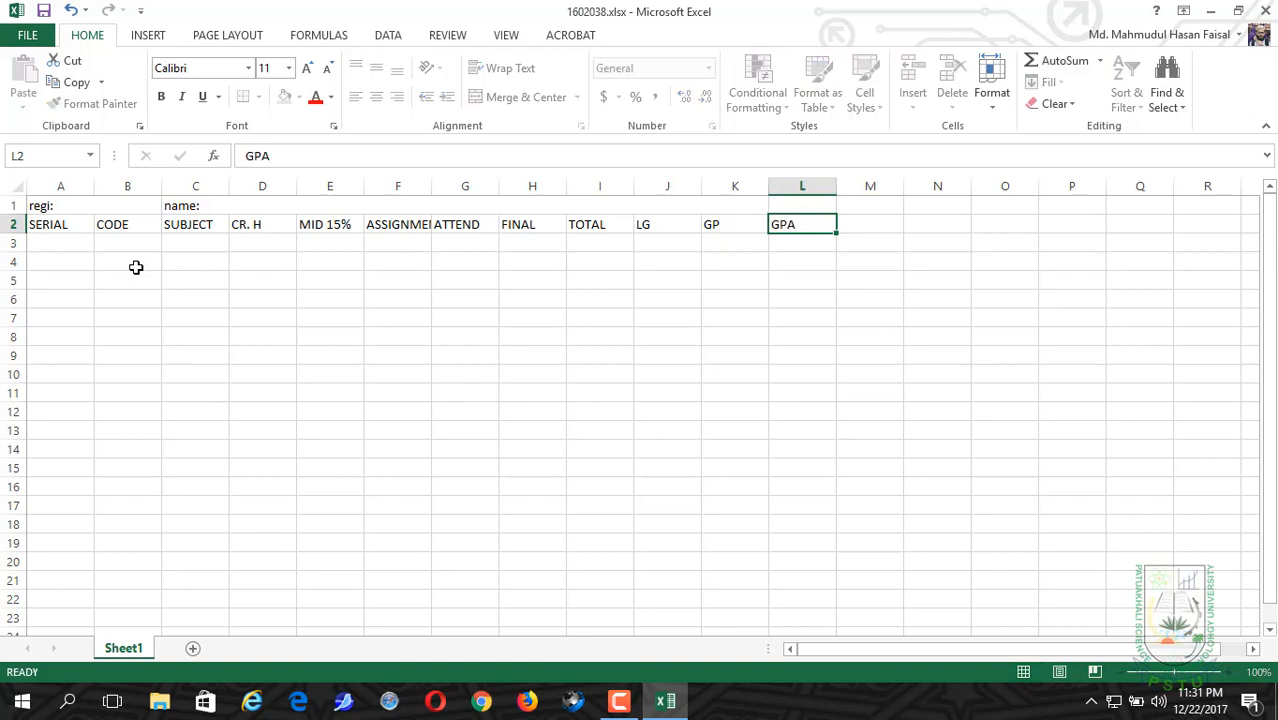
key(Tab)
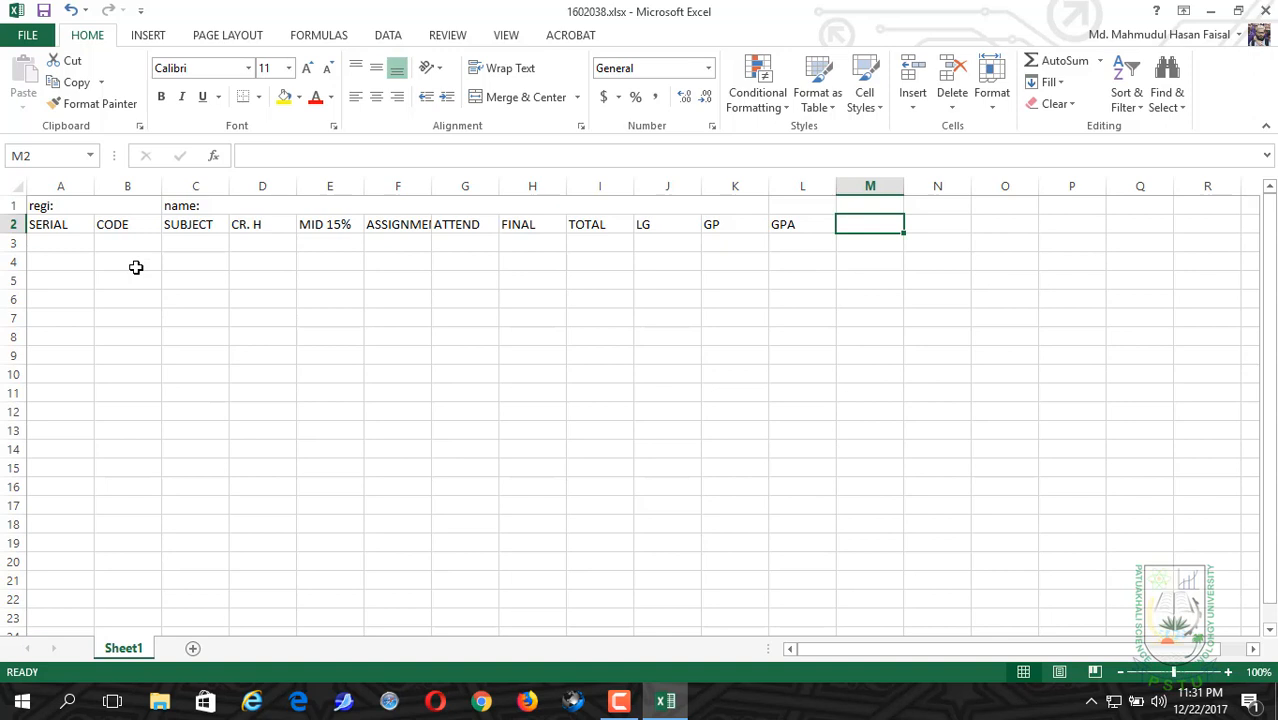
text(PG)
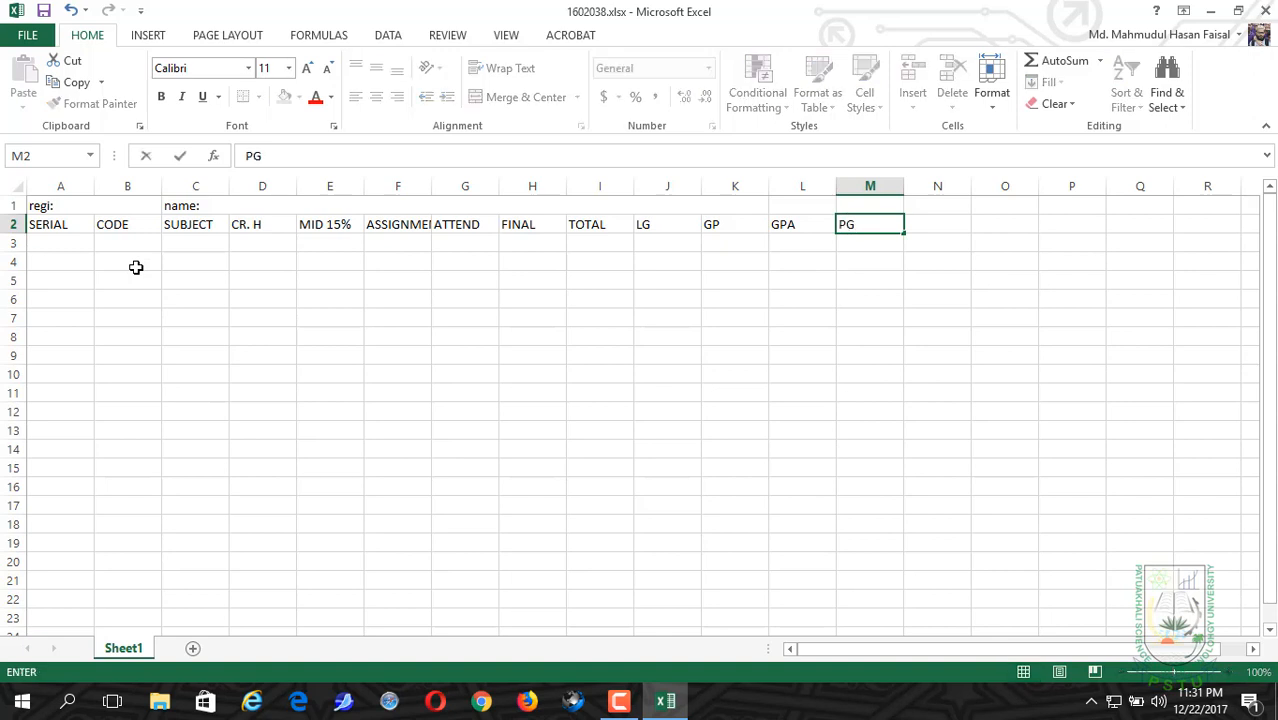
key(BackSpace)
text(CGPA)
key(Tab)
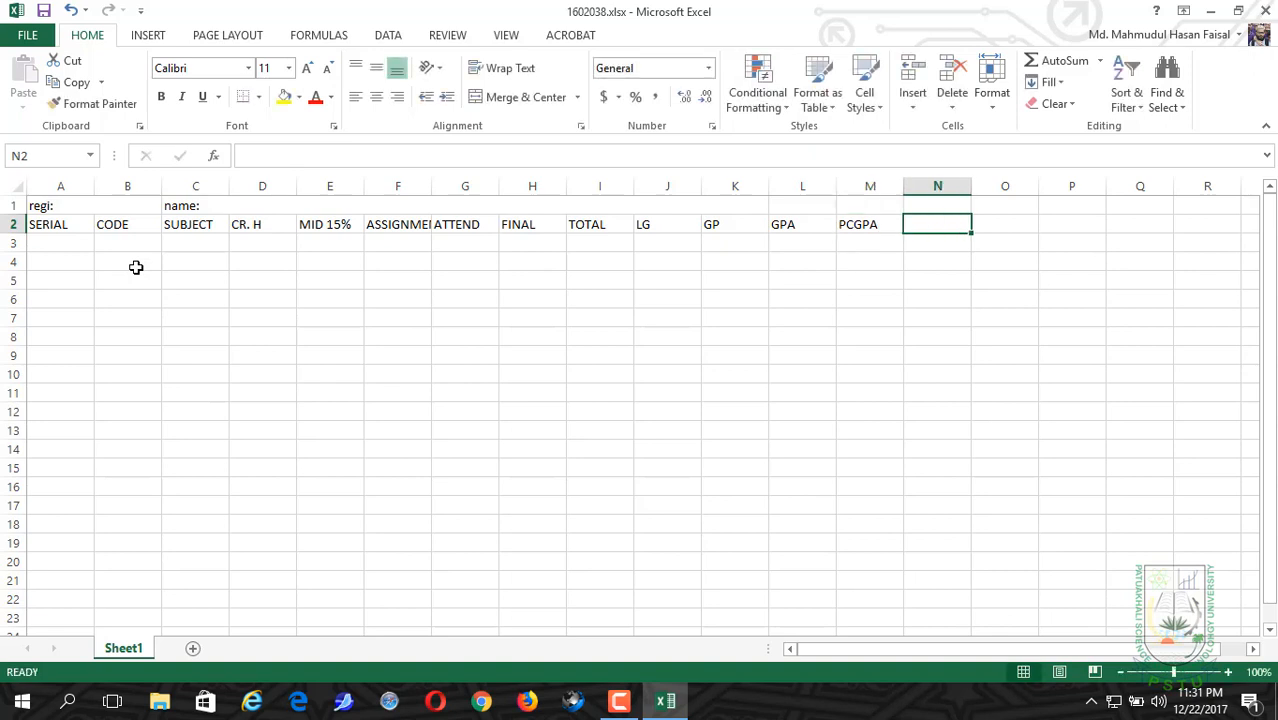
Step: Enter the column headers "PCCH" in cell N2 and "CGPA" in cell O2
text(PCCH)
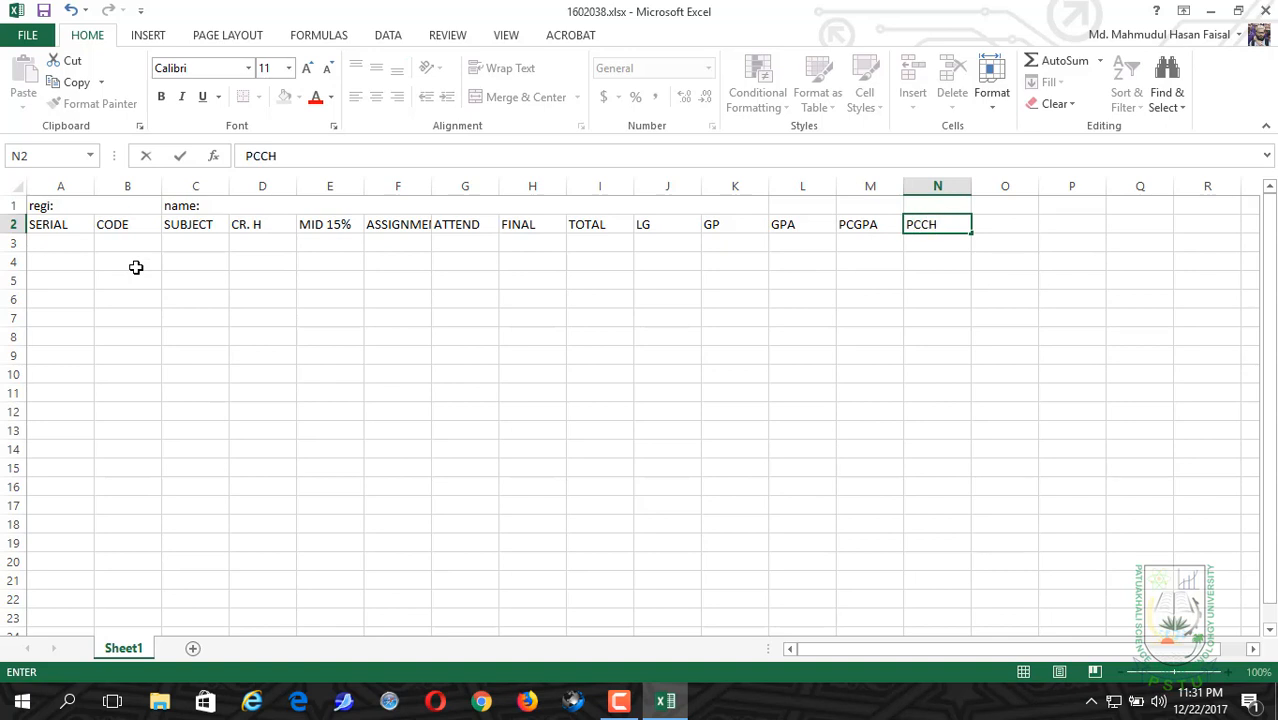
key(Tab)
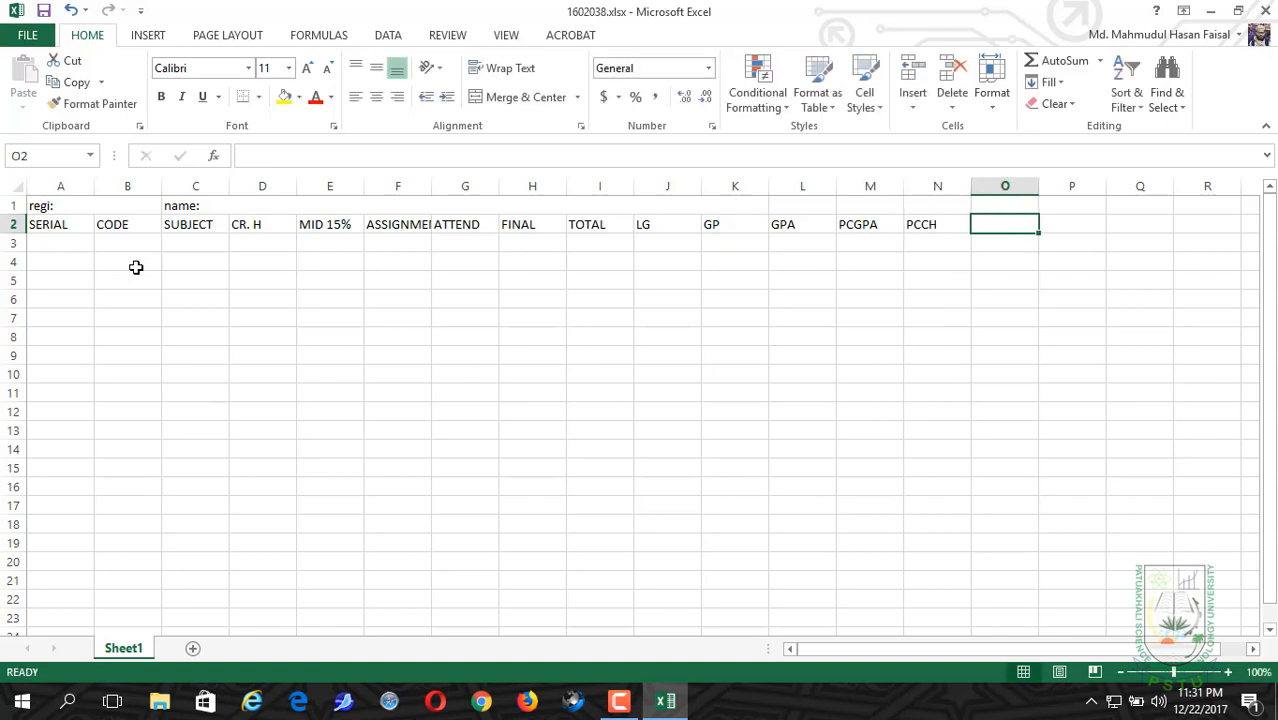
text(CGPA)
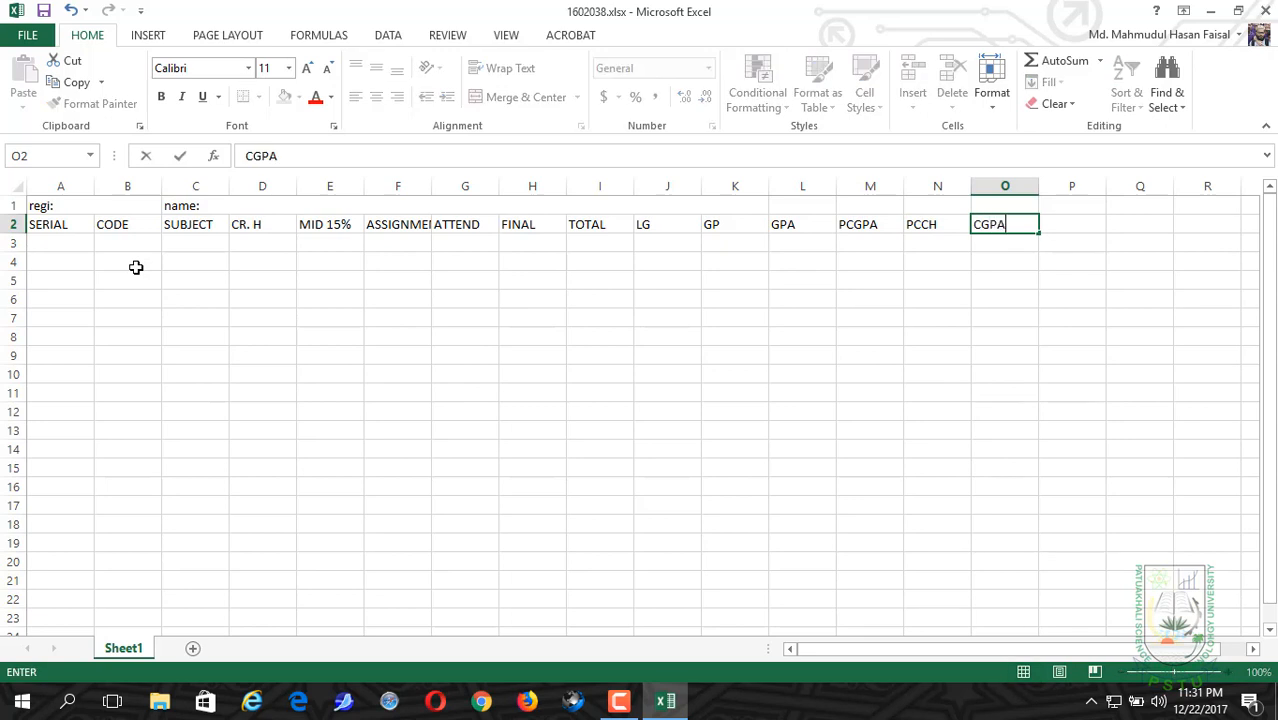
key(Tab)
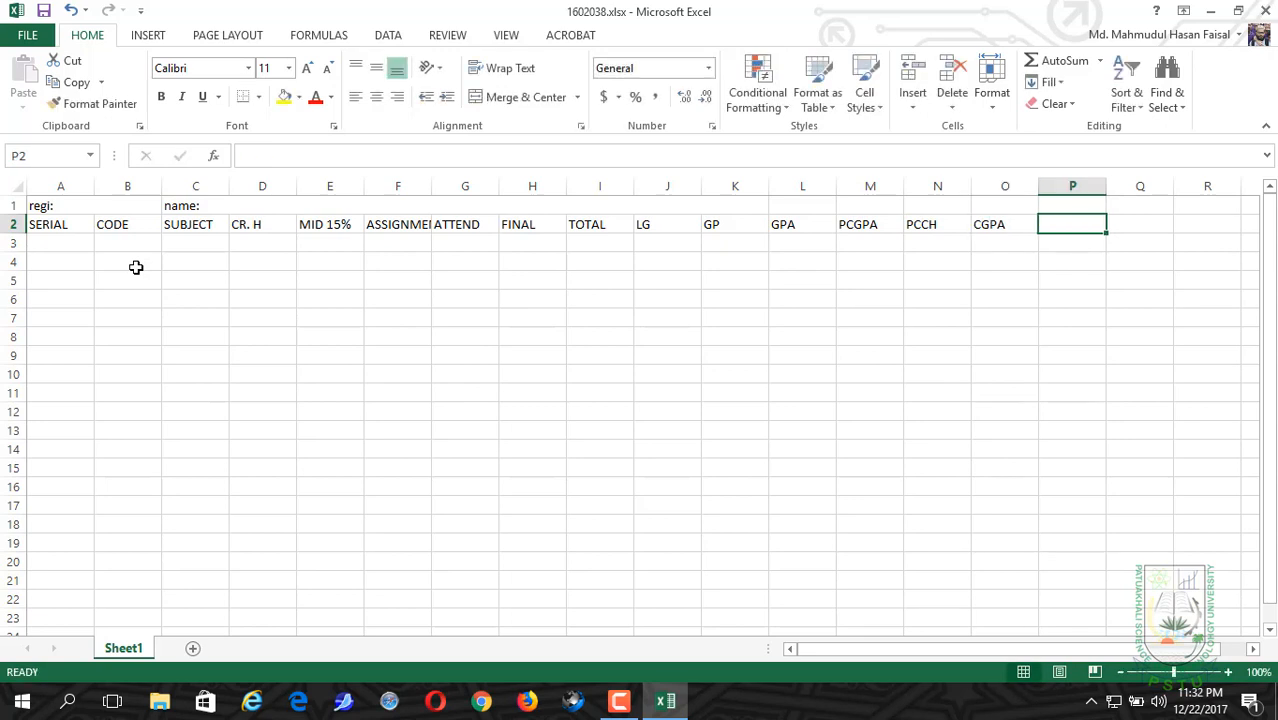
Step: Enter the column headers "CCH" in cell P2 and "REMARKS" in cell Q2
text(CCH)
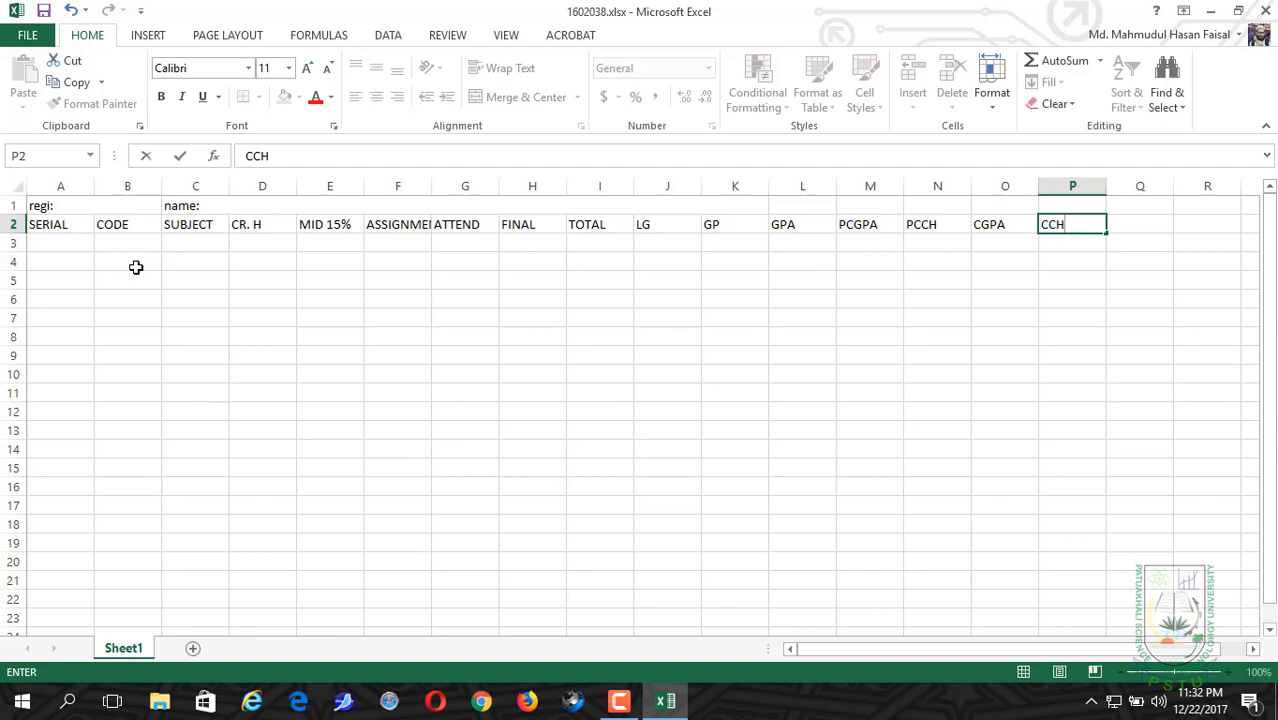
key(ctrl+Return)
key(Right)
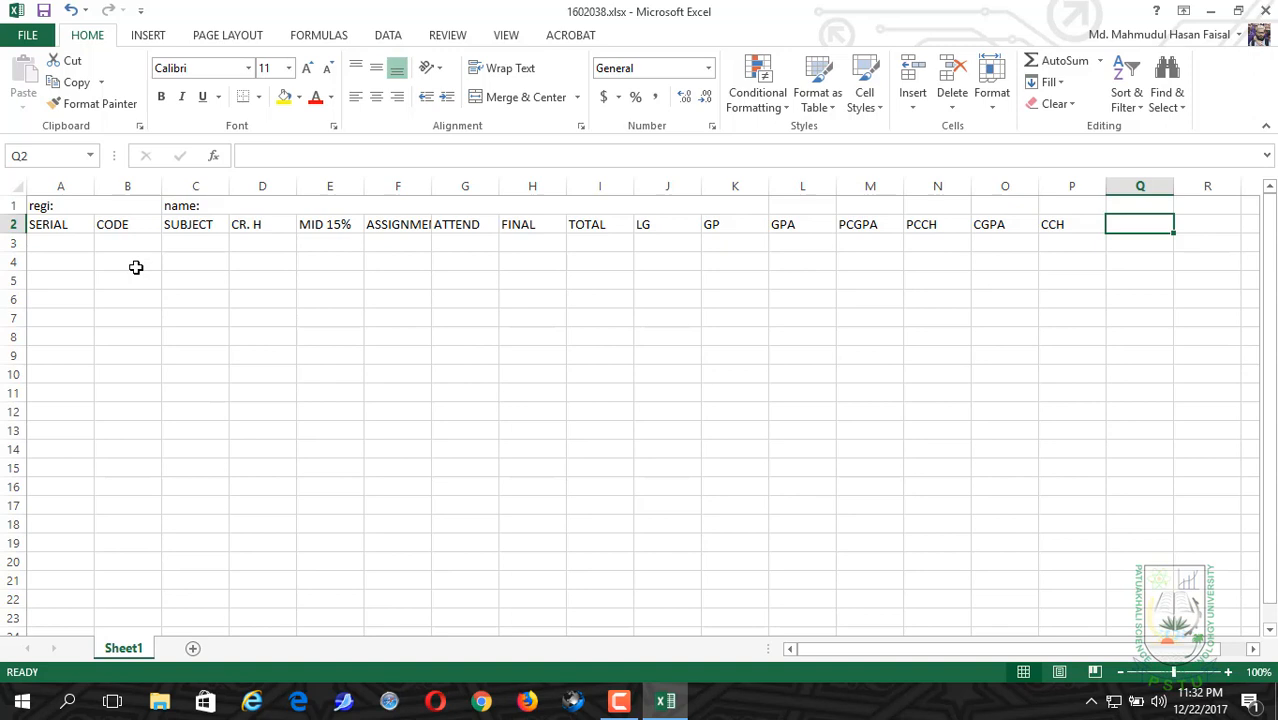
text(R)
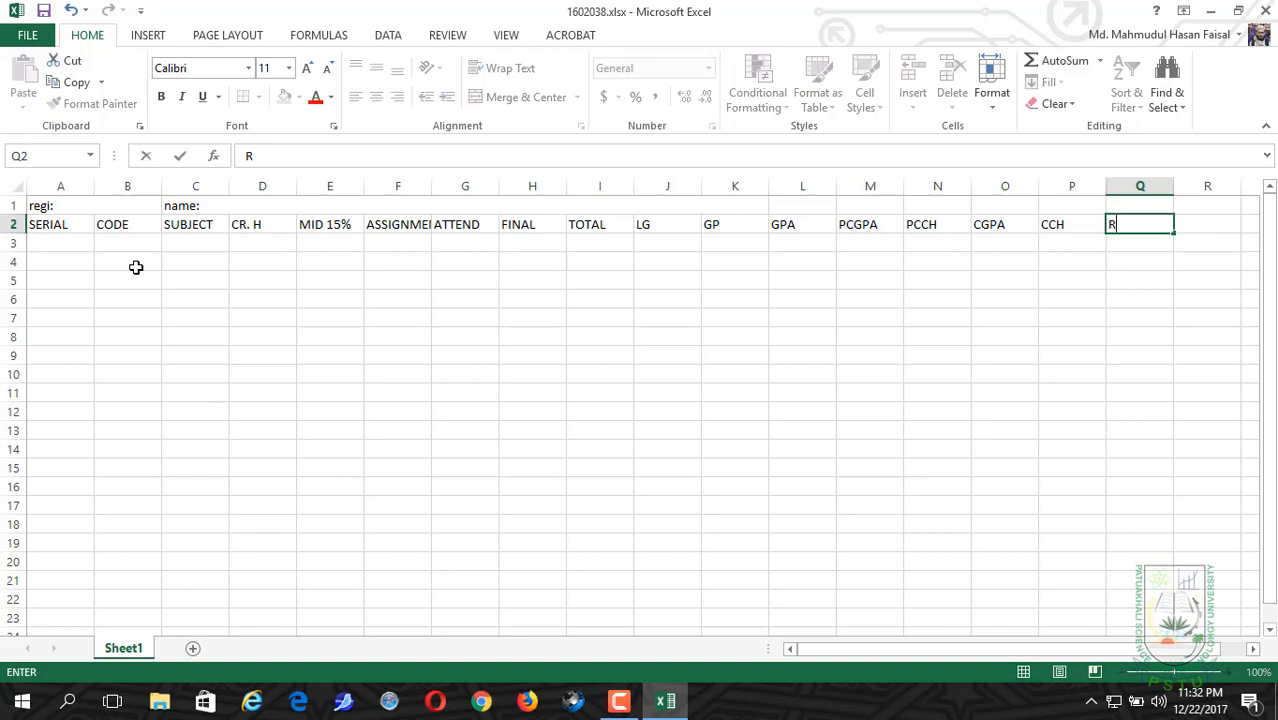
text(EMARKS)
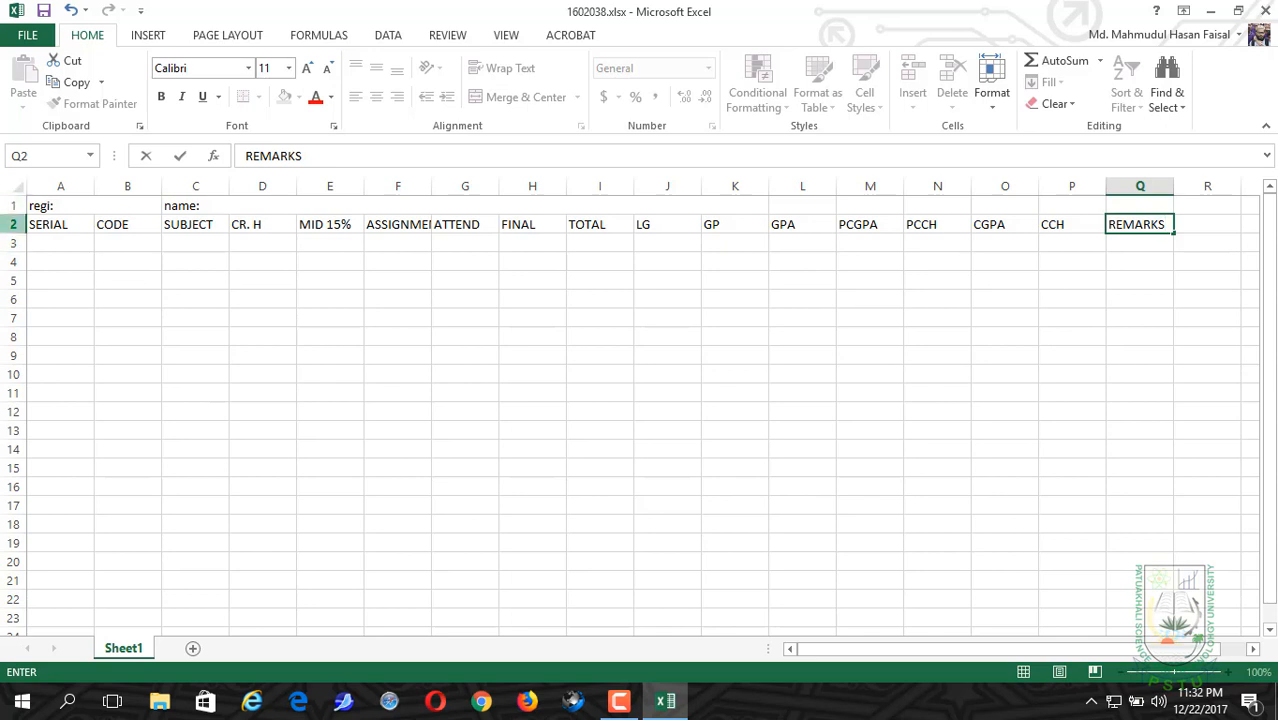
Step: Rotate the text of the whole header row 2 upward with Rotate Text Up
click(11, 224)
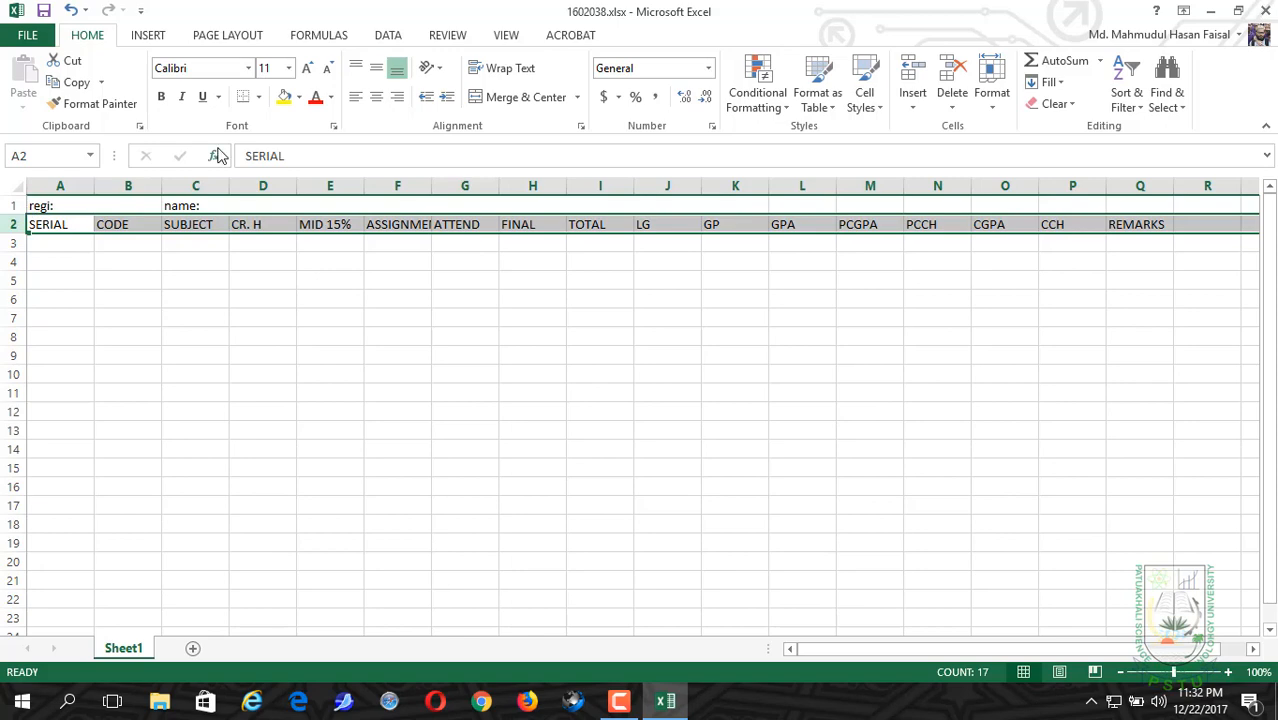
click(431, 70)
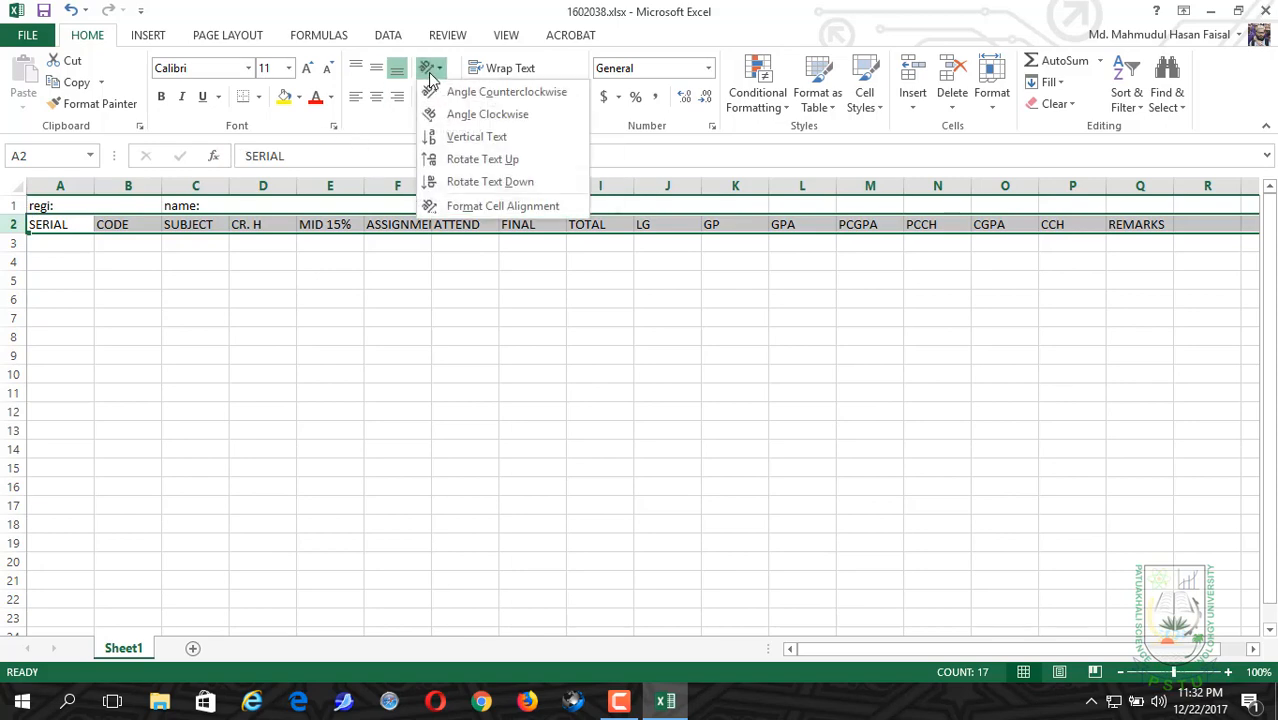
click(436, 162)
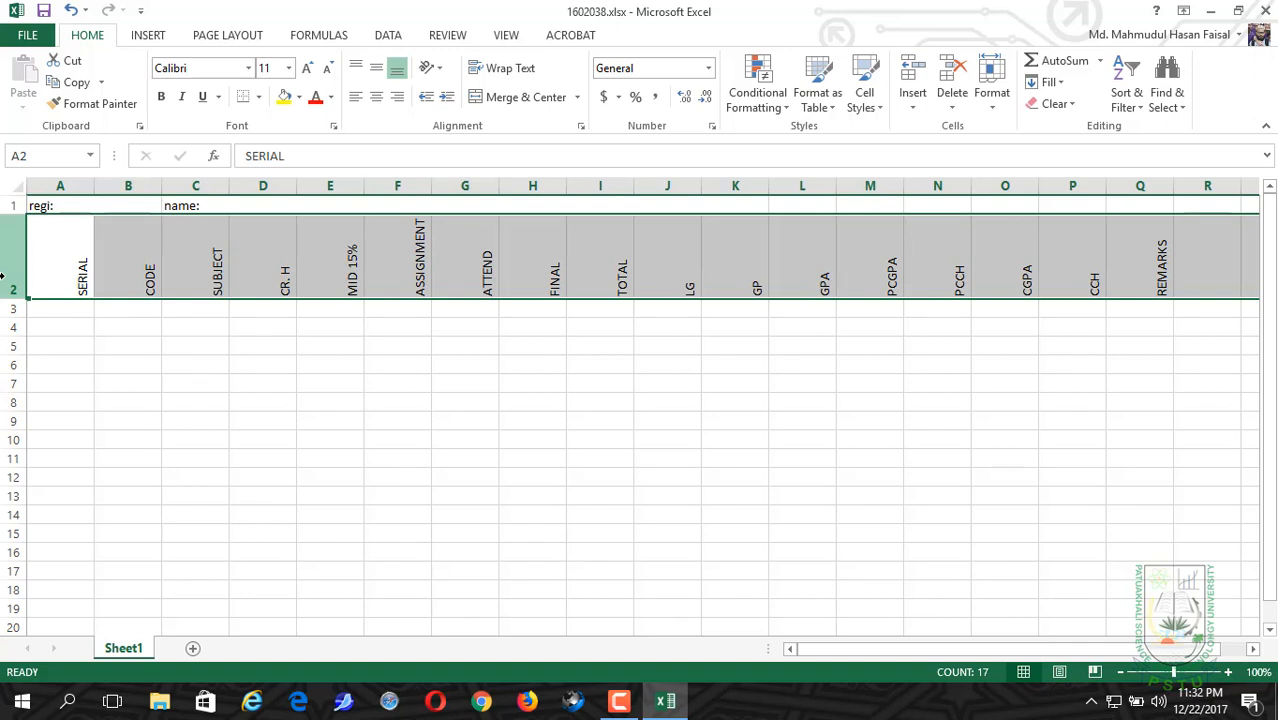
Step: Enter the serial numbers 1 in cell A3 and 2 in cell A4
click(51, 309)
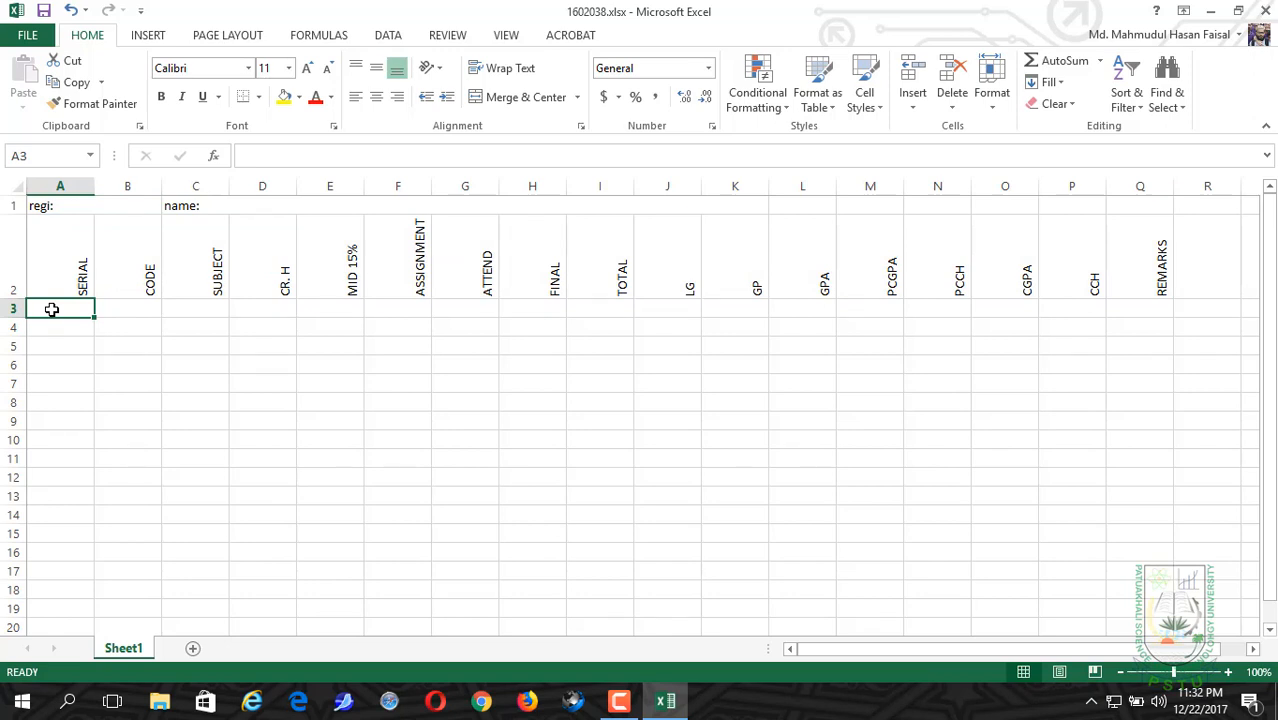
text(1)
key(Return)
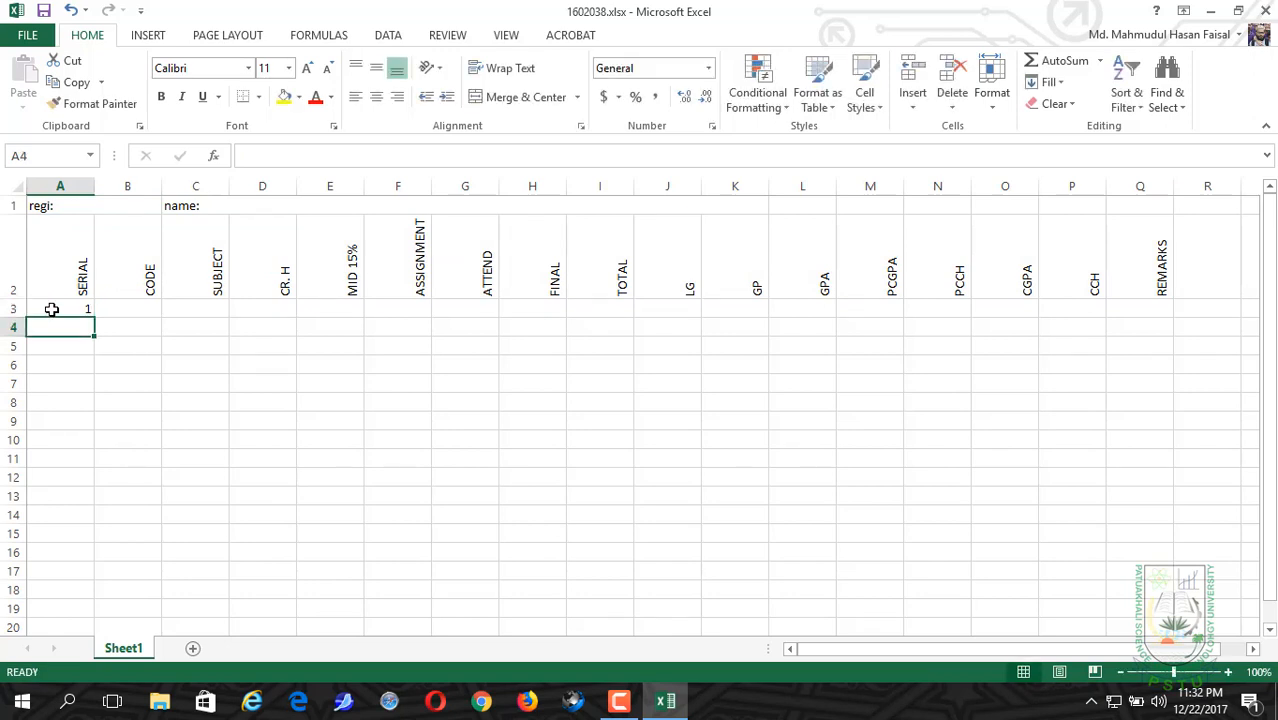
text(2)
key(Return)
Step: Extend the serial number series from A3:A4 down to 12 in cell A14
click(58, 309)
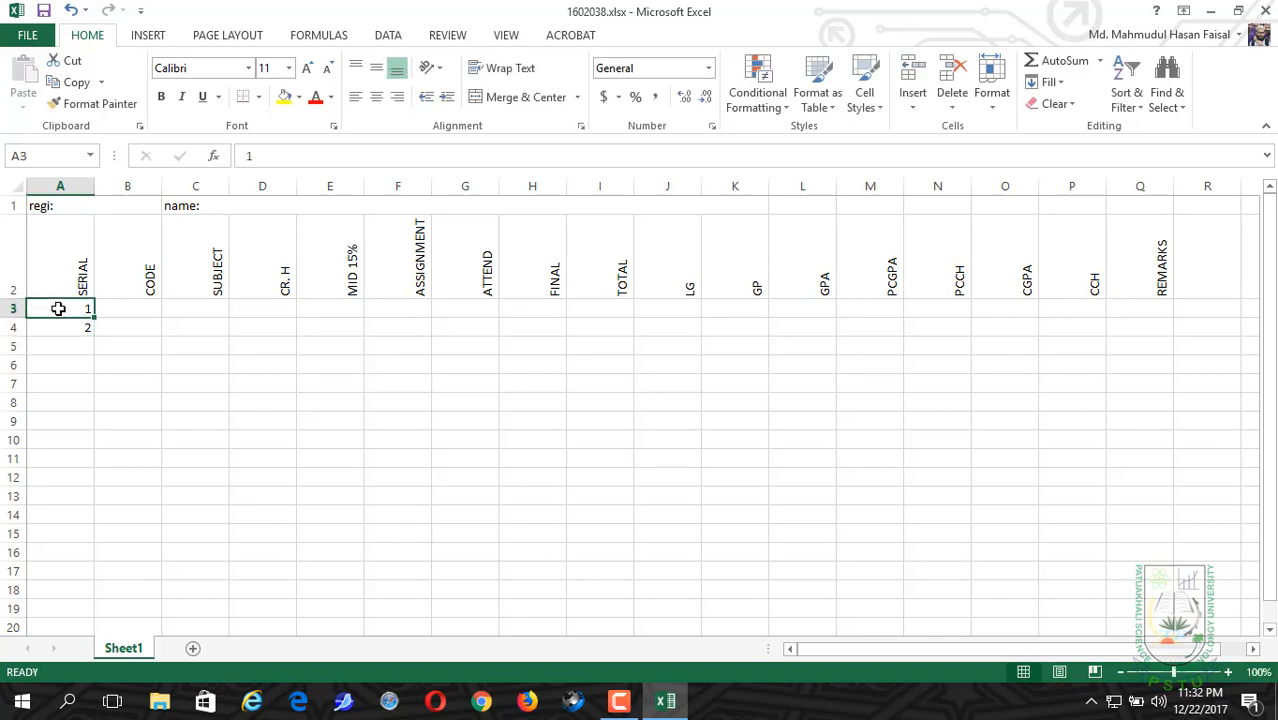
mouse_move(58, 309)
mouse_down()
mouse_move(71, 348)
mouse_move(77, 323)
mouse_up()
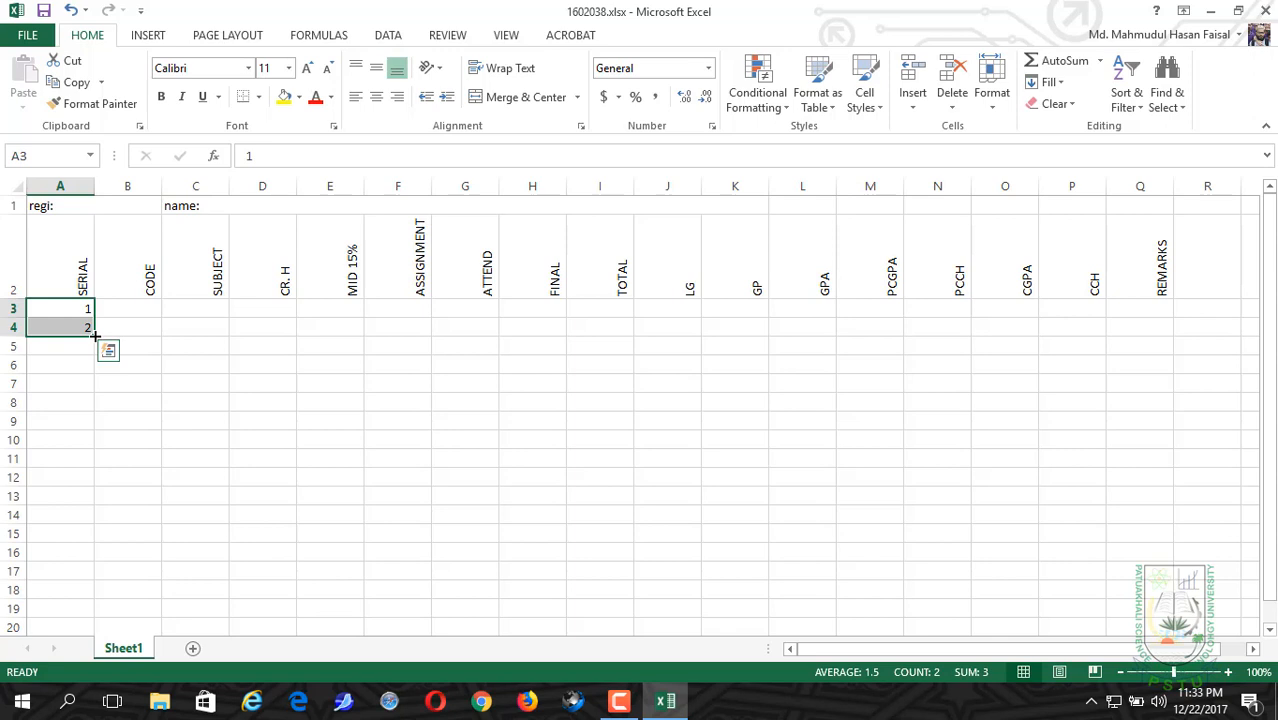
drag(95, 336, 84, 532)
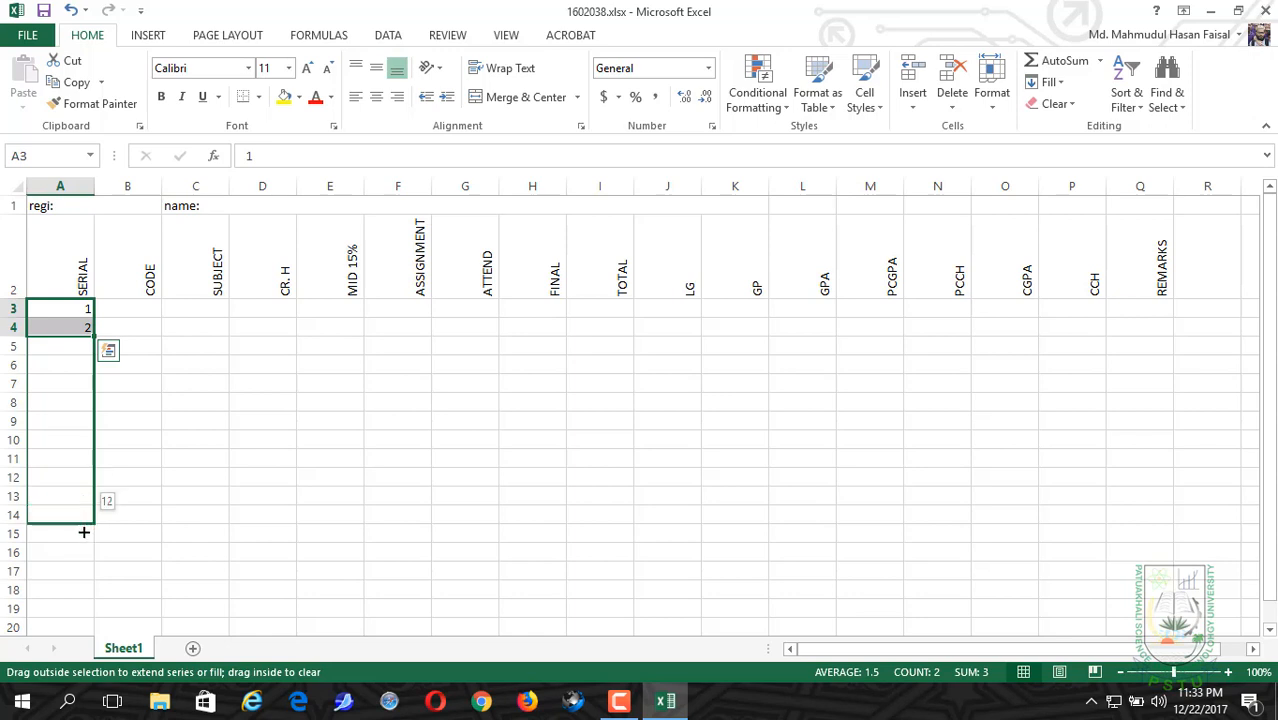
drag(84, 532, 84, 532)
drag(84, 532, 84, 532)
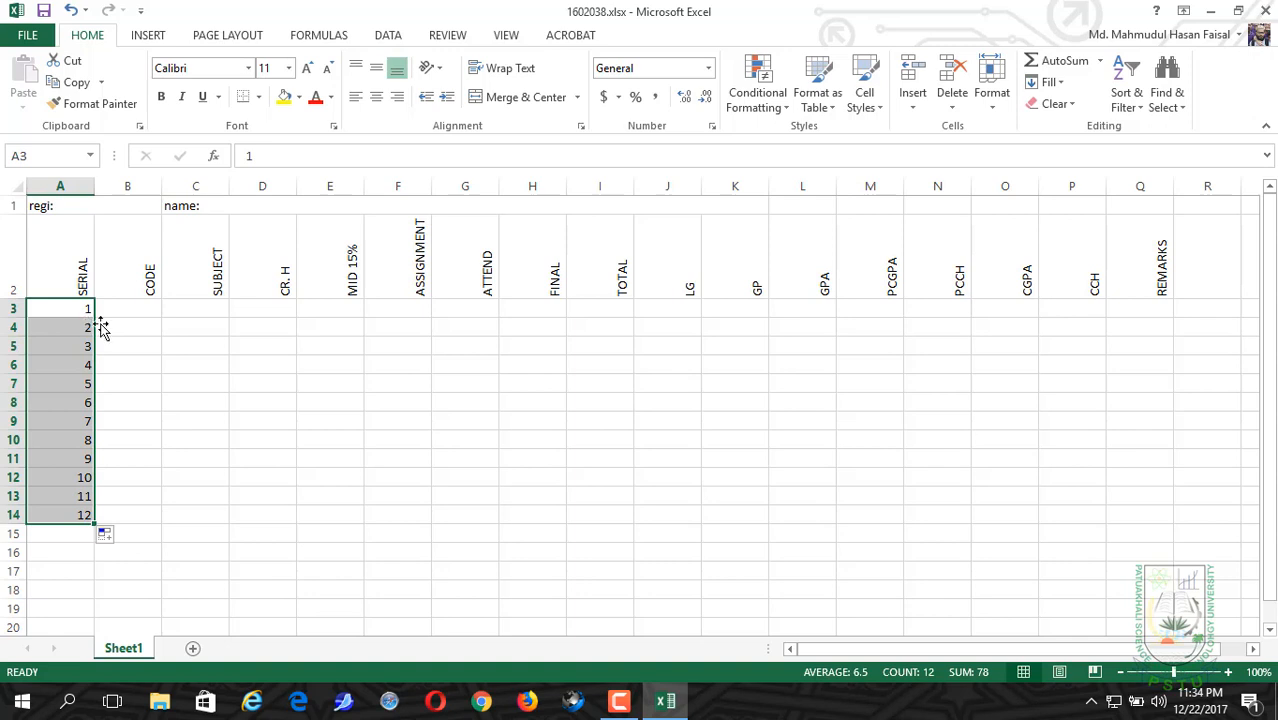
Step: Enter the course code "CIT128" in cell B3 under CODE
click(114, 308)
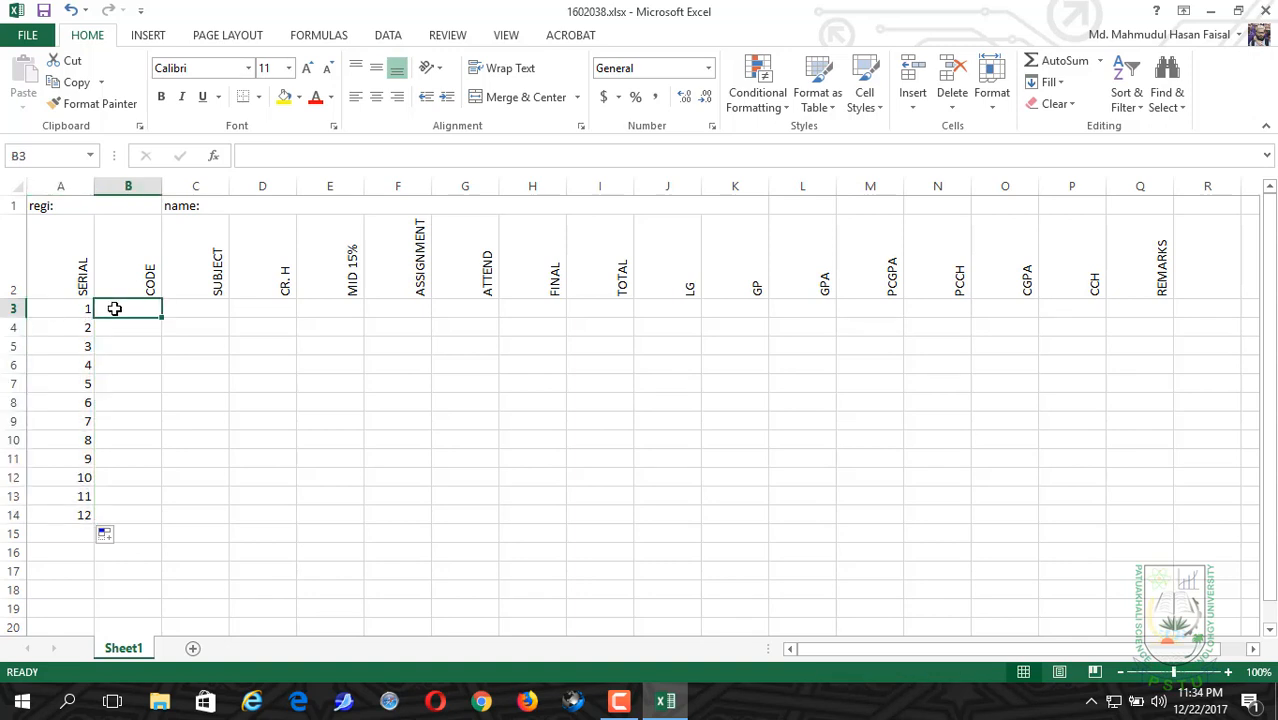
text(CODE)
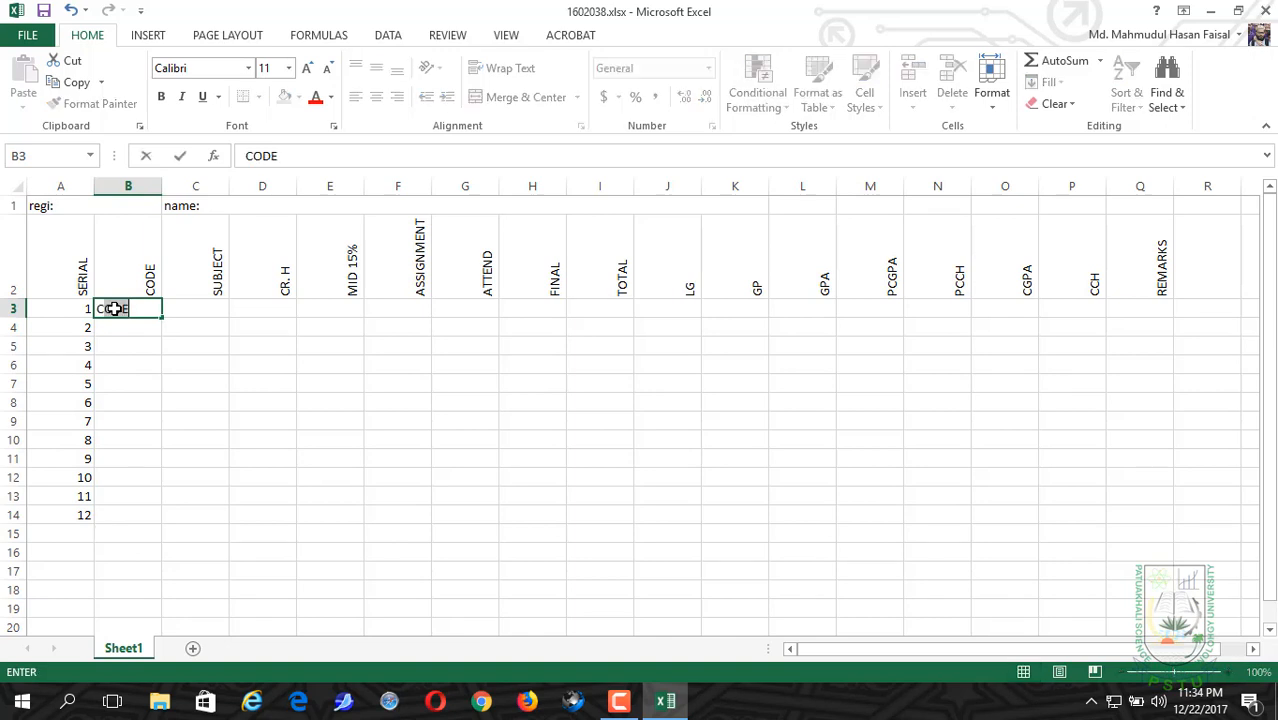
text(IT128)
key(Return)
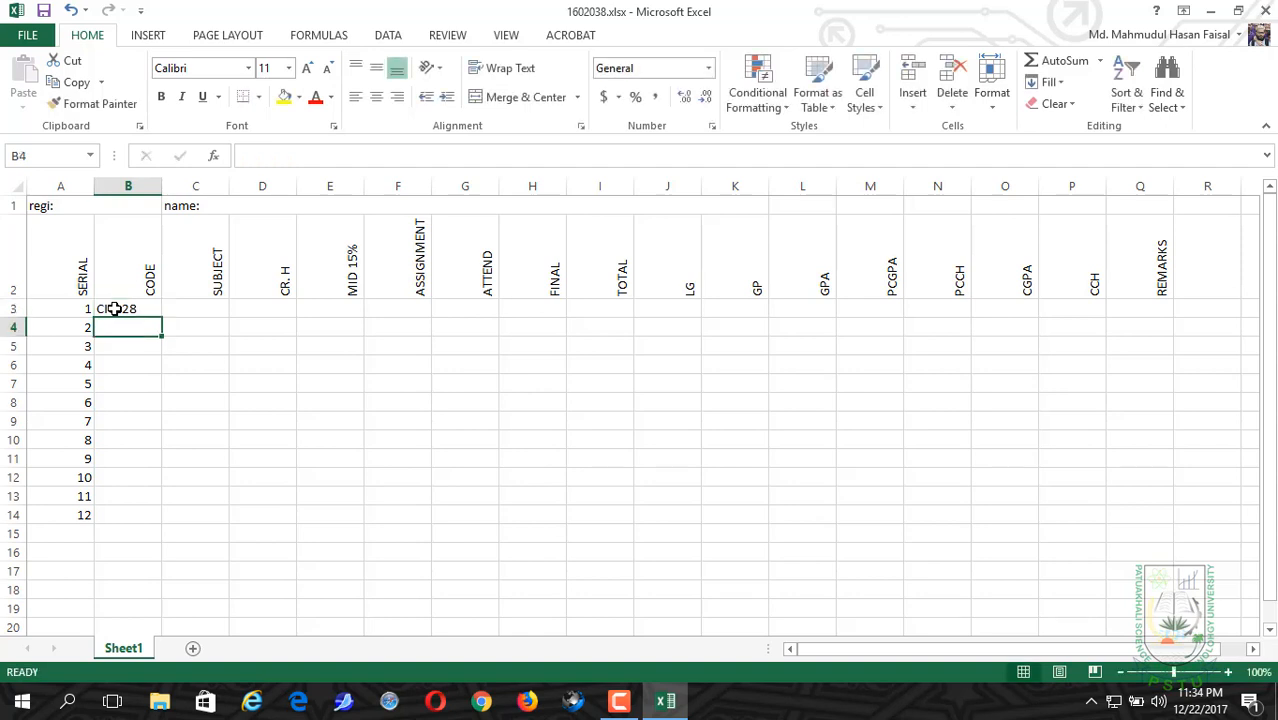
Step: Correct the course code in cell B3 to "CIT127"
double_click(112, 308)
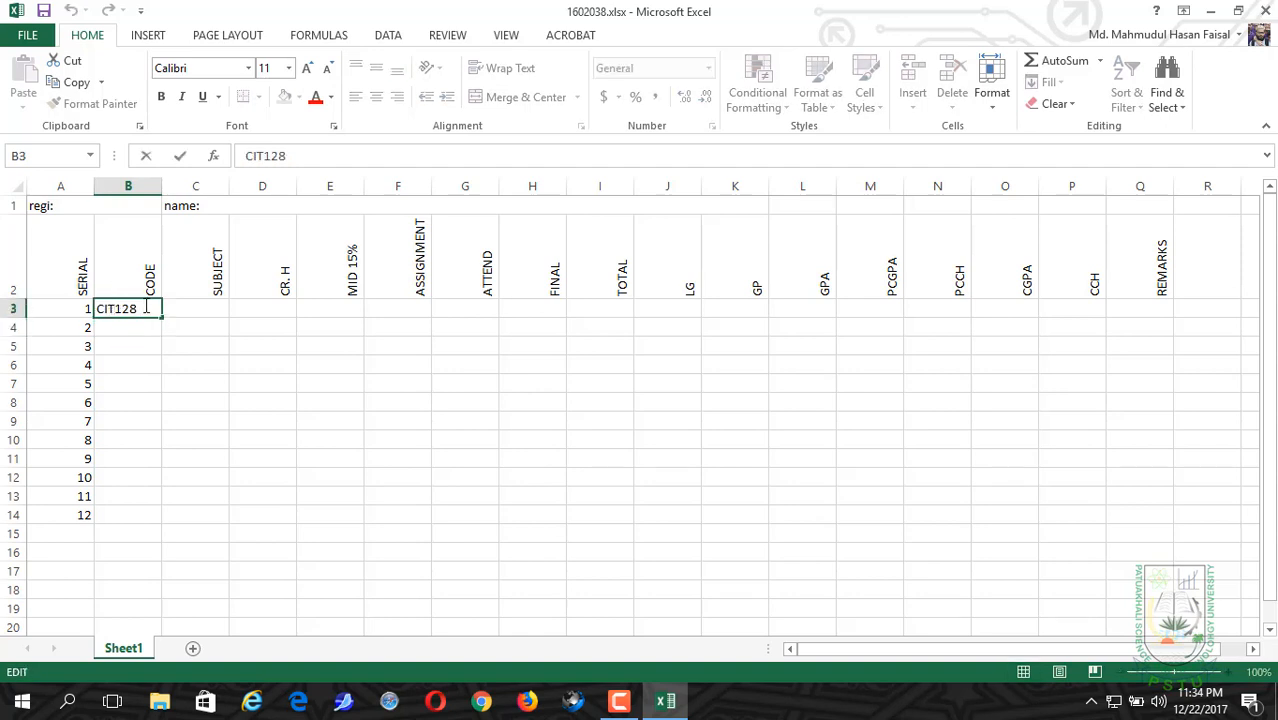
key(BackSpace)
text(7)
click(128, 324)
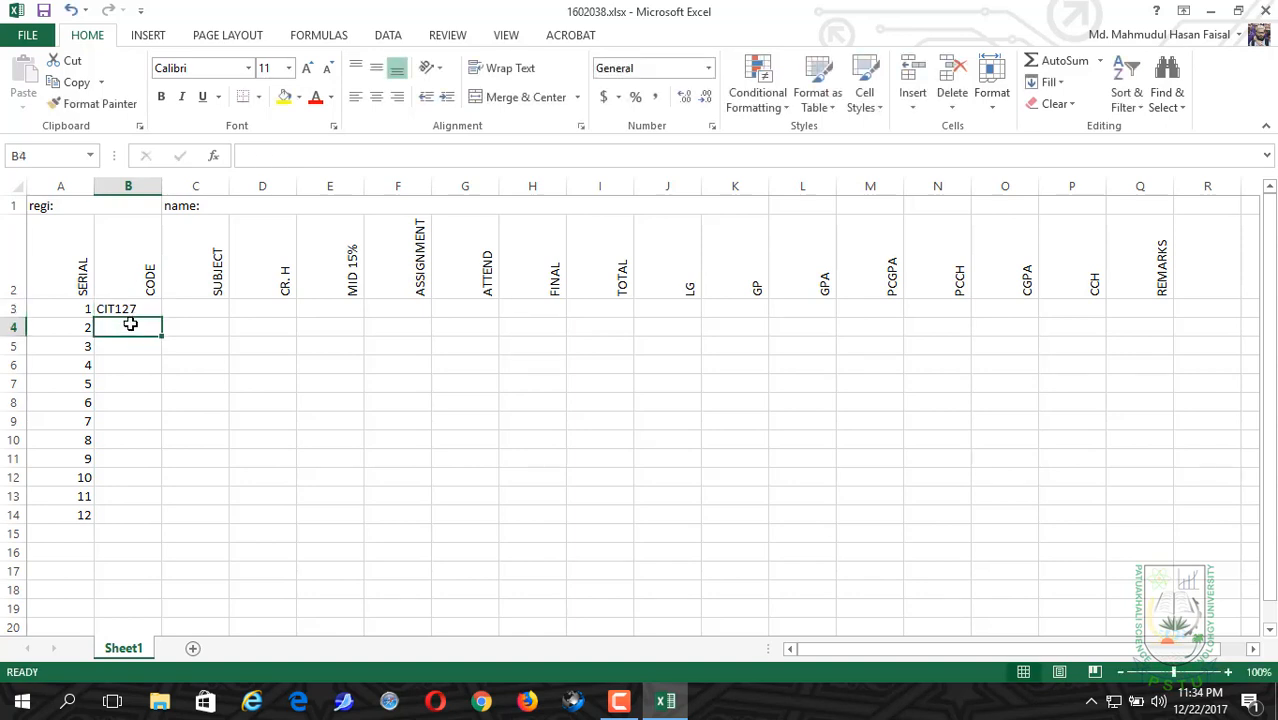
Step: Enter the course code "CIT128" in cell B4
text(C)
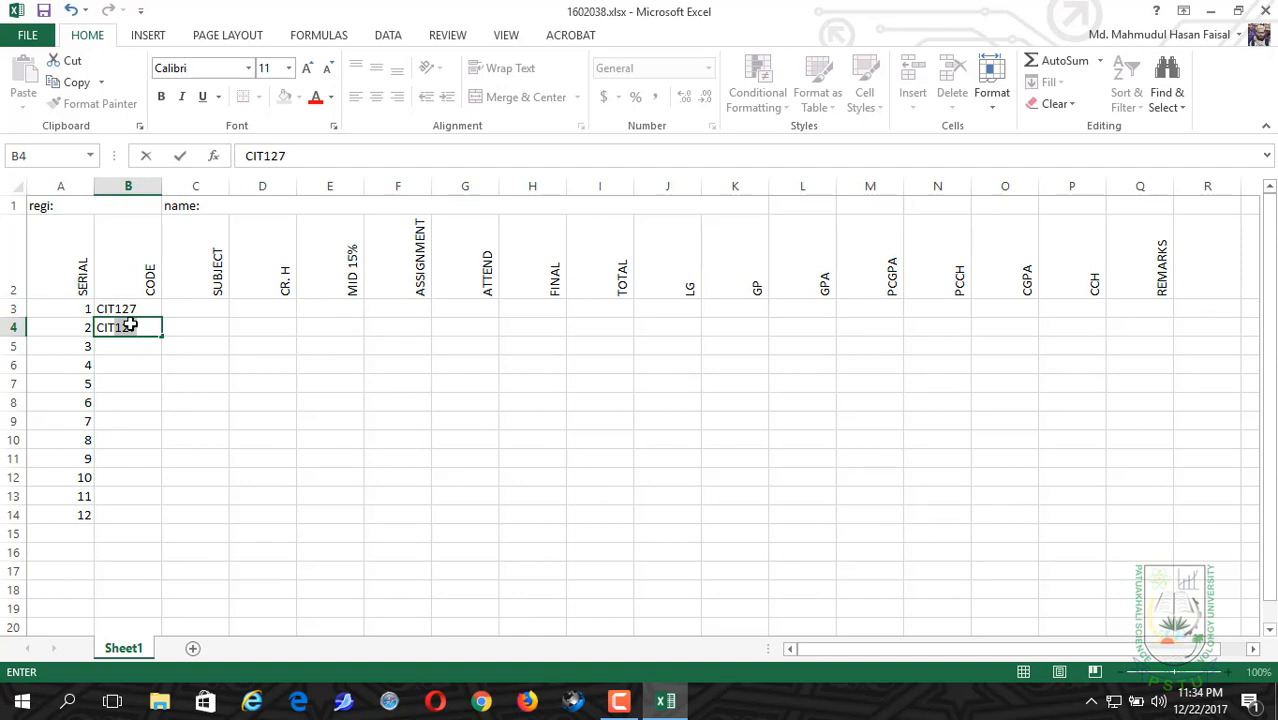
text(IT128)
click(122, 345)
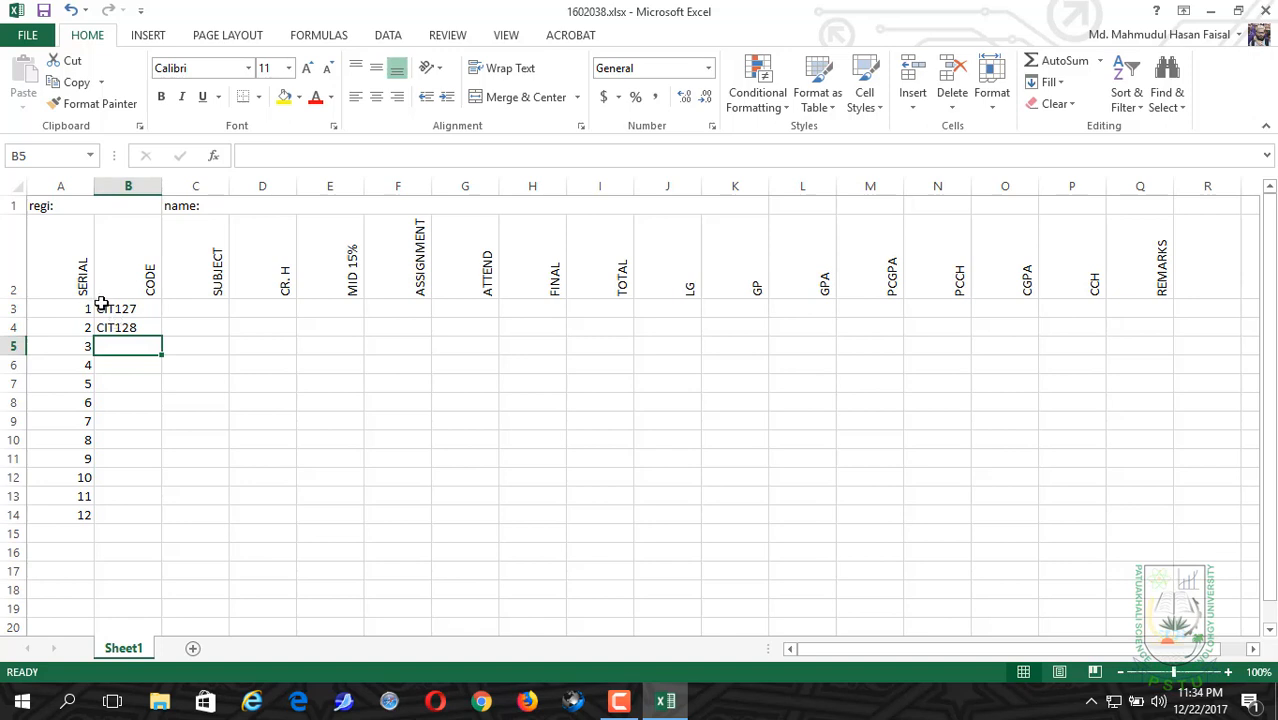
Step: Copy the two course codes in B3:B4 and paste them into cells B5:B6
drag(101, 304, 103, 322)
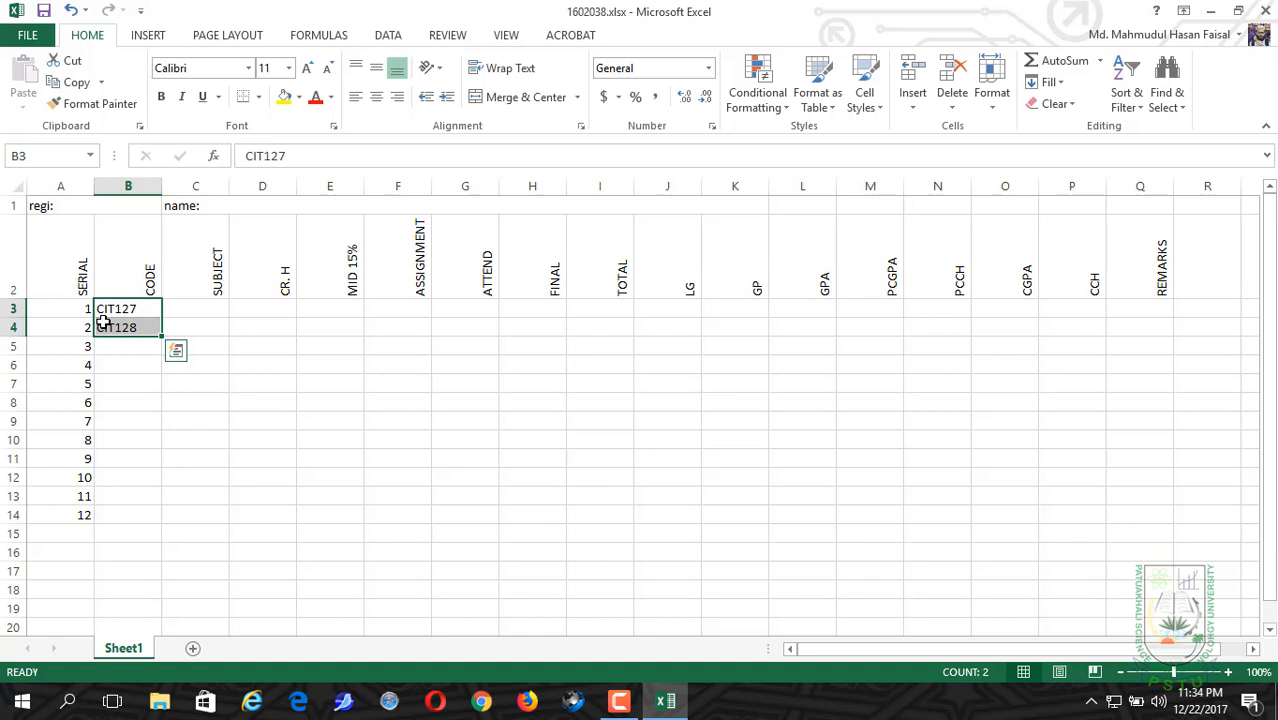
right_click(103, 321)
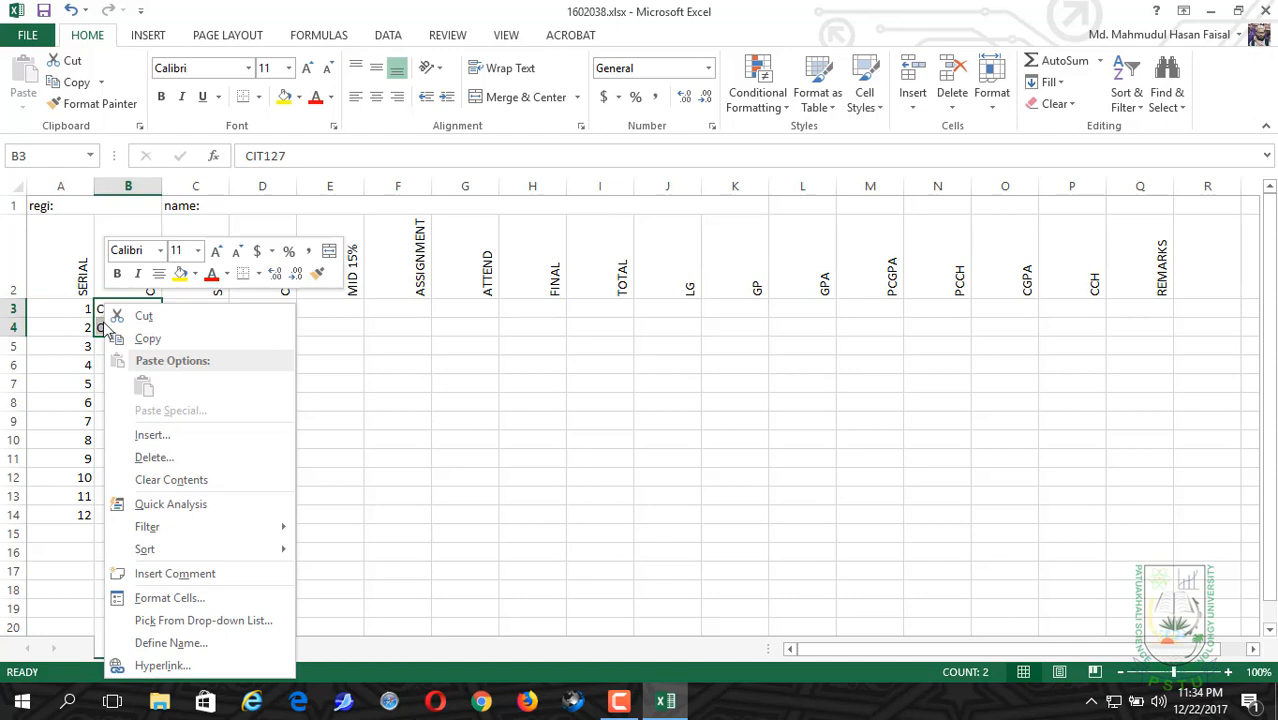
click(140, 338)
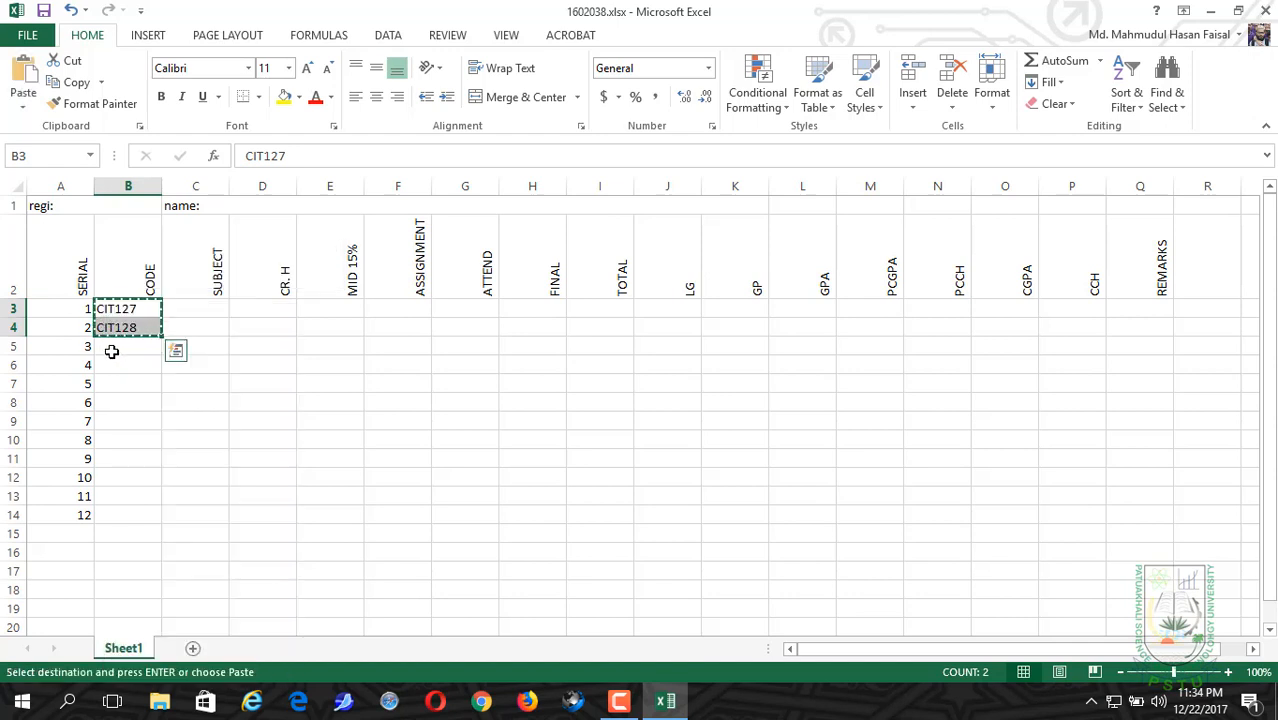
drag(111, 351, 111, 370)
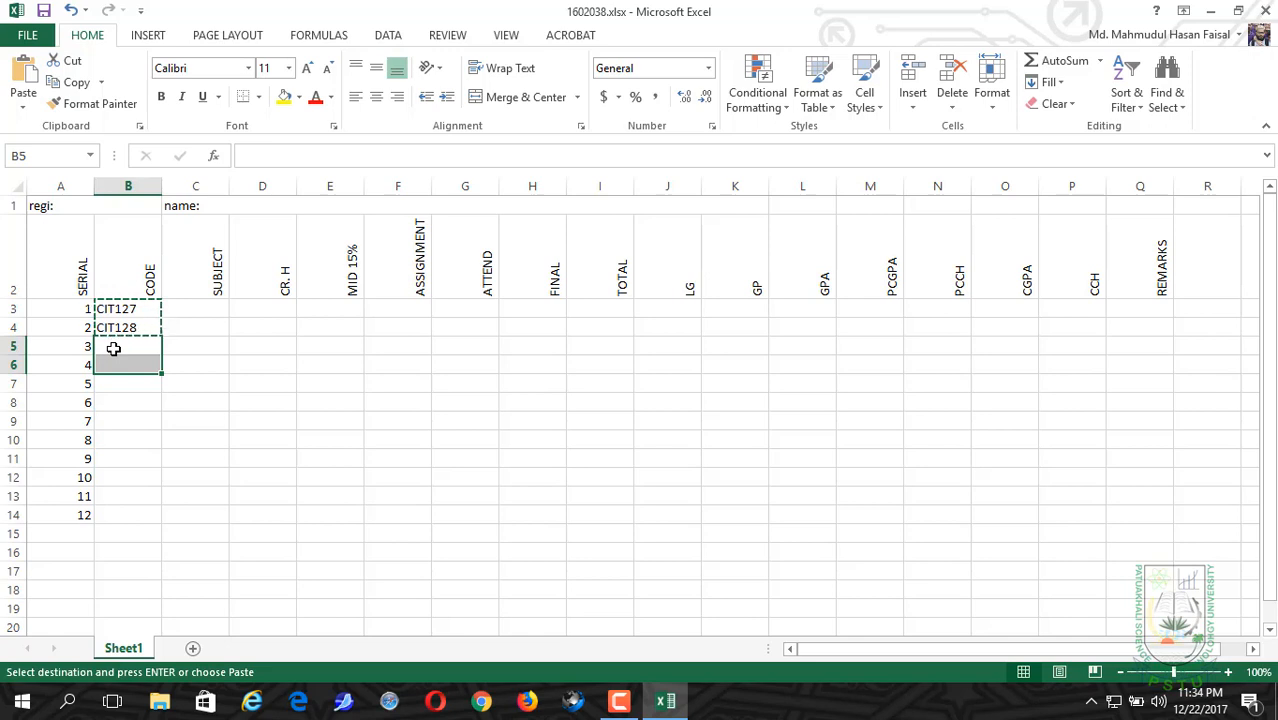
right_click(113, 348)
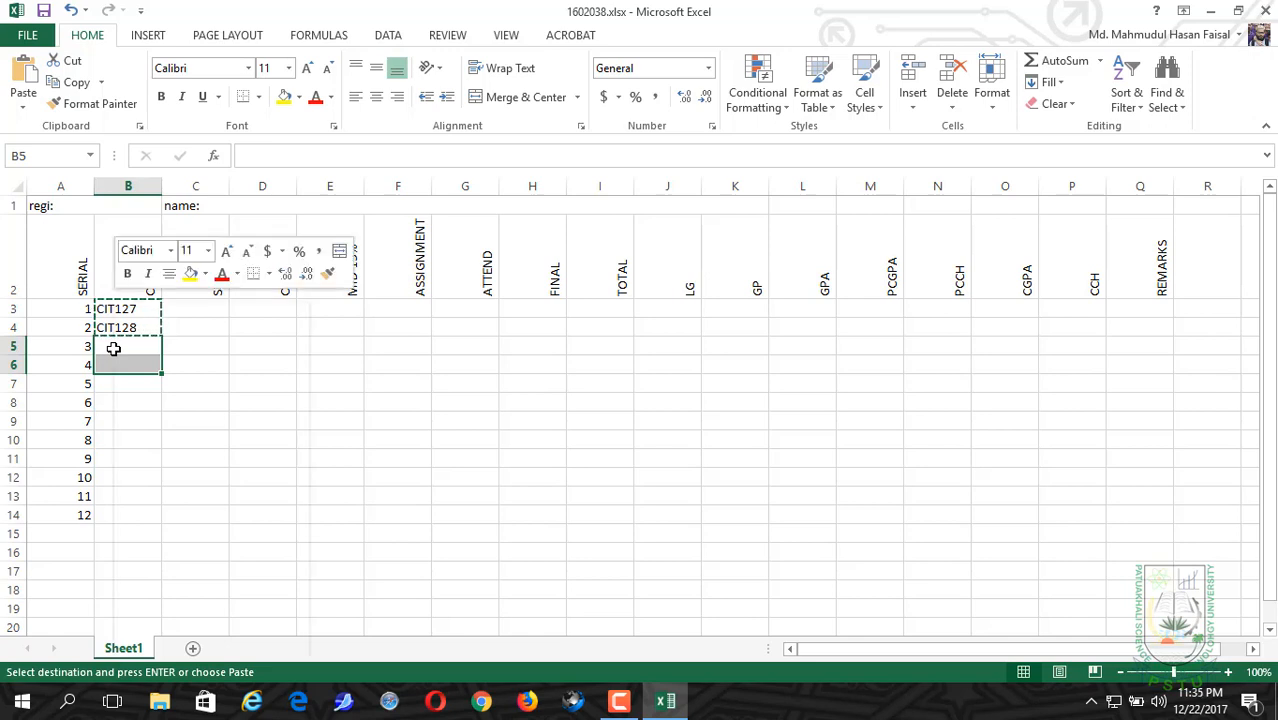
click(148, 390)
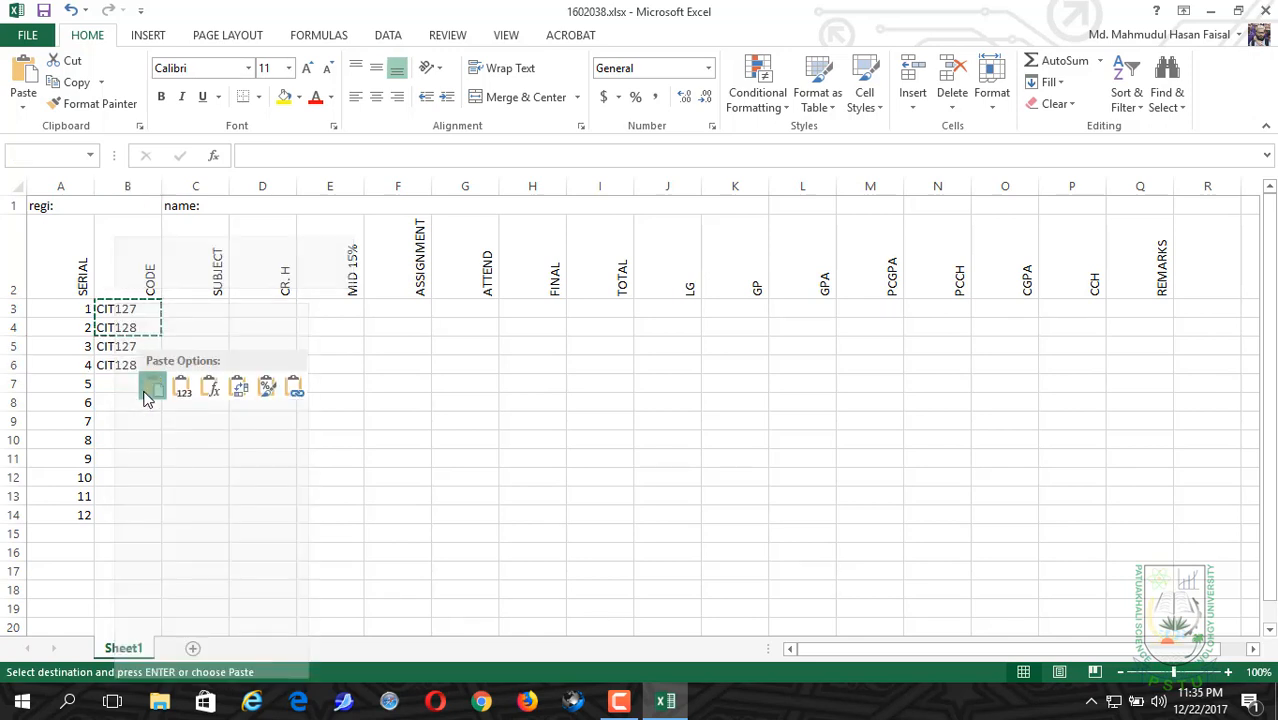
Step: Fill the course code pattern from B3:B6 down the CODE column to cell B14
click(130, 319)
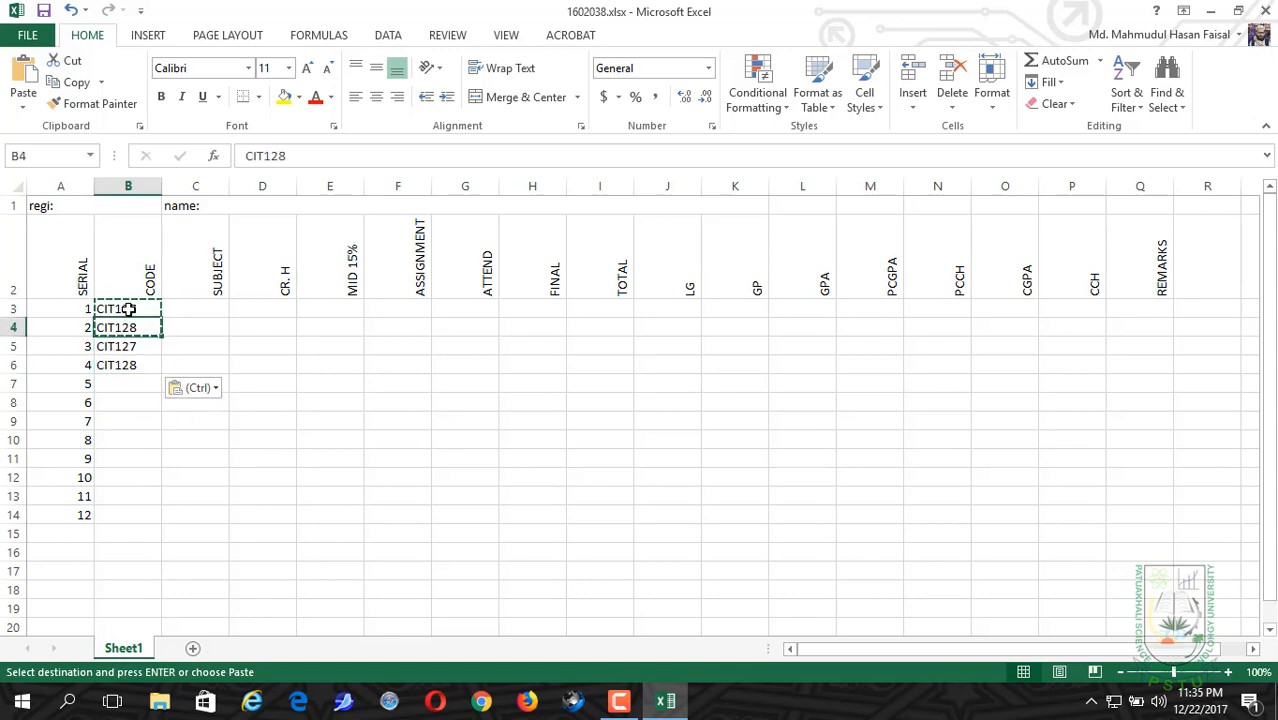
drag(128, 311, 128, 362)
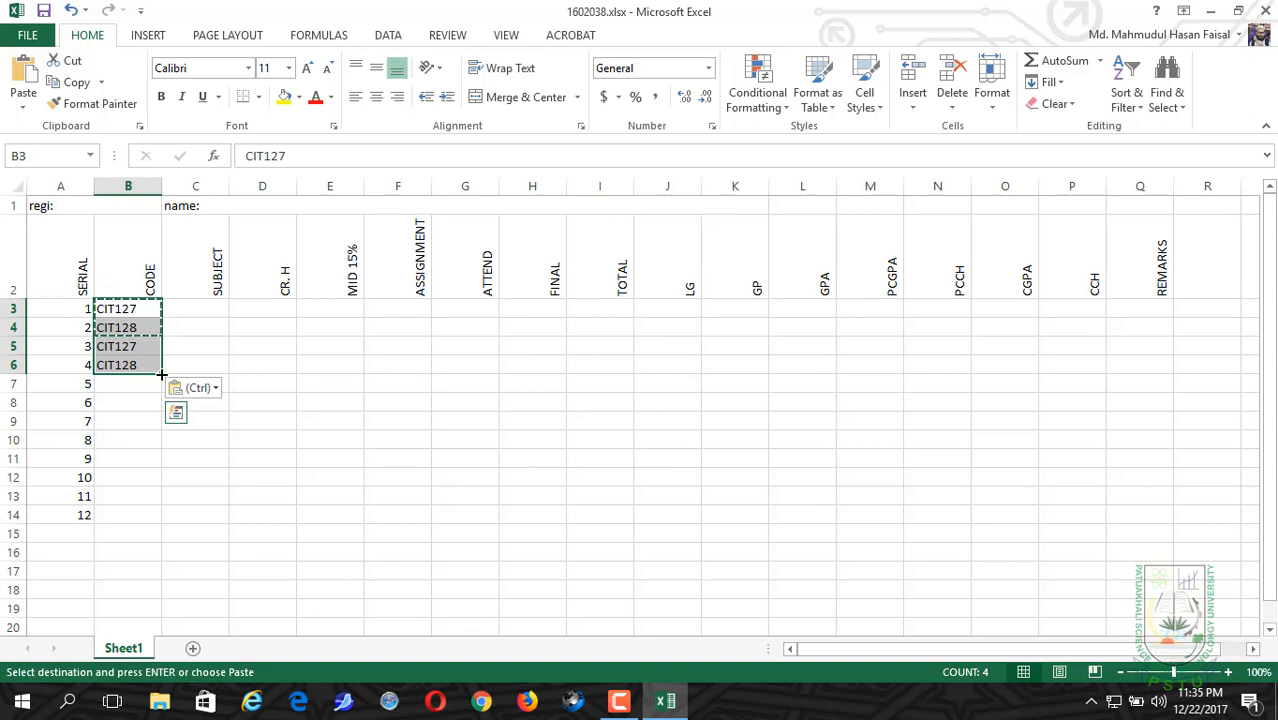
drag(161, 374, 147, 520)
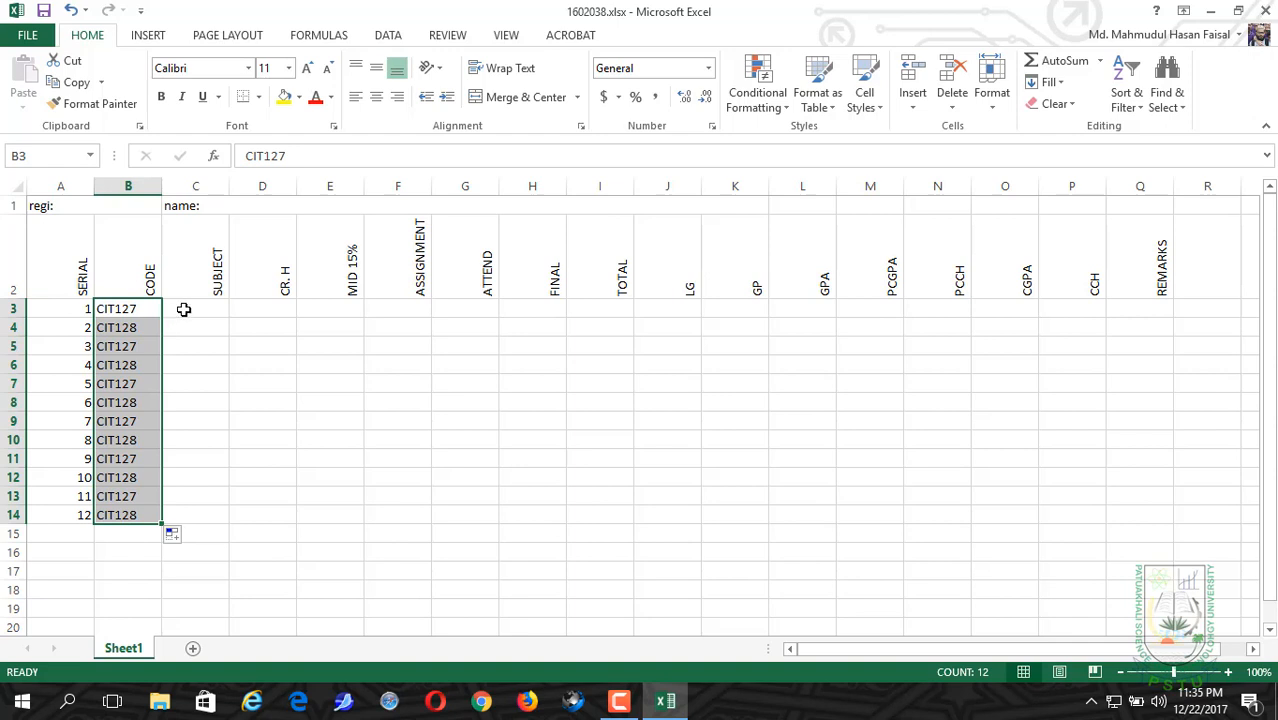
Step: Enter 3 credit hours in cell D3 for the first course
click(183, 309)
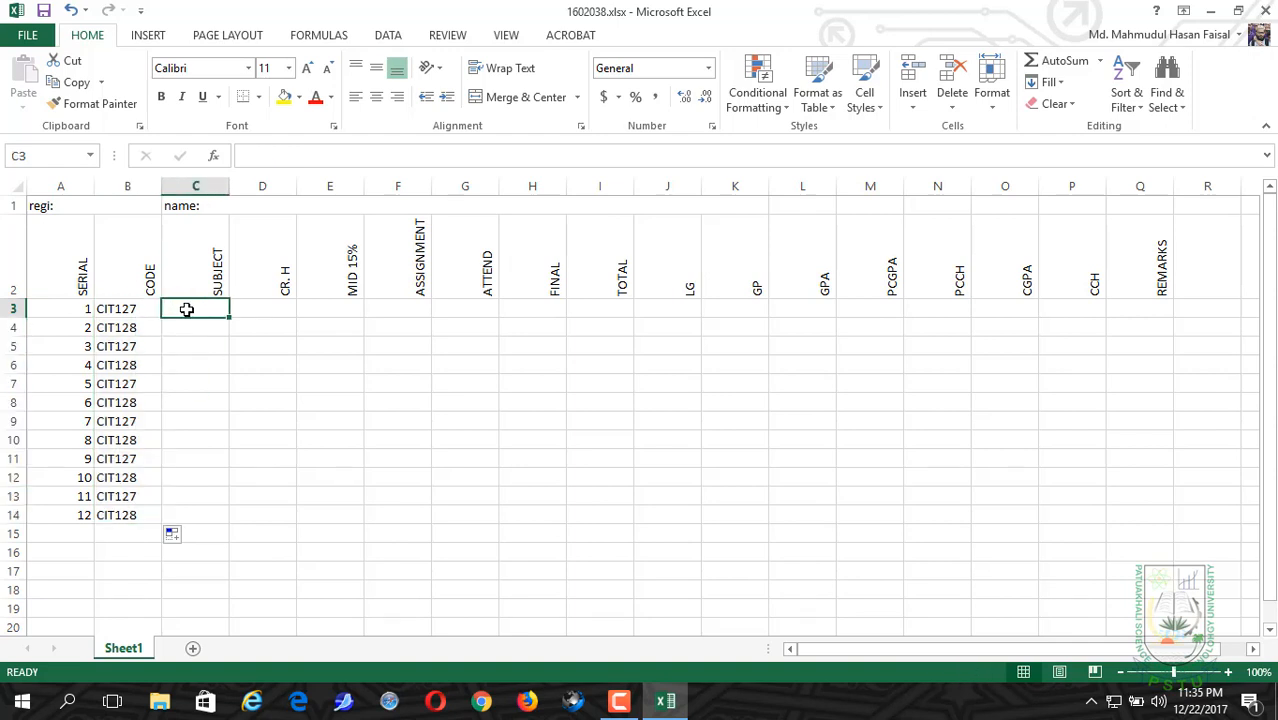
key(Right)
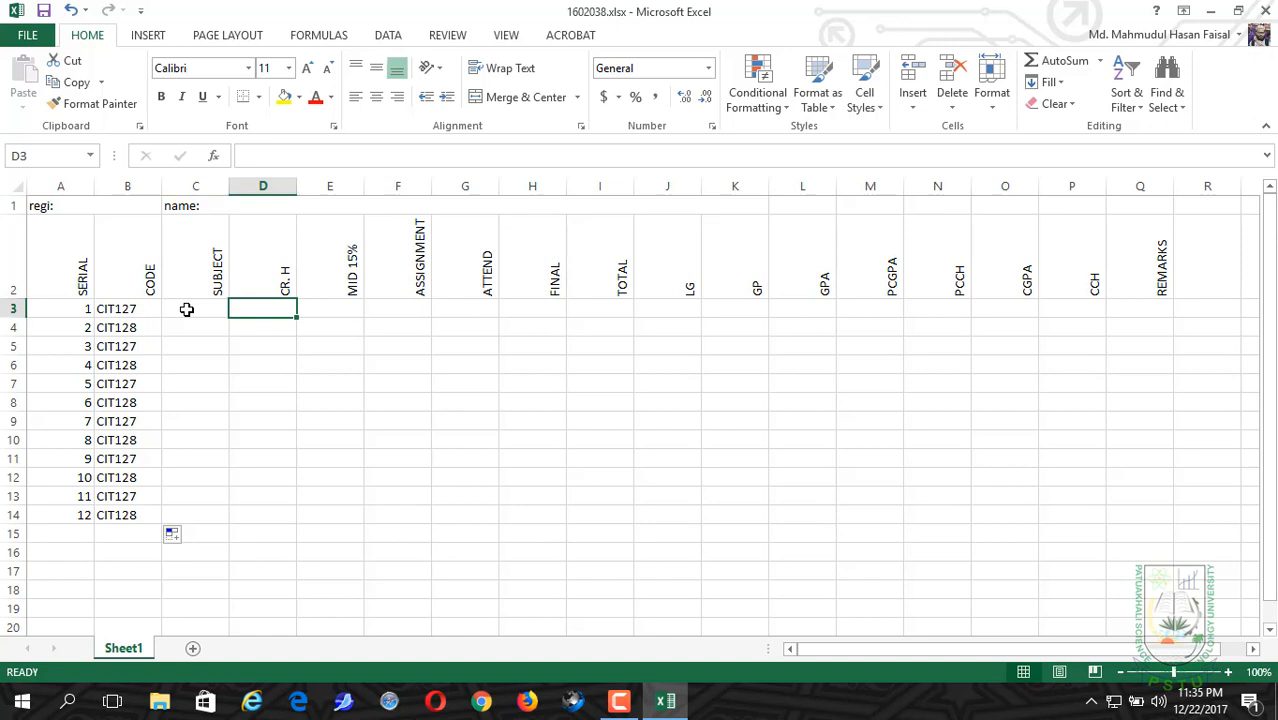
text(3)
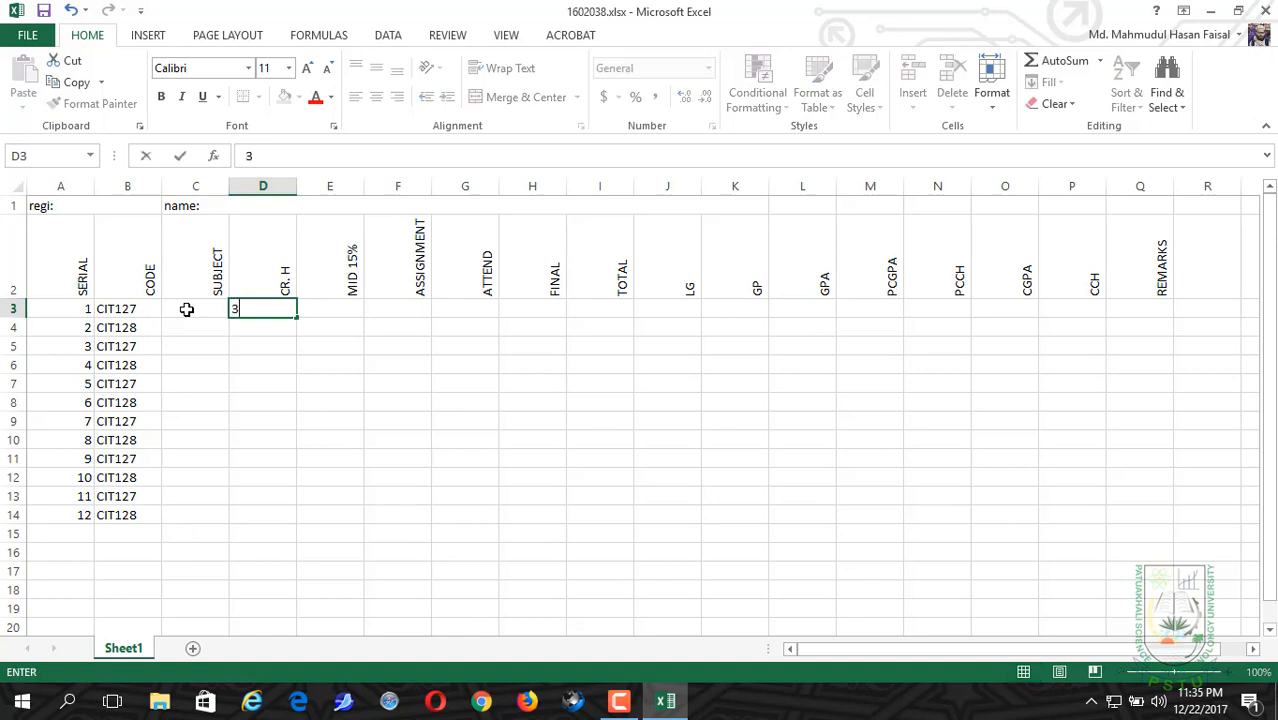
key(Return)
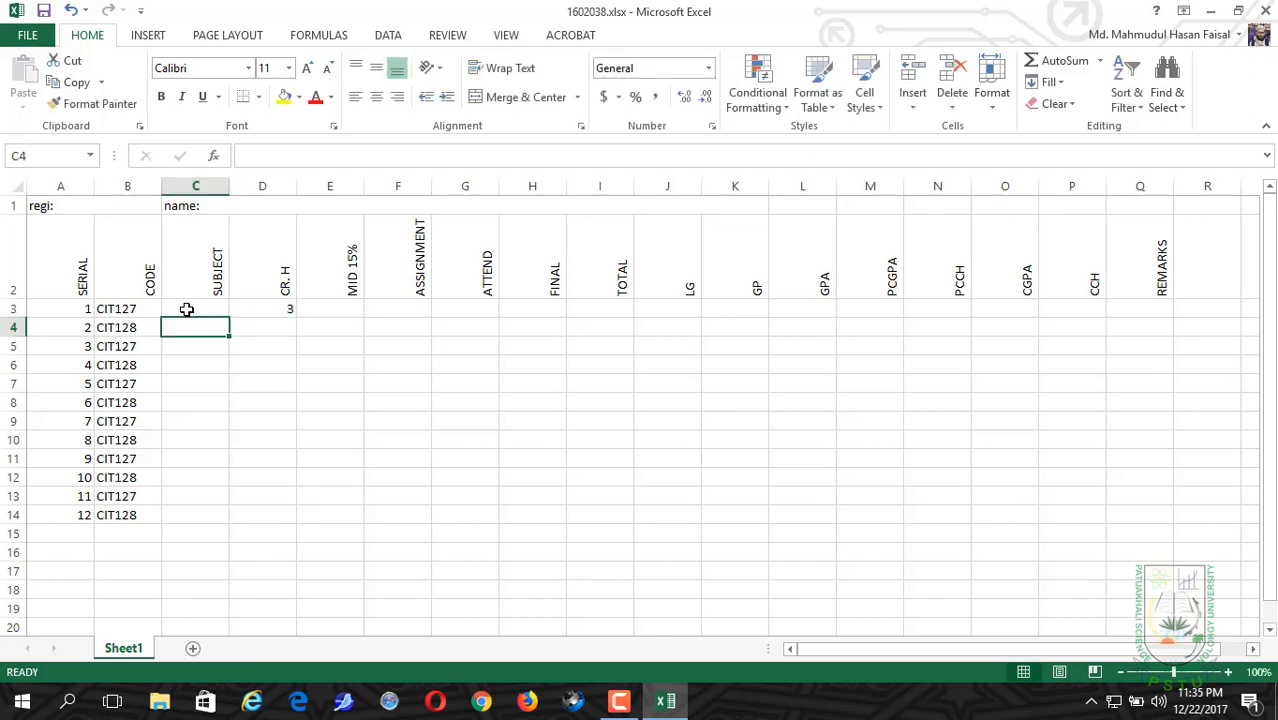
text(2)
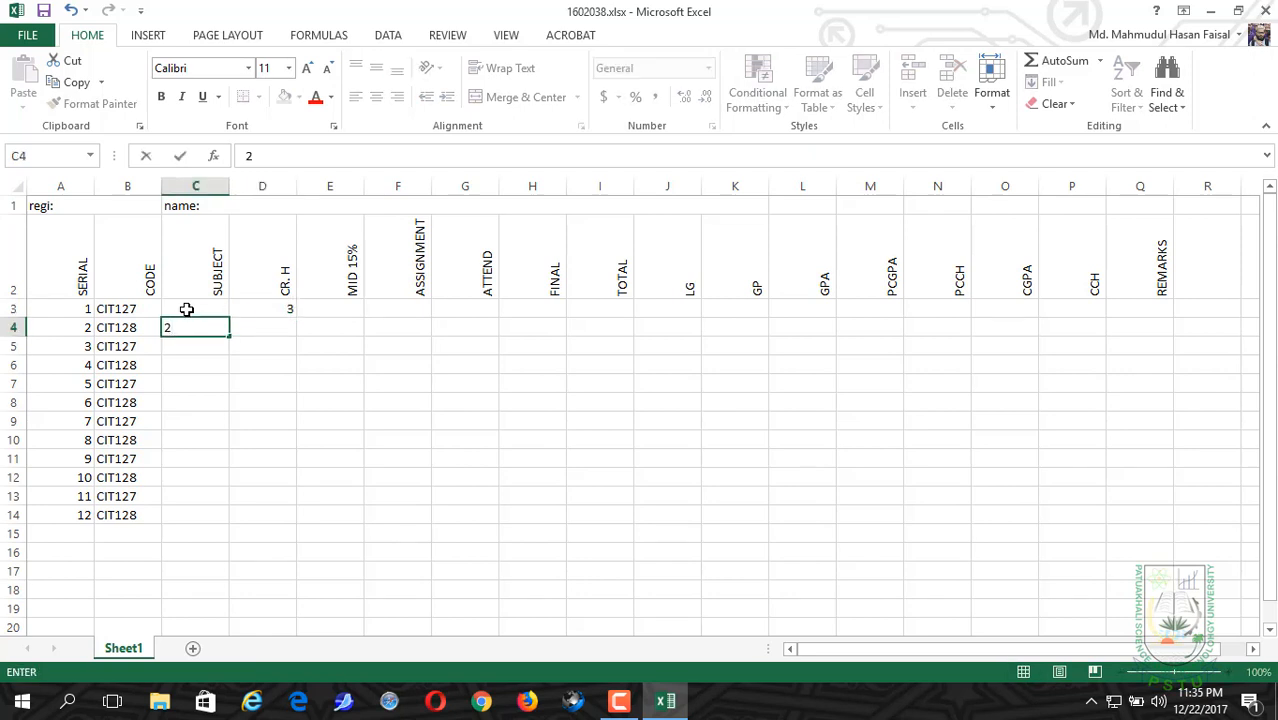
key(BackSpace)
click(268, 321)
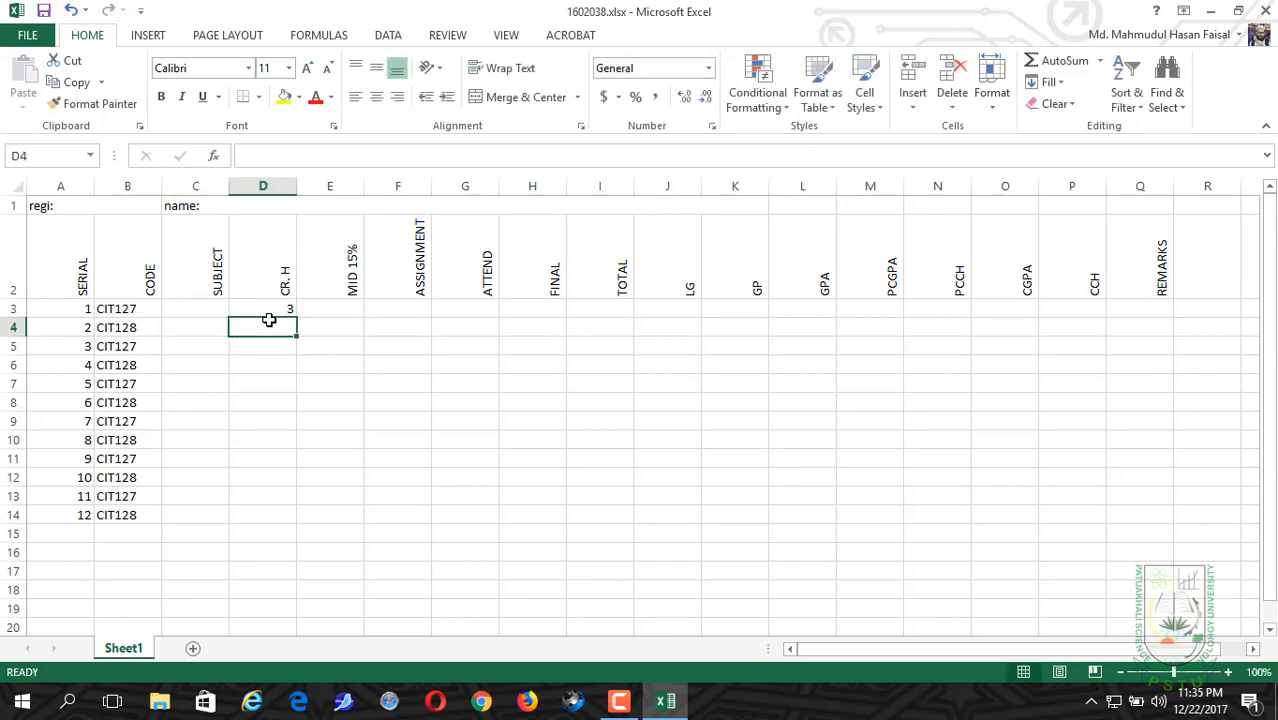
Step: Enter the credit hours 2, 1.5, 2 and 3 in cells D4 to D7 of the CR. H column
text(2)
key(Return)
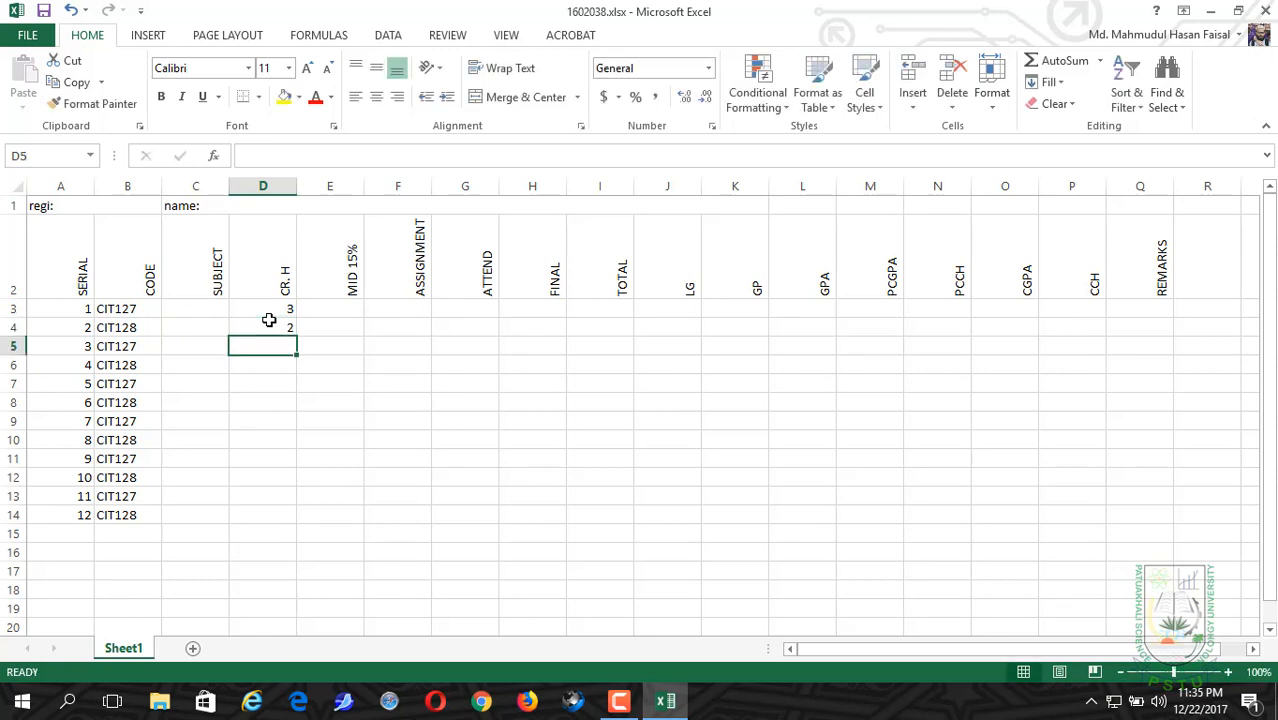
text(1.54)
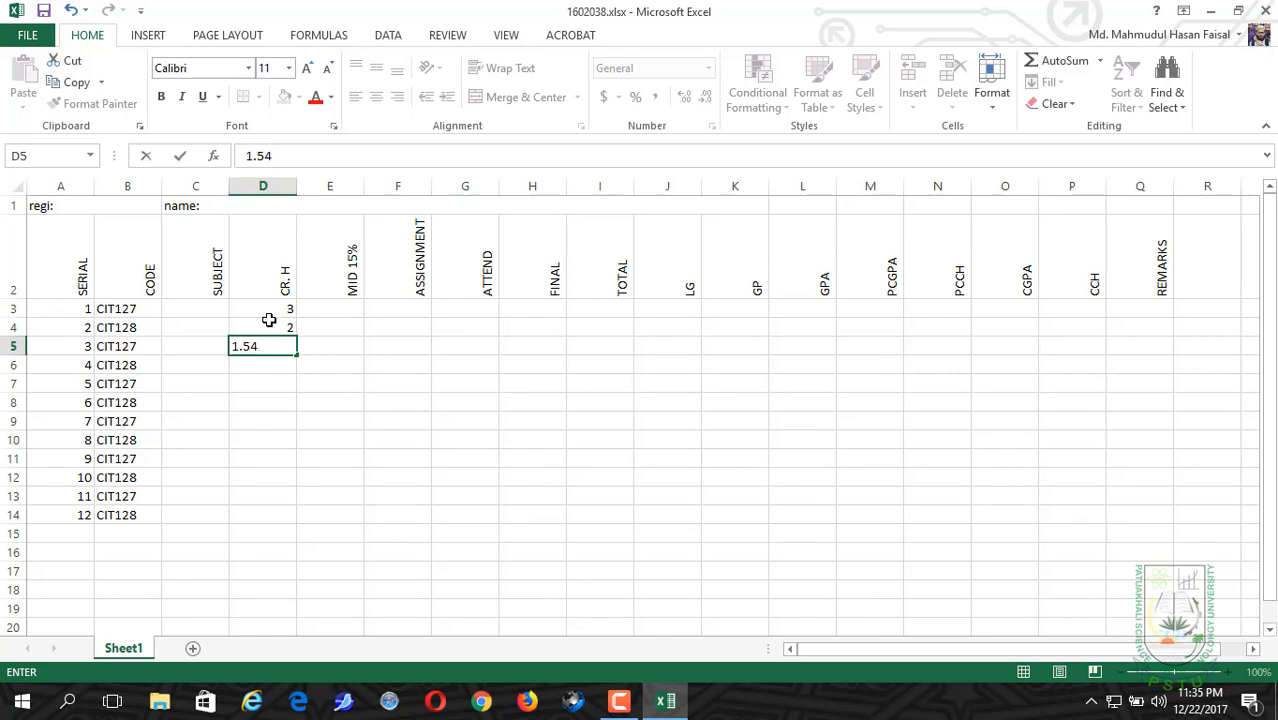
key(BackSpace)
key(Return)
text(2)
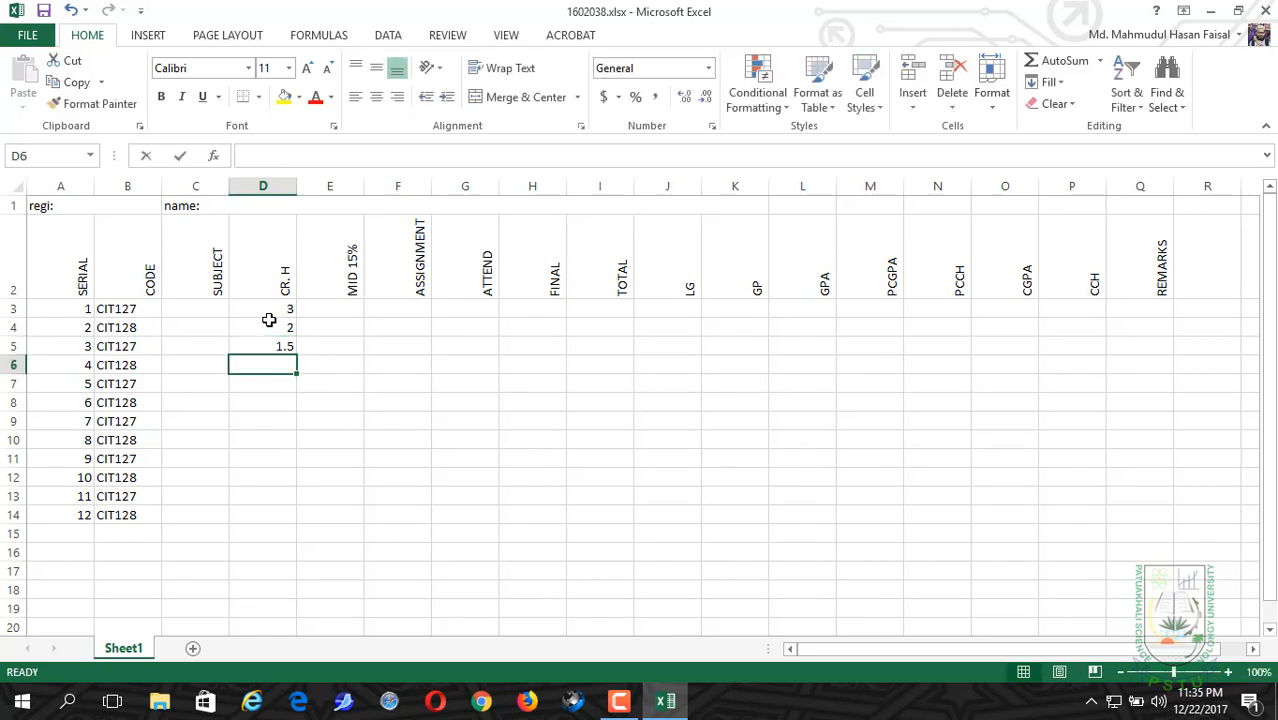
key(Return)
text(3)
key(Return)
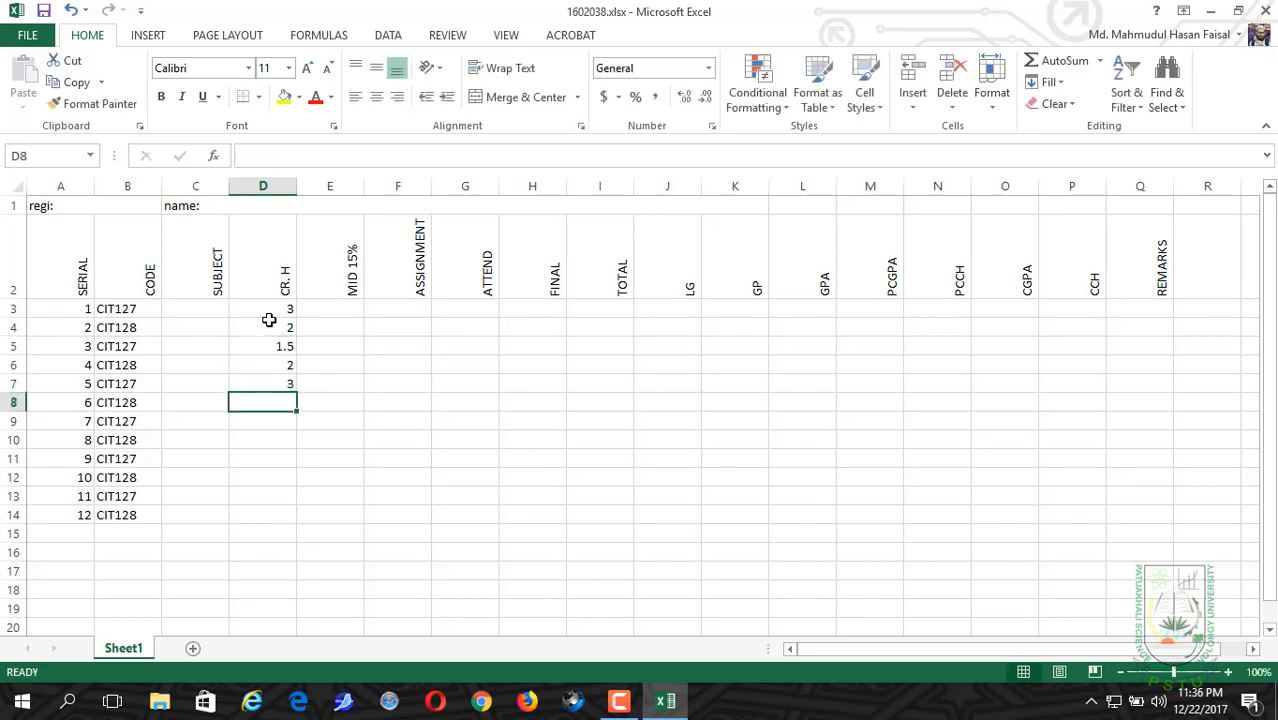
Step: Enter the credit hours 4, 5, 6, 2 and 1 in cells D8 to D12 of the CR. H column
text(4)
key(Return)
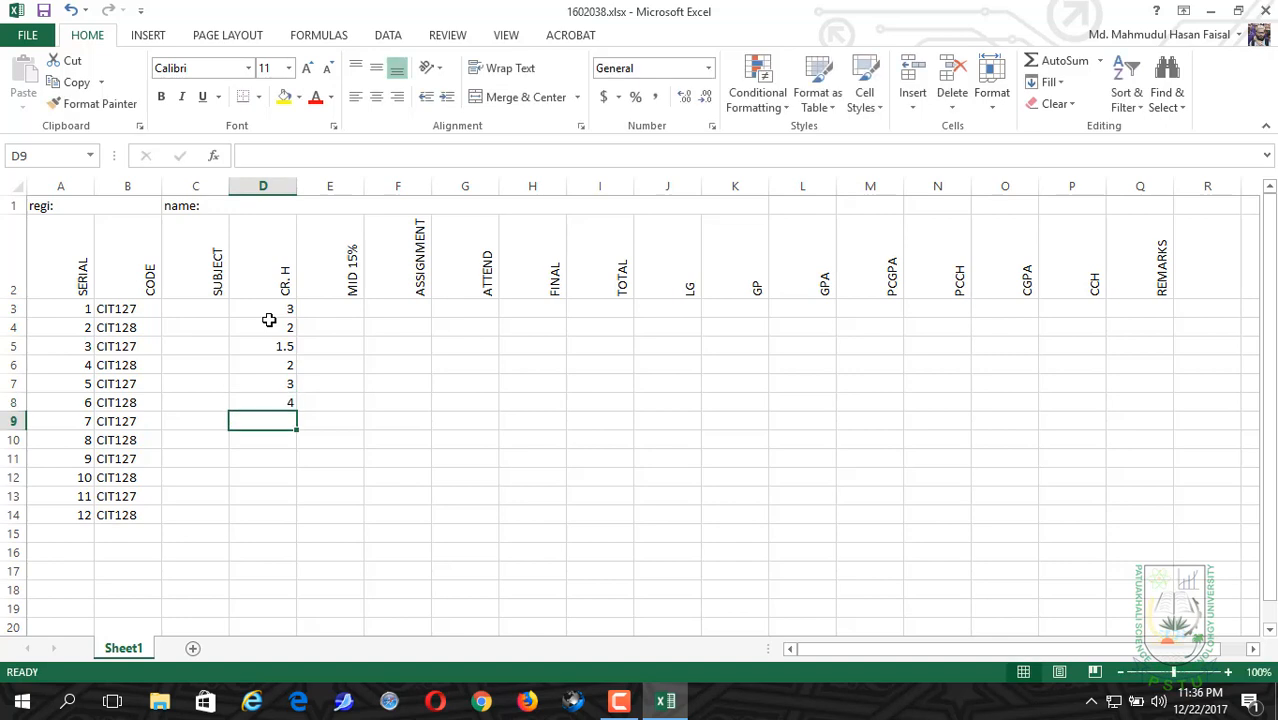
text(5)
key(Return)
text(6)
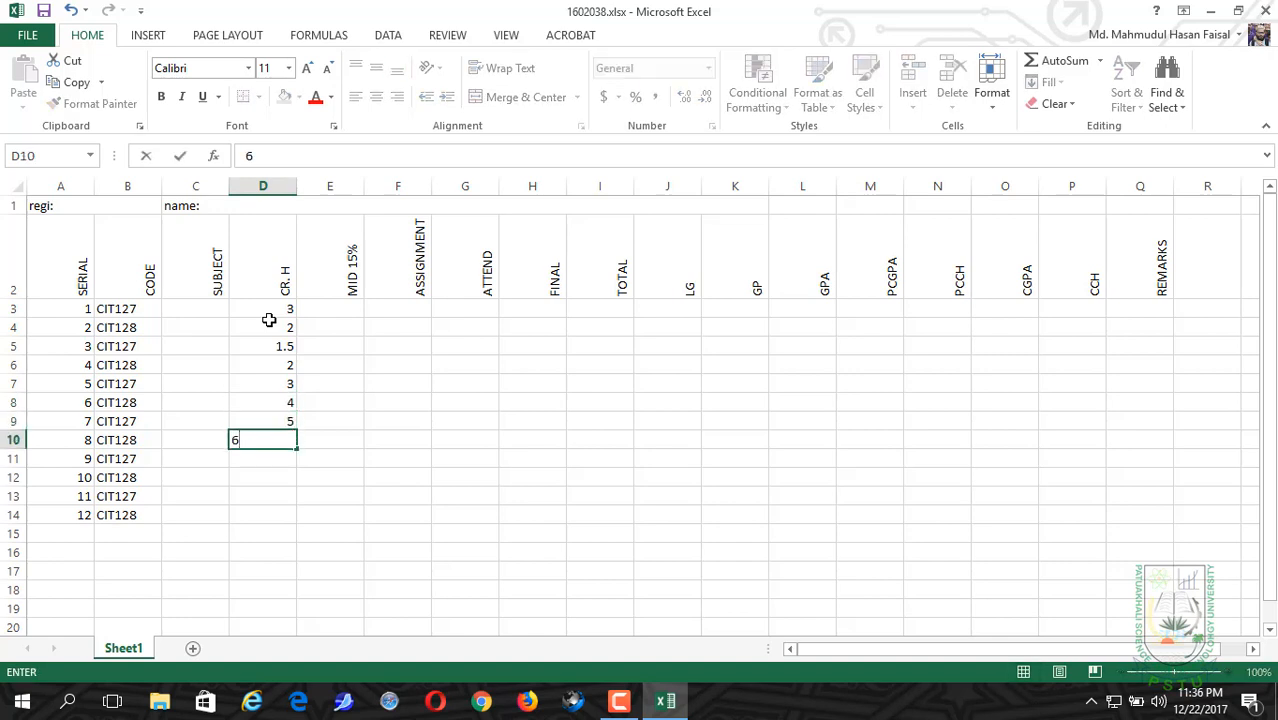
key(Return)
text(2)
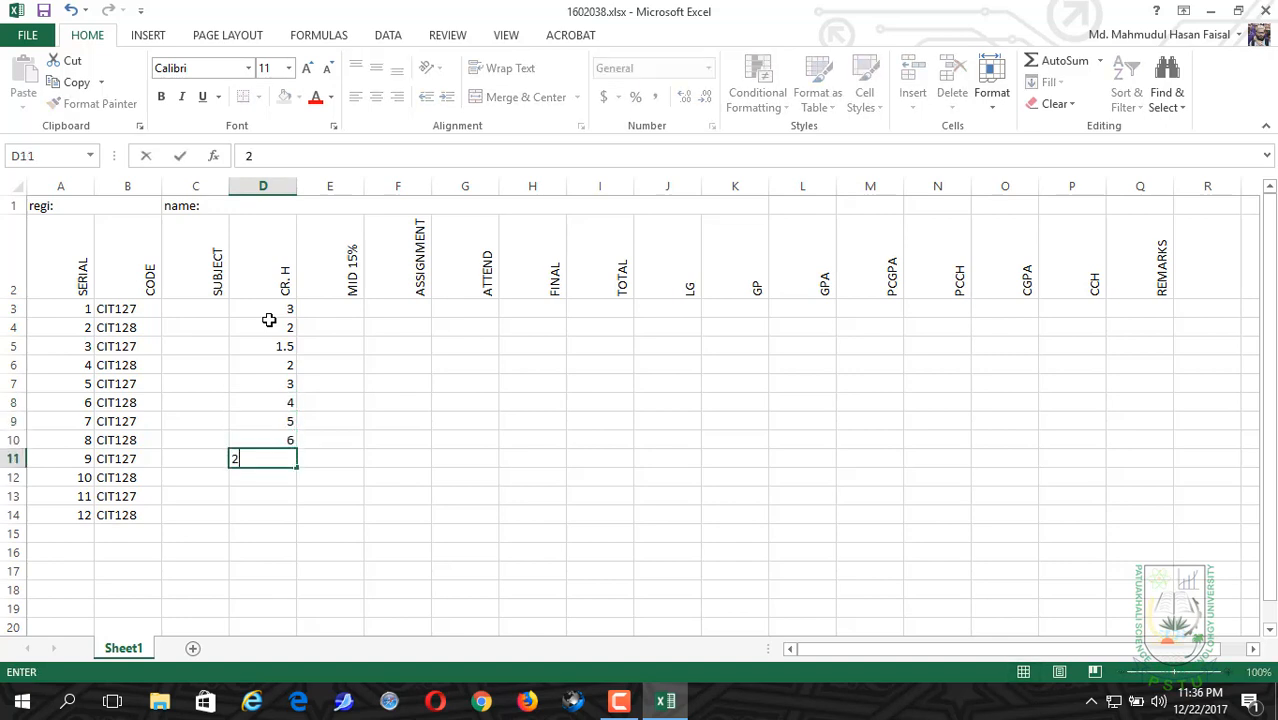
key(Return)
text(12)
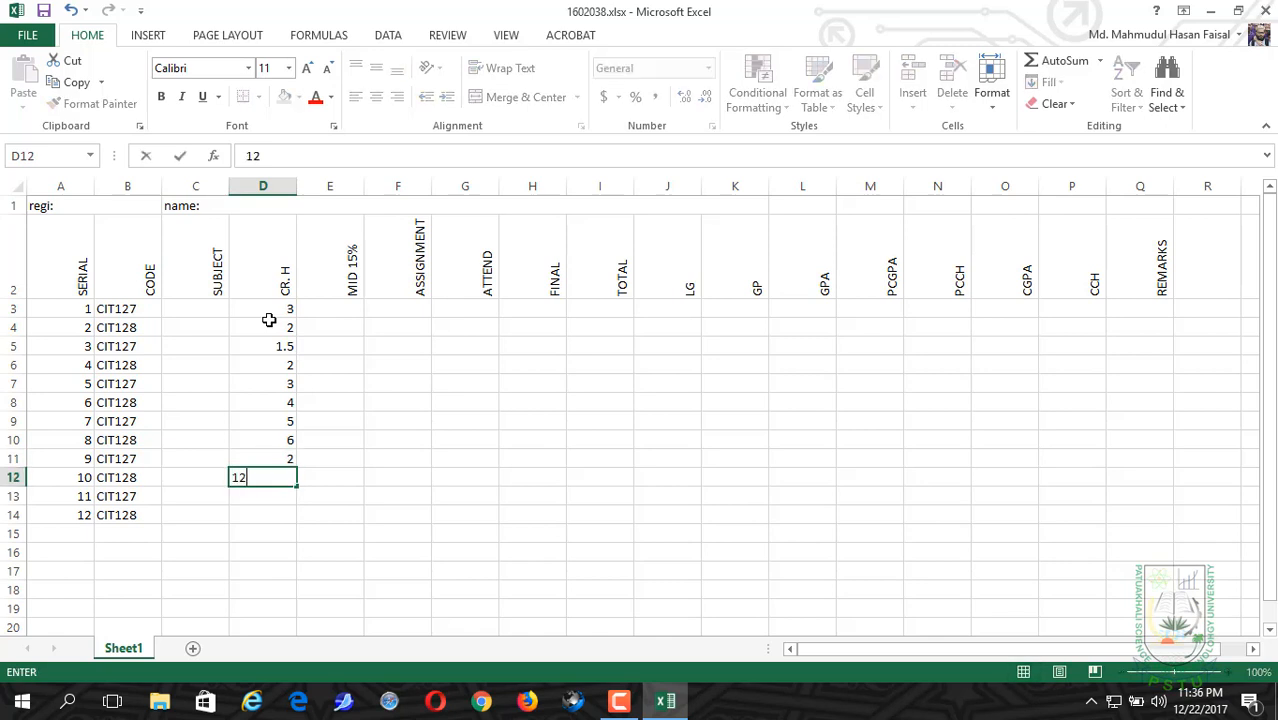
key(BackSpace)
key(Return)
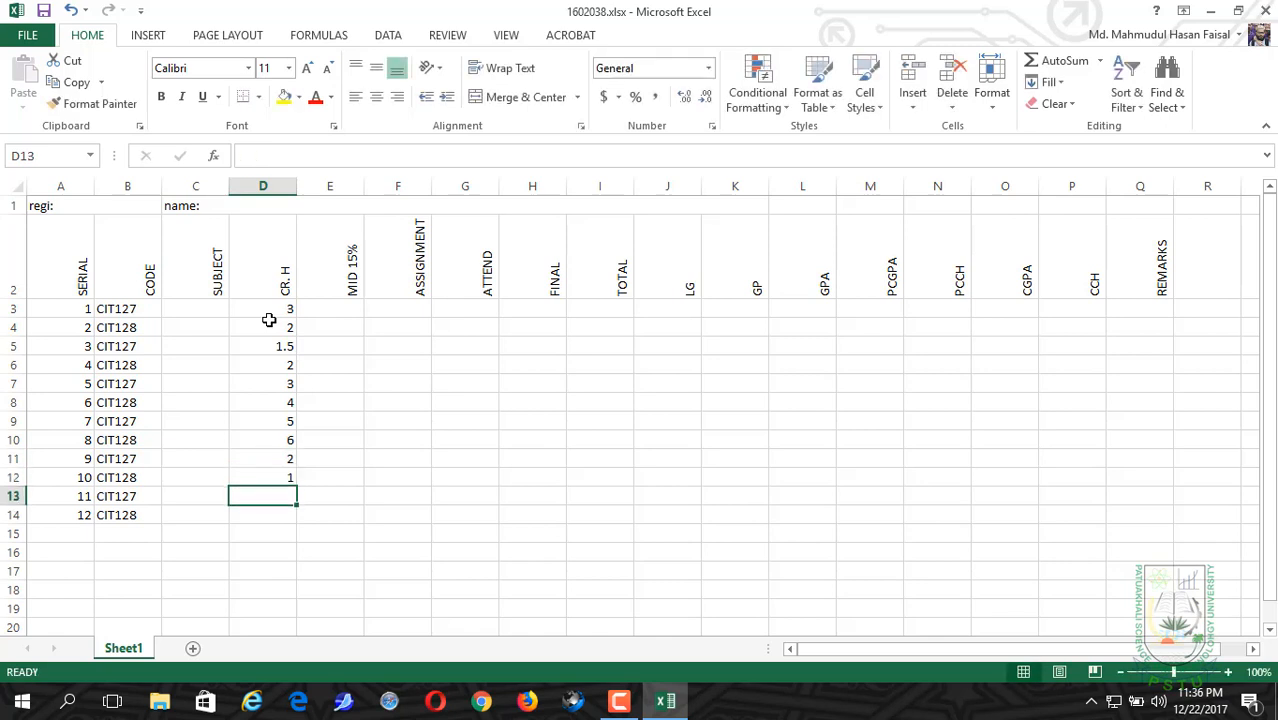
Step: Enter 4 and 3 credit hours in cells D13 and D14 for the last two courses
text(4)
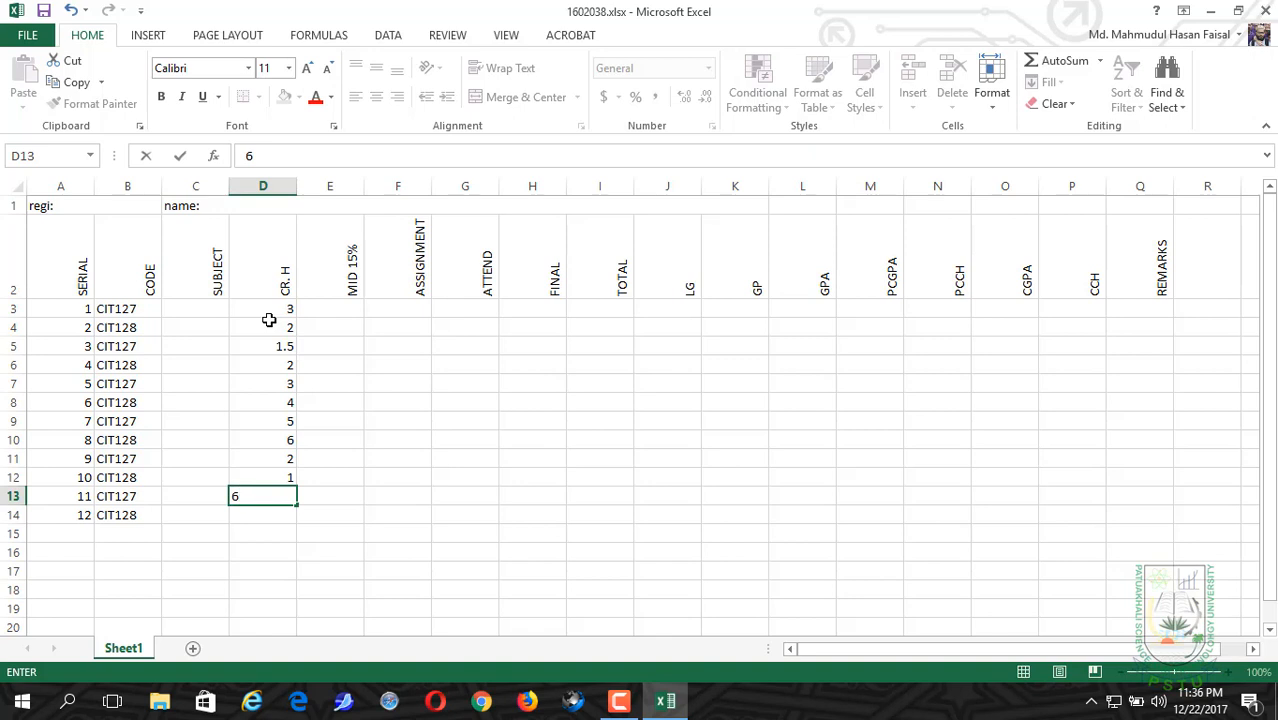
key(BackSpace)
text(4)
key(Return)
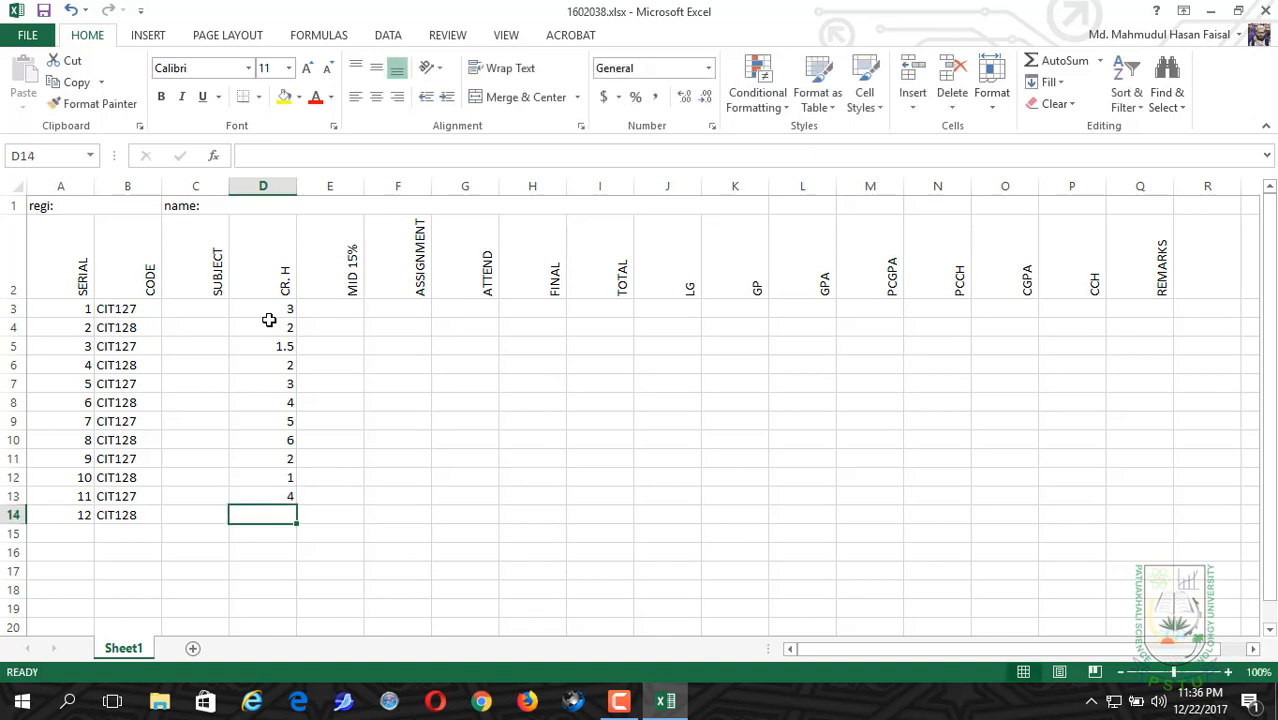
text(3)
key(BackSpace)
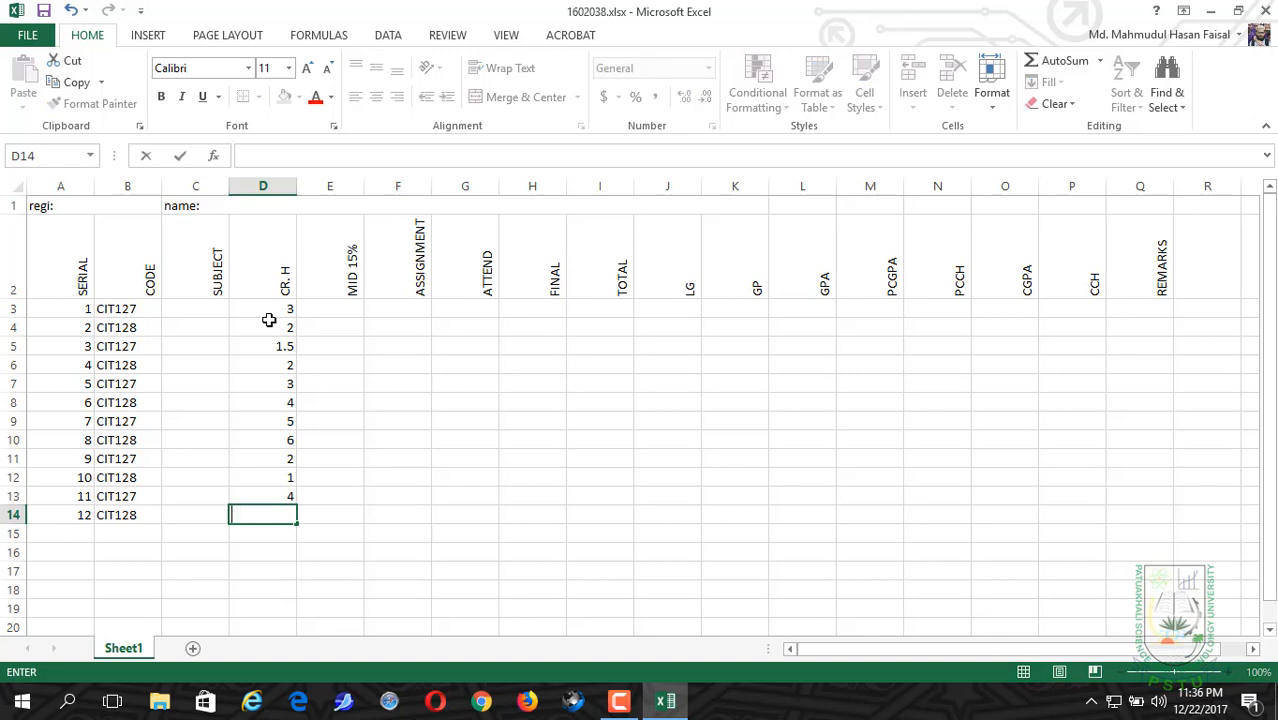
text(3)
key(Return)
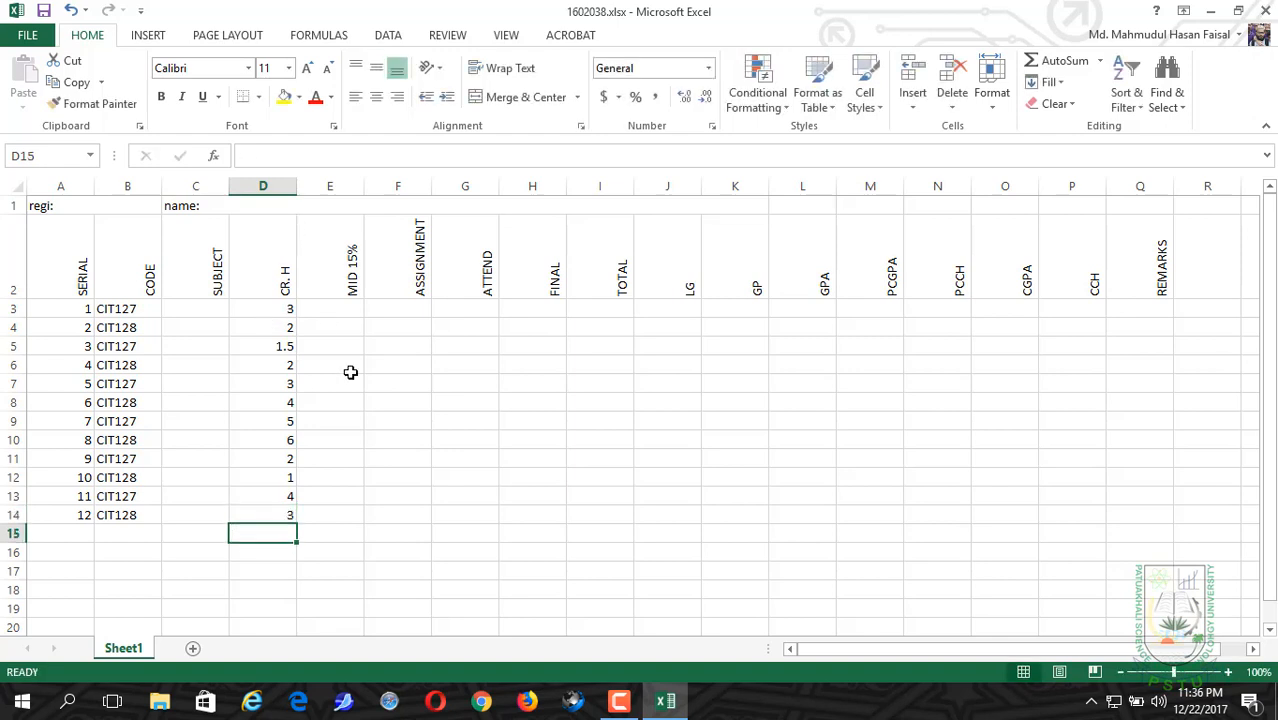
Step: Apply data validation to the whole MID 15% column, allowing only decimals less than or equal to 15
click(339, 309)
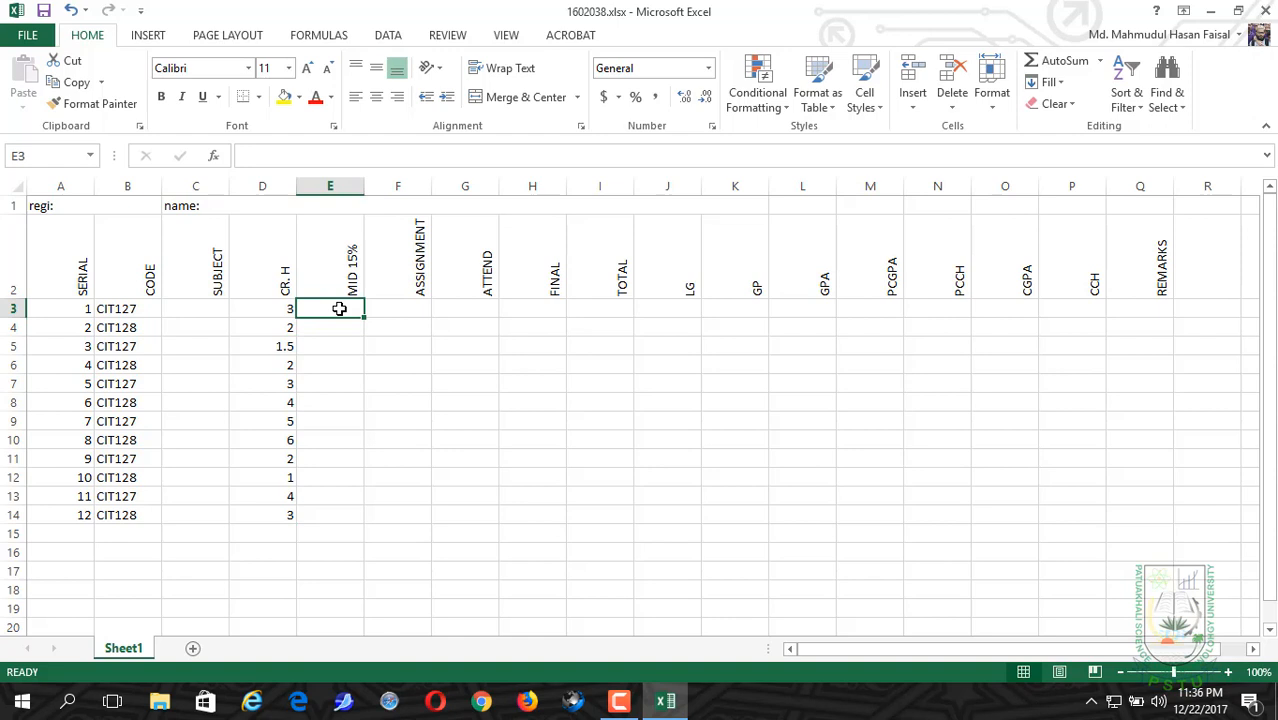
click(323, 186)
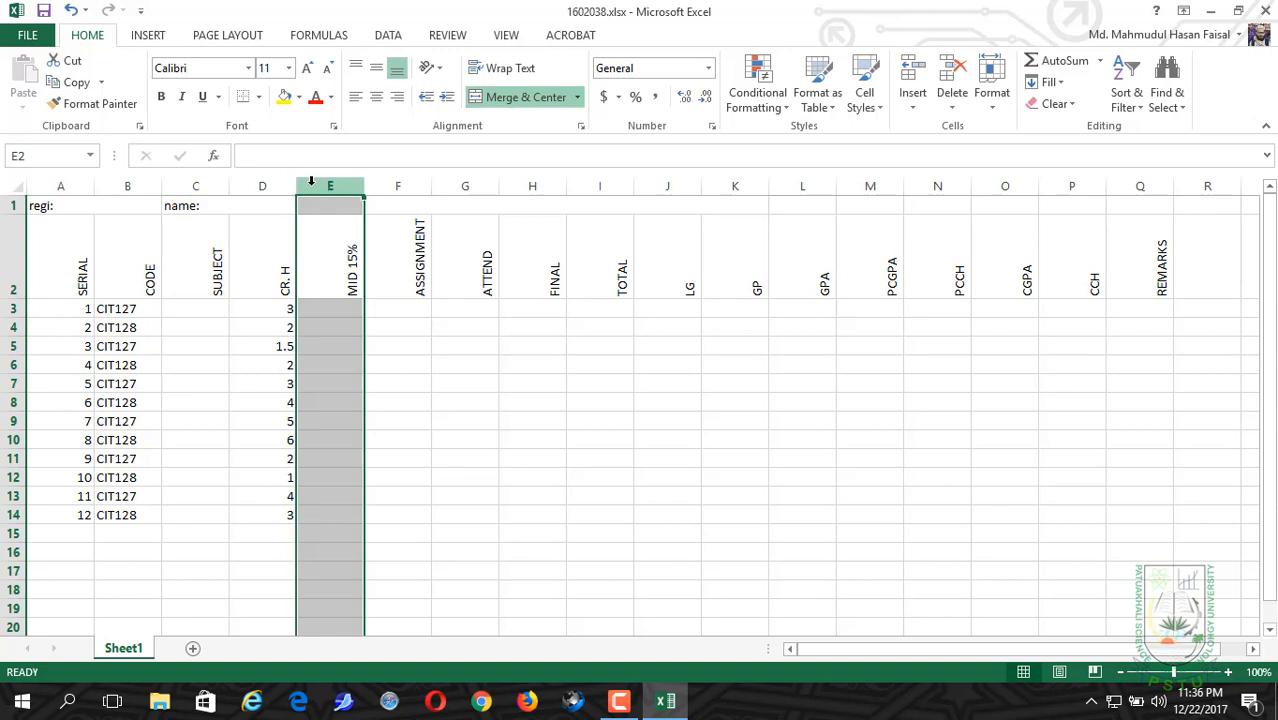
click(384, 40)
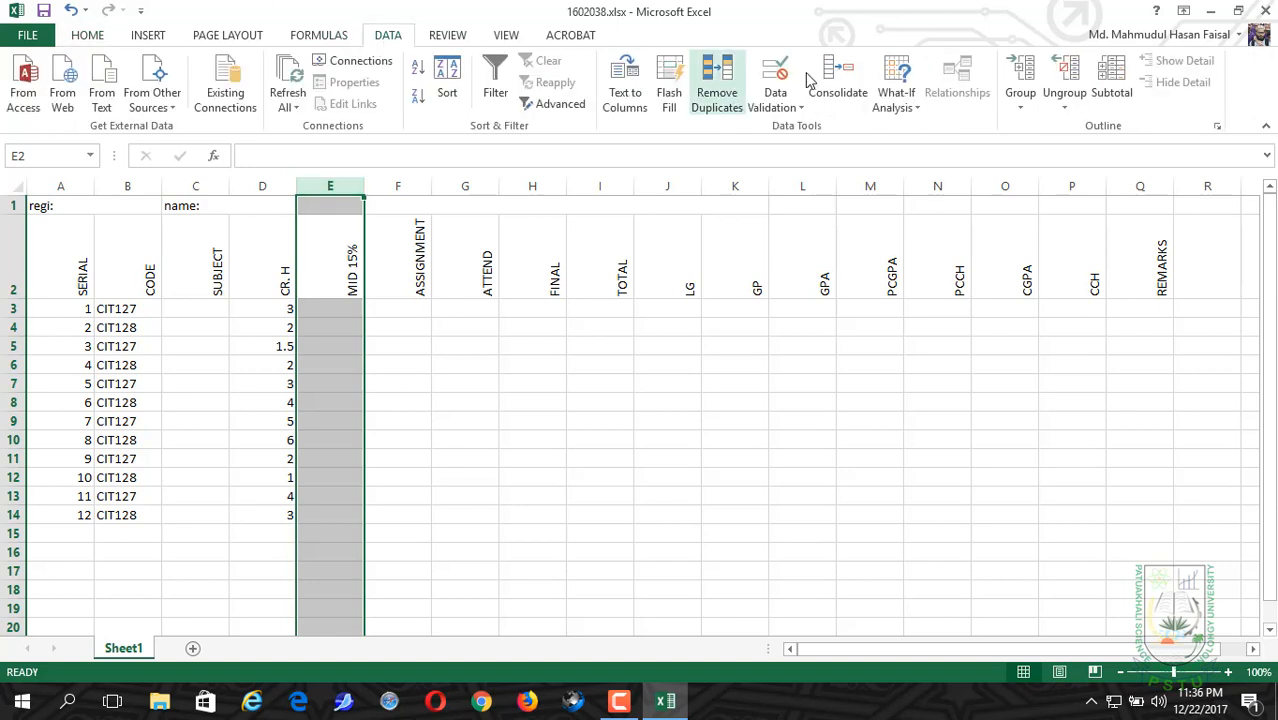
click(775, 70)
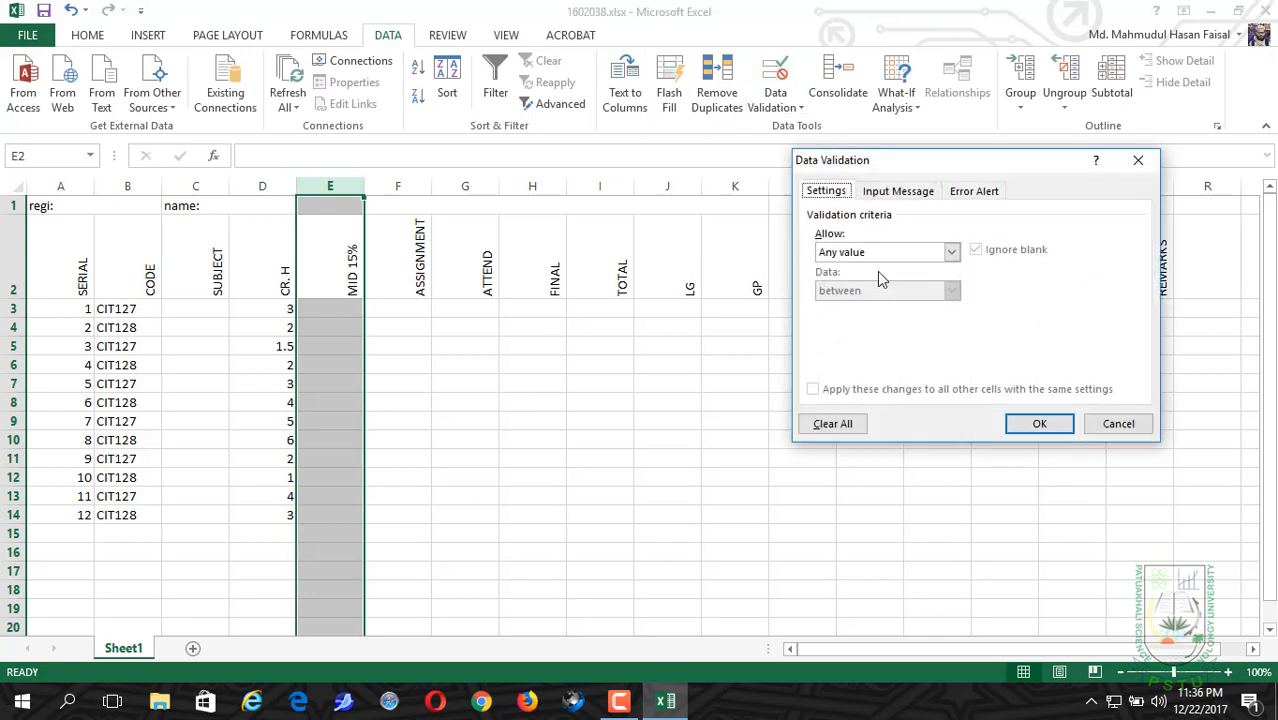
click(951, 252)
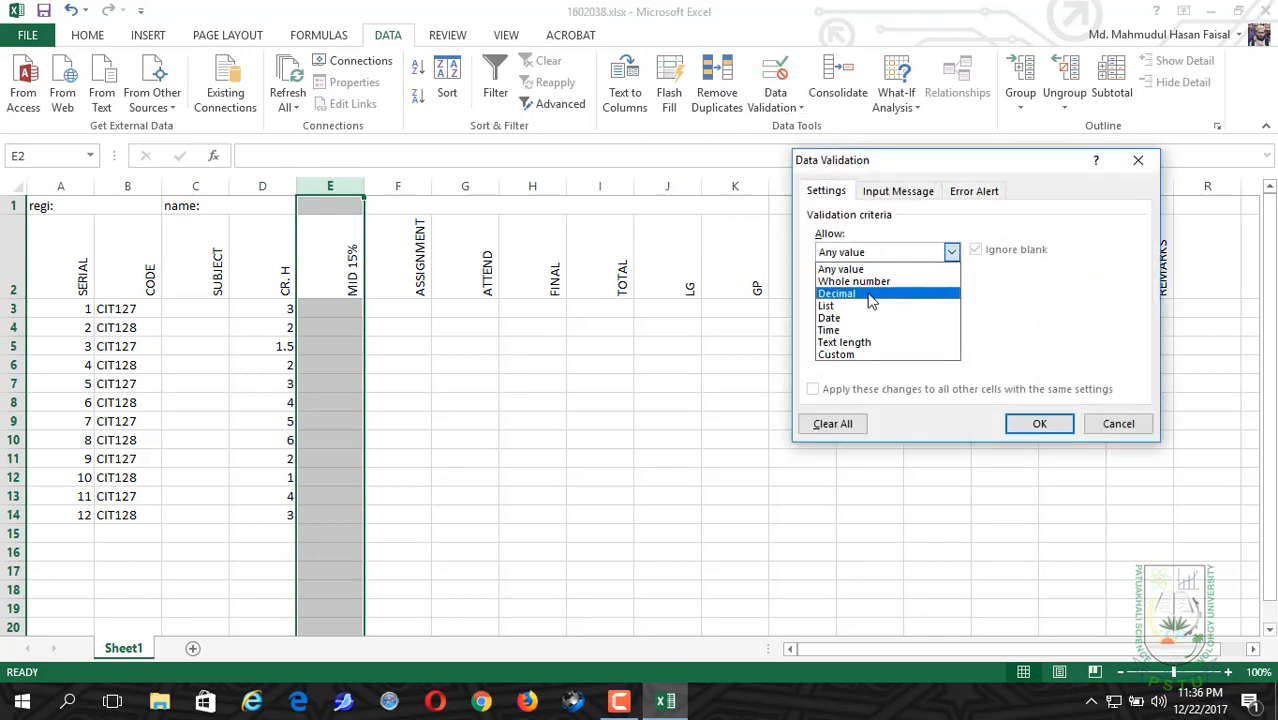
click(871, 295)
click(870, 295)
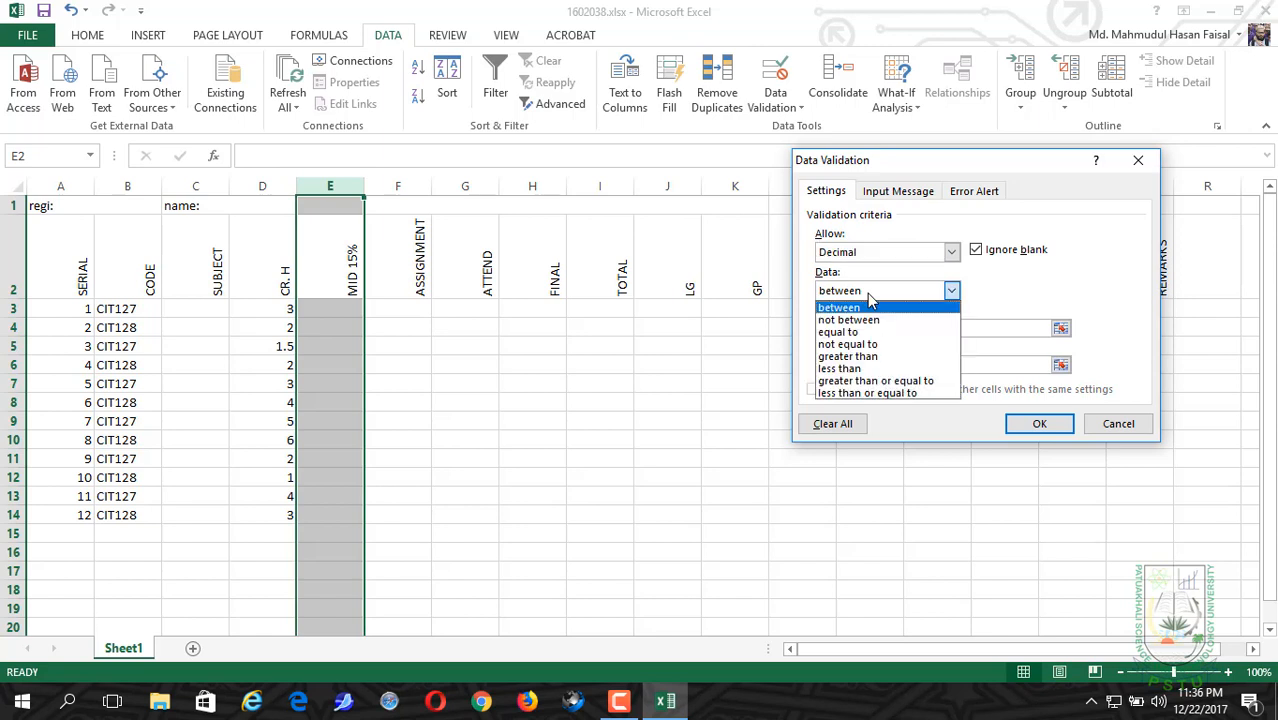
click(852, 394)
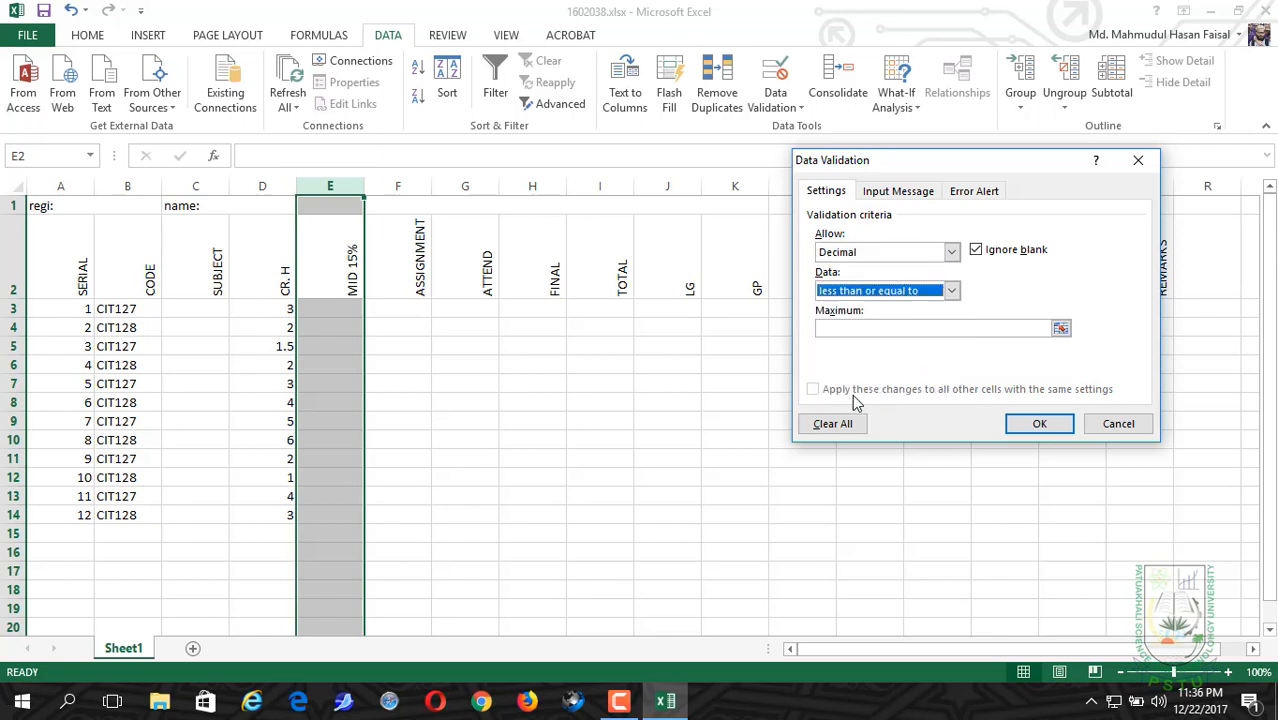
click(858, 327)
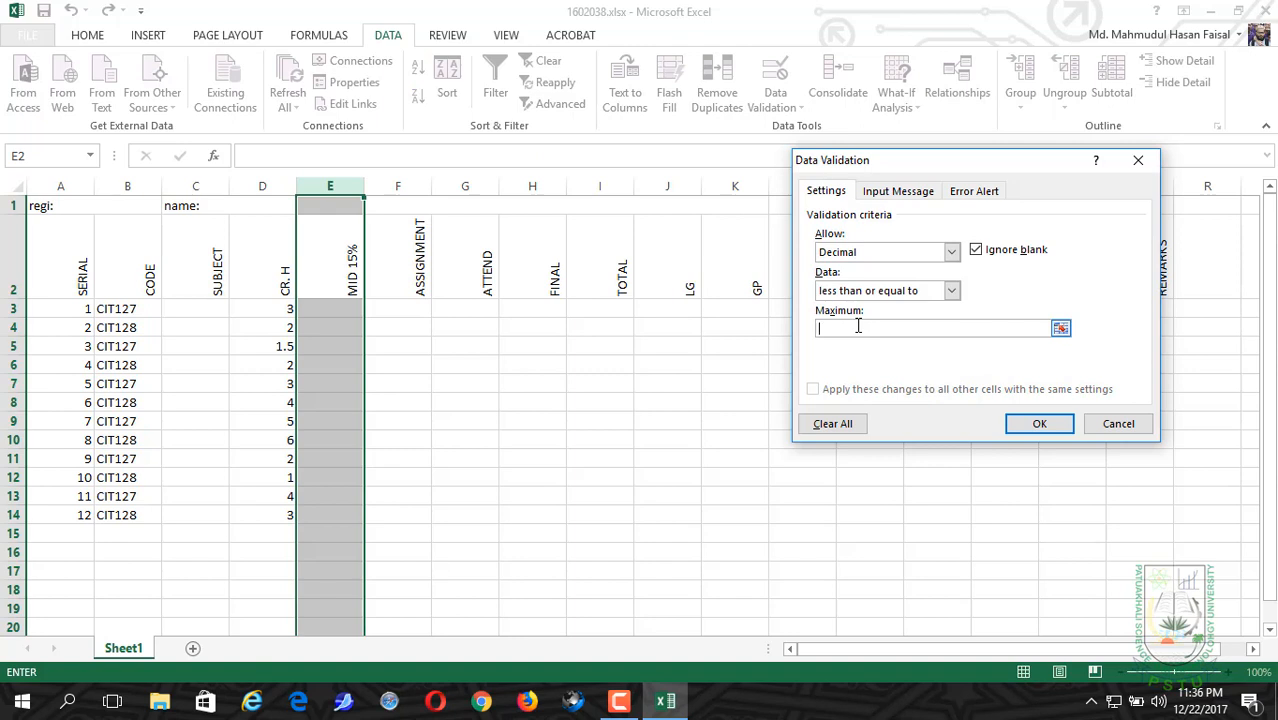
text(15)
click(1022, 427)
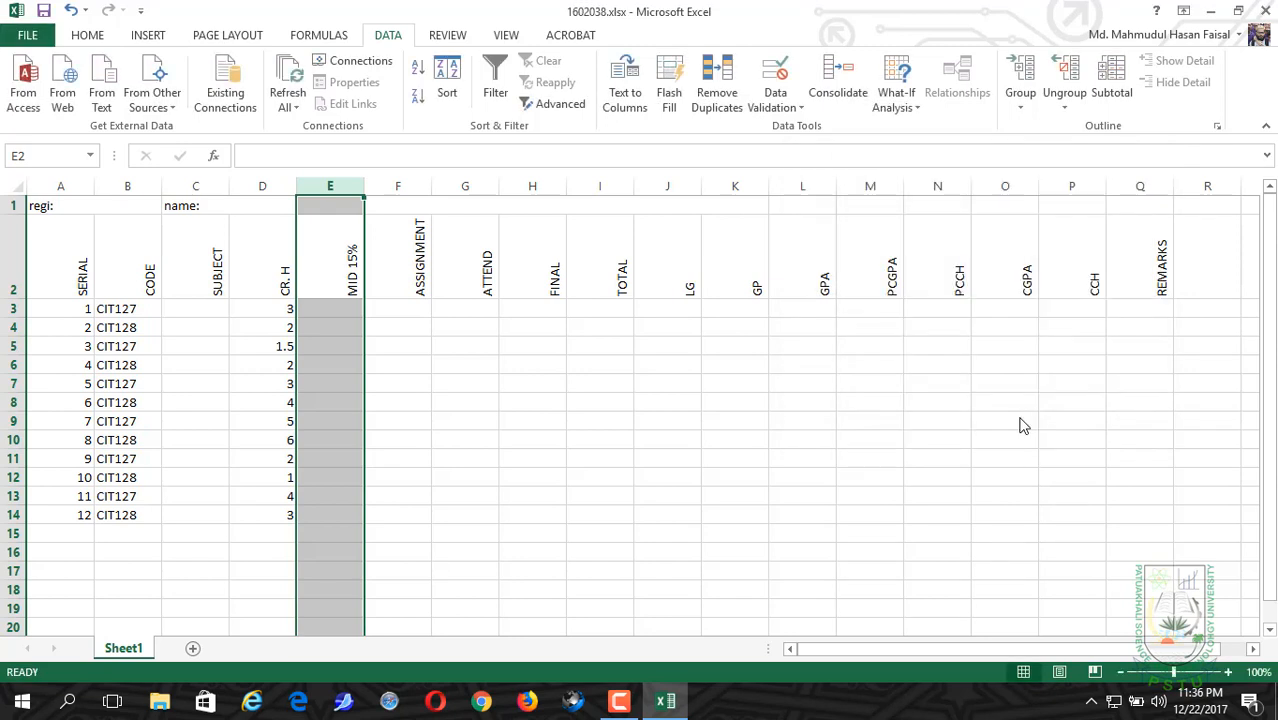
Step: Enter the midterm marks 14, 12.5 and 15 in cells E3 to E5
click(330, 322)
click(331, 309)
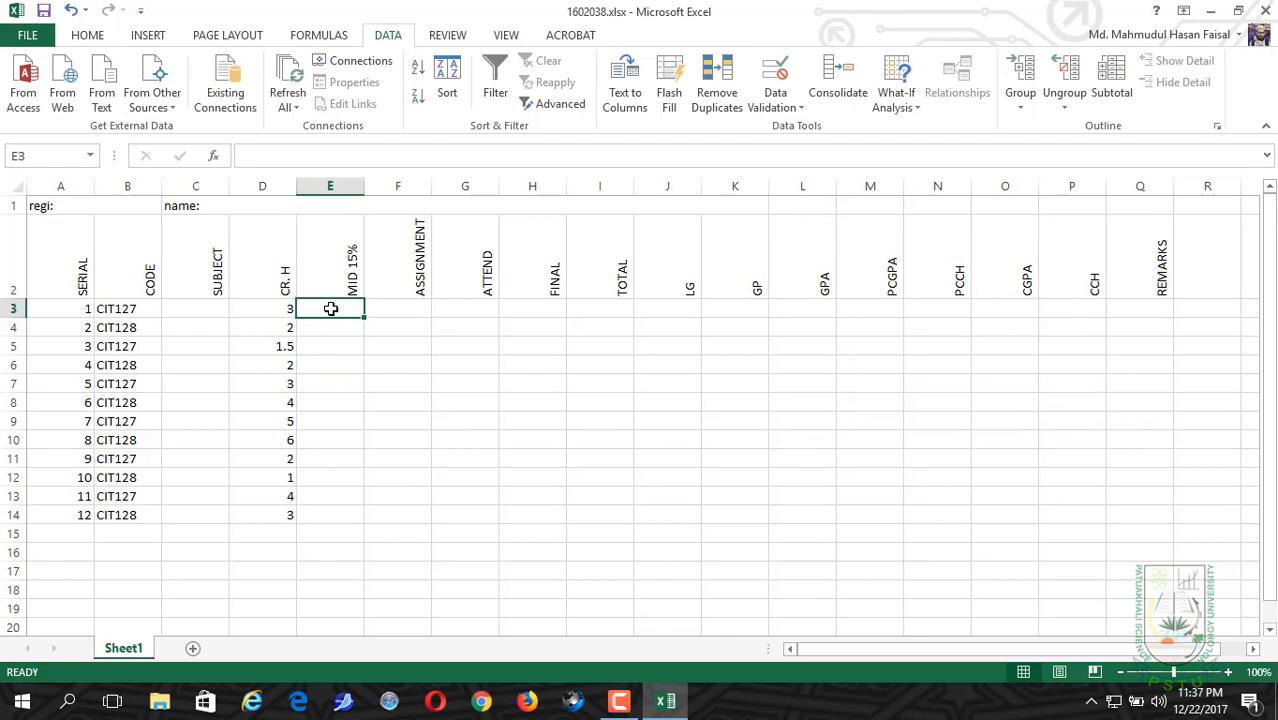
text(14)
key(Return)
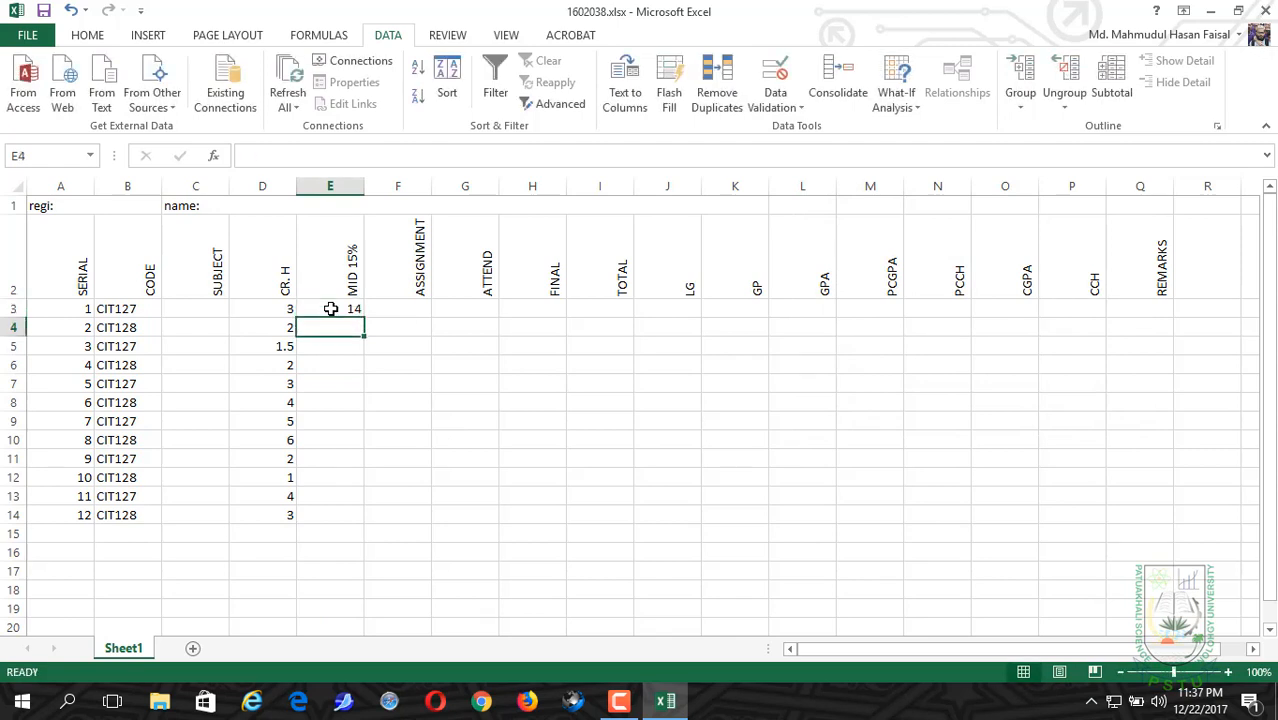
text(12)
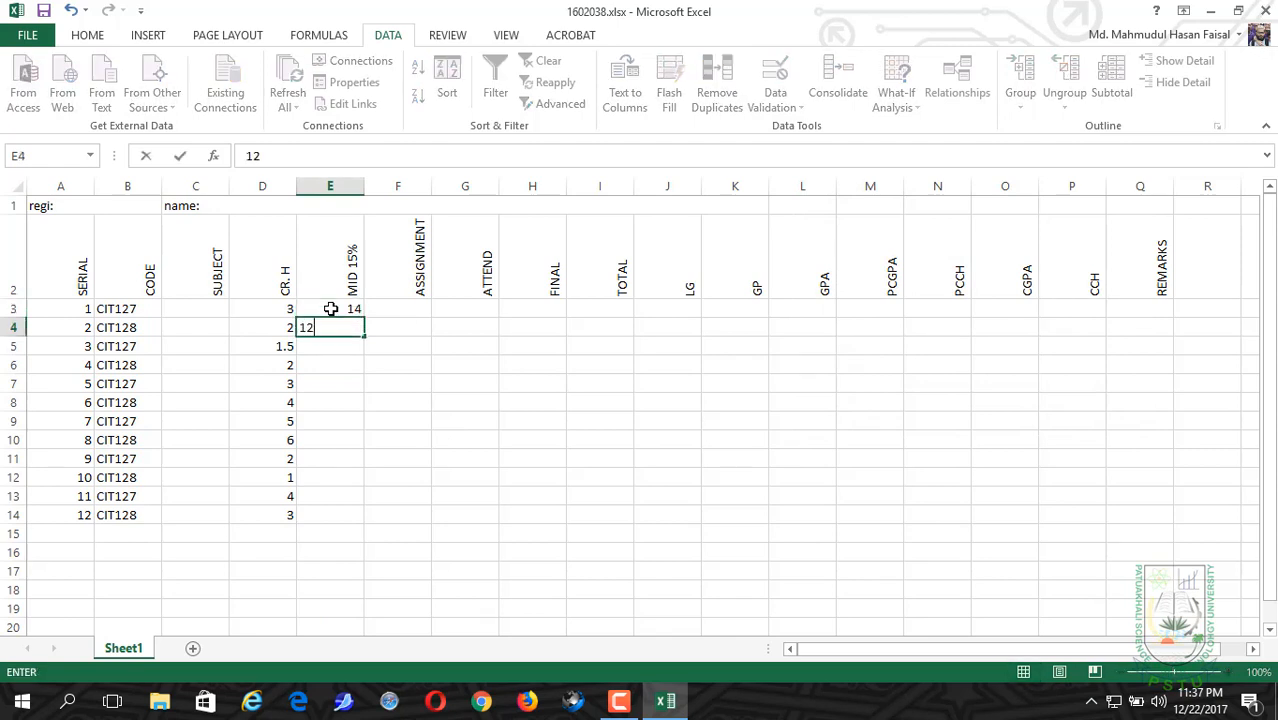
text(.5)
key(Return)
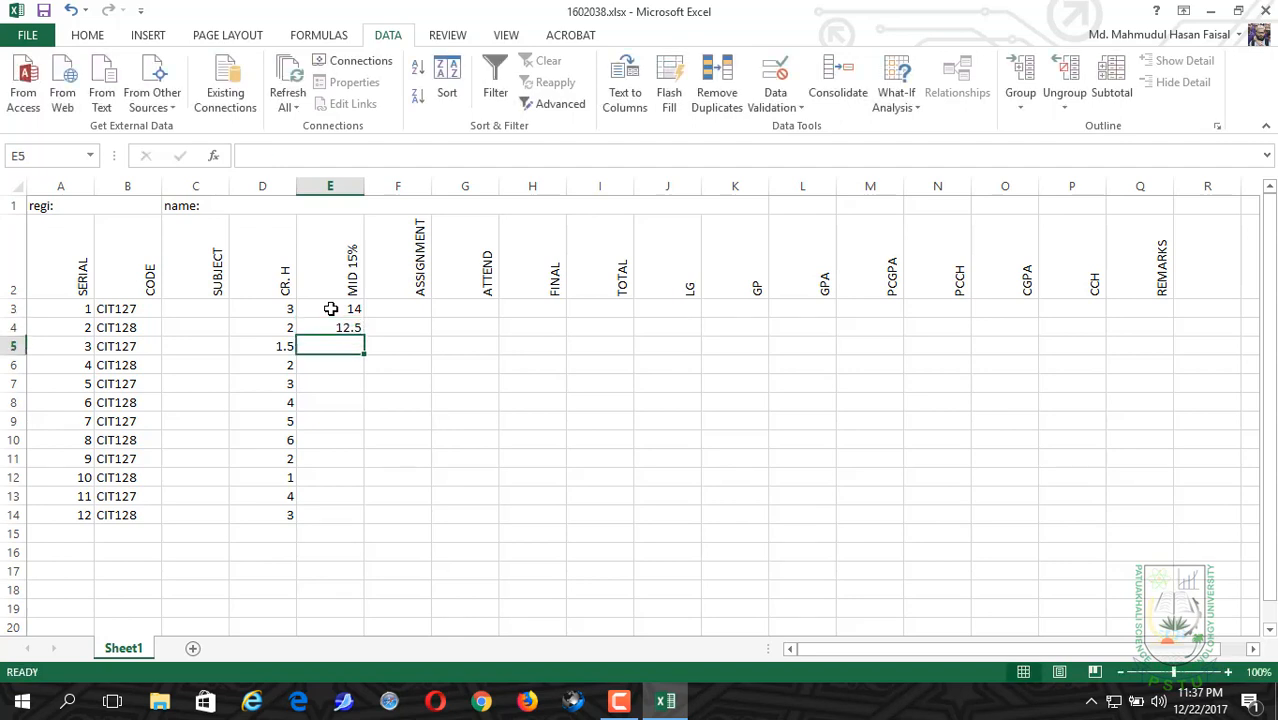
text(15)
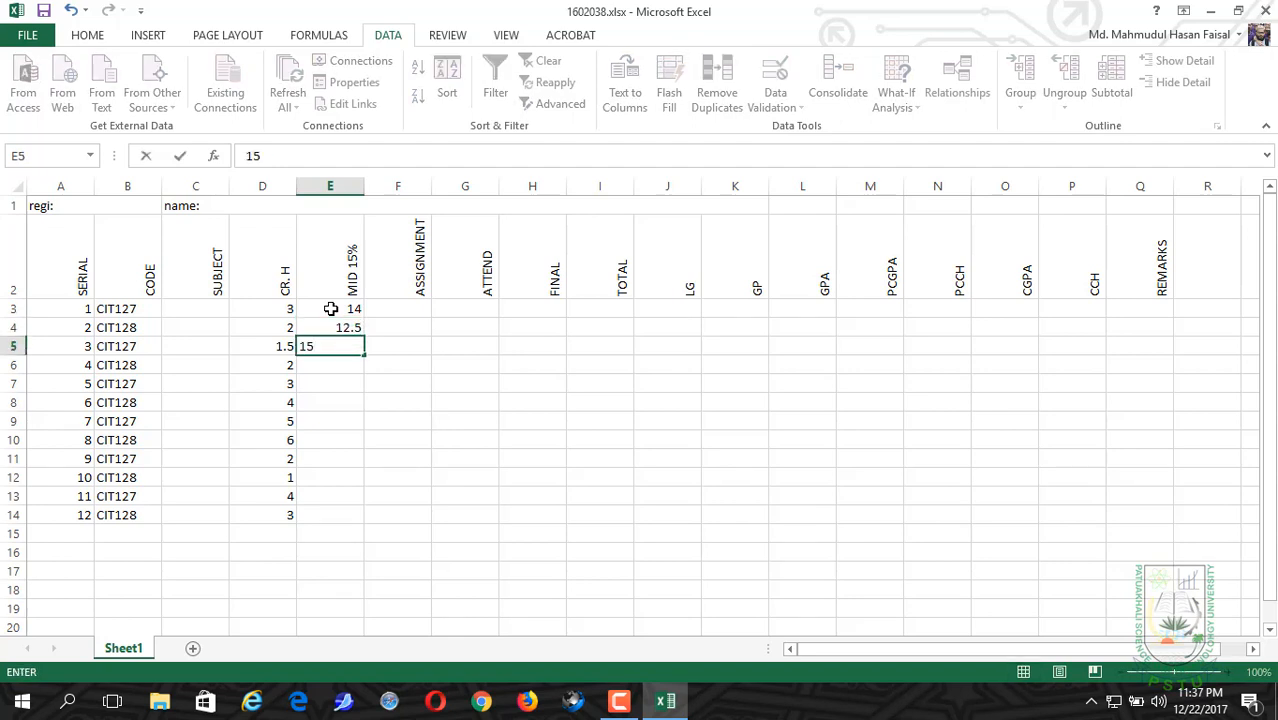
key(Return)
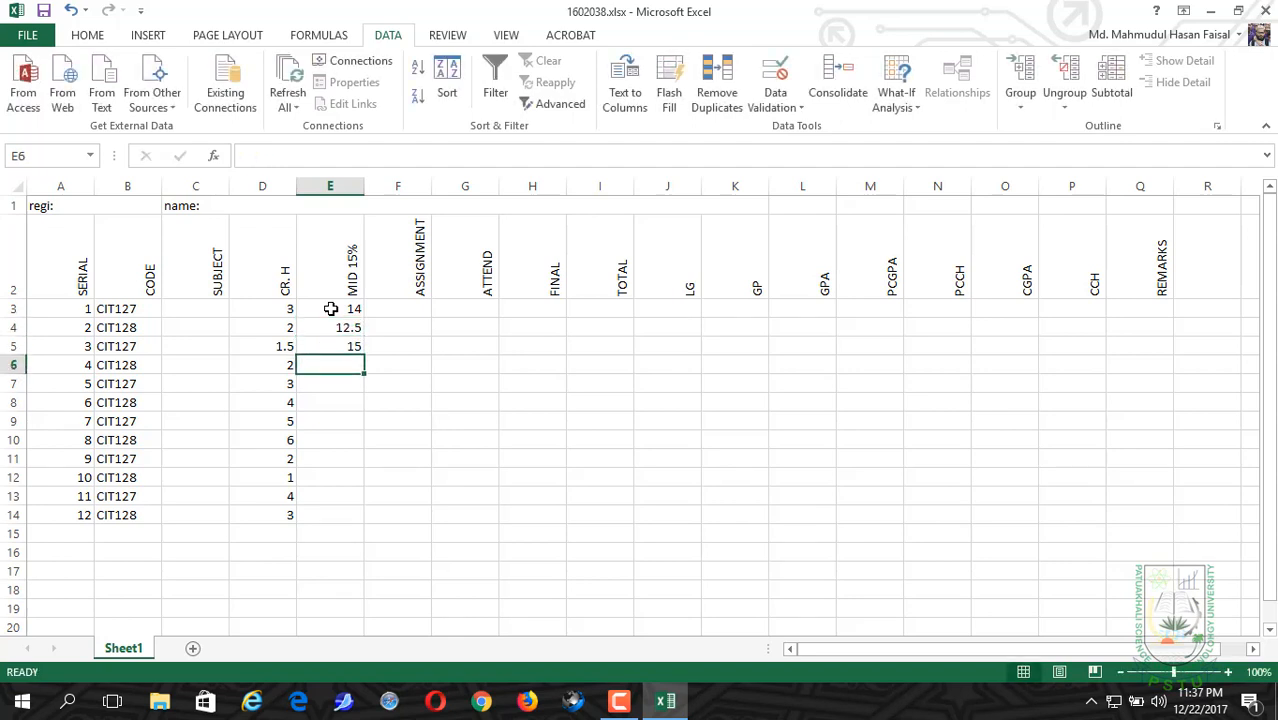
Step: Test the midterm validation rule by trying to enter 16 in cell E6, and discard the entry
text(1)
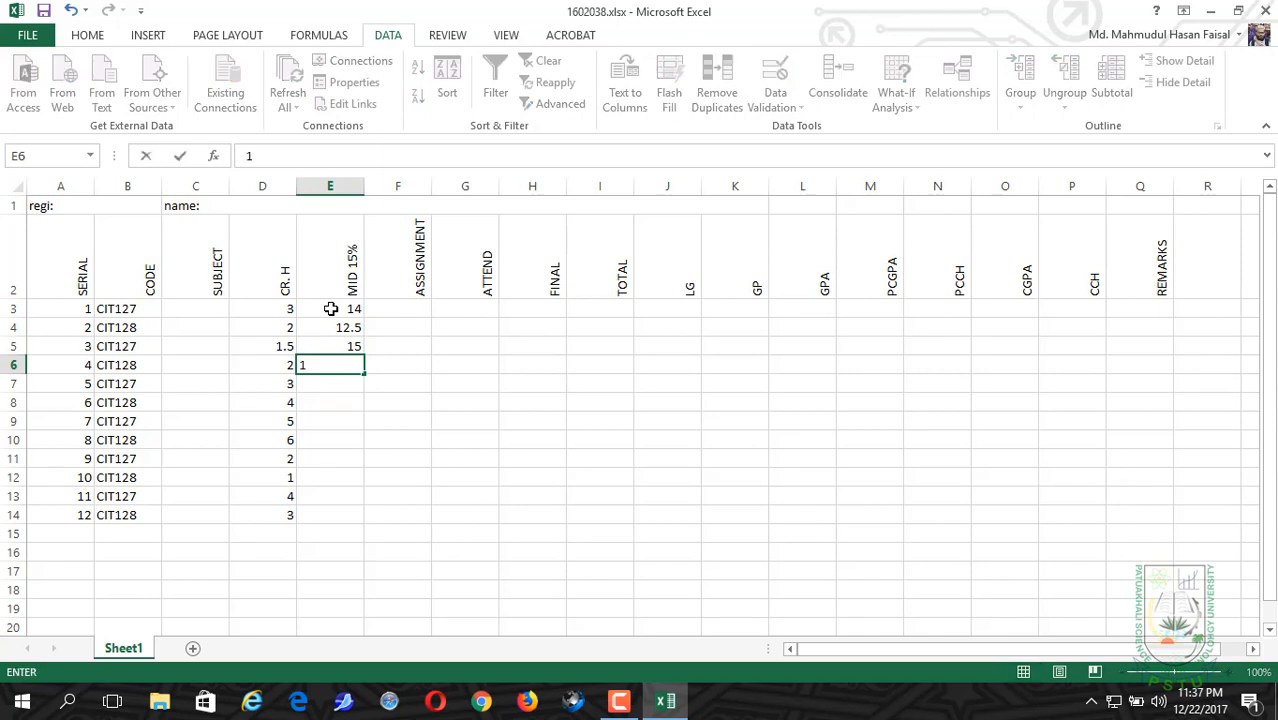
text(6)
key(Return)
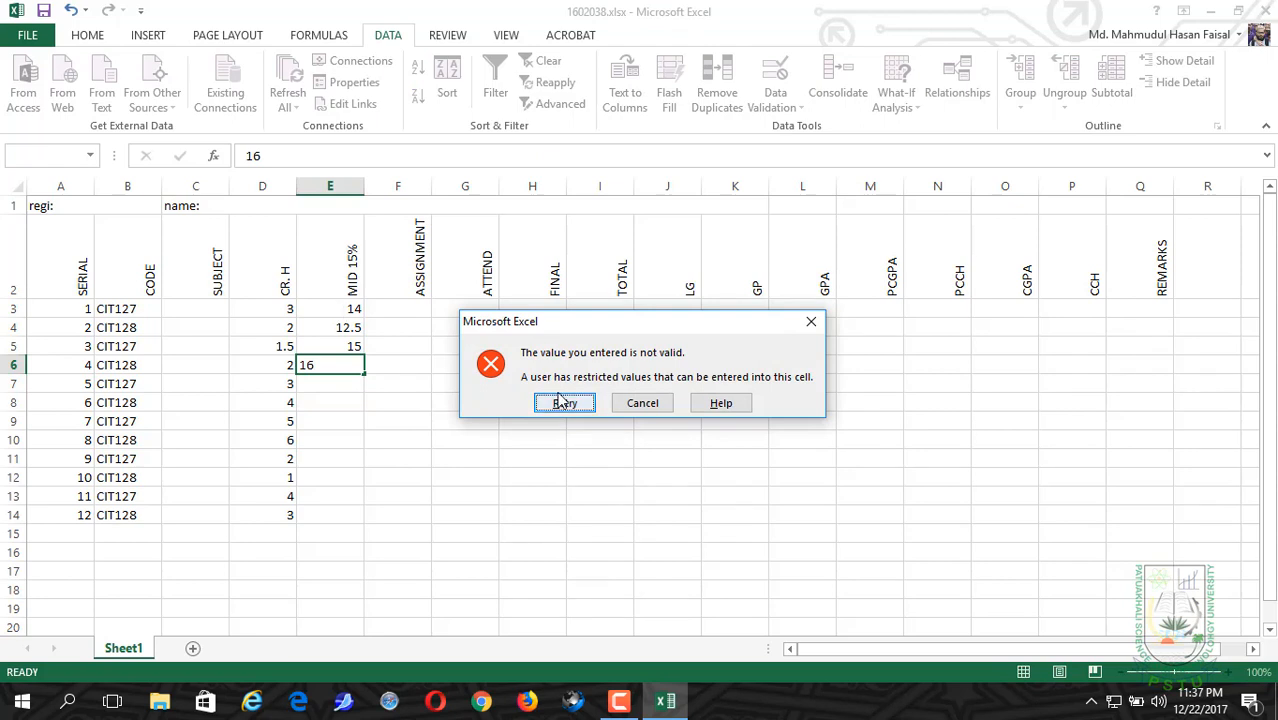
click(640, 403)
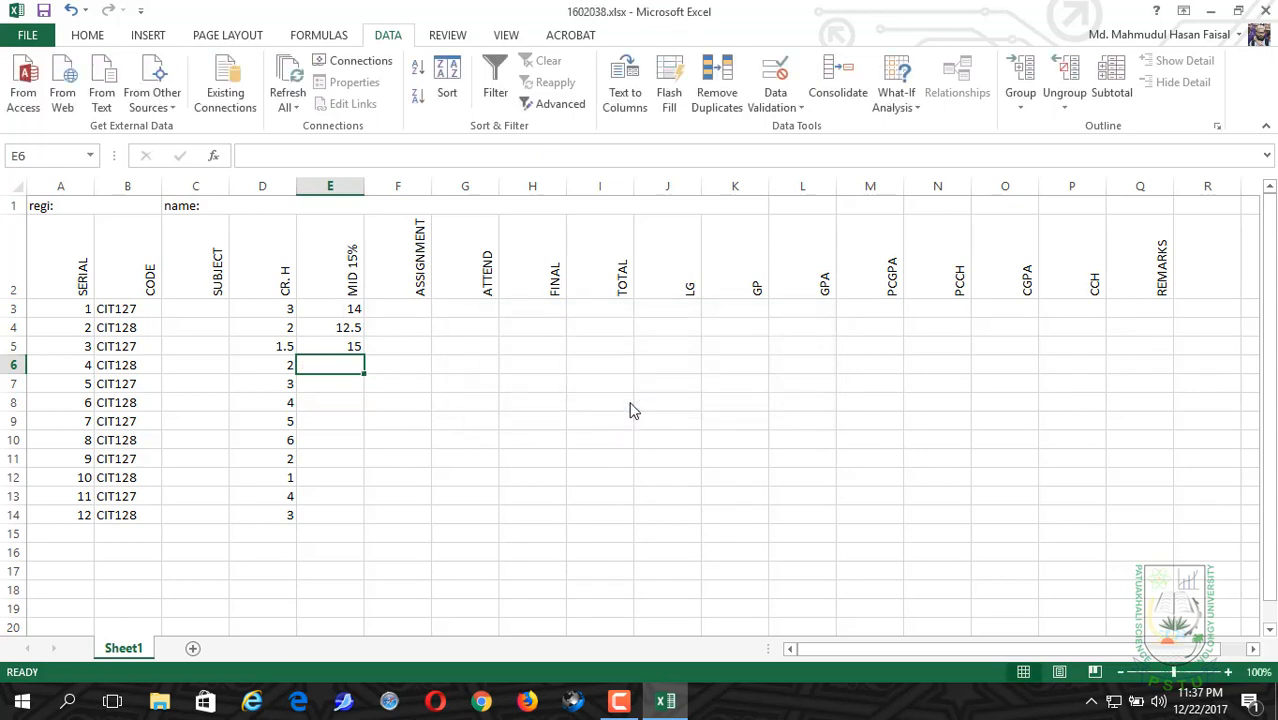
Step: Apply data validation to the whole ASSIGNMENT column, allowing only decimals less than or equal to 5
click(395, 308)
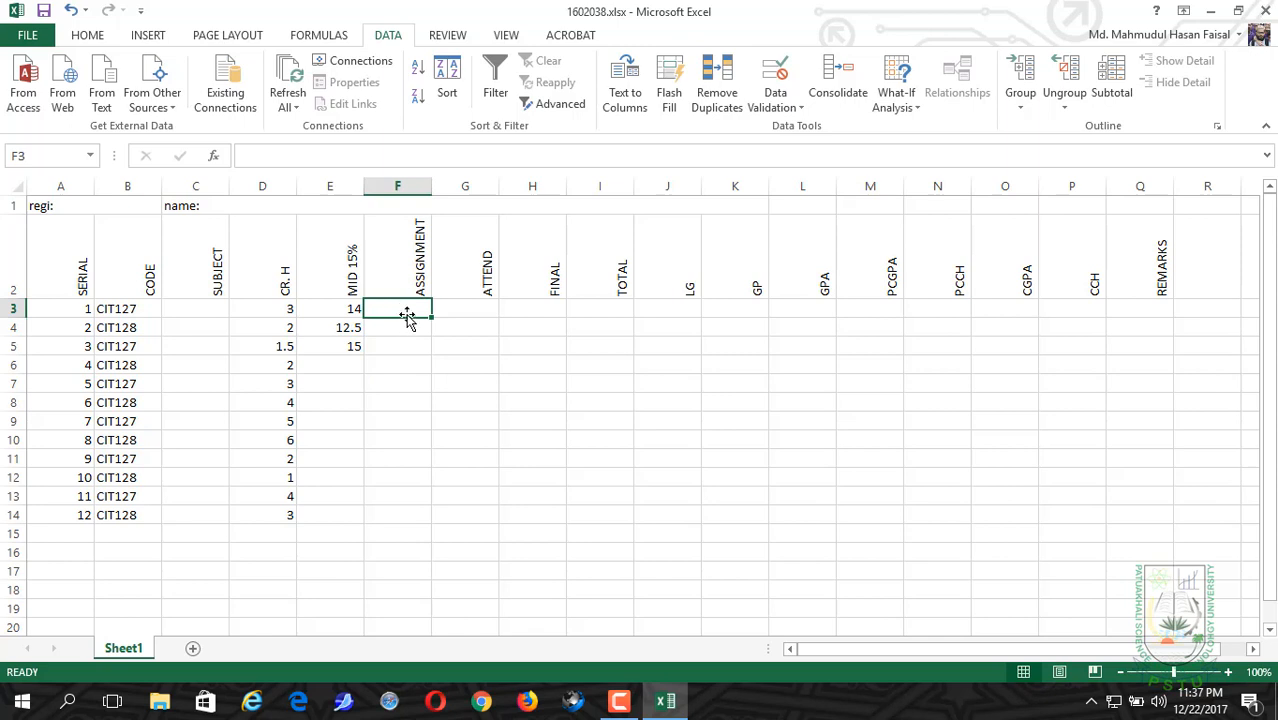
click(390, 185)
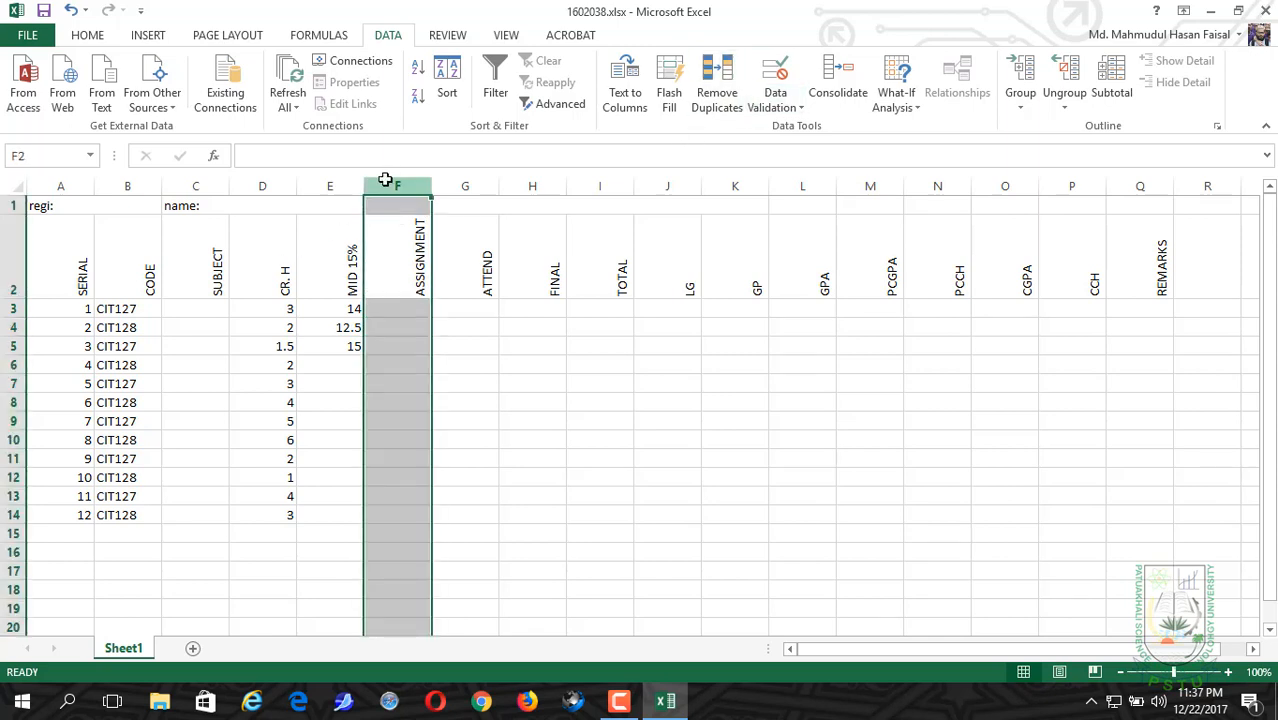
click(773, 80)
click(853, 254)
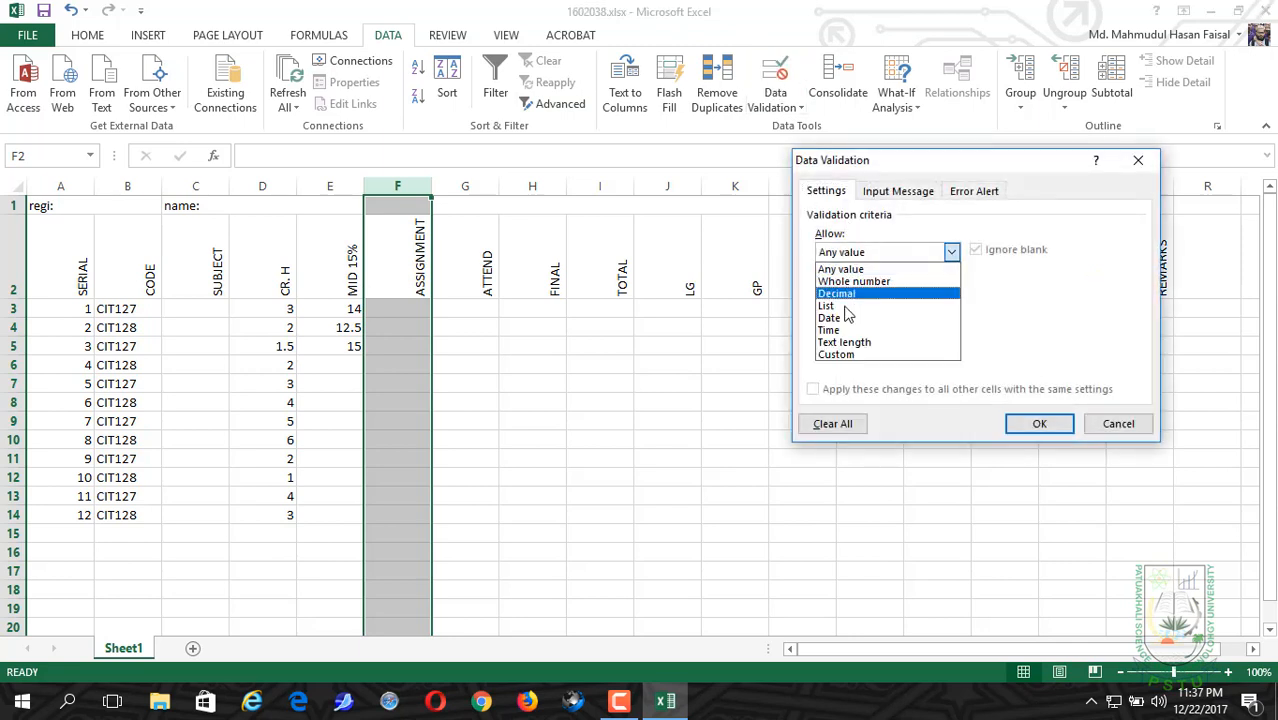
click(847, 294)
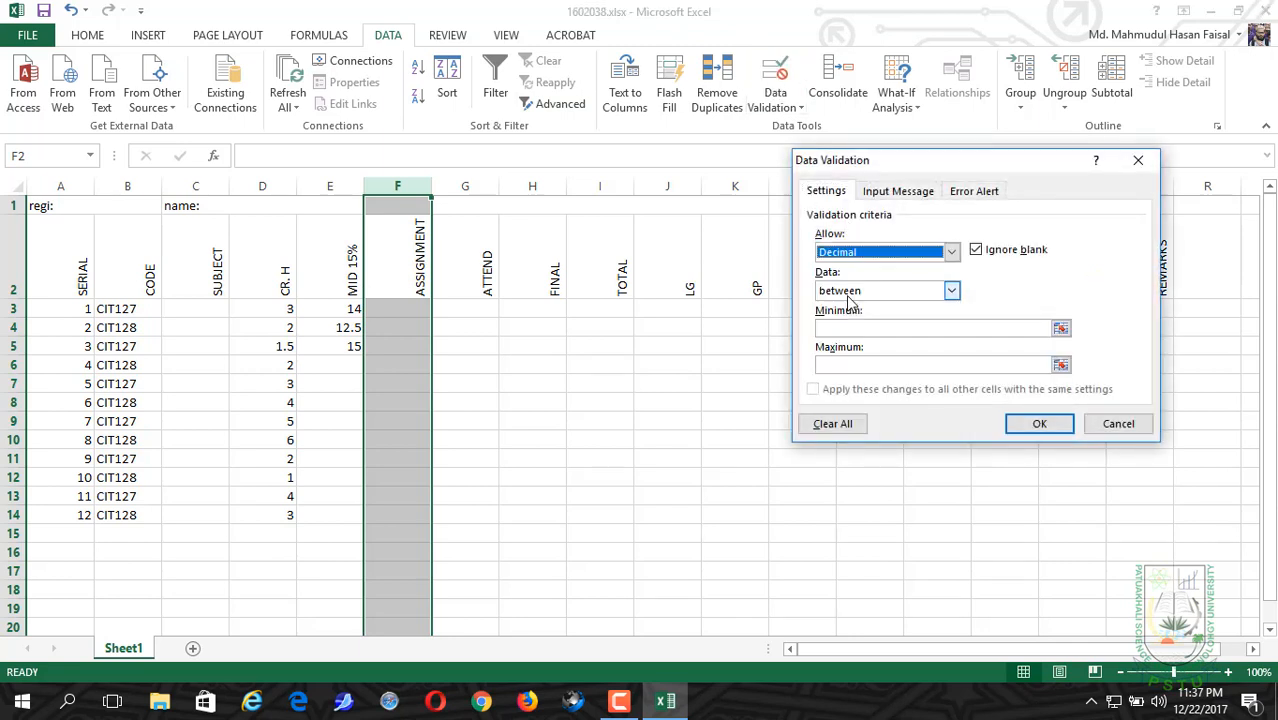
click(850, 291)
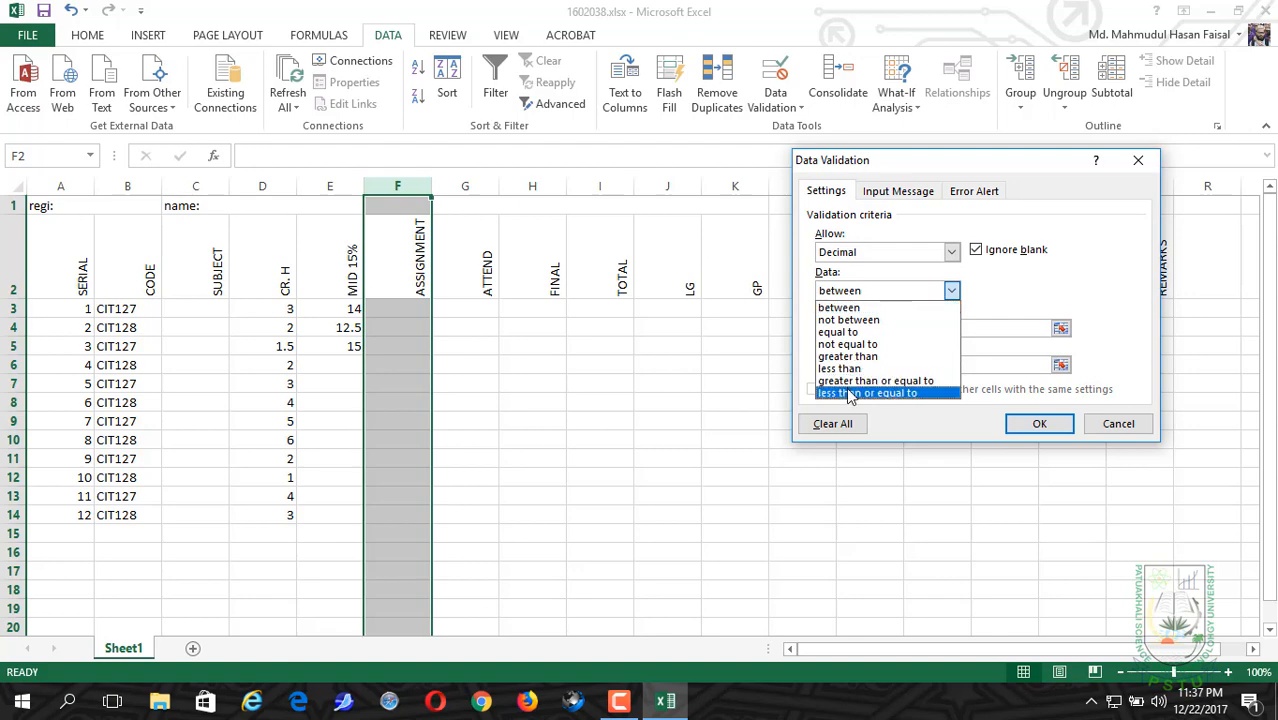
click(848, 393)
click(849, 335)
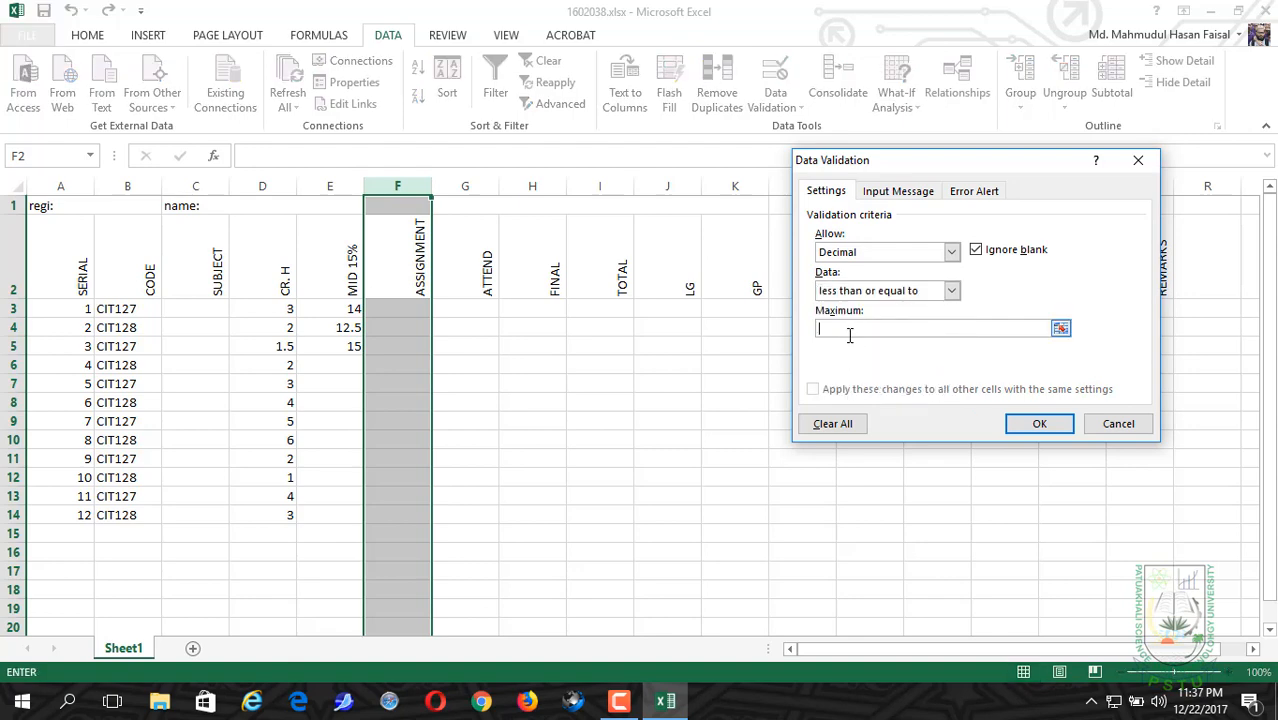
text(5)
key(Return)
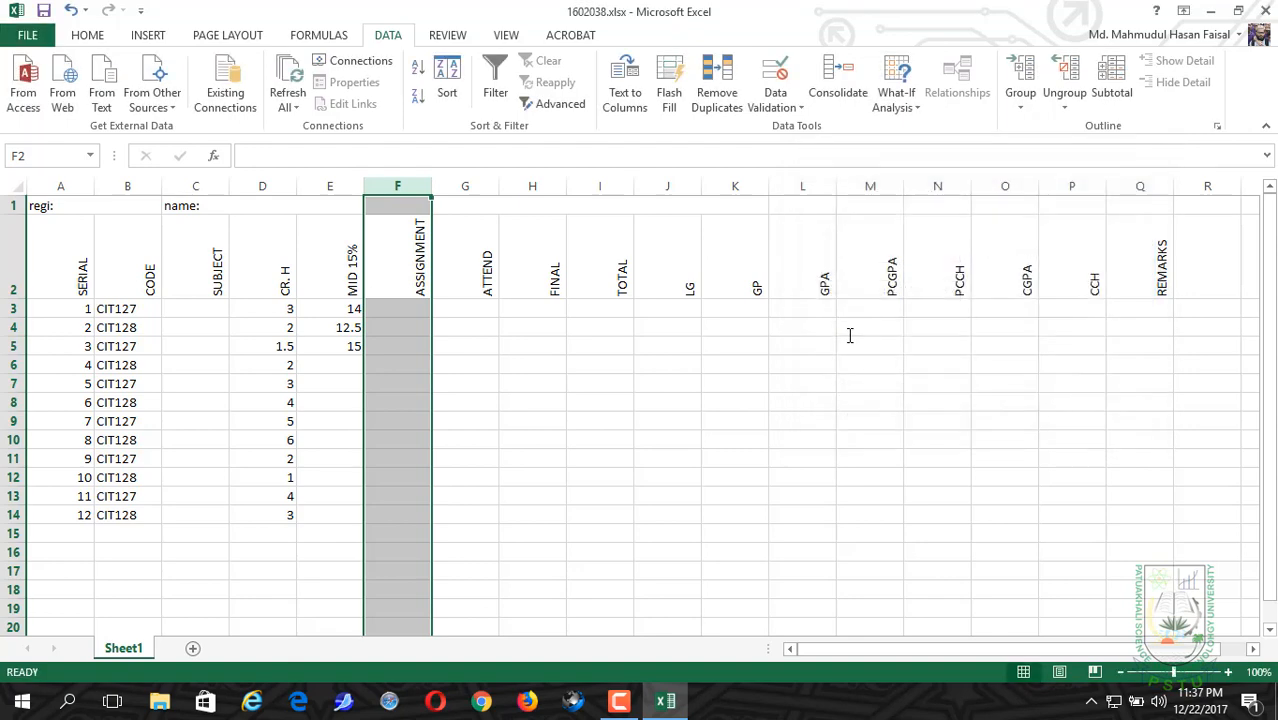
Step: Apply data validation to the whole ATTEND column, allowing only decimals between 6 and 10
click(475, 180)
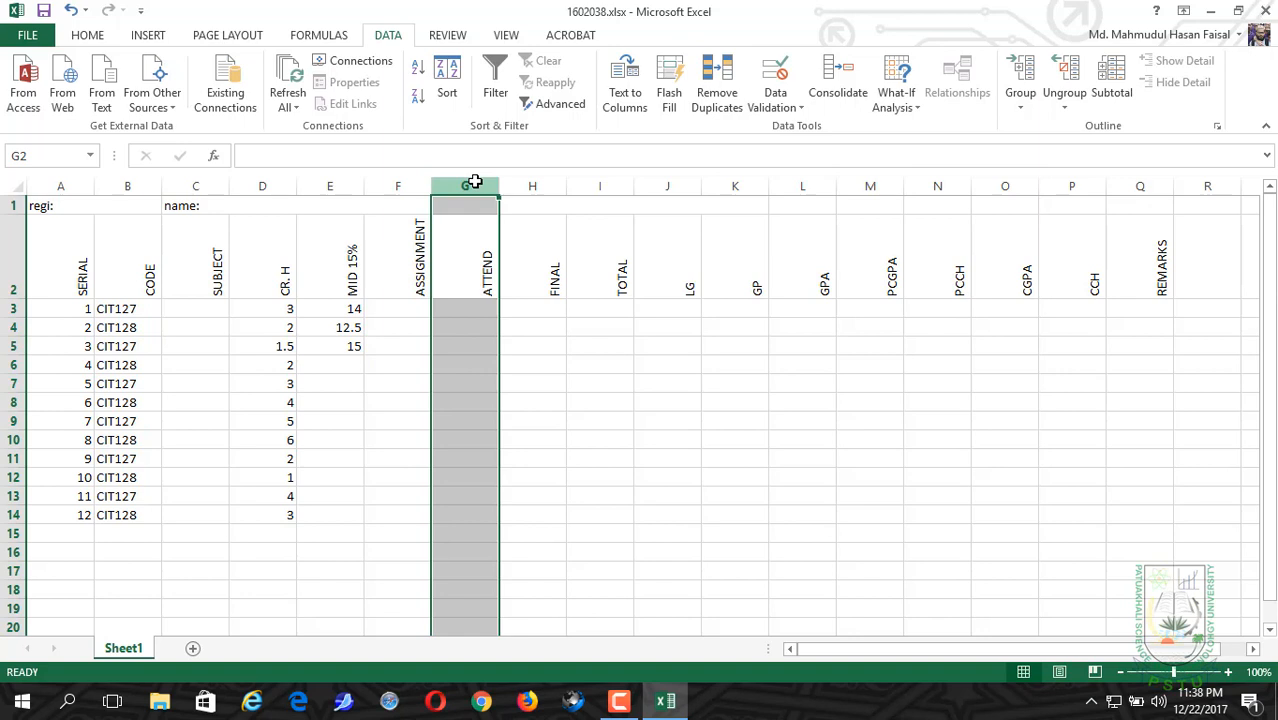
click(766, 108)
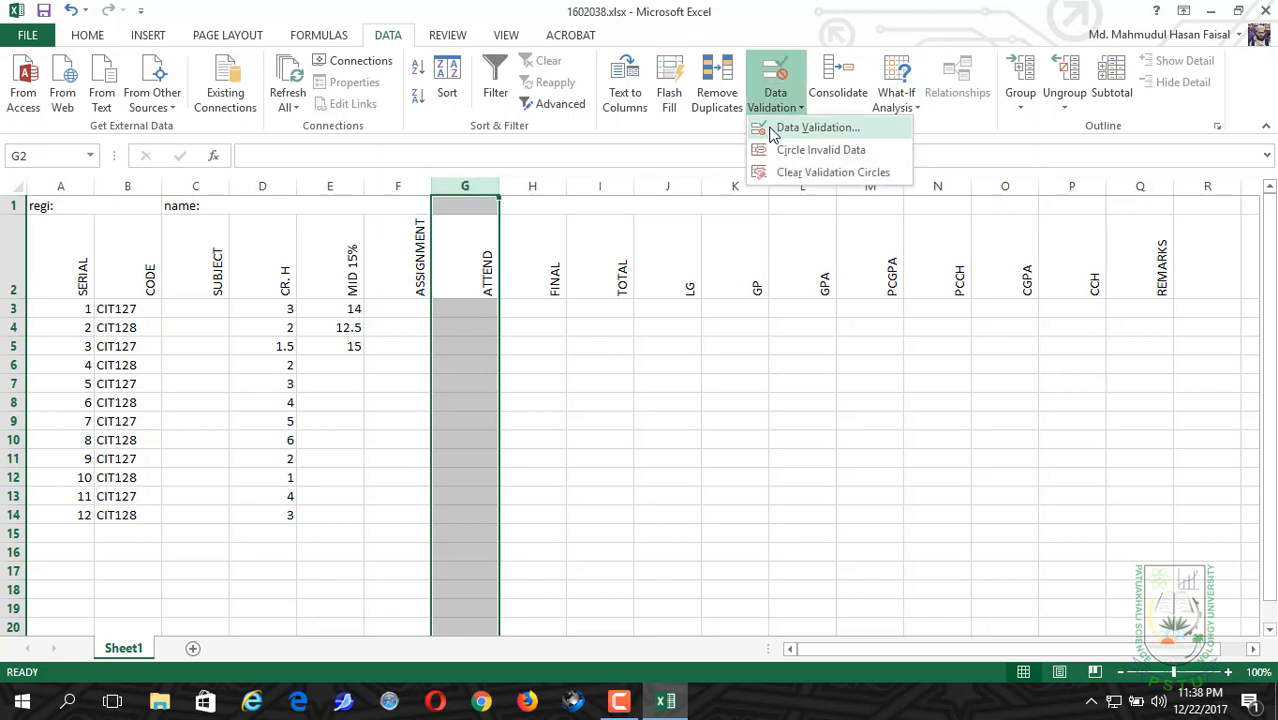
click(772, 128)
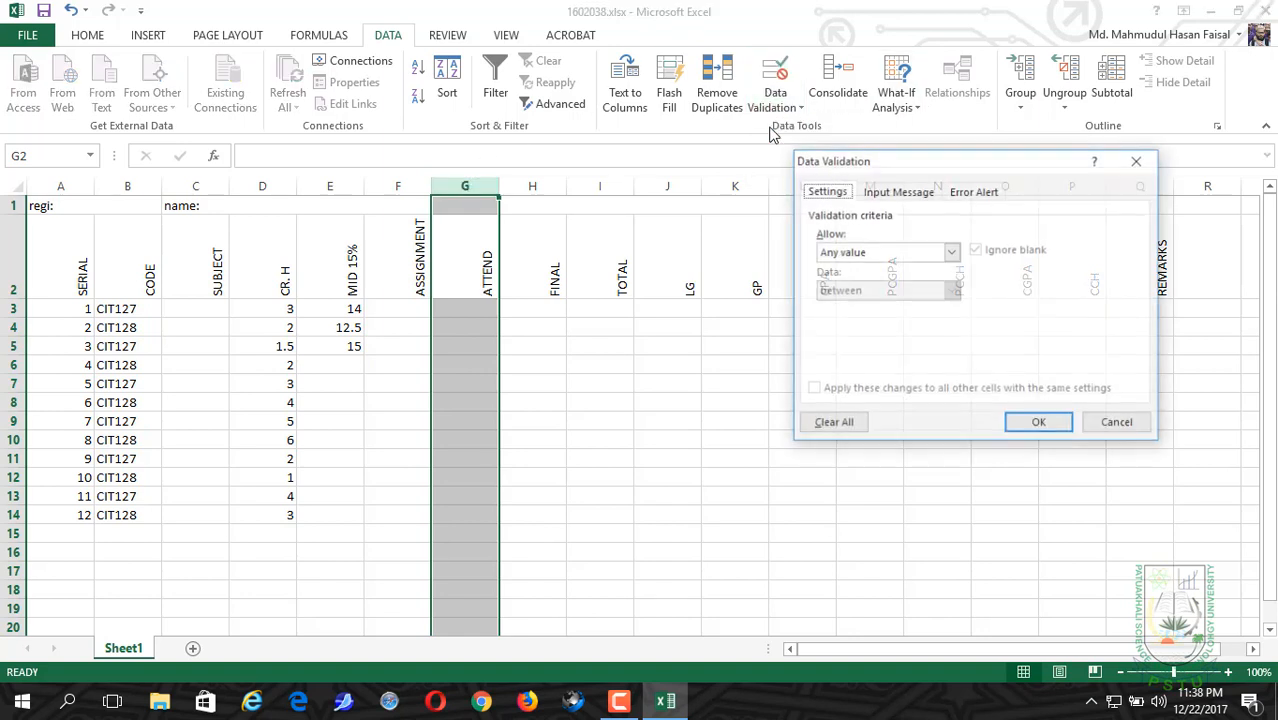
click(885, 250)
click(869, 297)
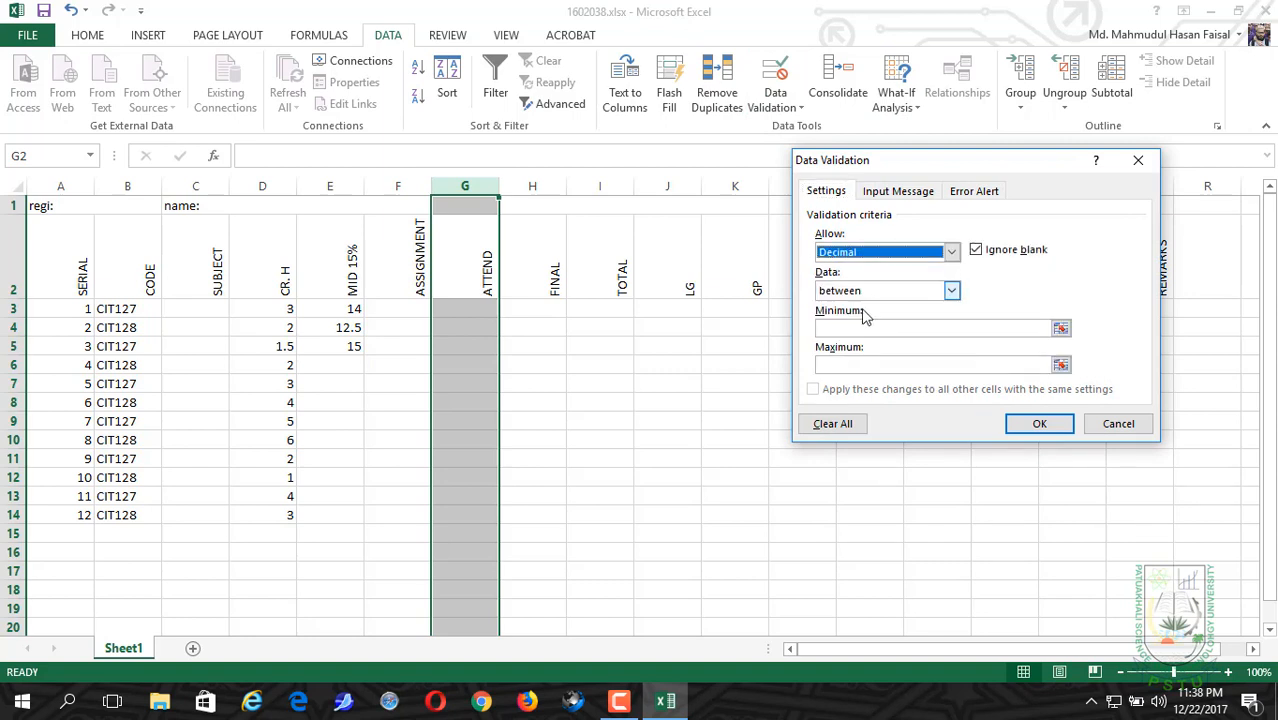
click(860, 329)
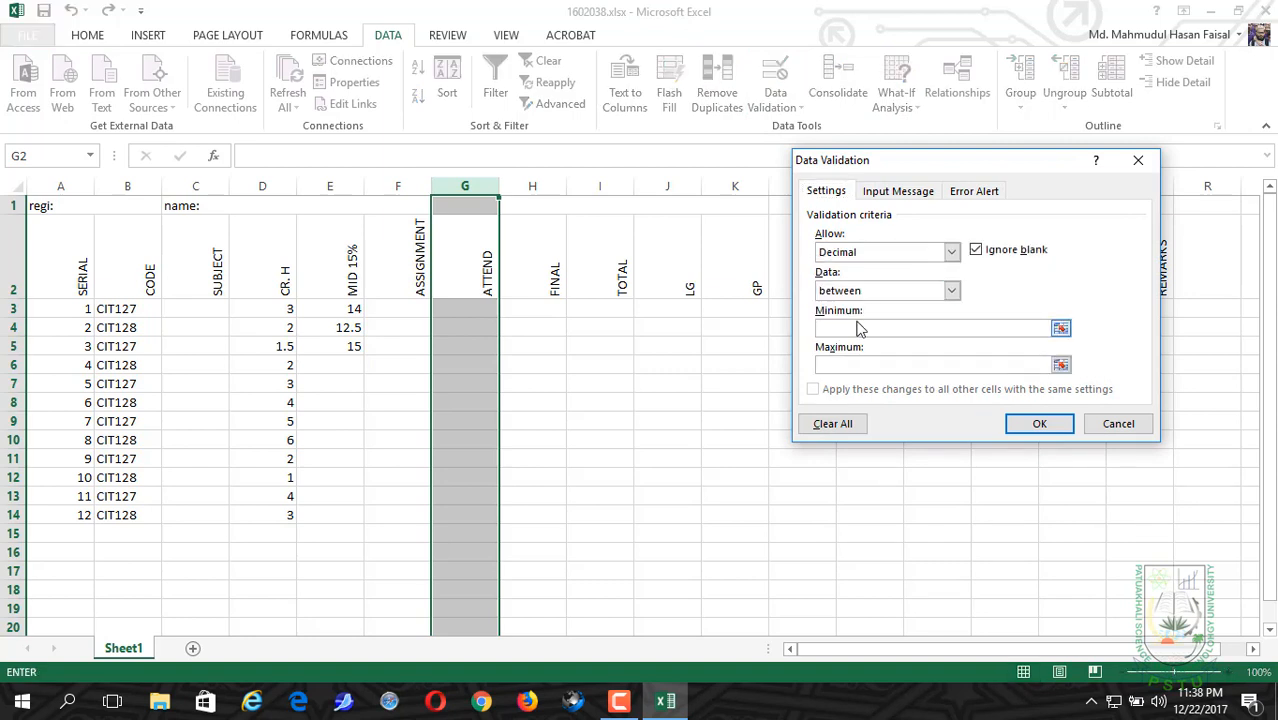
text(6)
click(862, 364)
text(10)
click(1022, 425)
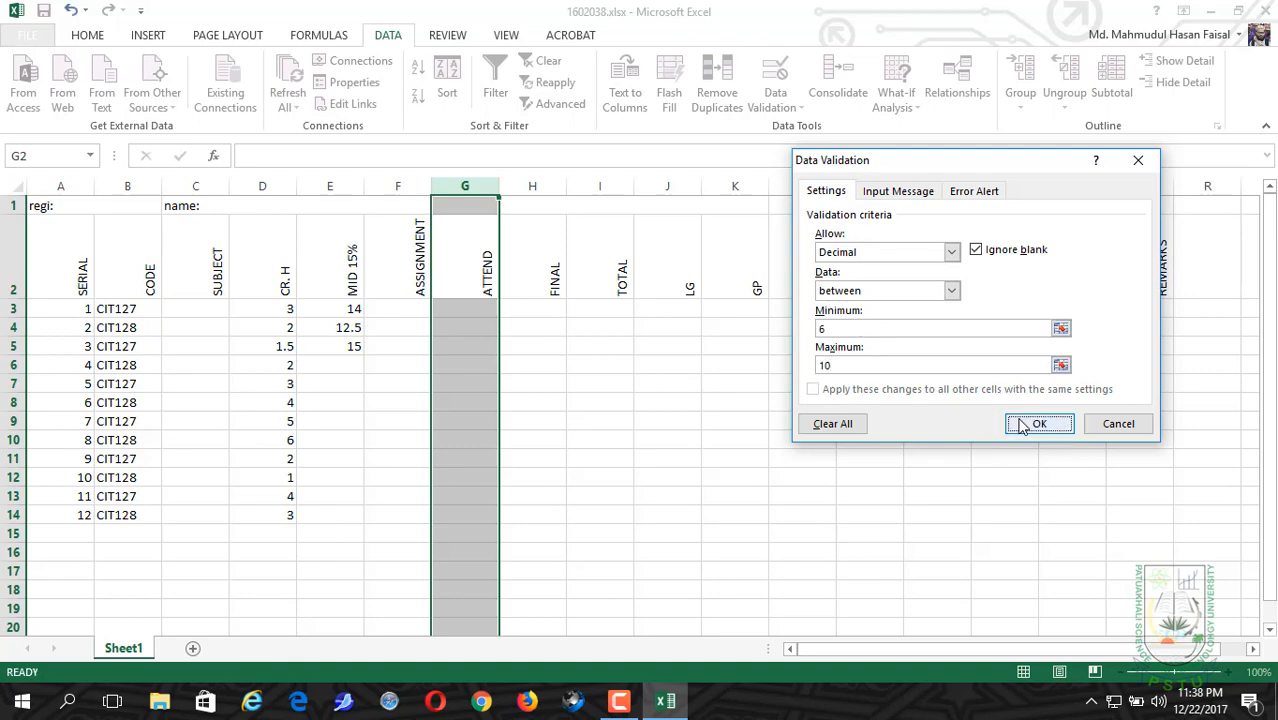
Step: Apply data validation to the whole FINAL column, allowing only decimals less than or equal to 70
click(535, 186)
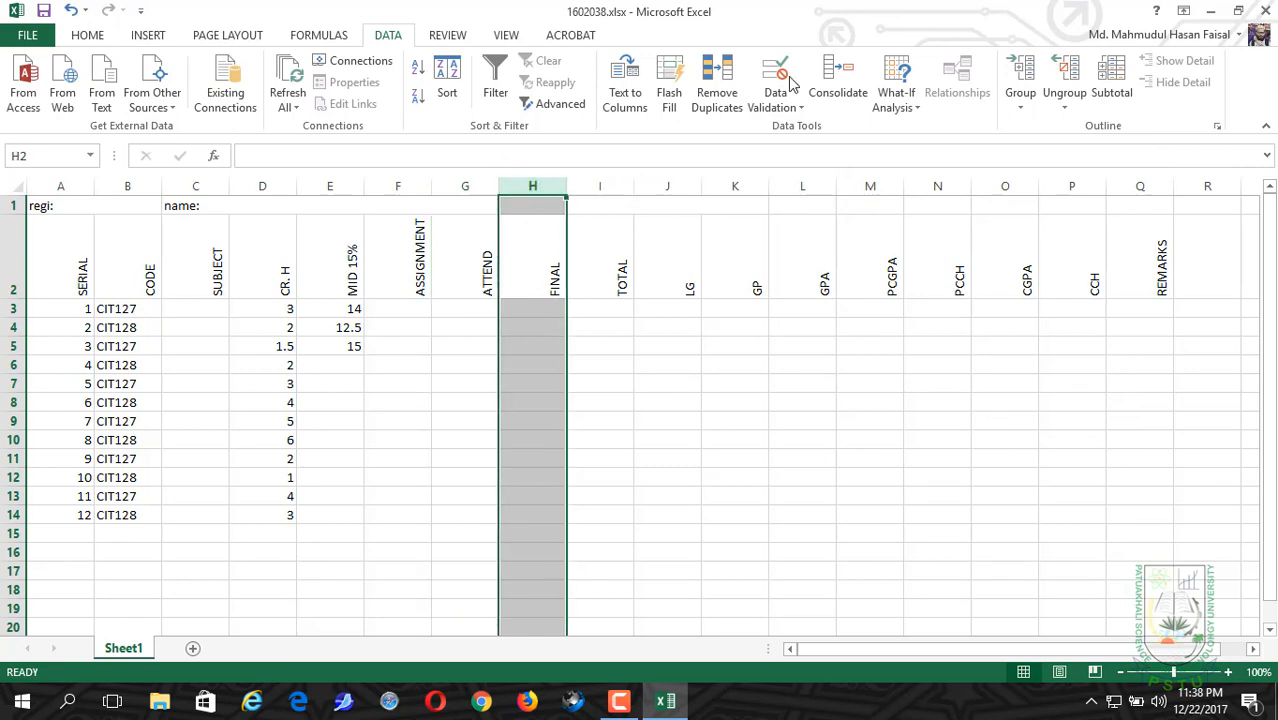
click(779, 106)
click(782, 130)
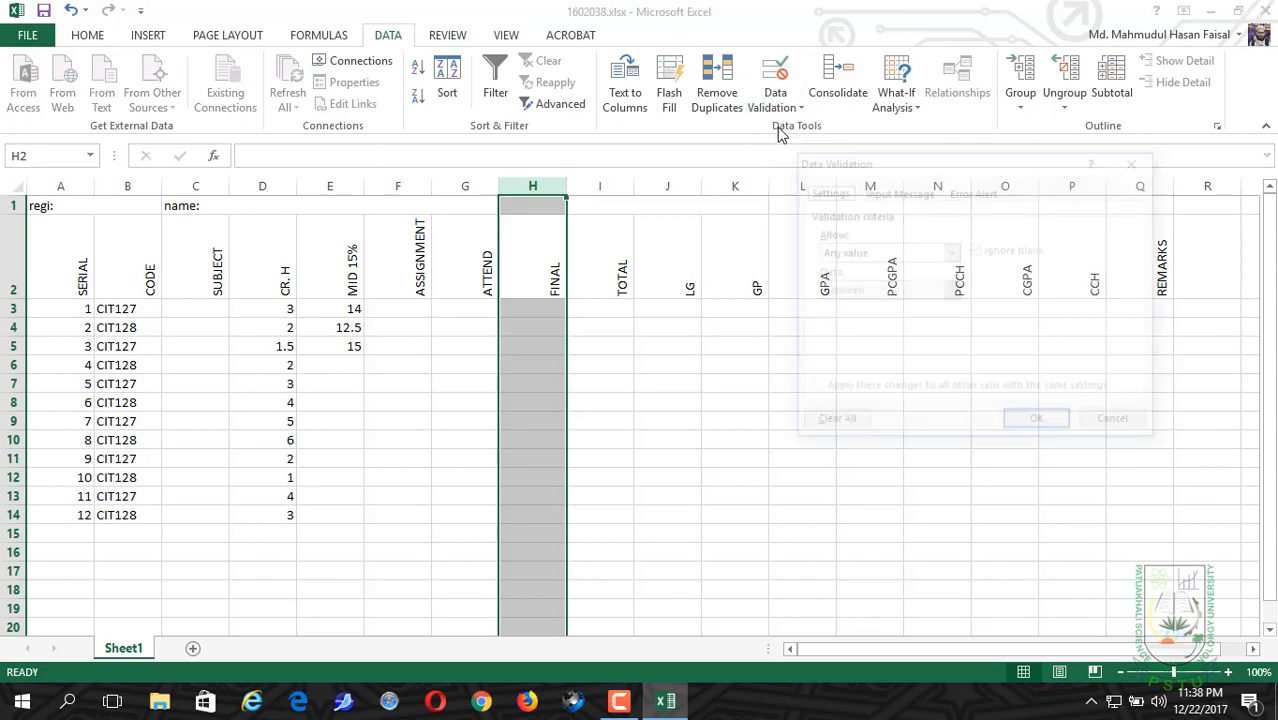
click(855, 253)
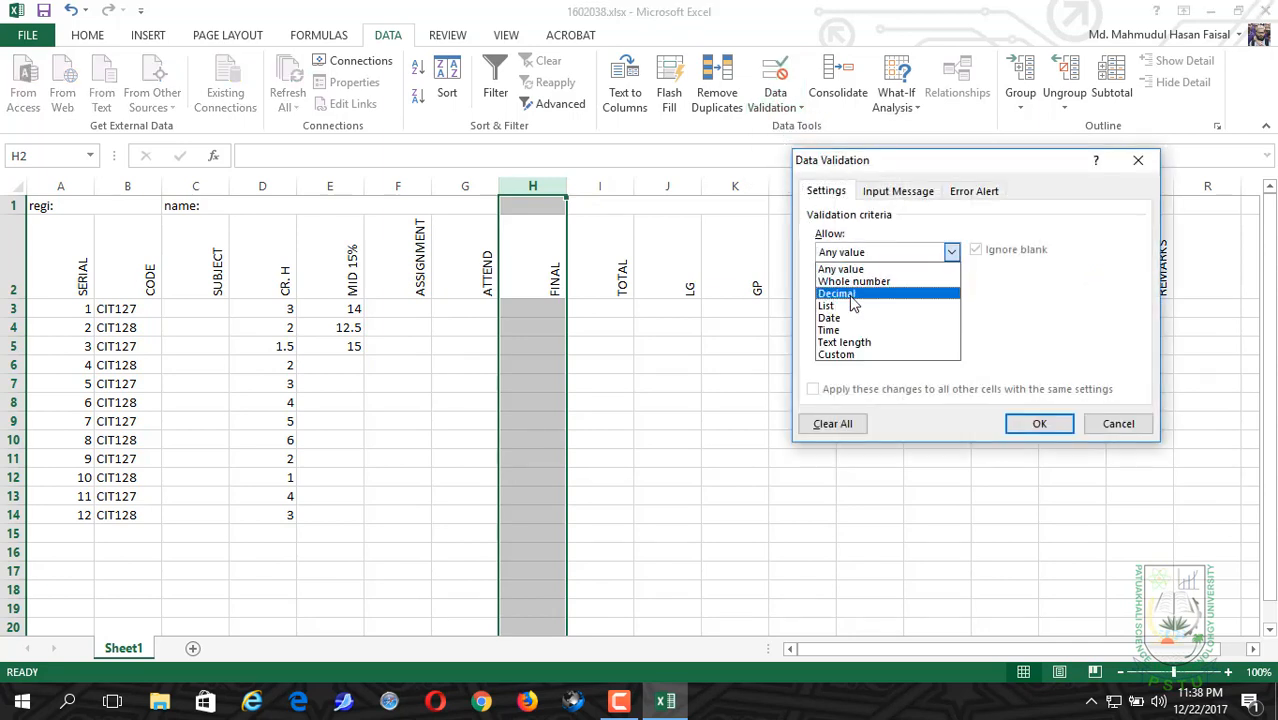
click(850, 295)
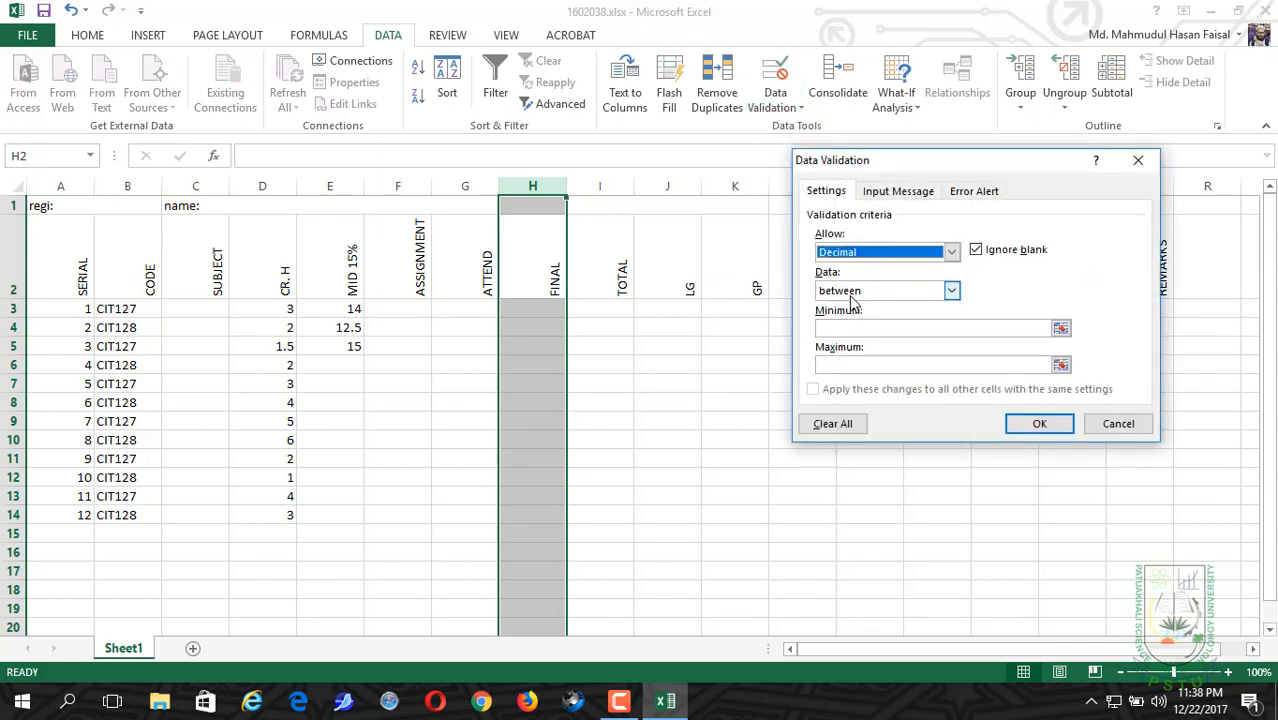
click(855, 290)
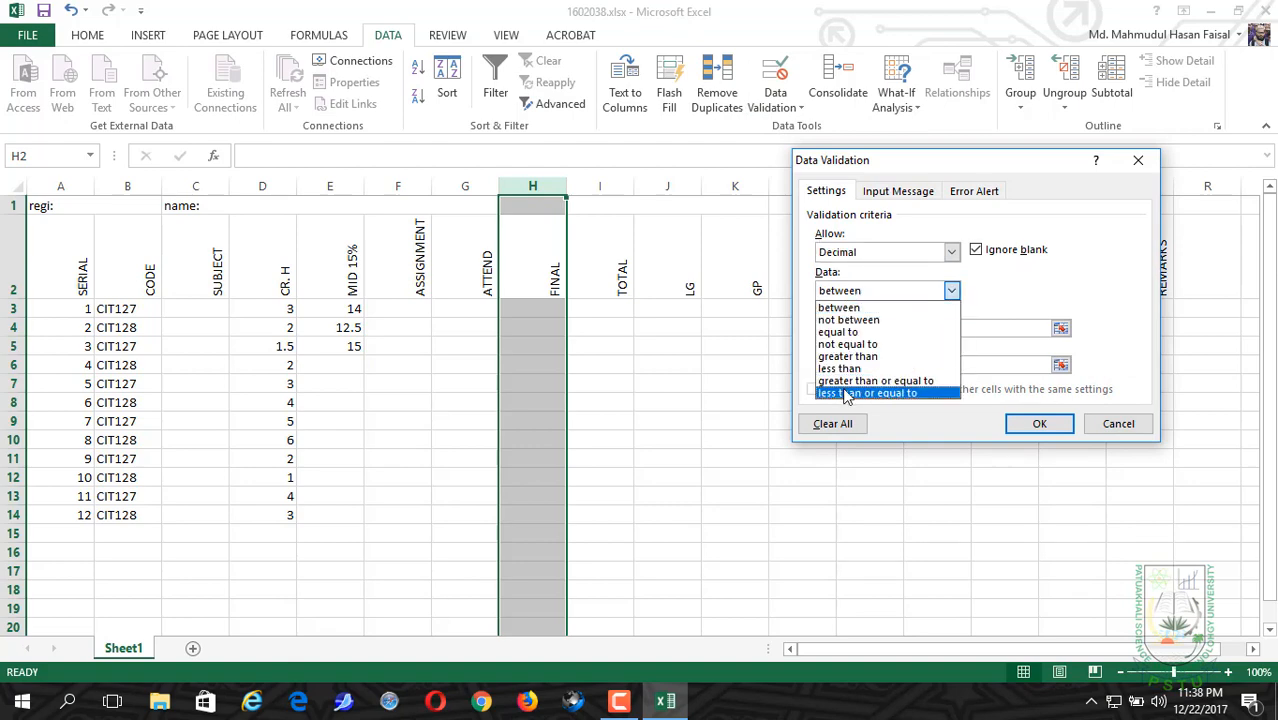
click(866, 392)
click(832, 330)
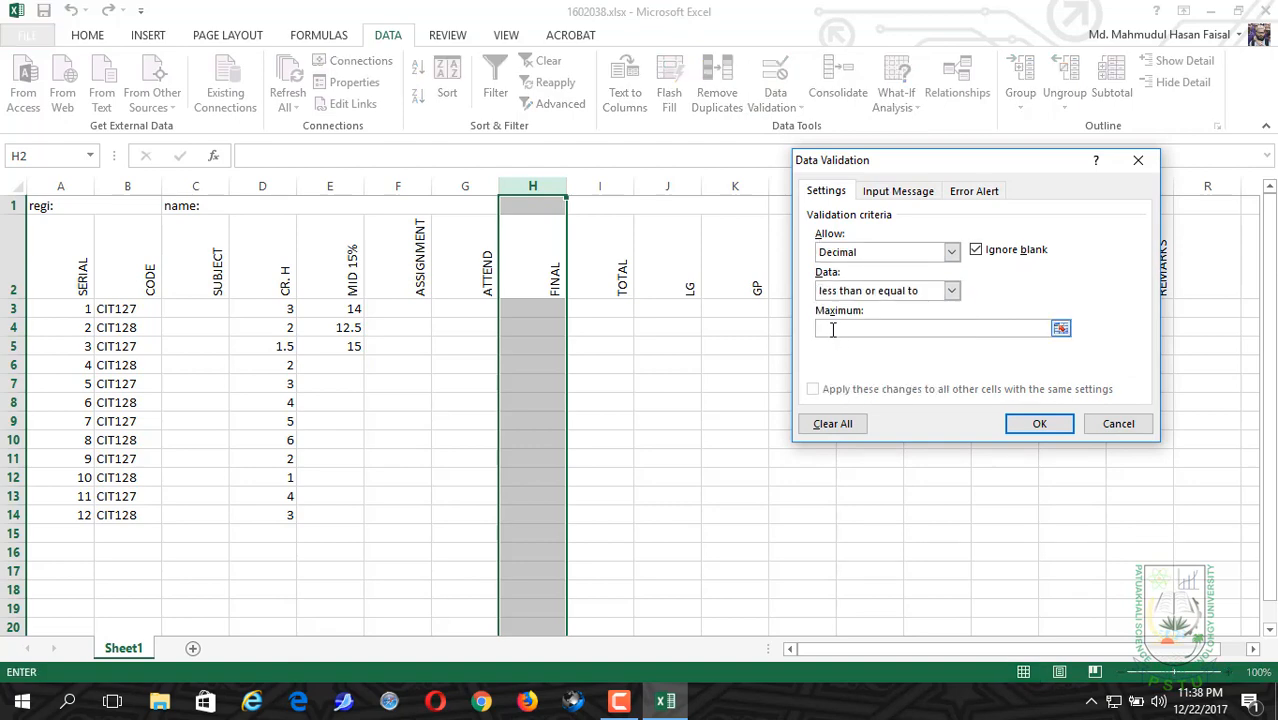
text(70)
key(Return)
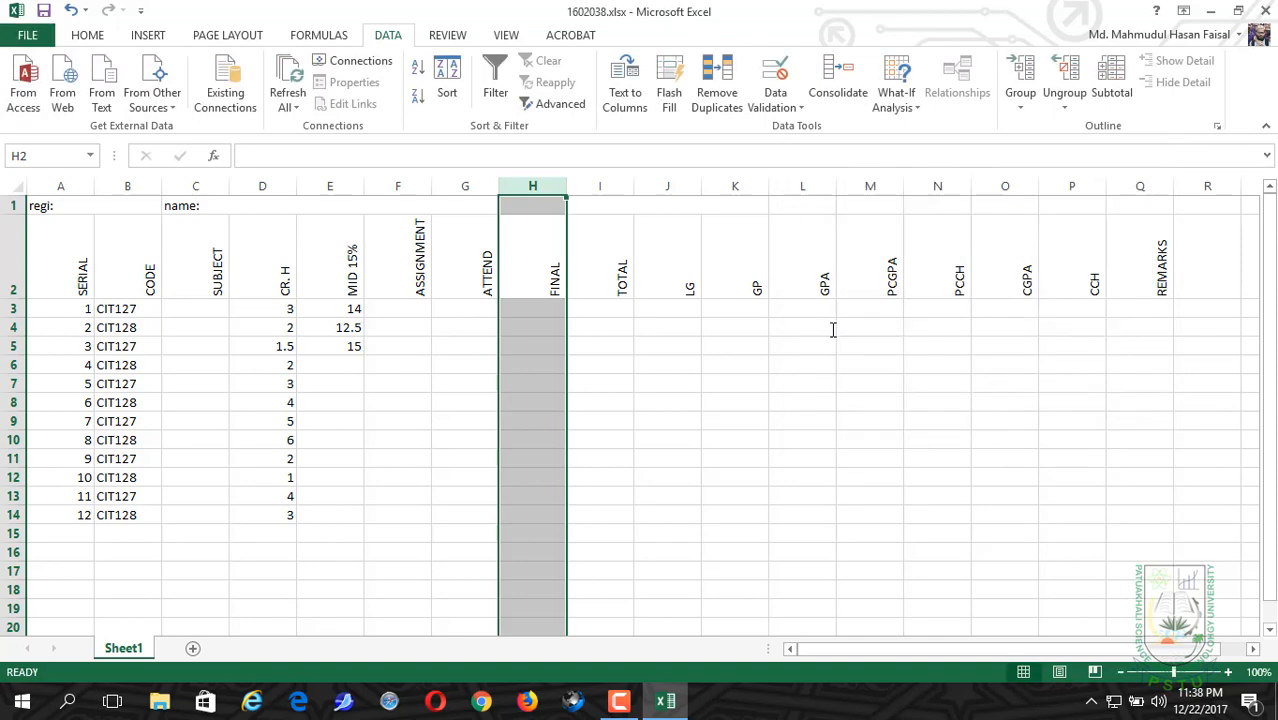
Step: Enter the first course's marks in row 3: assignment 4, attendance 7 and final 45
click(396, 308)
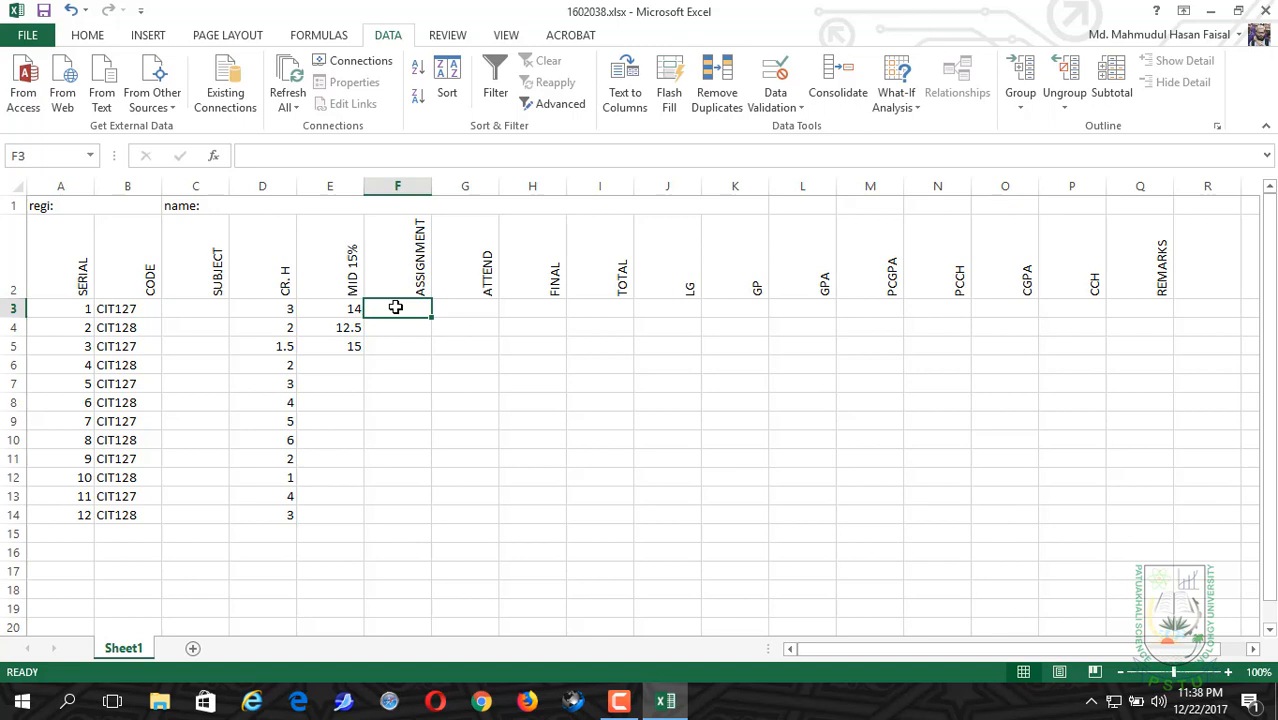
text(4)
key(Tab)
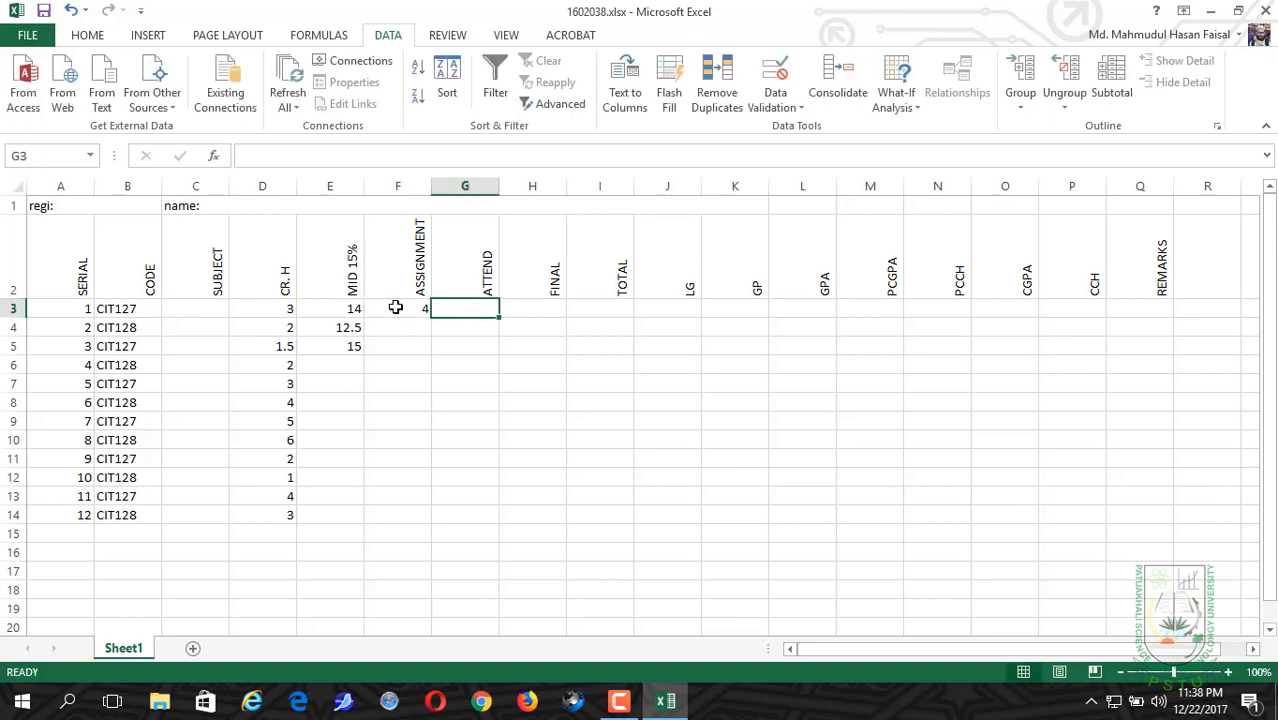
text(7)
key(Tab)
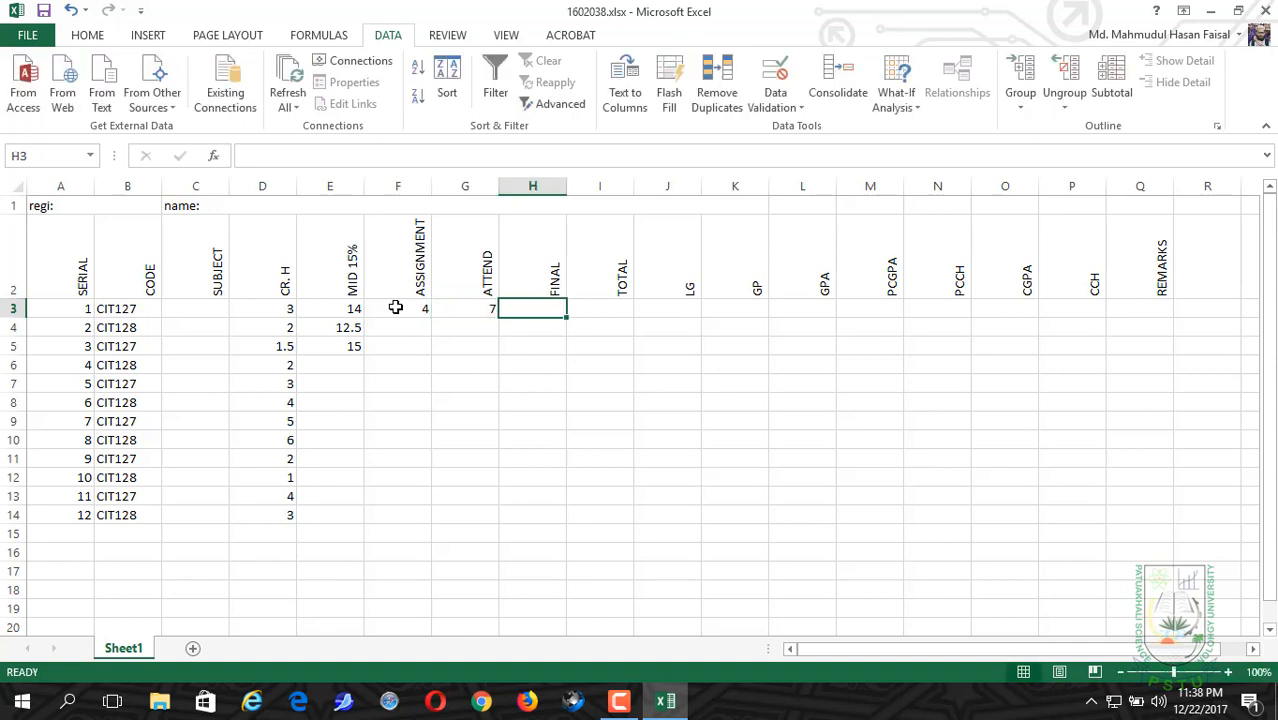
text(45)
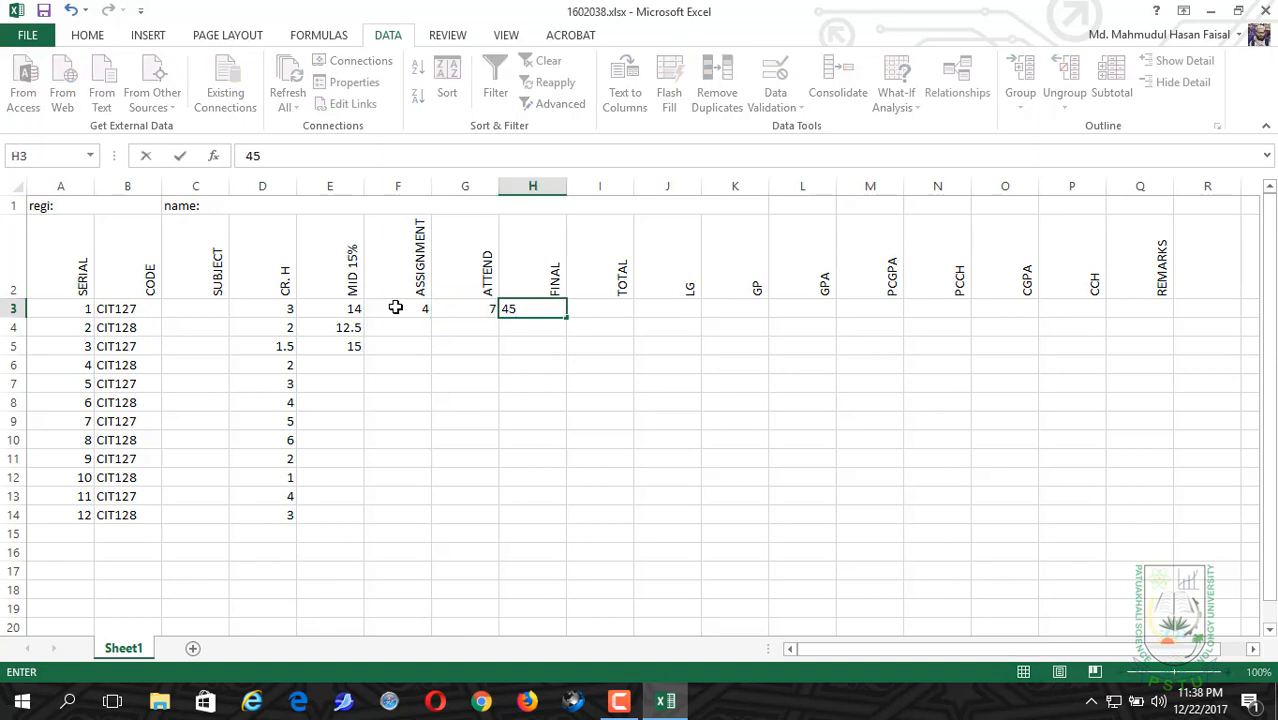
key(Tab)
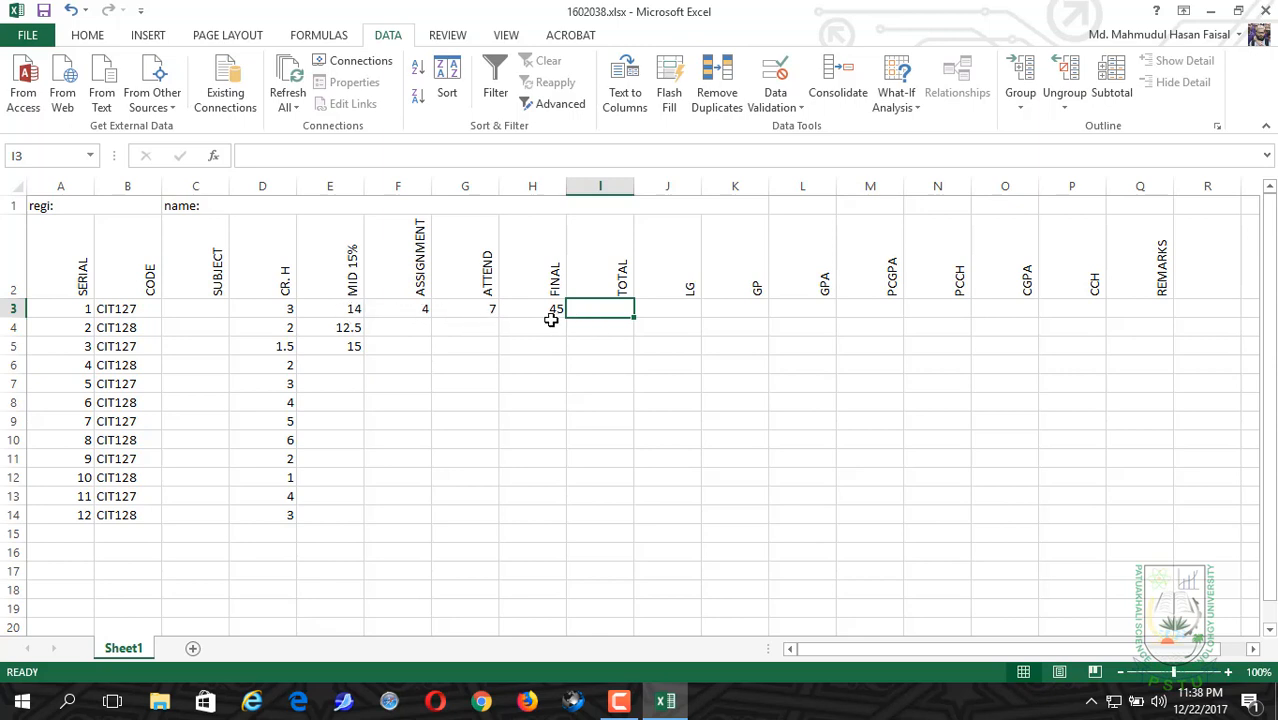
Step: Enter the formula =SUM(E3:H3) in cell I3 to total the first course's marks
click(250, 150)
text(=)
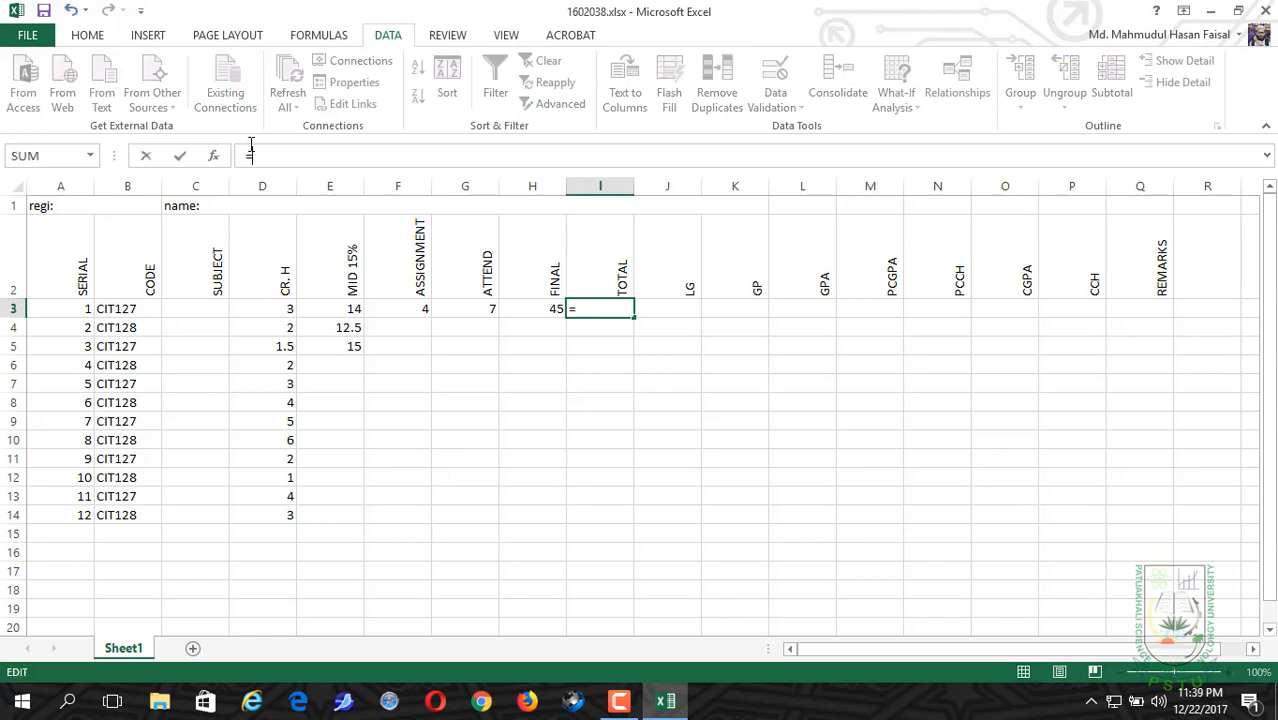
text(SUM)
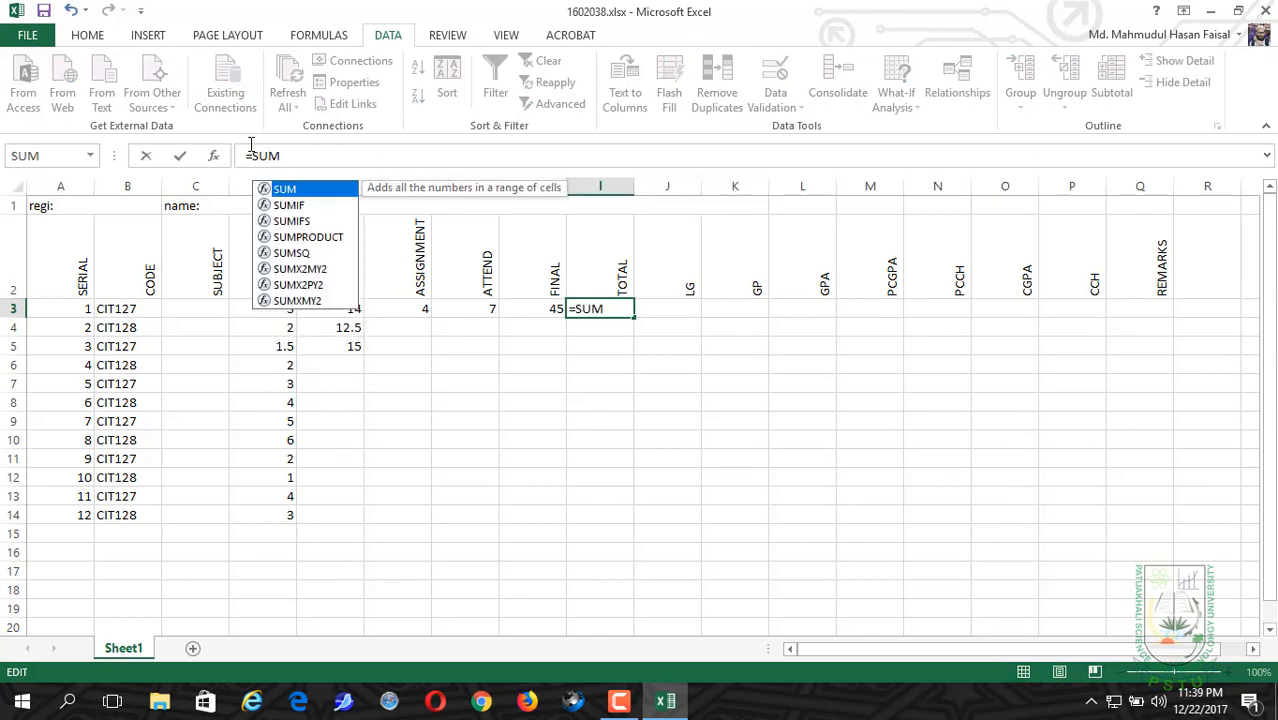
text(()
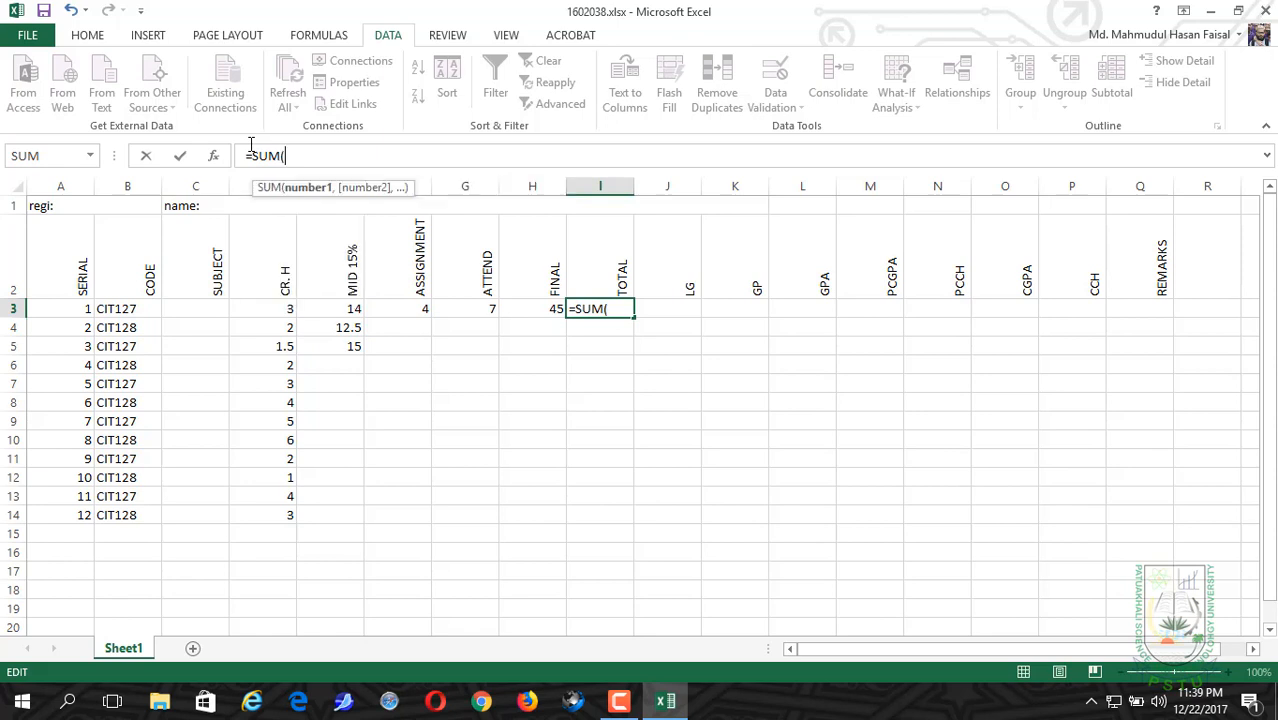
click(337, 308)
drag(367, 309, 508, 313)
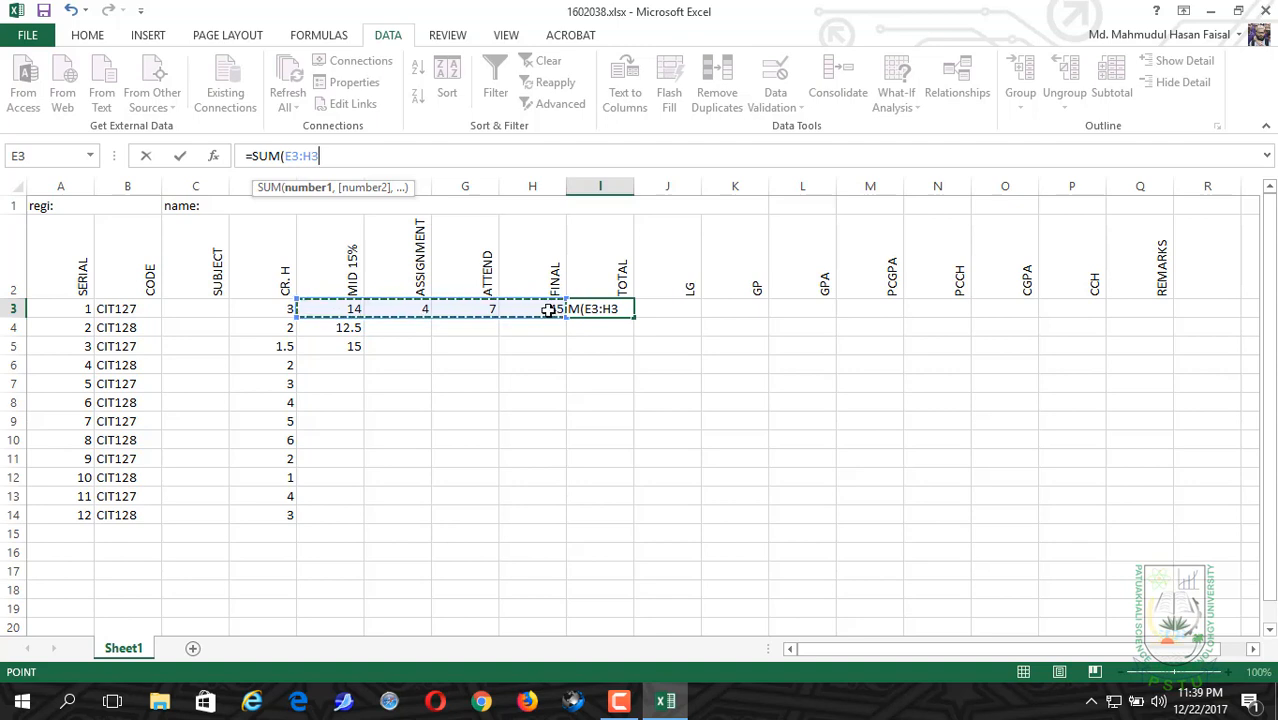
text())
click(466, 156)
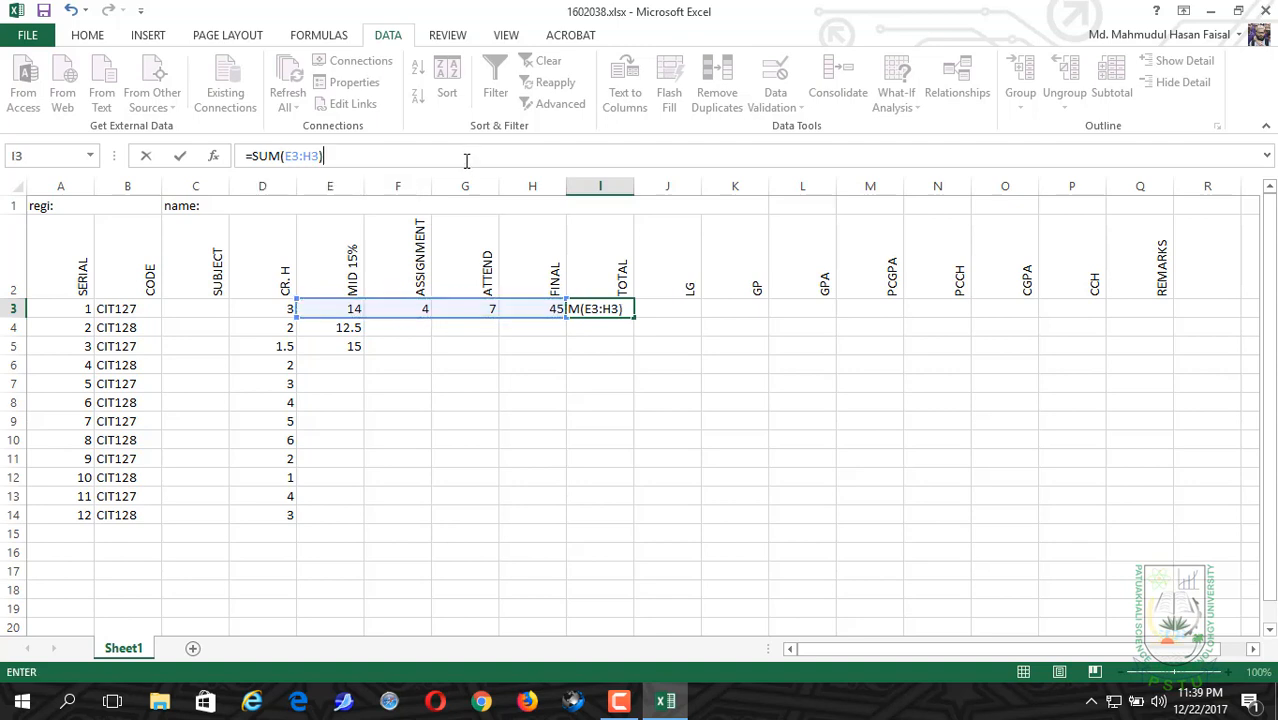
key(Return)
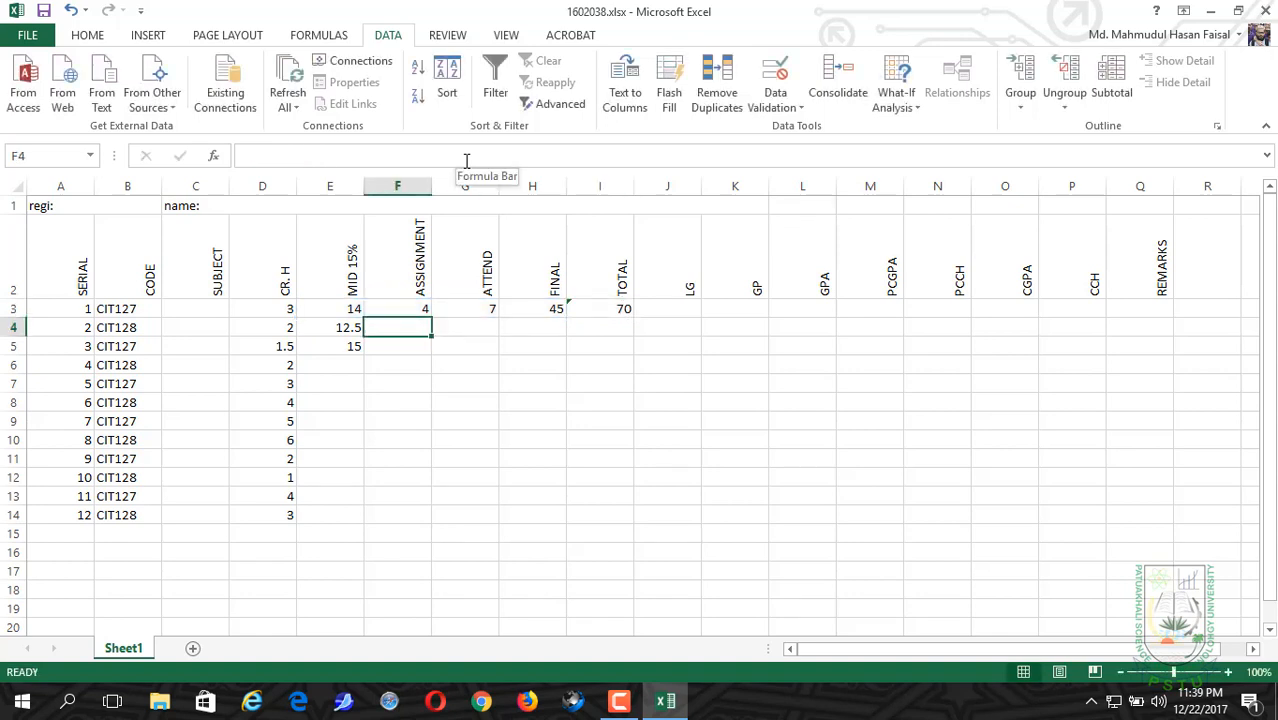
Step: Fill the total formula from cell I3 down to I14 for all twelve courses
click(650, 312)
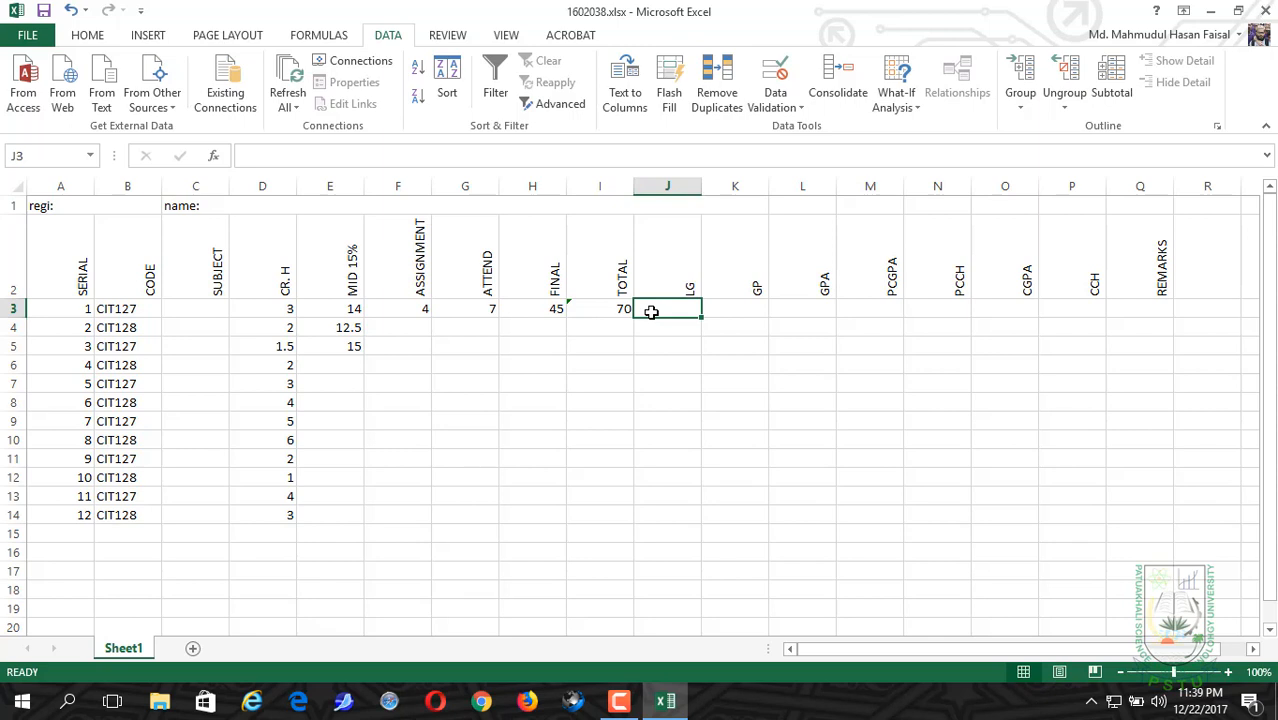
click(595, 310)
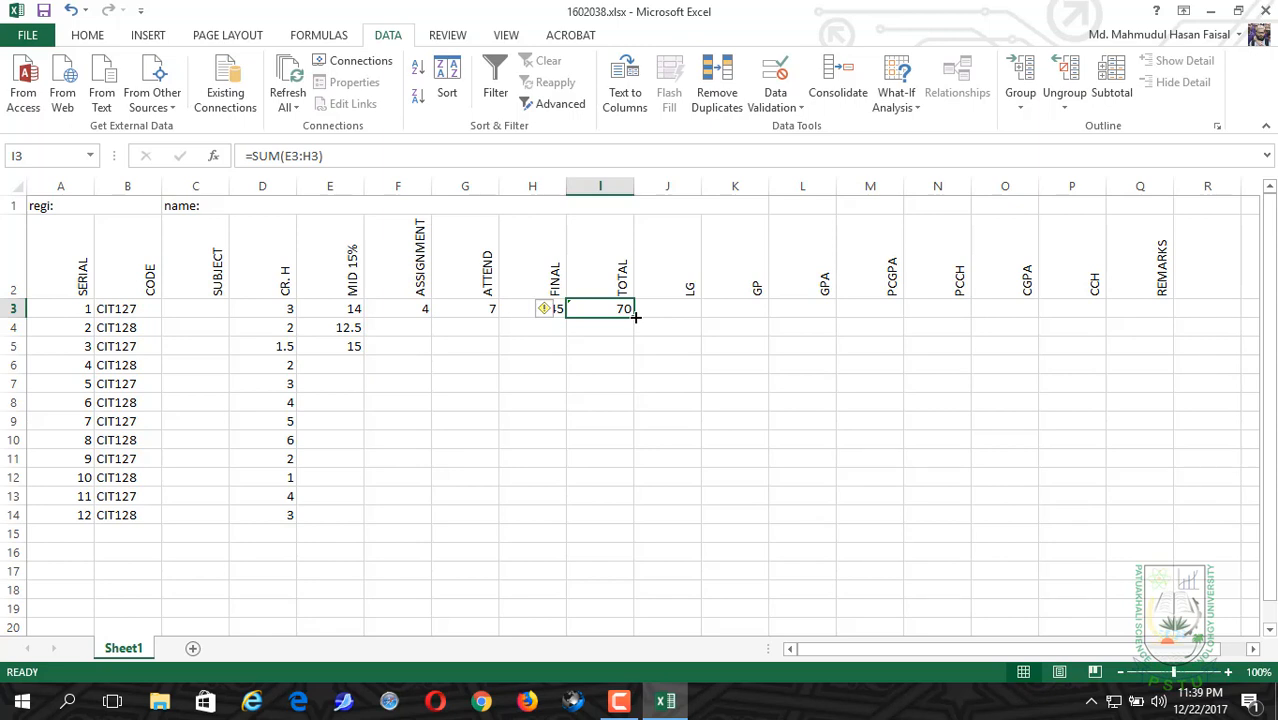
drag(635, 316, 635, 316)
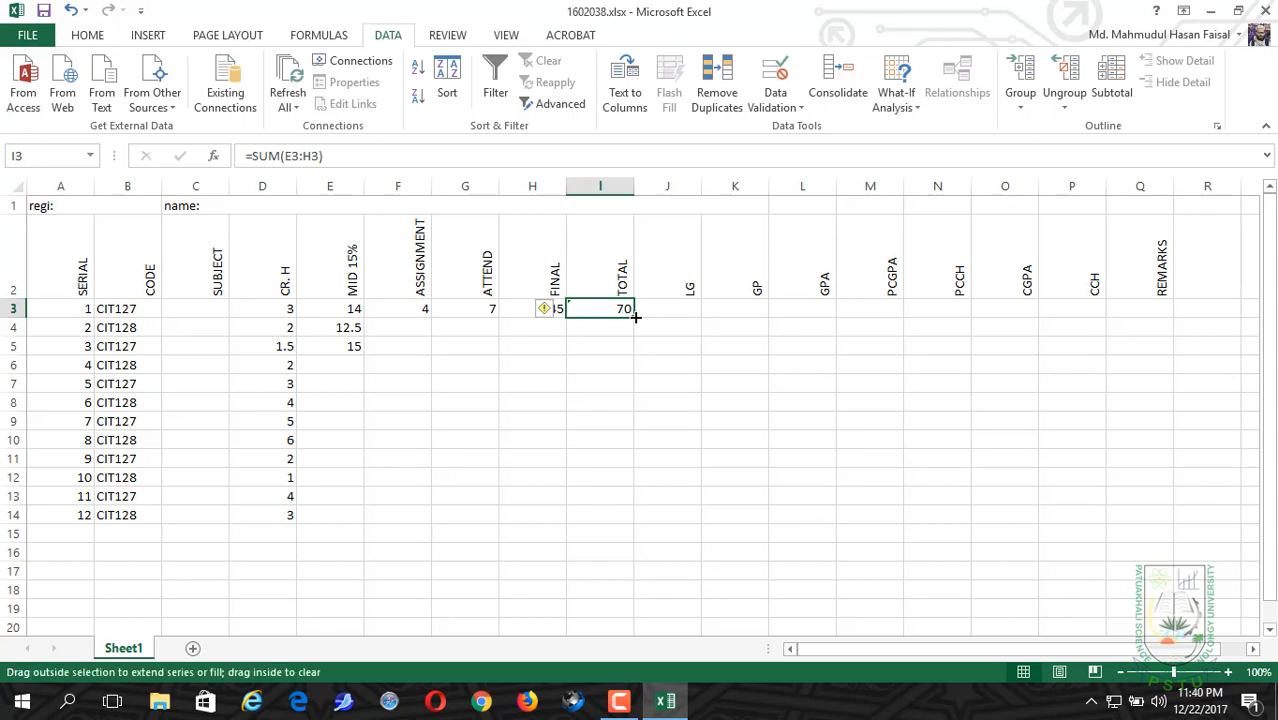
drag(635, 316, 640, 523)
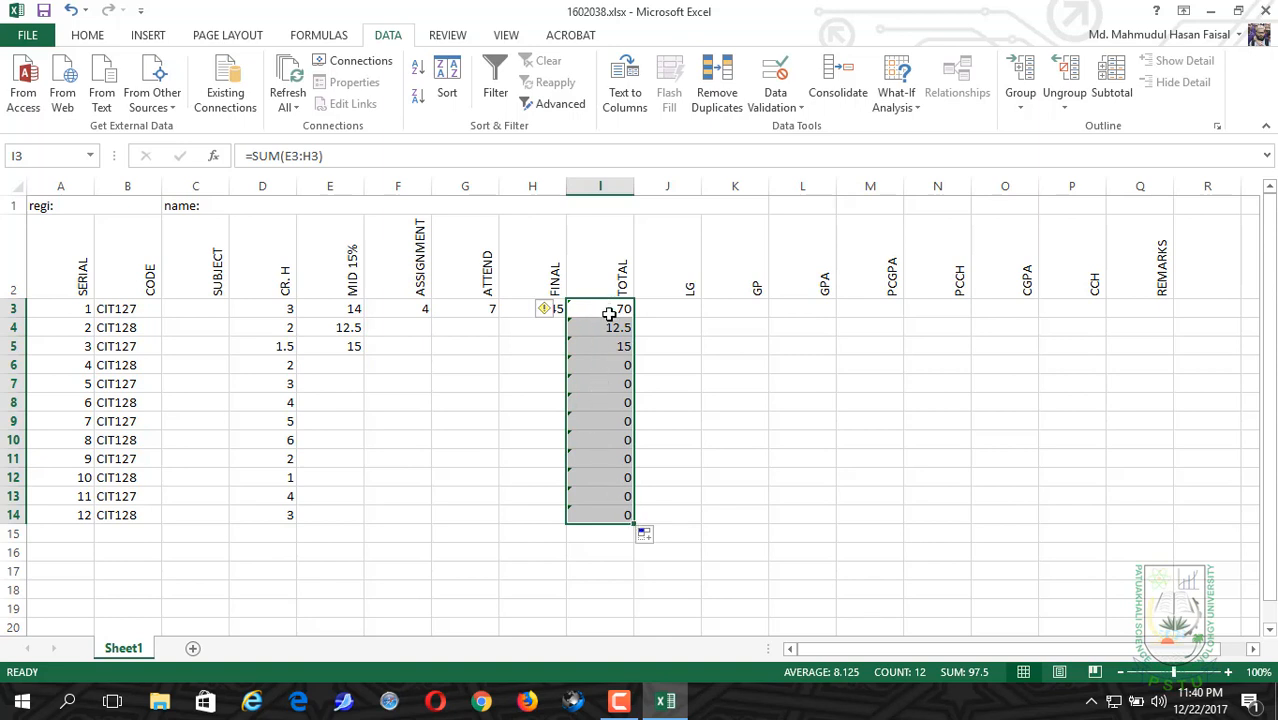
Step: Start an IF formula in cell J3, the first course's LG cell
click(608, 313)
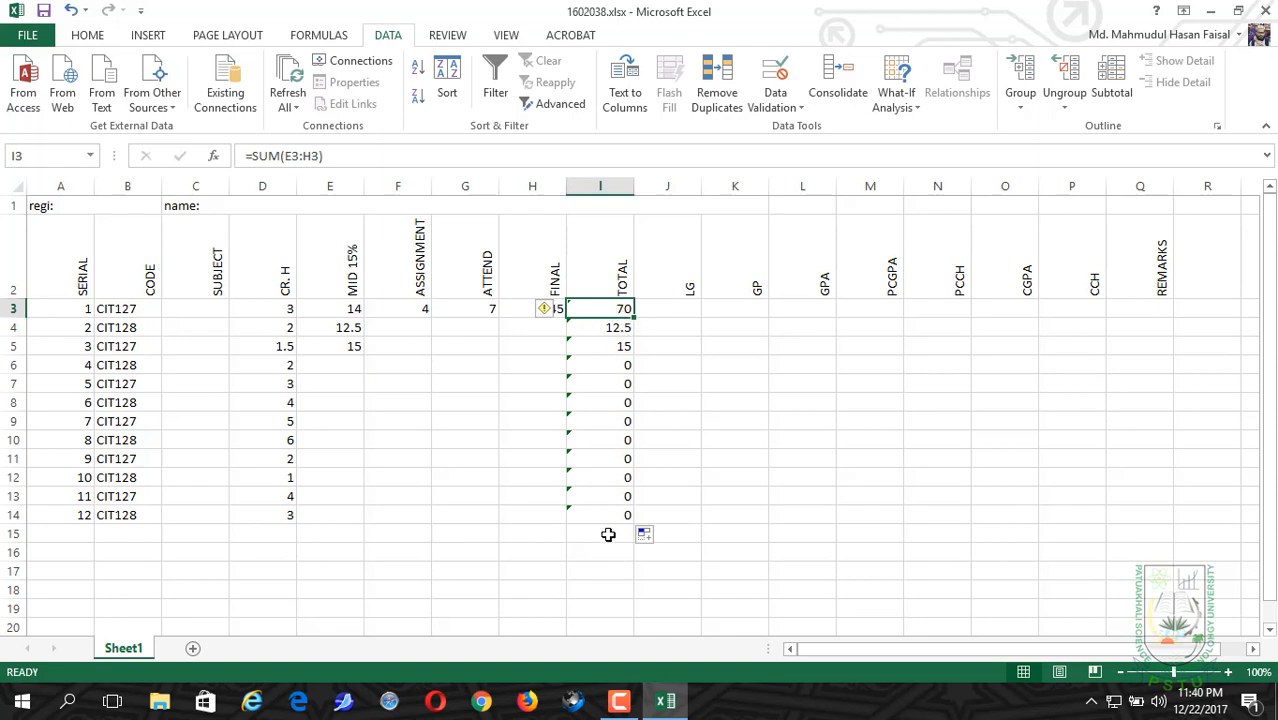
click(664, 313)
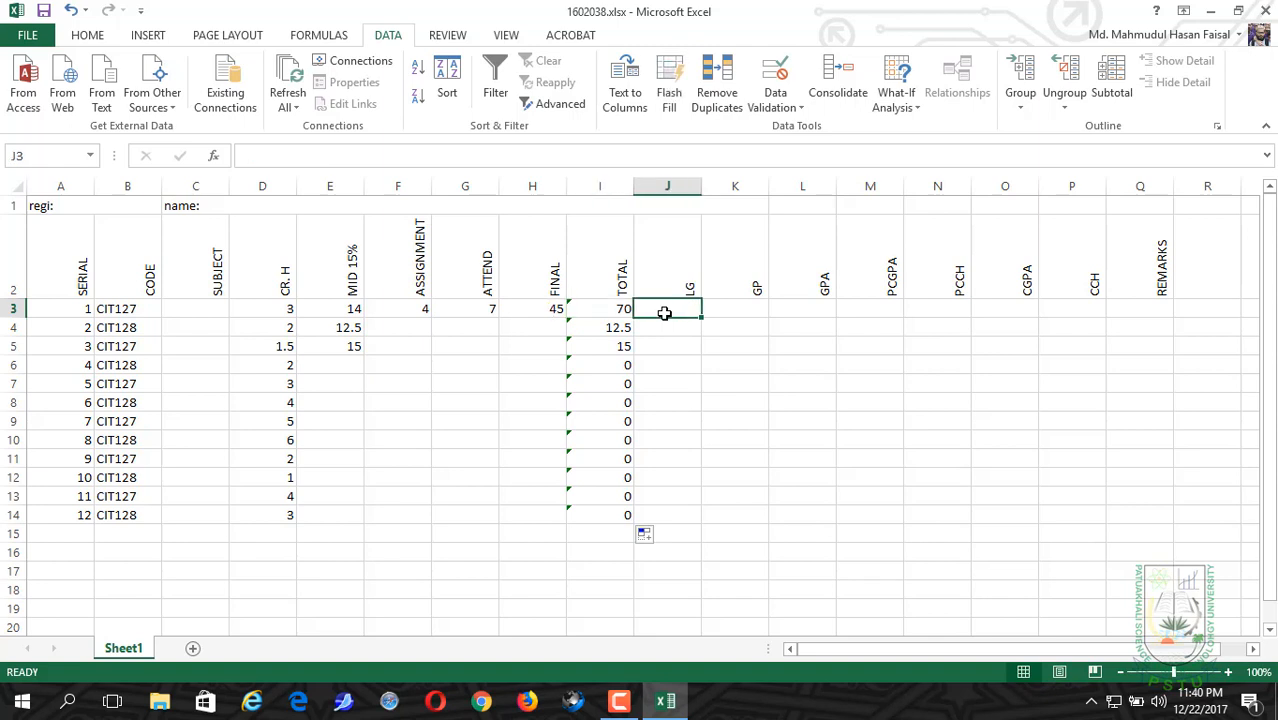
click(566, 152)
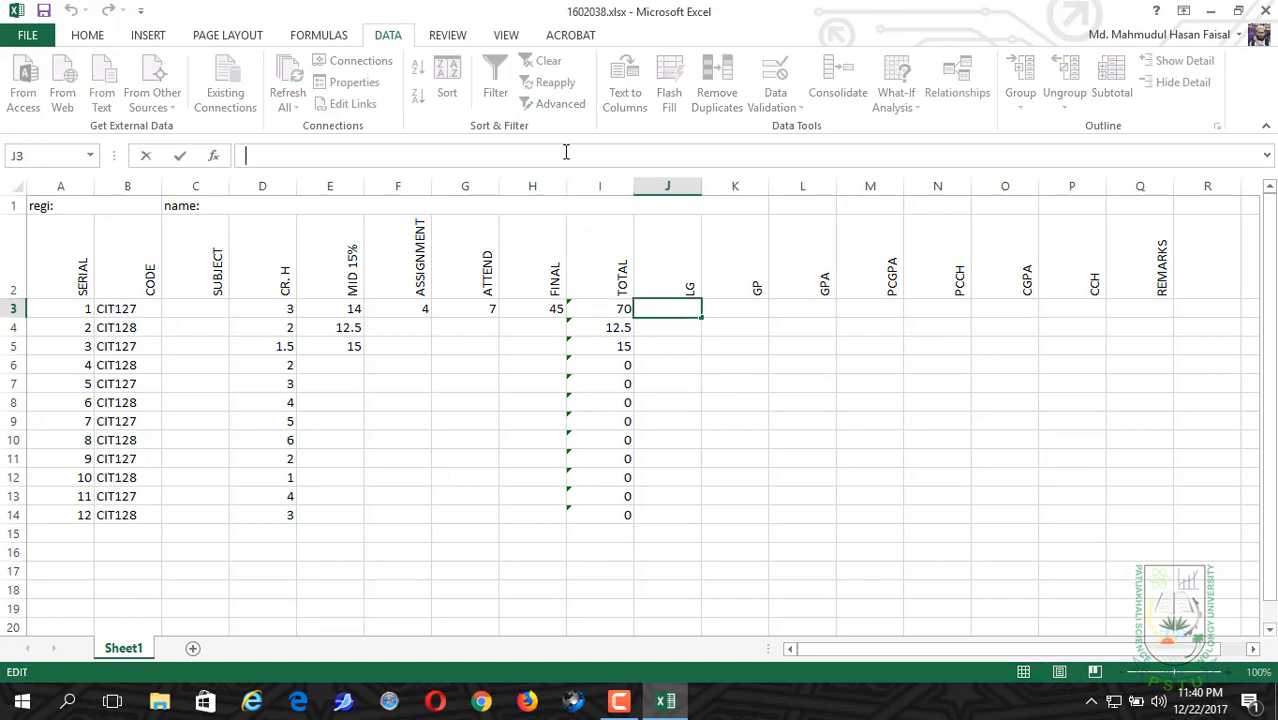
text(=FE)
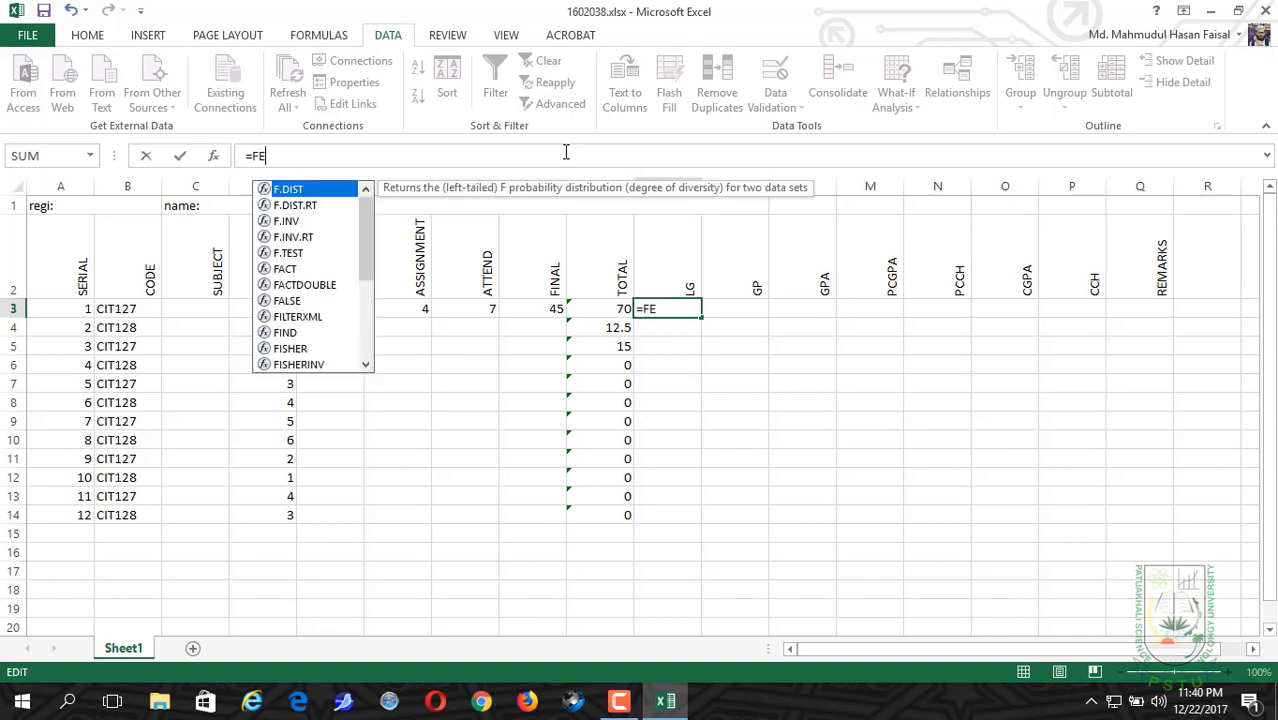
key(BackSpace)
key(BackSpace)
text(IF)
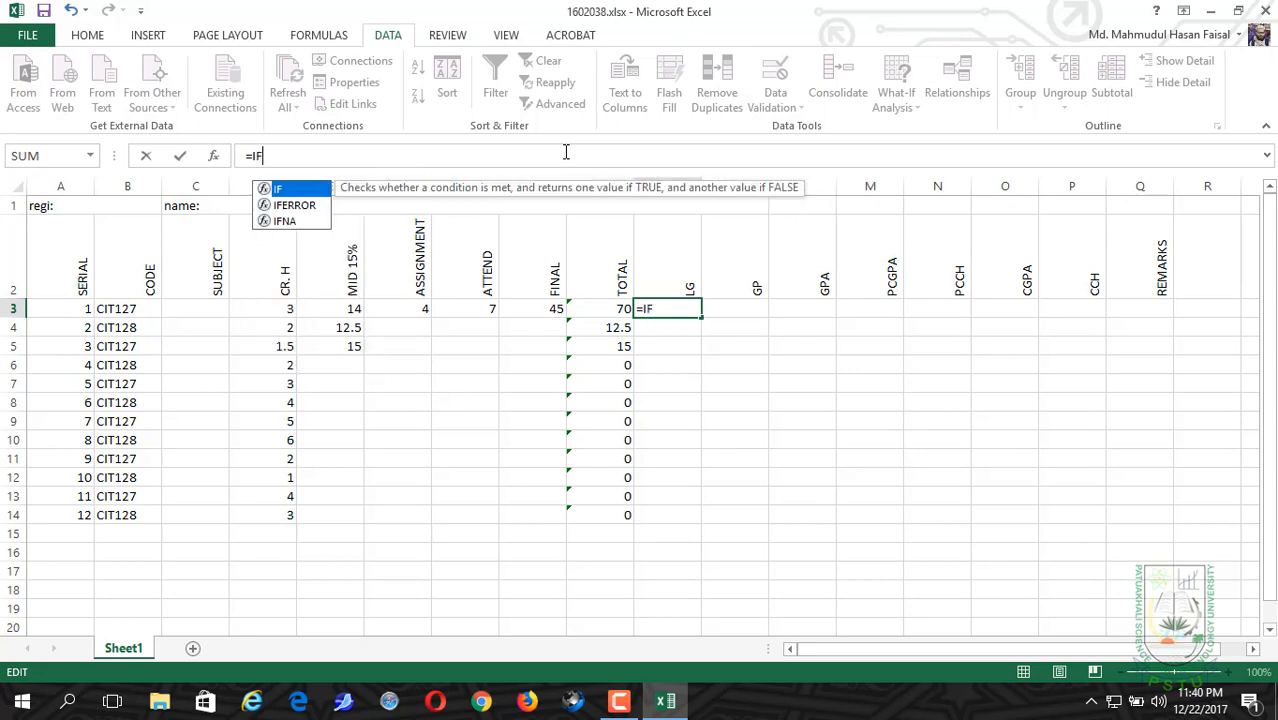
text(()
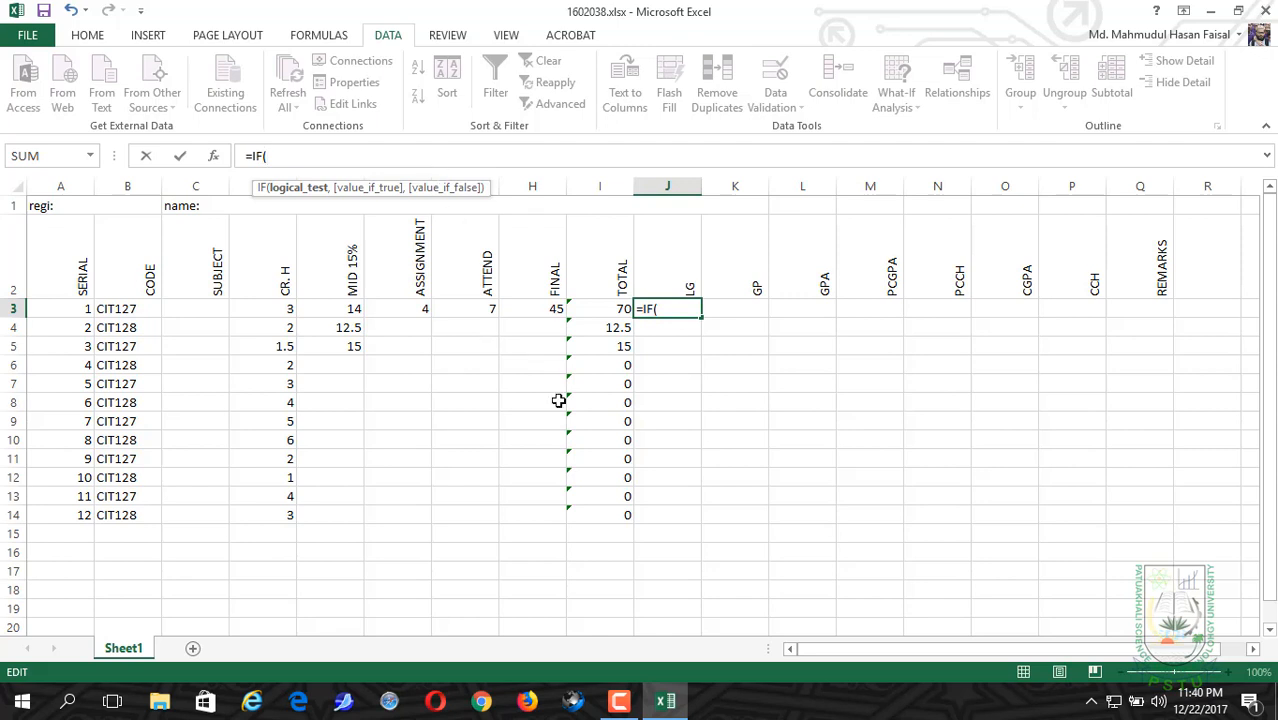
Step: Make the first condition of the J3 formula return "A+" when I3>=80, ready for a value-if-false argument
click(590, 308)
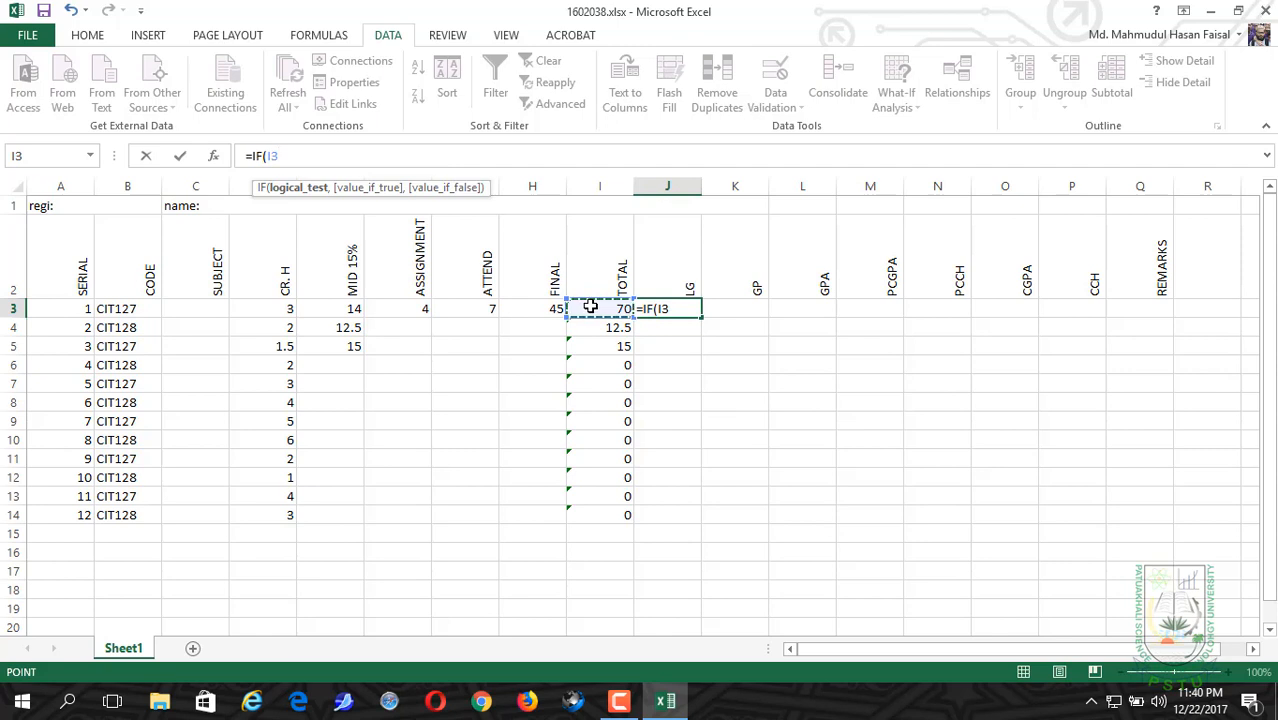
text(>=)
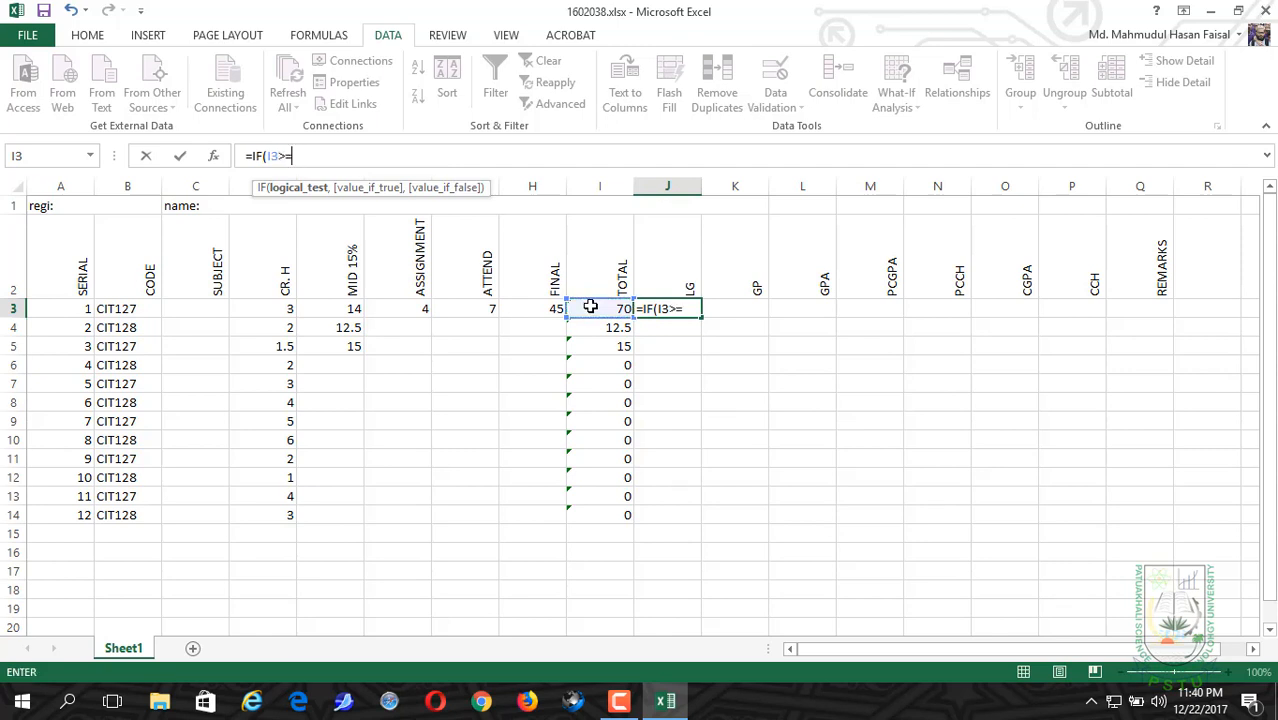
text(80, )
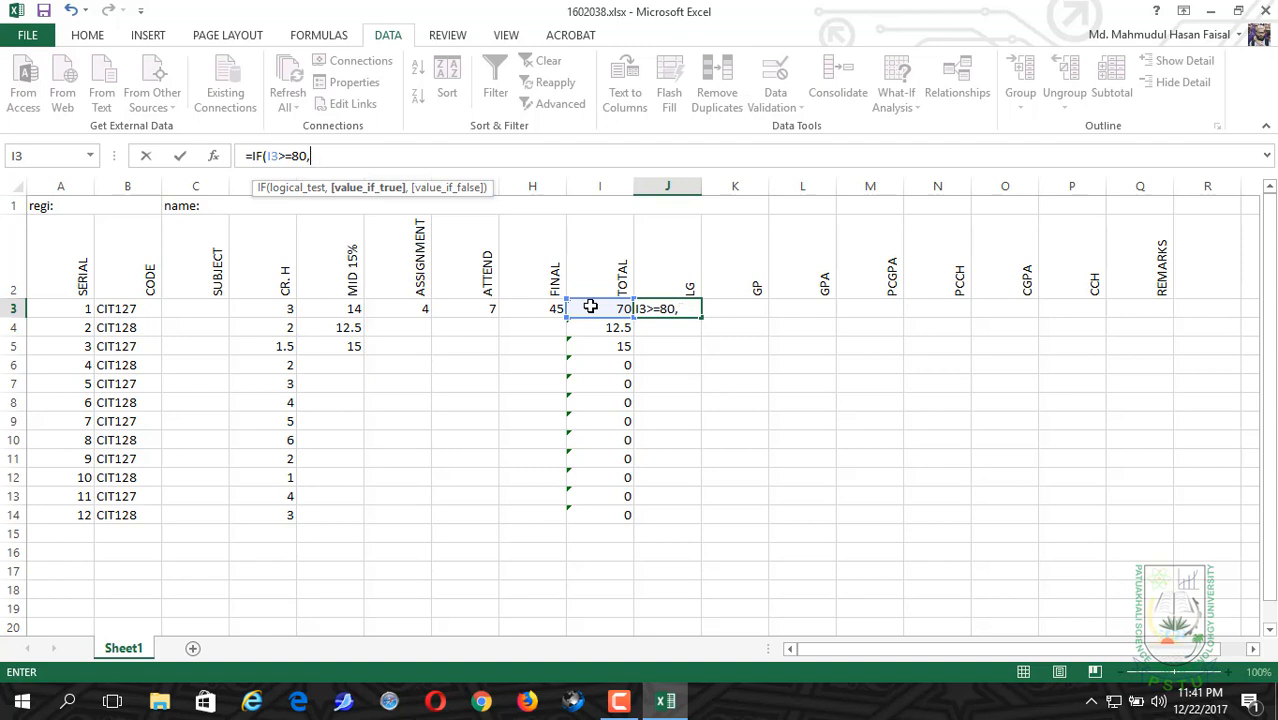
text("A+",)
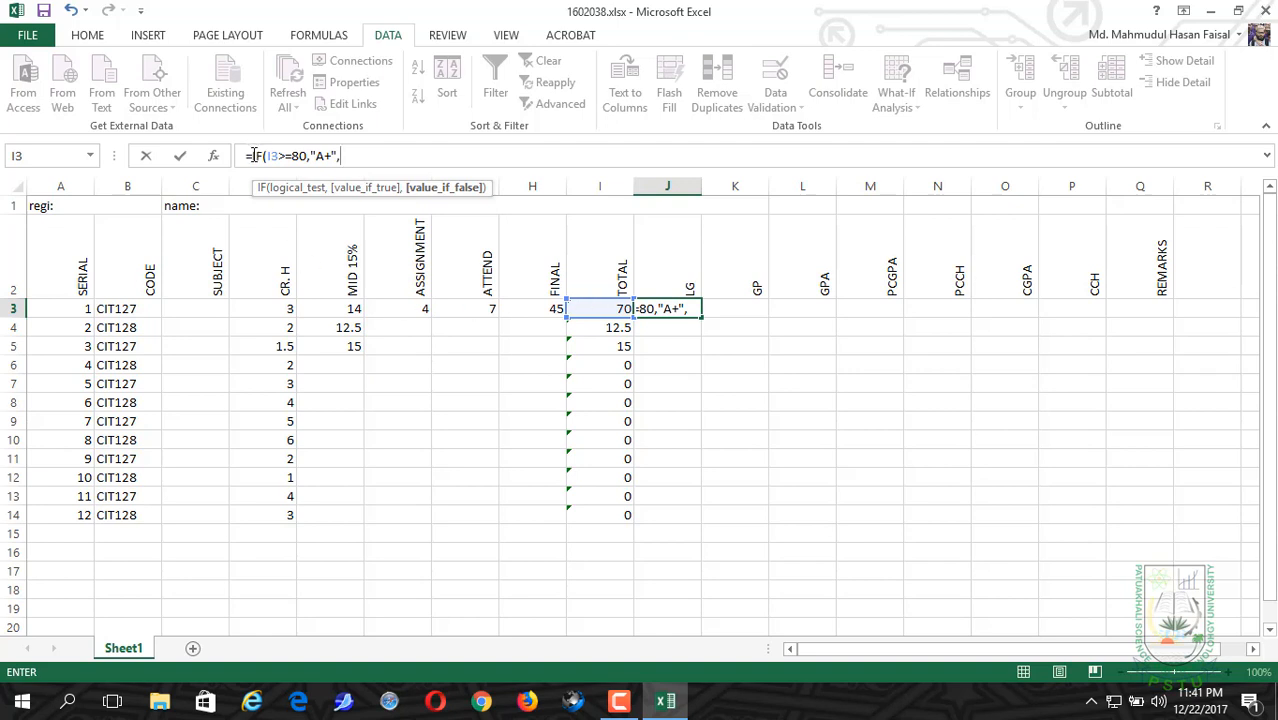
Step: Duplicate the IF clause as a nested condition in the J3 formula and change it to I3>=75 returning "A"
drag(252, 156, 342, 156)
key(ctrl+c)
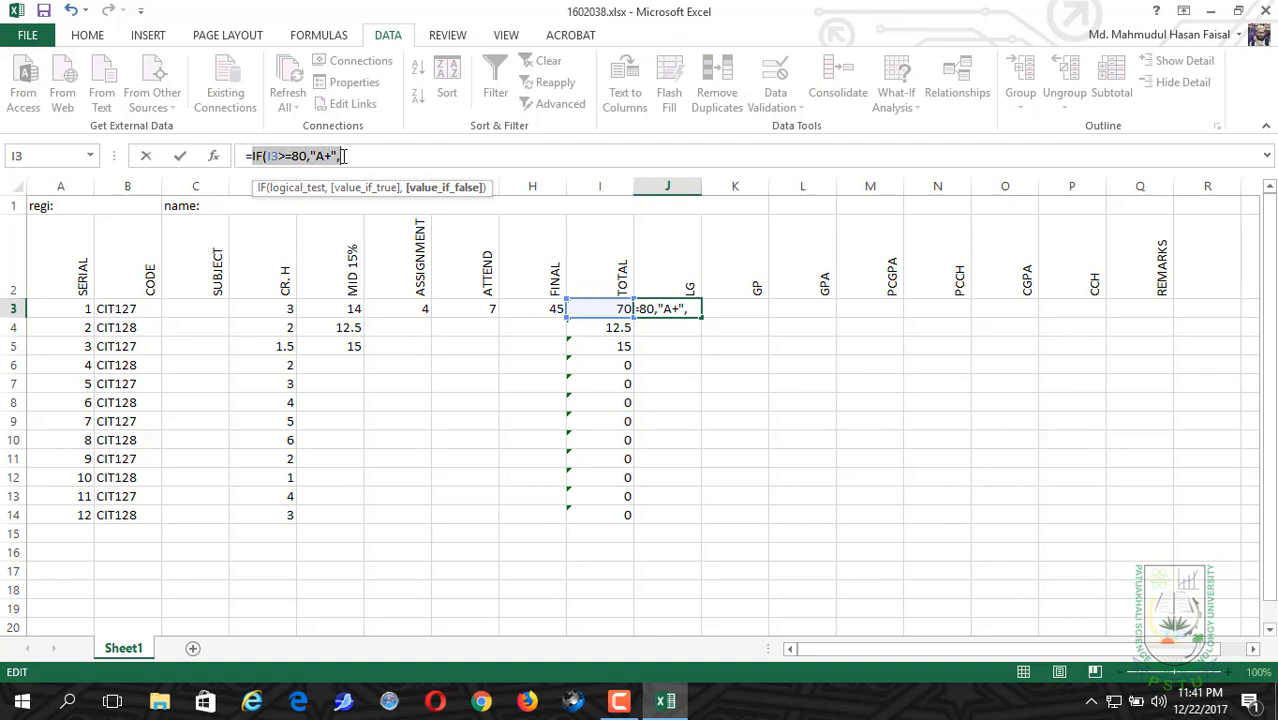
click(341, 156)
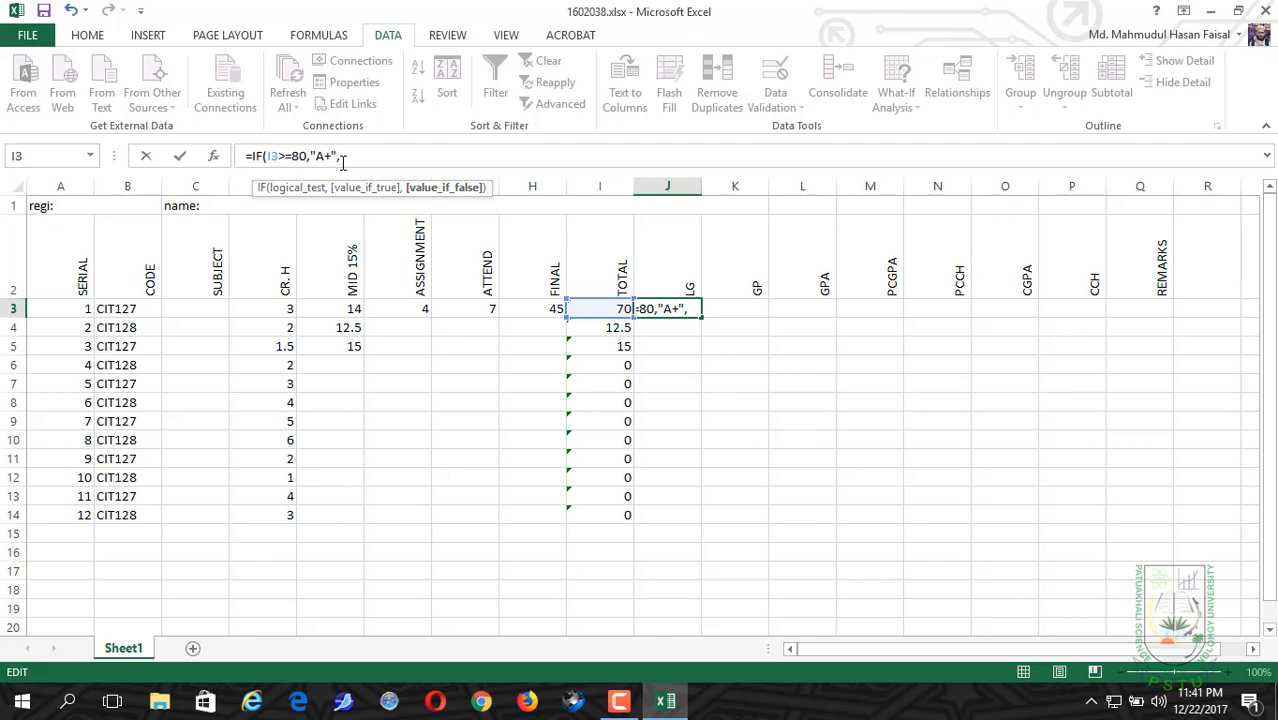
key(ctrl+v)
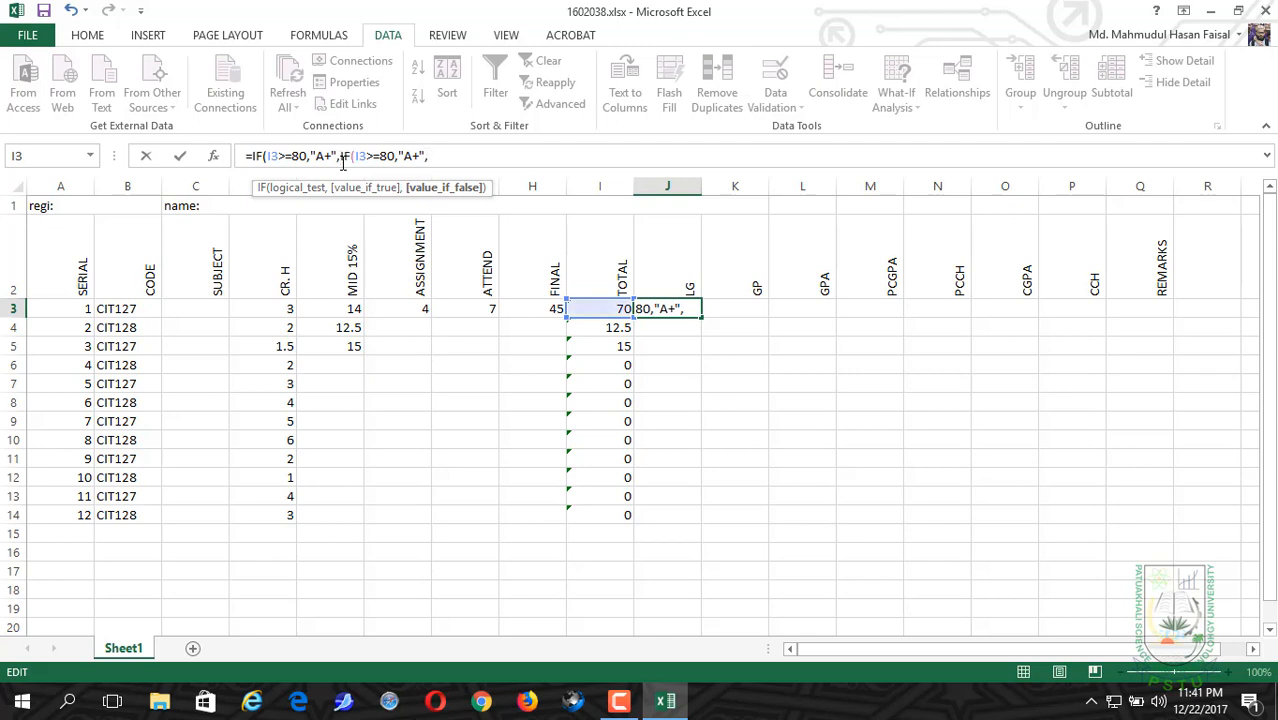
click(395, 156)
key(BackSpace)
key(BackSpace)
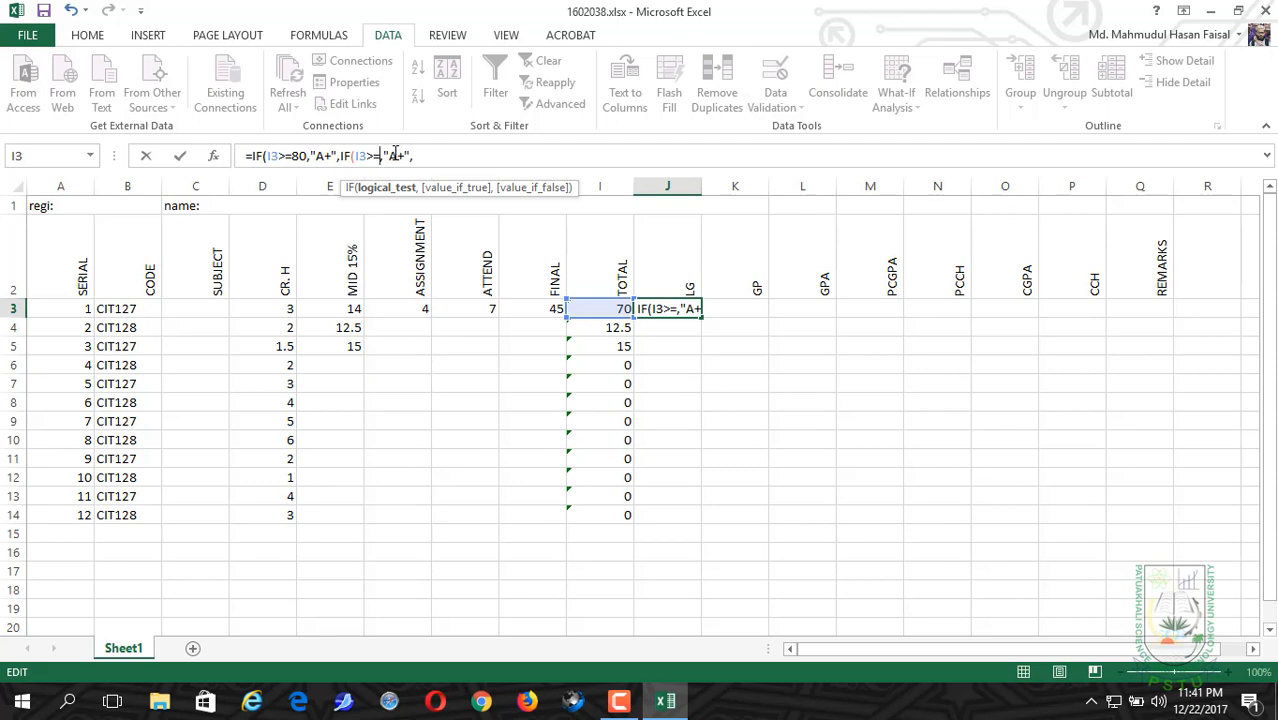
text(75)
key(Right)
key(Right)
key(Right)
key(Right)
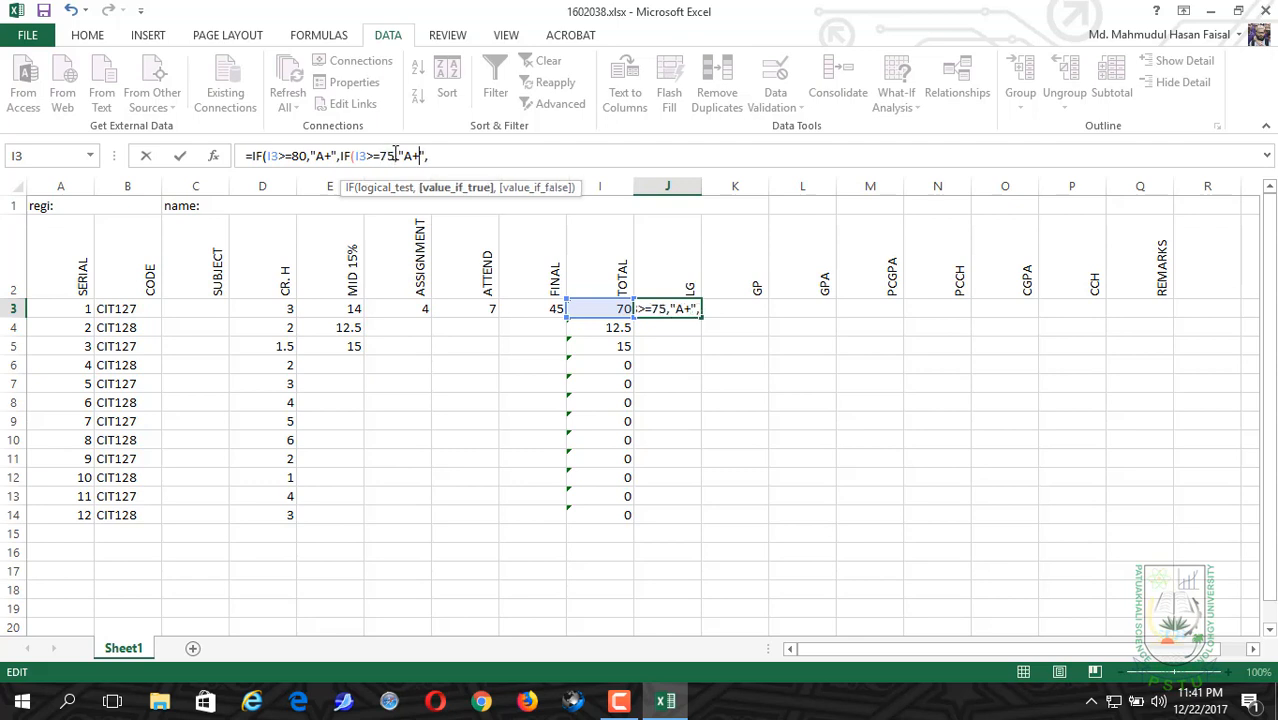
key(BackSpace)
key(Return)
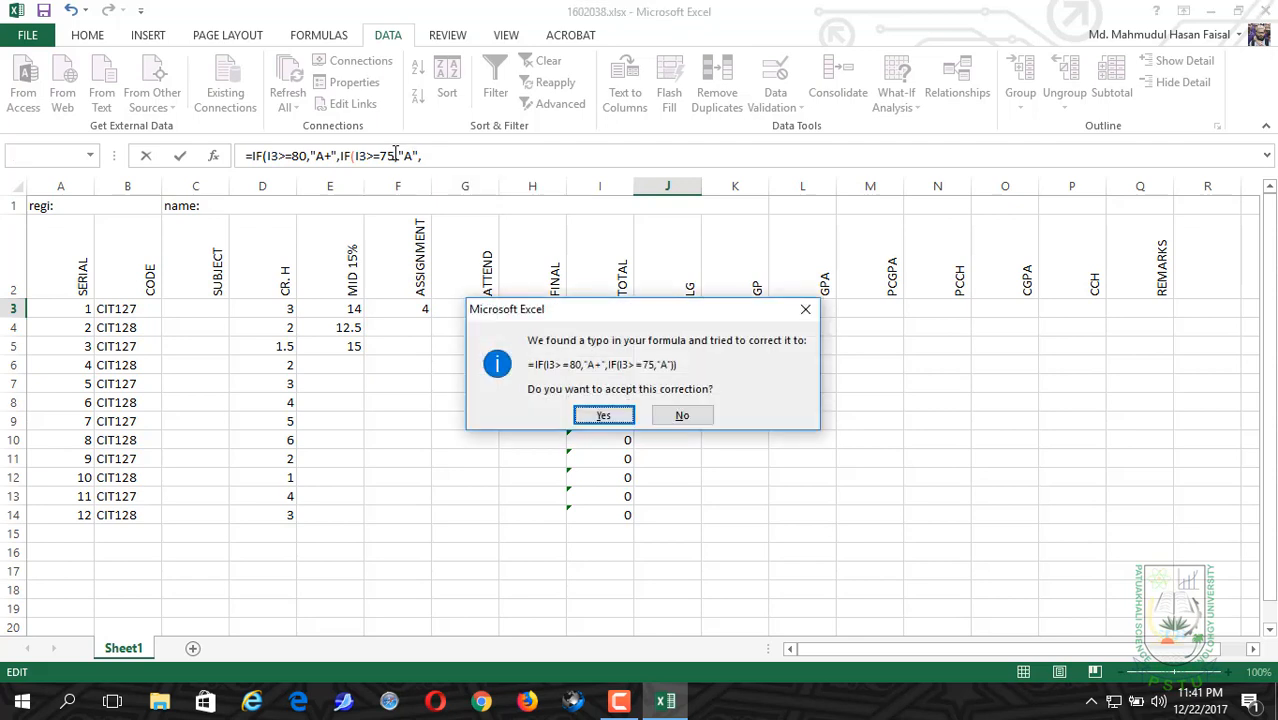
click(805, 309)
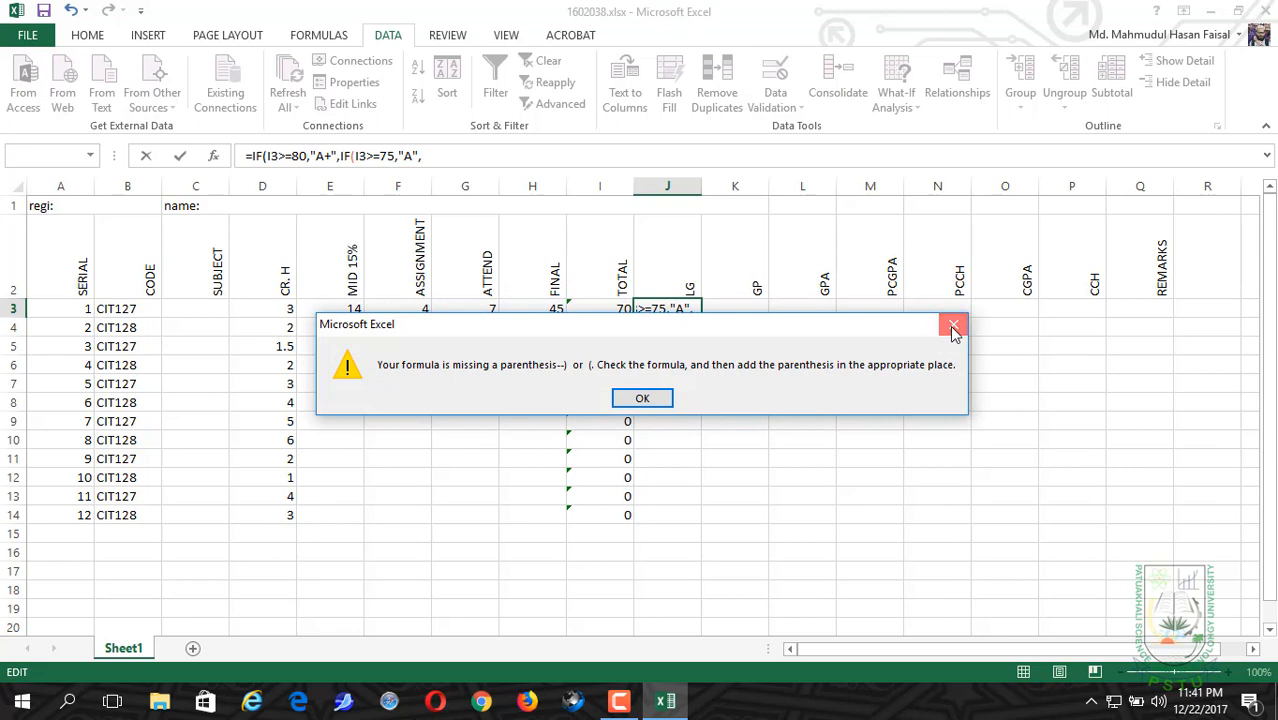
click(953, 324)
Step: Append a third nested IF clause to the J3 formula that returns "A-" when I3>=70
click(440, 155)
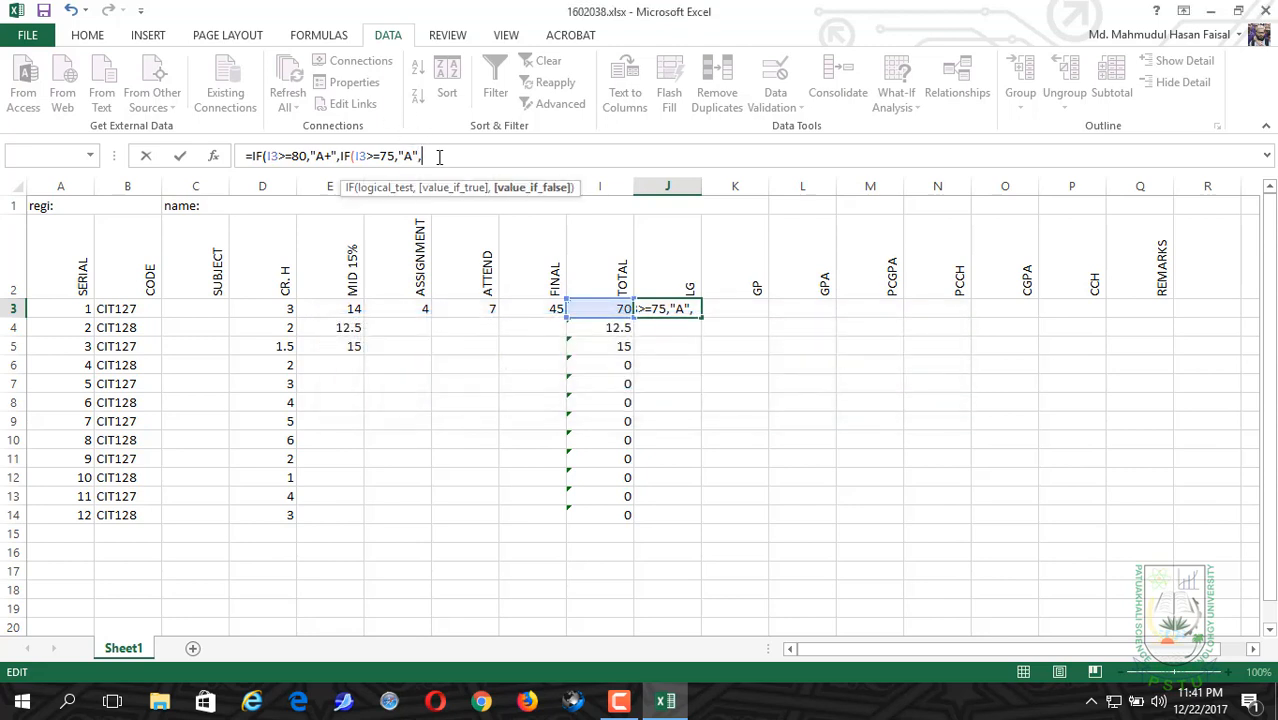
key(ctrl+v)
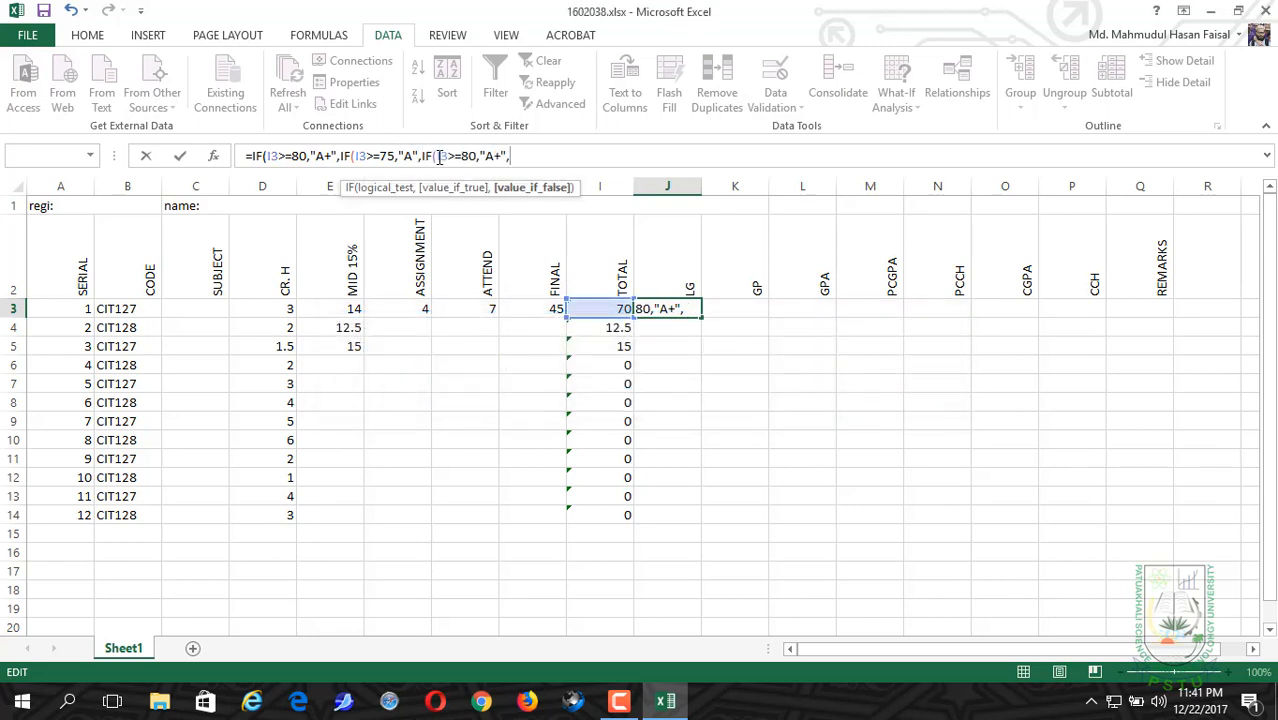
click(472, 155)
key(BackSpace)
text(7)
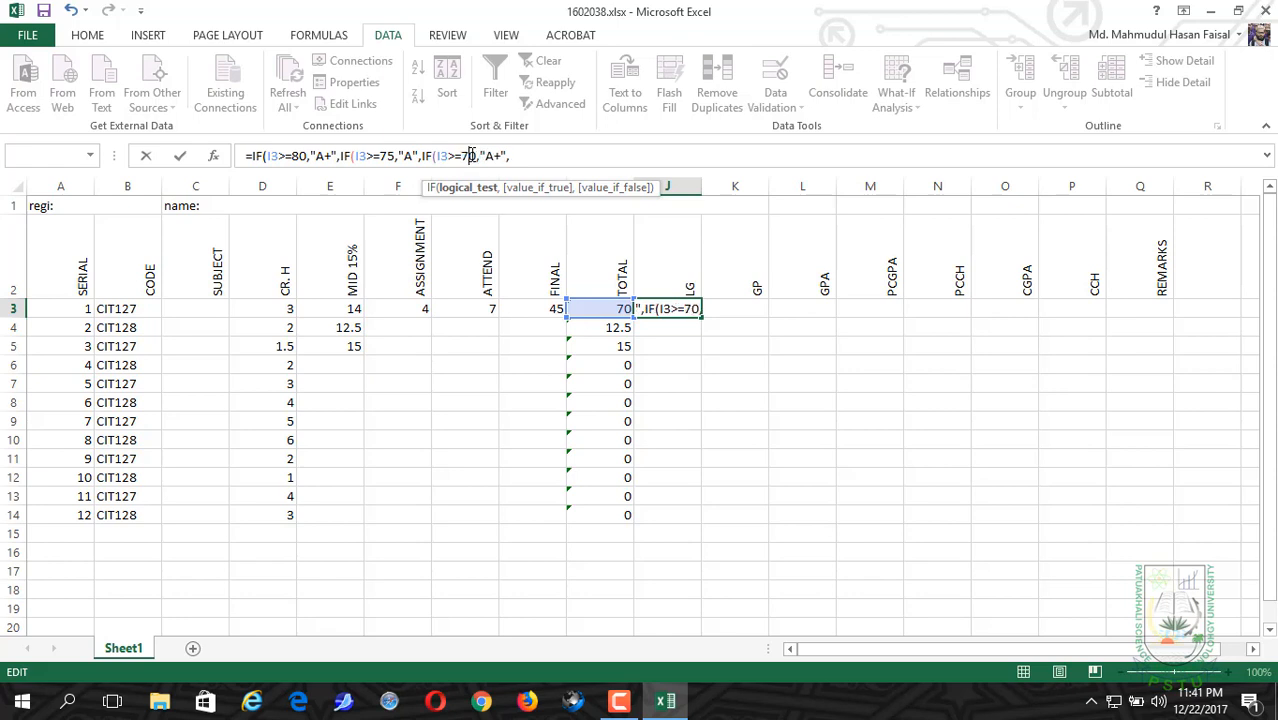
click(502, 156)
key(BackSpace)
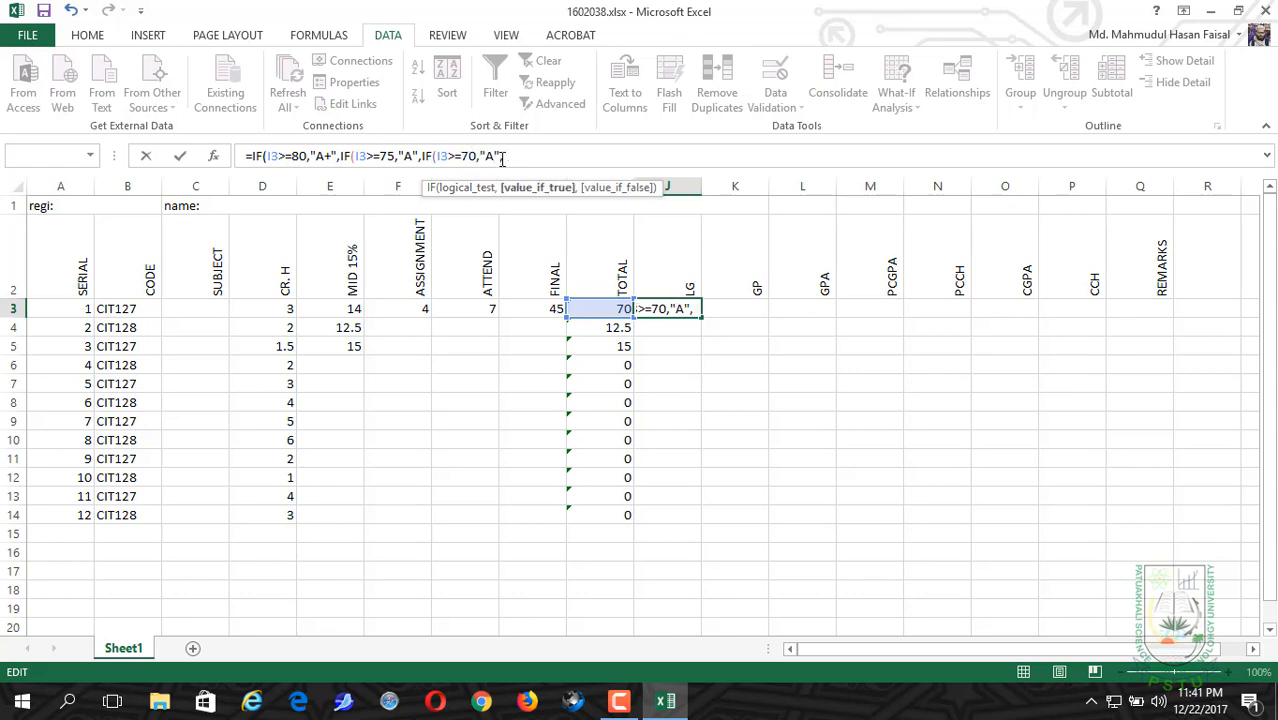
text(-)
Step: Append a fourth nested IF clause to the J3 formula that returns "B+" when I3>=65
click(535, 155)
key(ctrl+v)
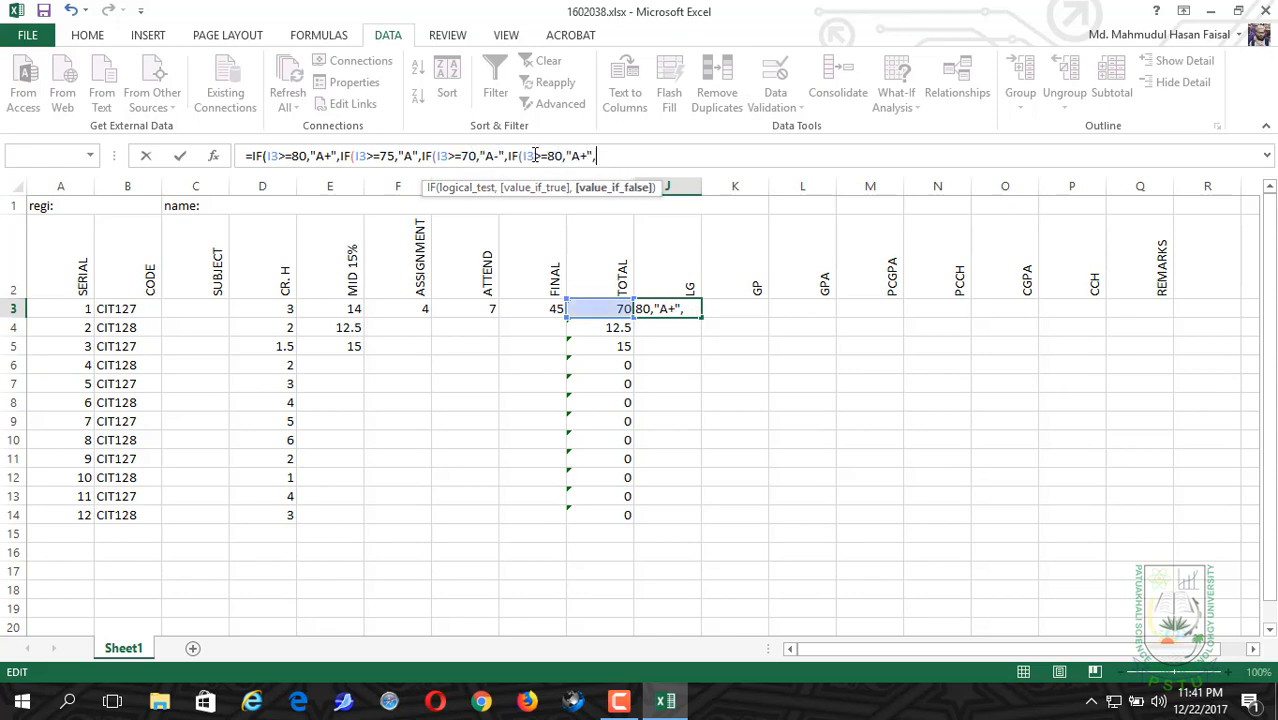
click(563, 156)
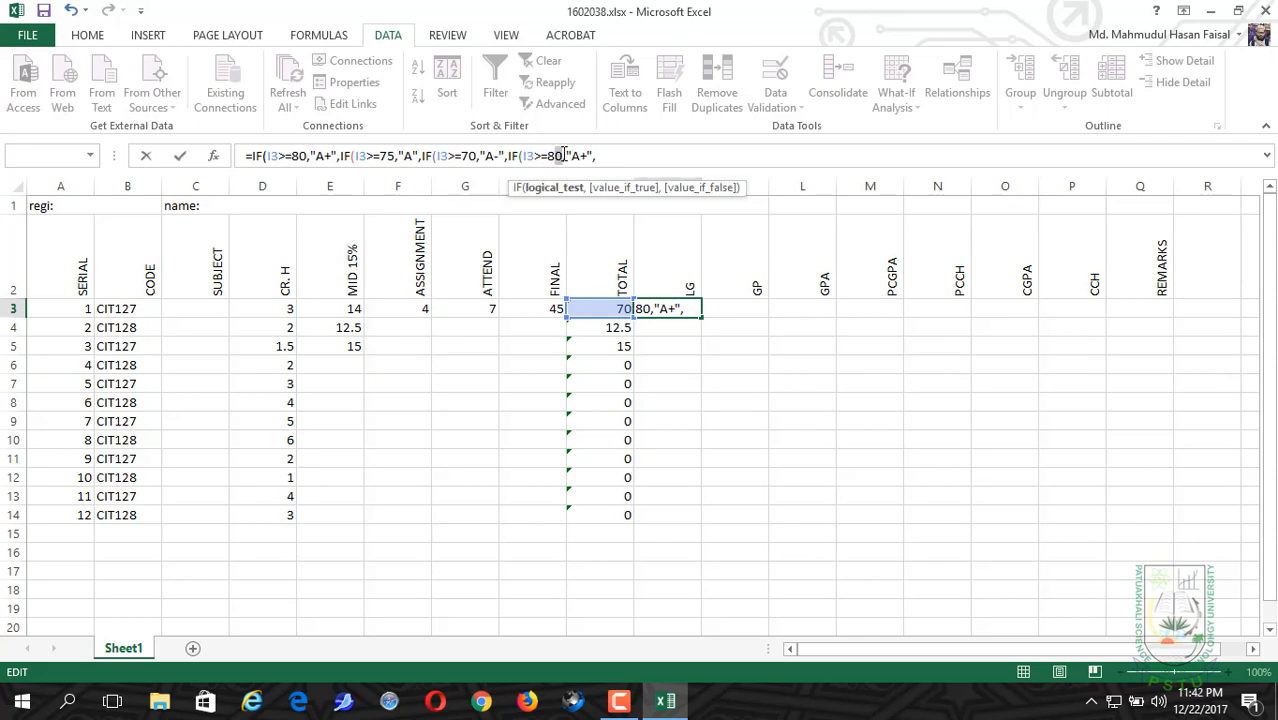
key(BackSpace)
key(BackSpace)
text(65)
click(583, 154)
key(BackSpace)
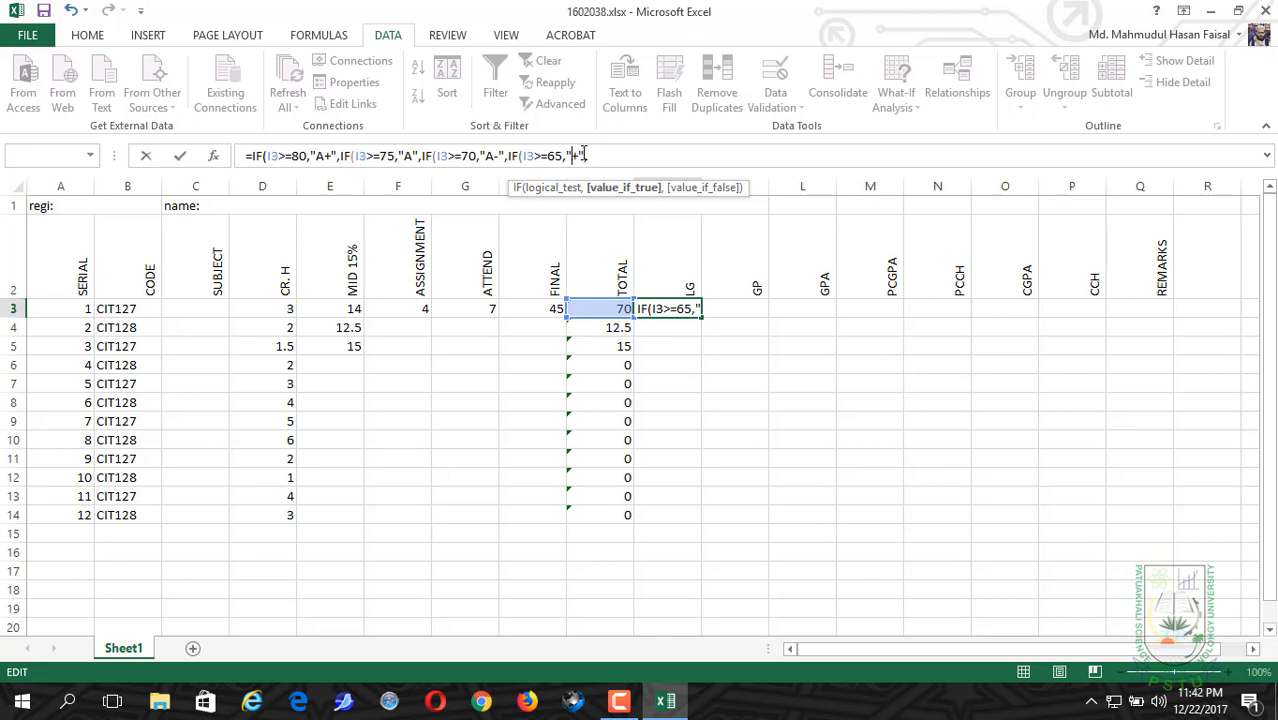
text(B+",)
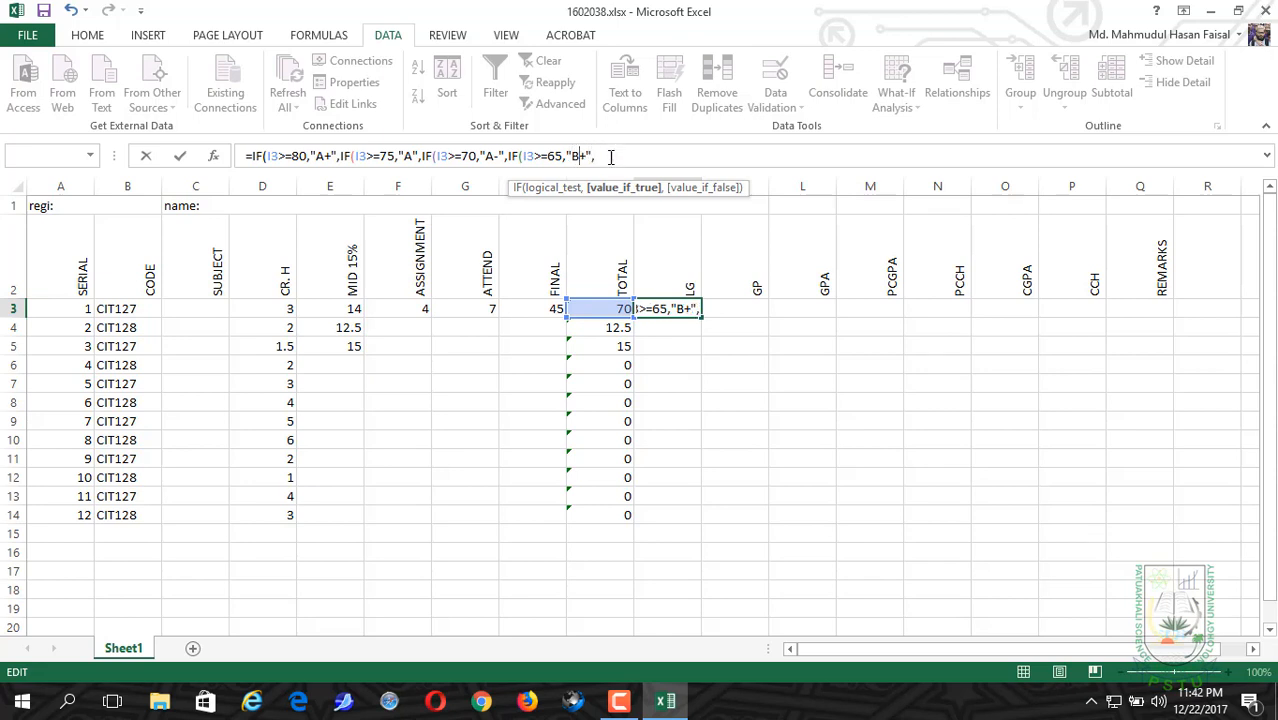
Step: Append a fifth nested IF clause to the J3 formula that returns "B" when I3>=60
click(609, 156)
key(ctrl+v)
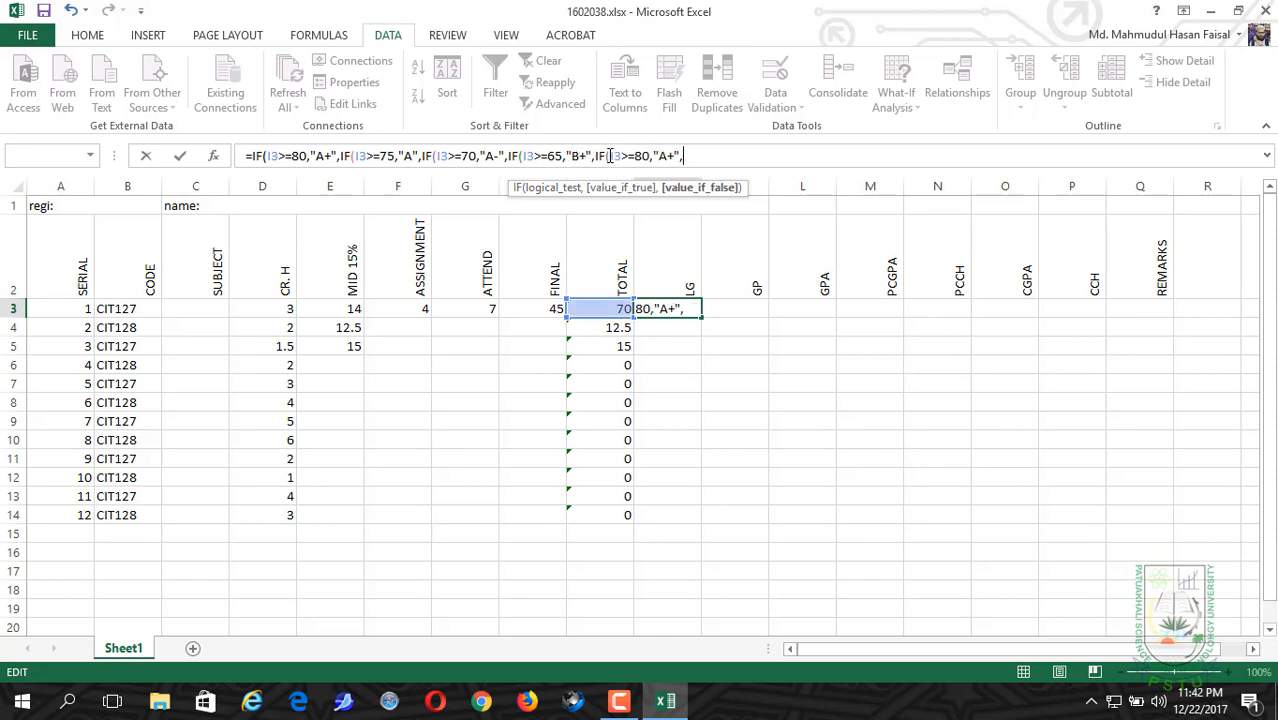
click(645, 156)
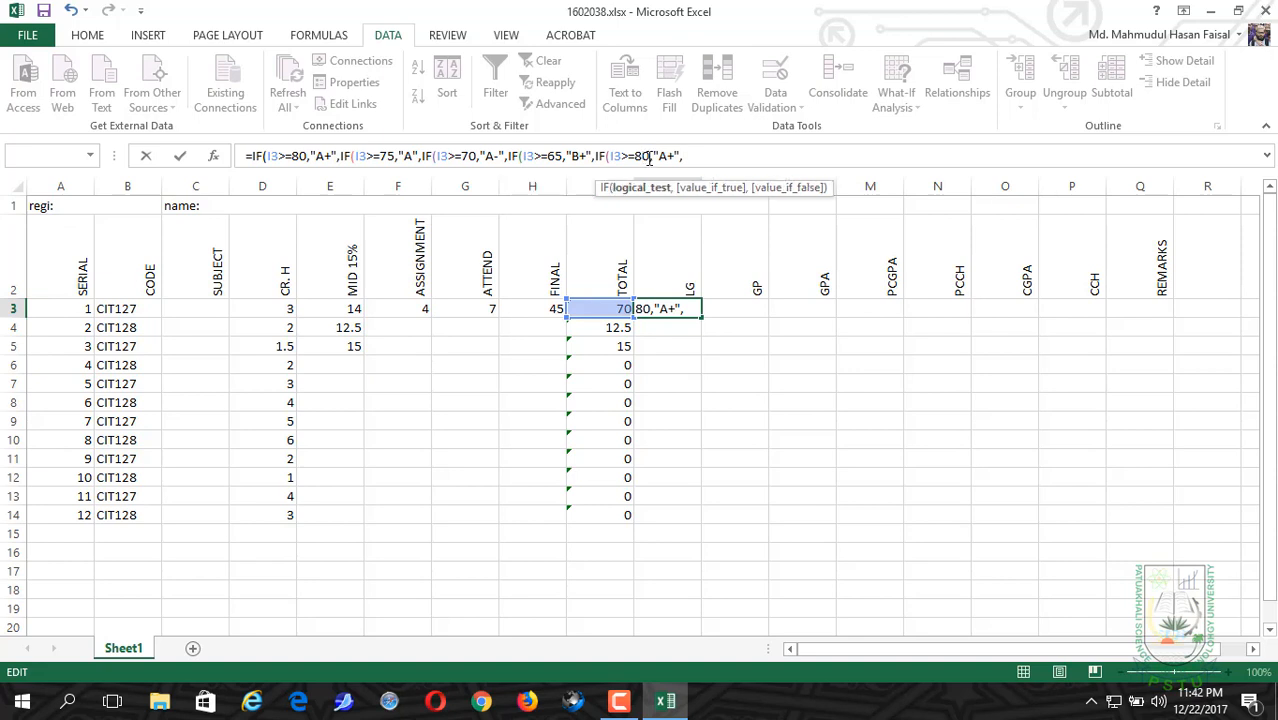
key(BackSpace)
text(6)
click(674, 156)
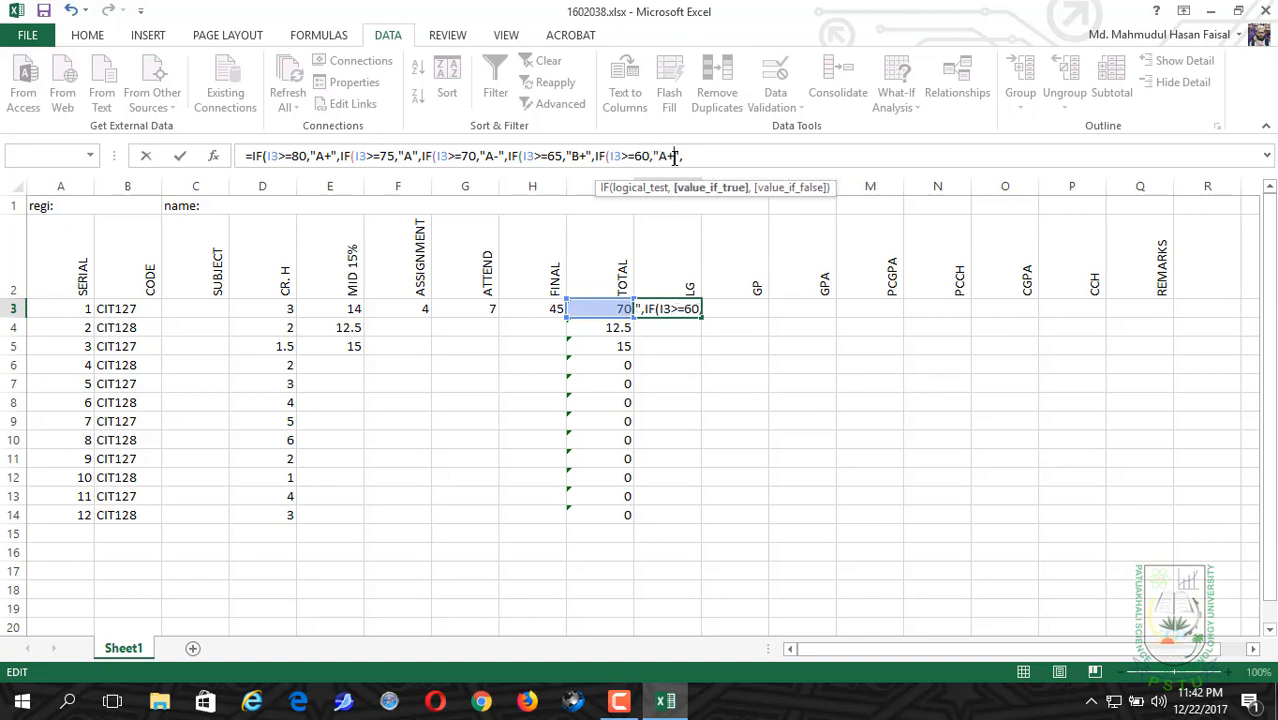
key(Delete)
key(BackSpace)
text(b)
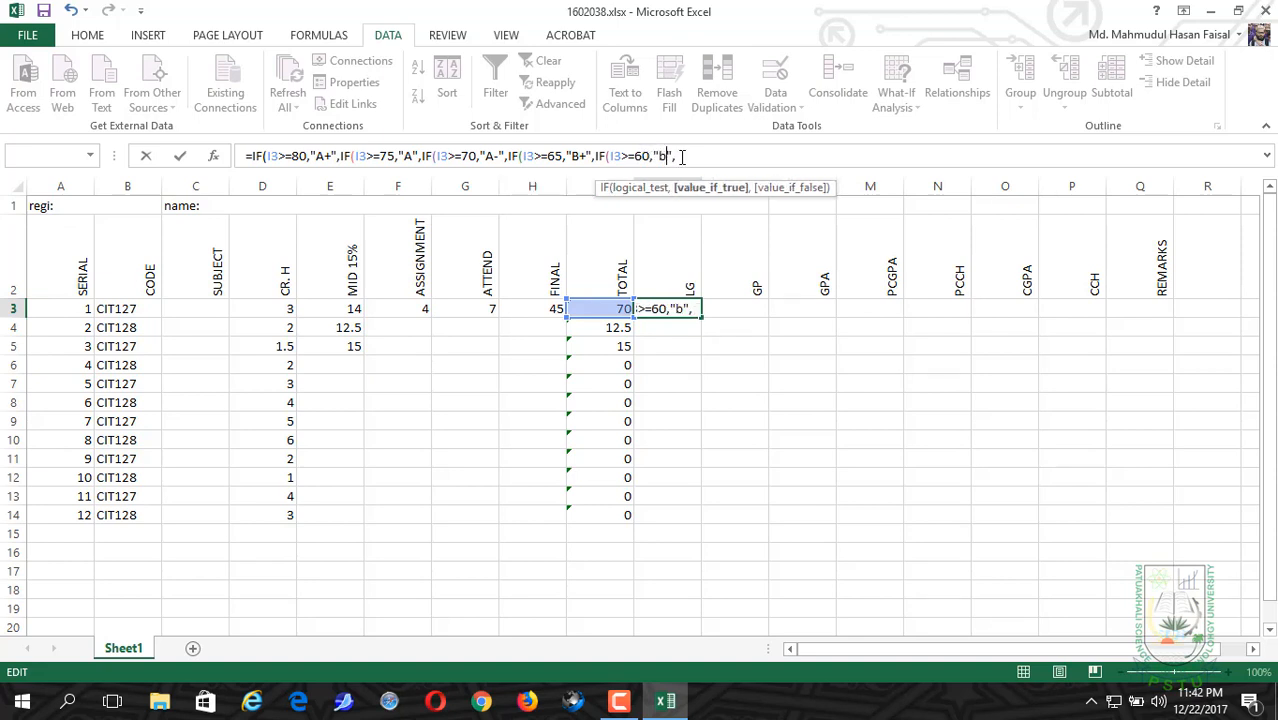
key(BackSpace)
text(B)
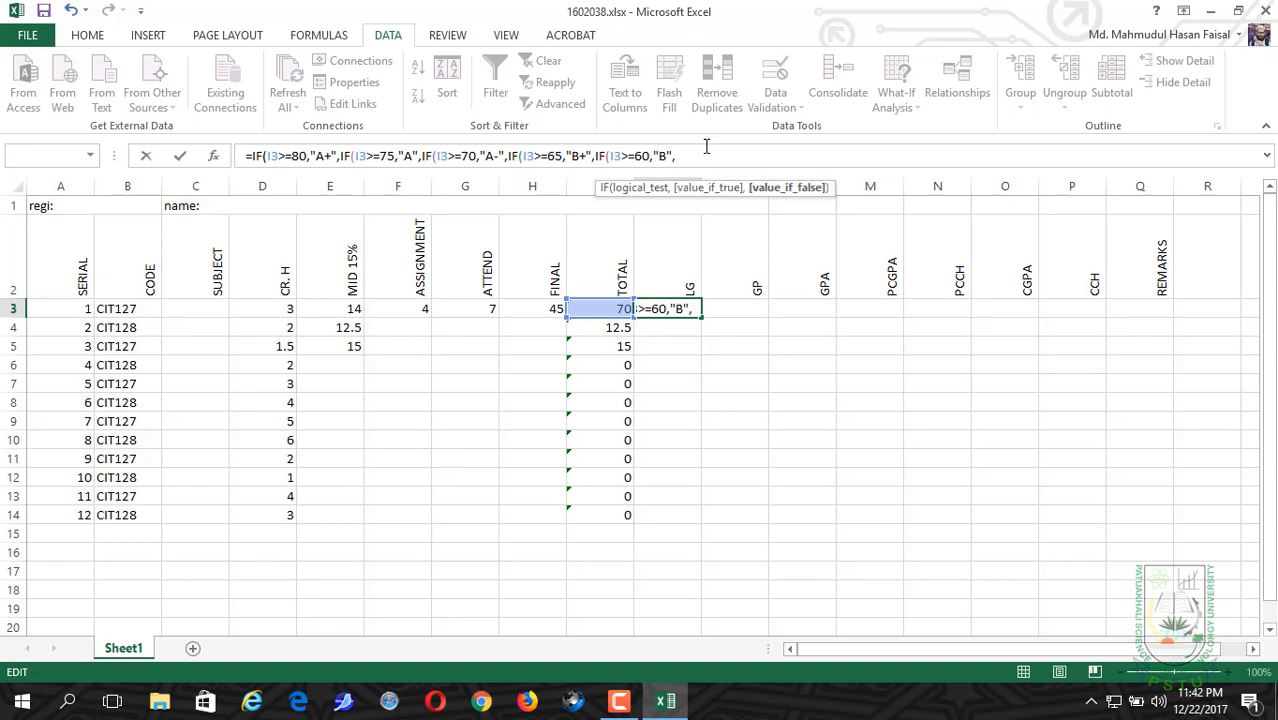
Step: Append a sixth nested IF clause to the J3 formula that returns "B-" when I3>=55
key(ctrl+v)
click(723, 156)
key(BackSpace)
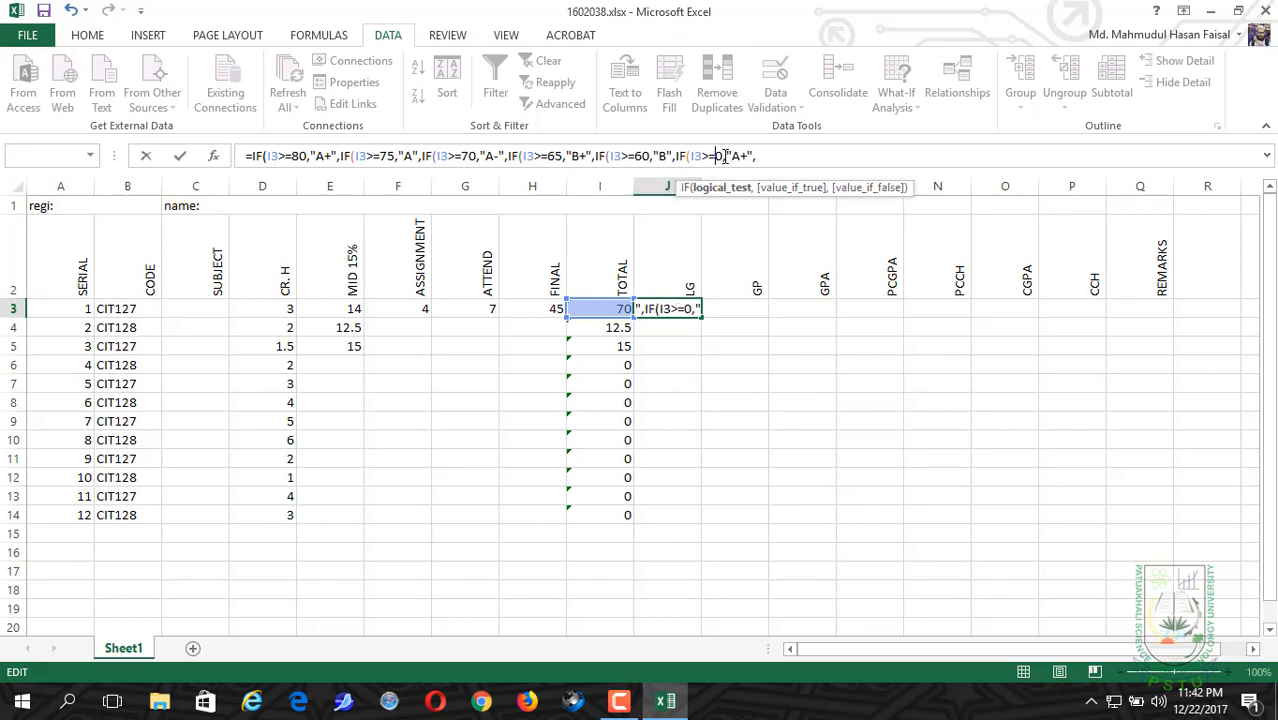
key(Delete)
text(55)
click(753, 156)
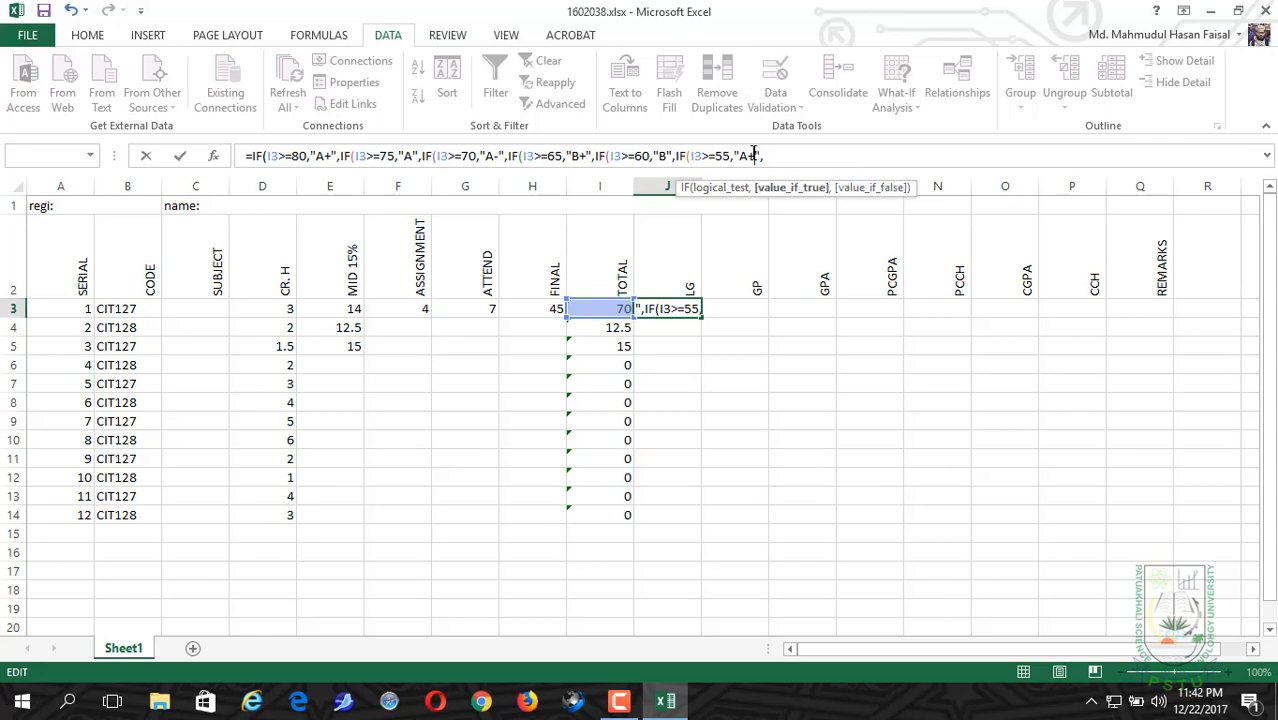
key(BackSpace)
key(BackSpace)
text(B-)
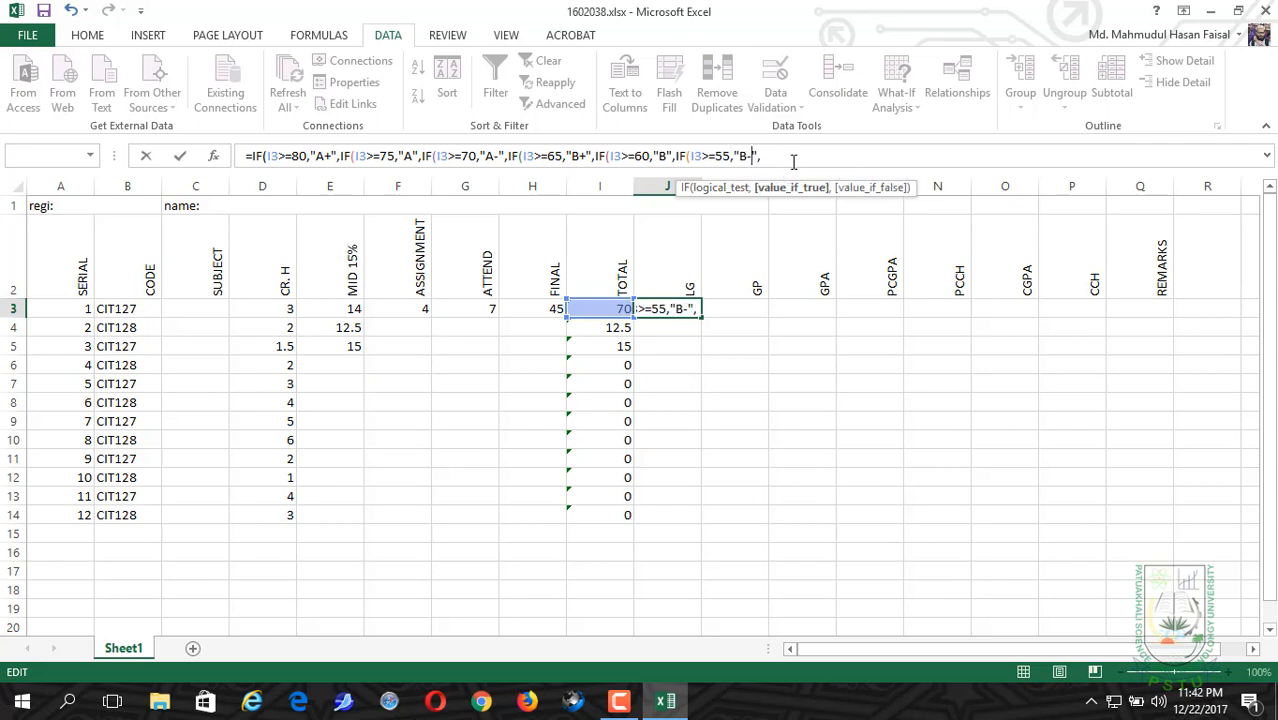
Step: Append a seventh nested IF clause to the J3 formula that returns "C+" when I3>=50
click(798, 160)
key(ctrl+v)
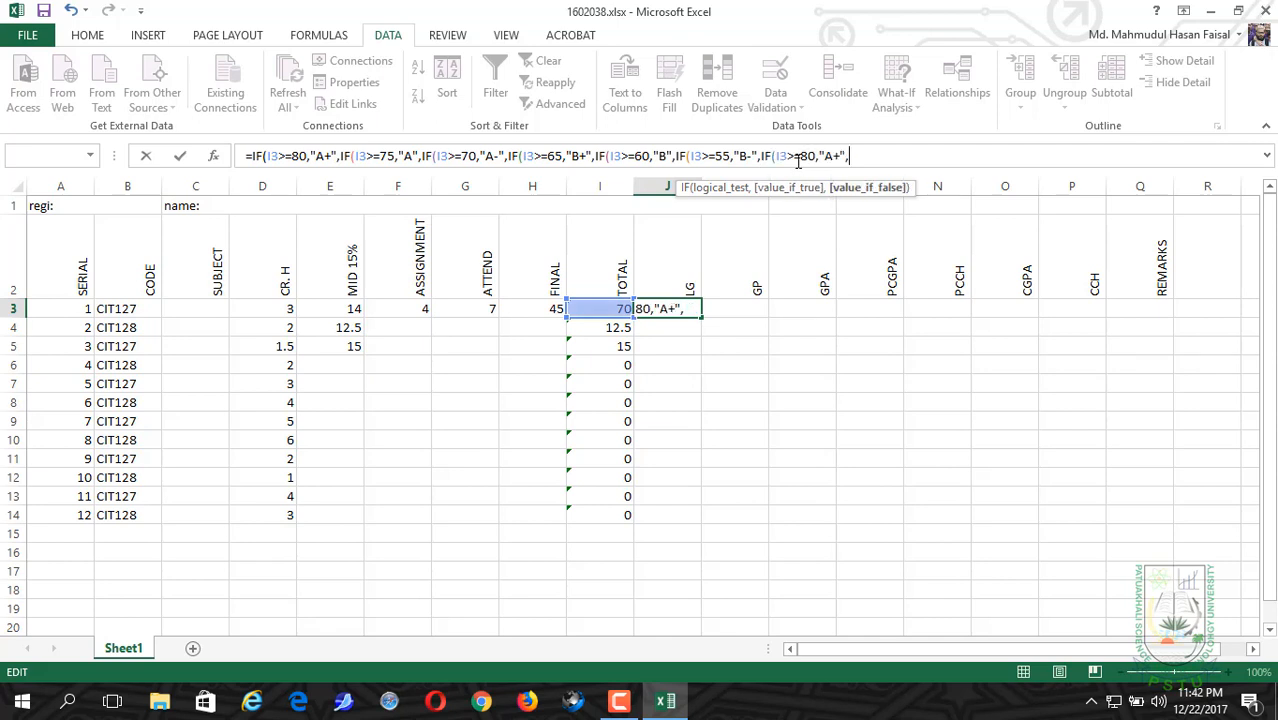
click(811, 156)
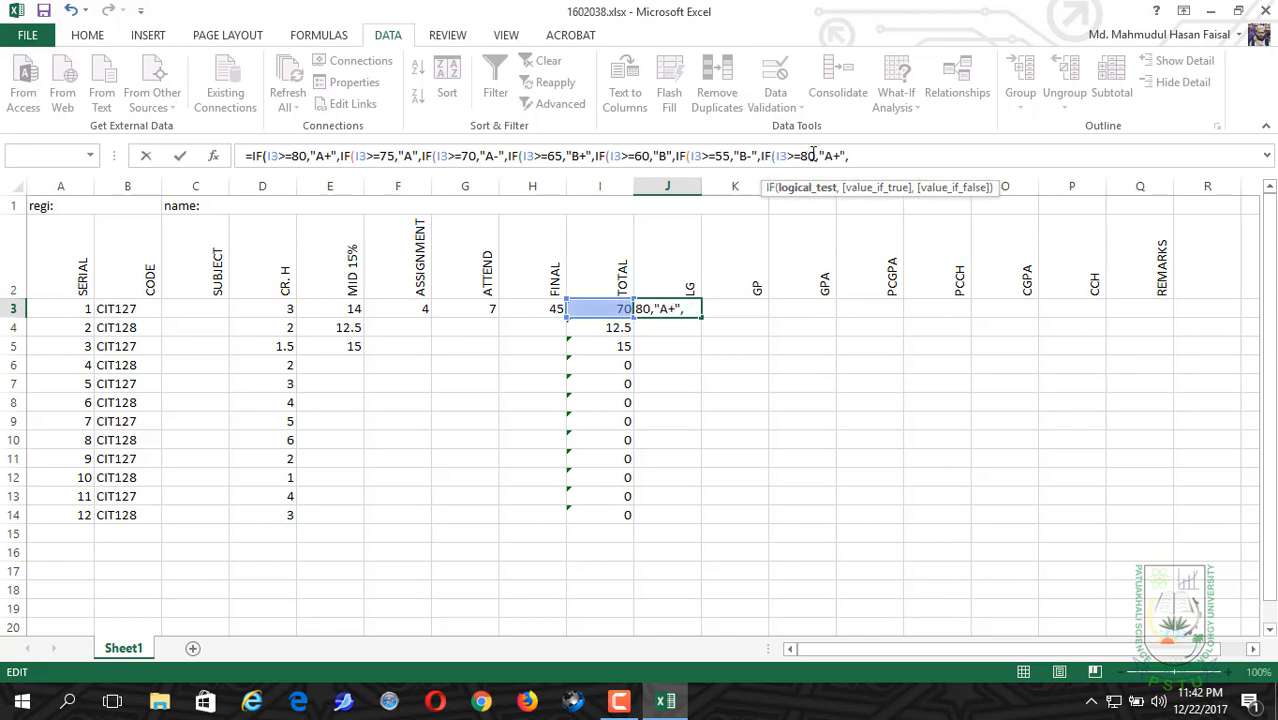
key(BackSpace)
text(5)
click(841, 156)
key(BackSpace)
key(BackSpace)
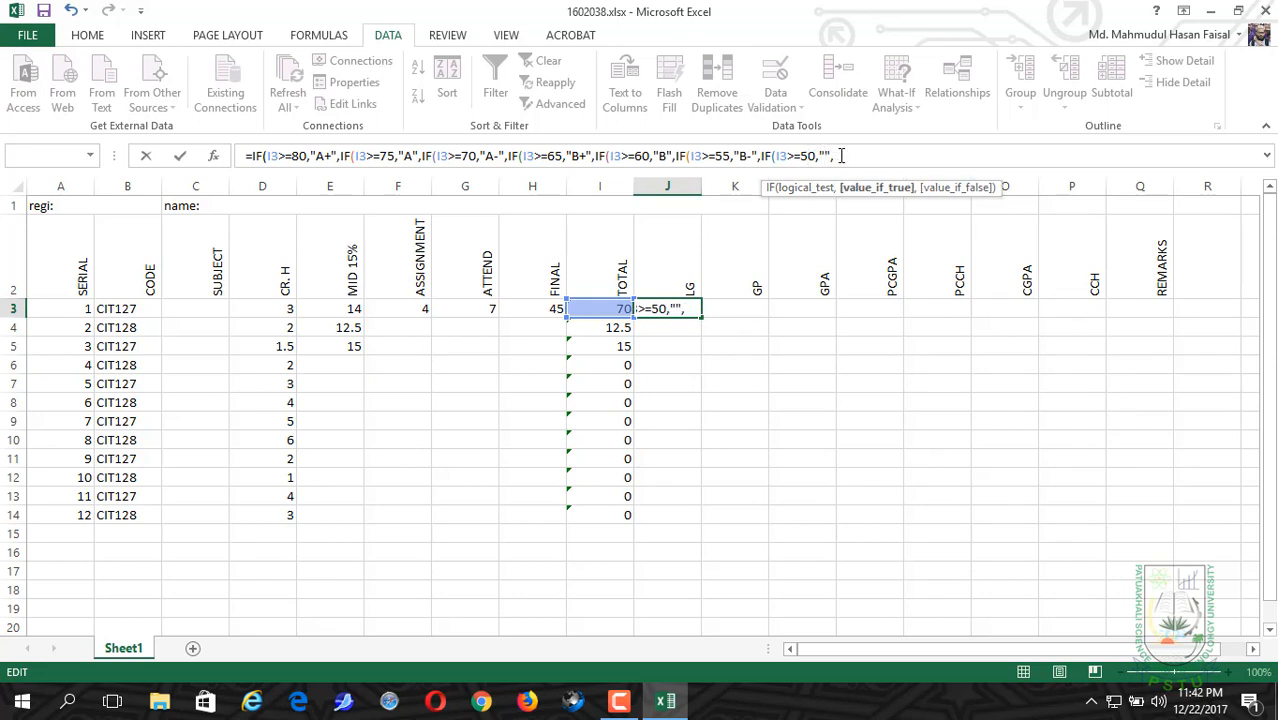
text(c)
key(BackSpace)
text(C+)
Step: Append an eighth nested IF clause to the J3 formula that returns "C" when I3>=45
click(875, 155)
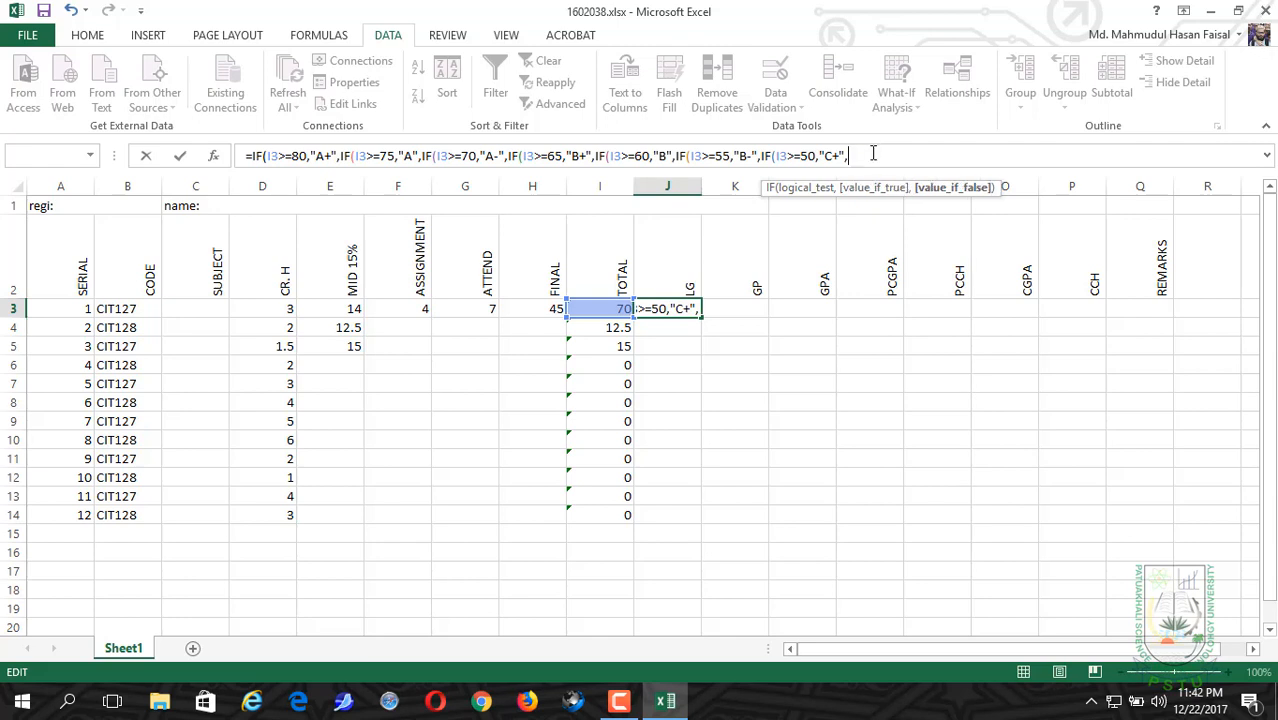
text(IF(I3>=80,"A+",)
click(893, 155)
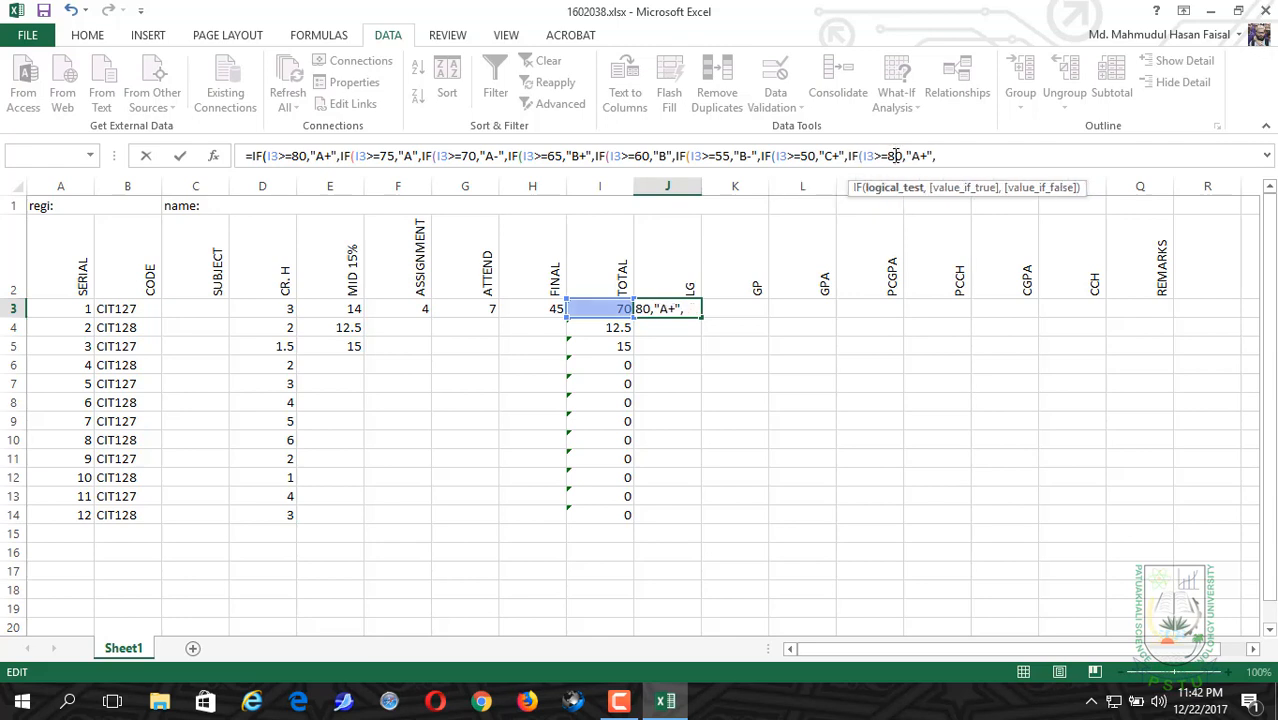
key(BackSpace)
key(Delete)
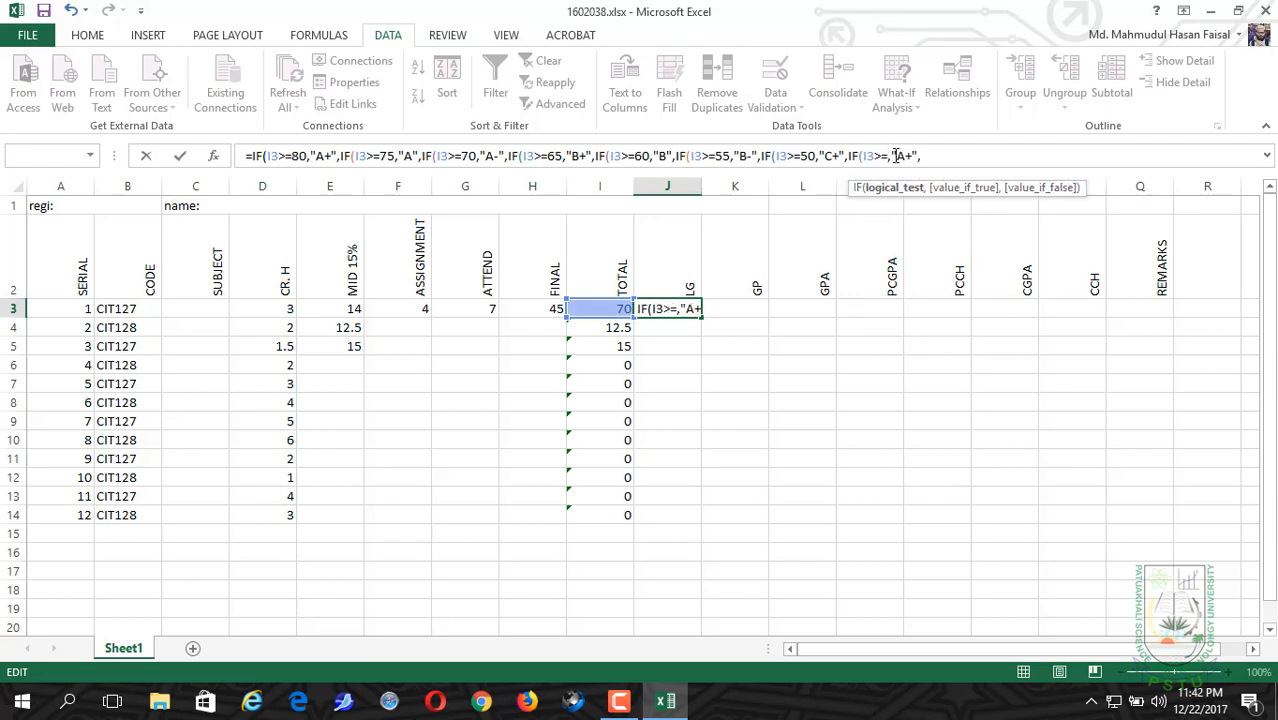
text(45)
click(926, 155)
key(BackSpace)
key(Delete)
text(V)
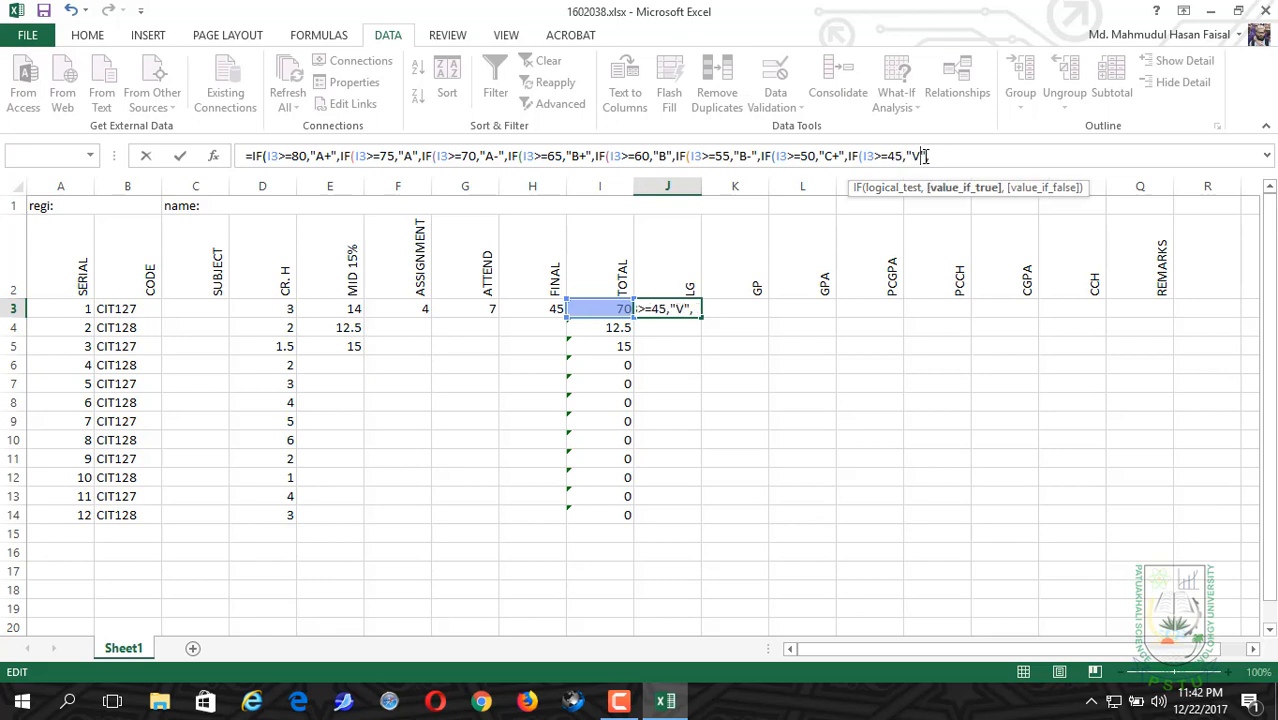
key(BackSpace)
text(C)
Step: Append a ninth nested IF clause to the J3 formula that returns "D" when I3>=40
click(948, 155)
text(IF(I3>=80,"A+",)
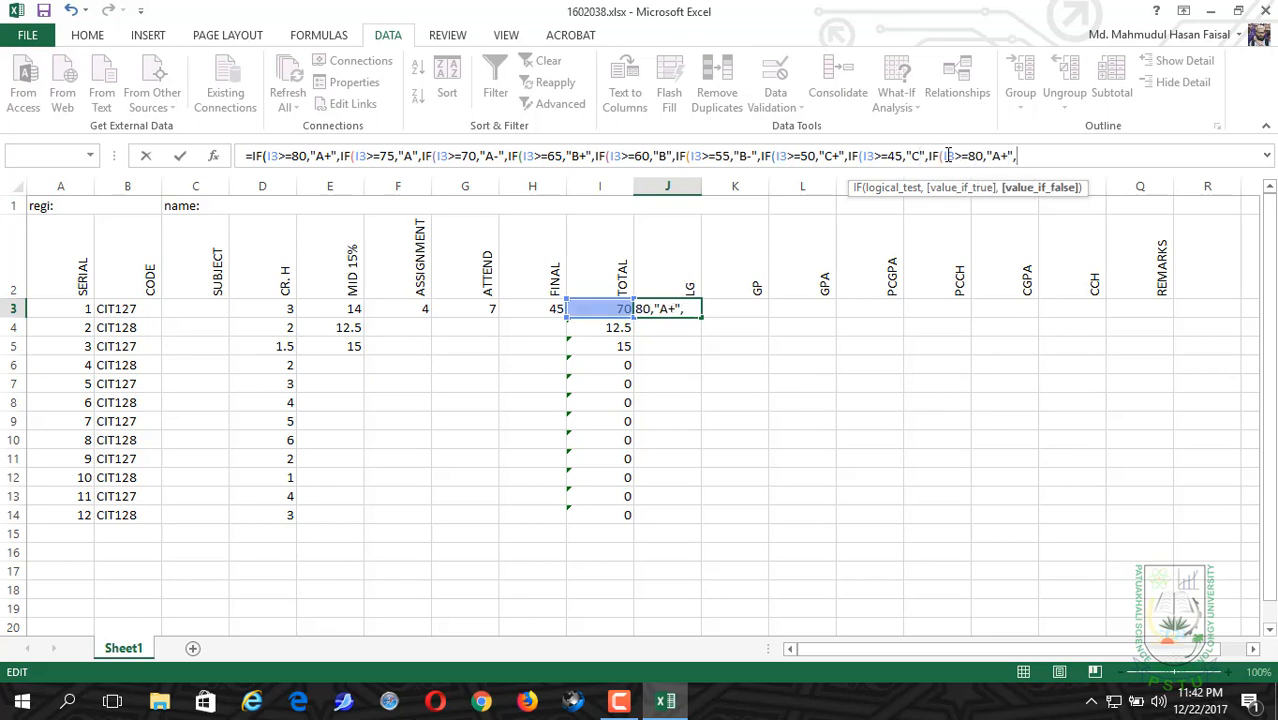
click(975, 155)
key(BackSpace)
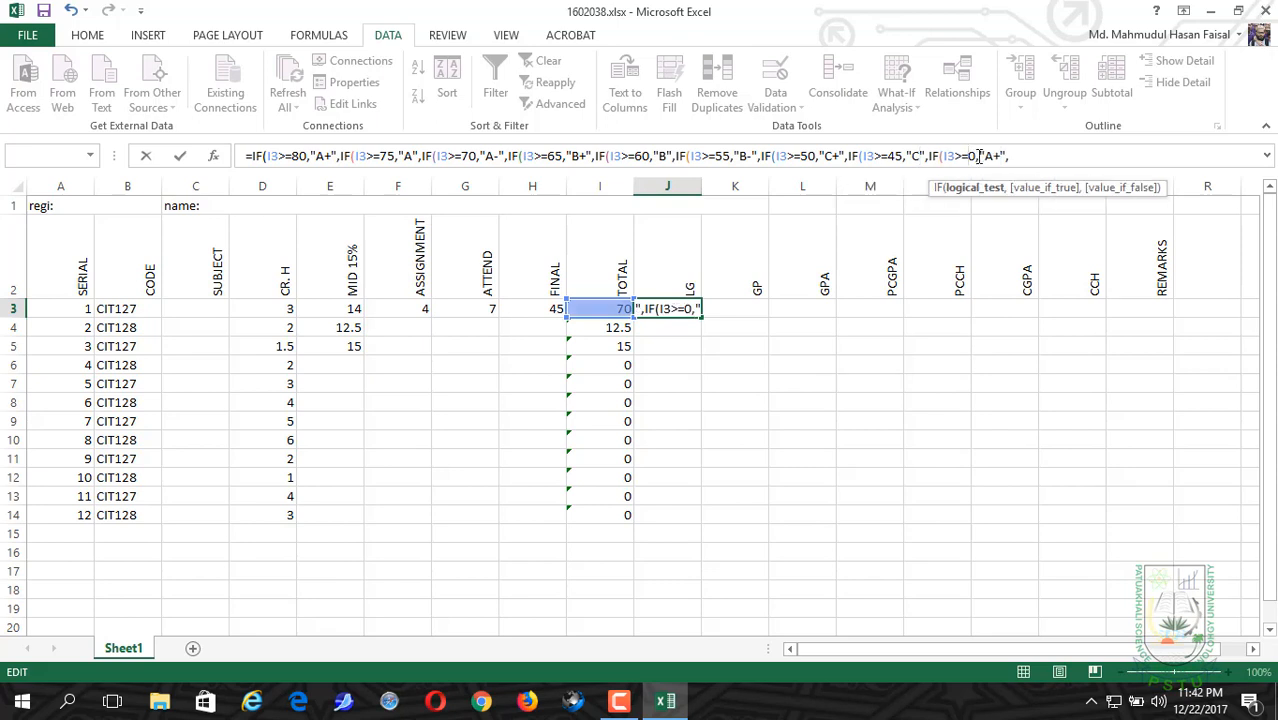
text(4)
click(1003, 155)
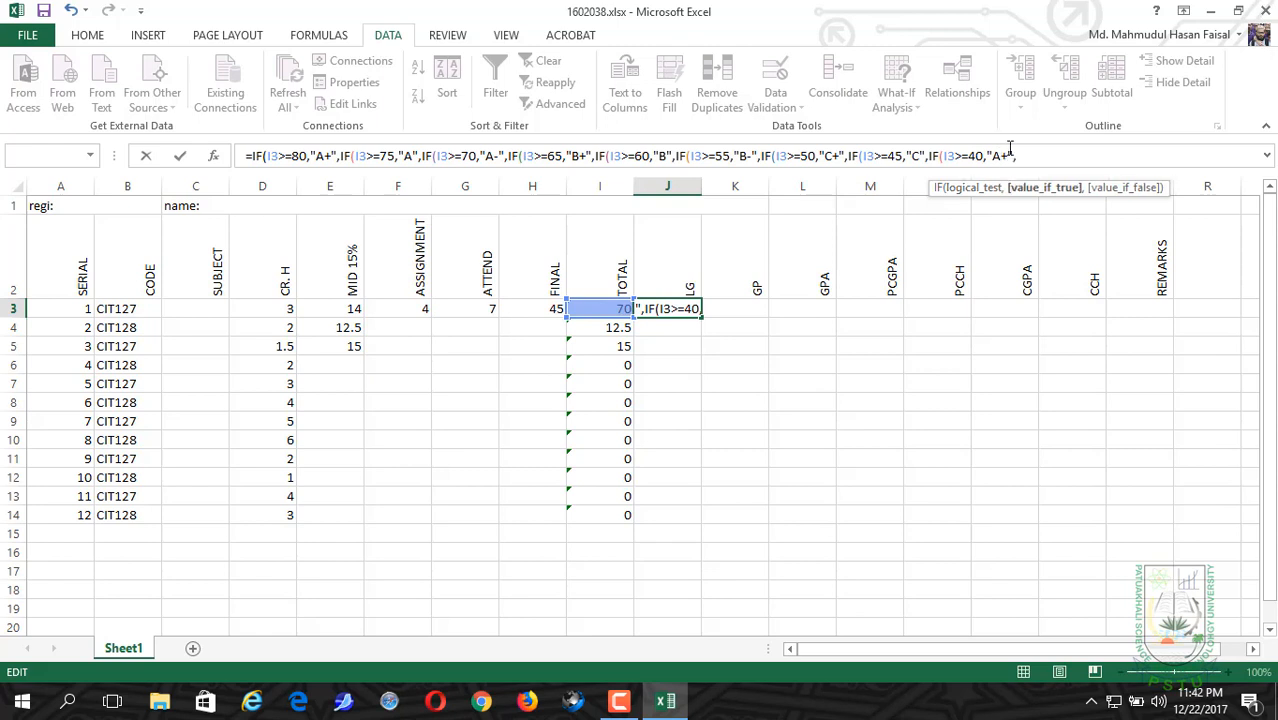
key(BackSpace)
key(BackSpace)
text(D)
Step: Start a quoted text value as the final value_if_false argument after the "D" clause in the J3 formula
click(1020, 156)
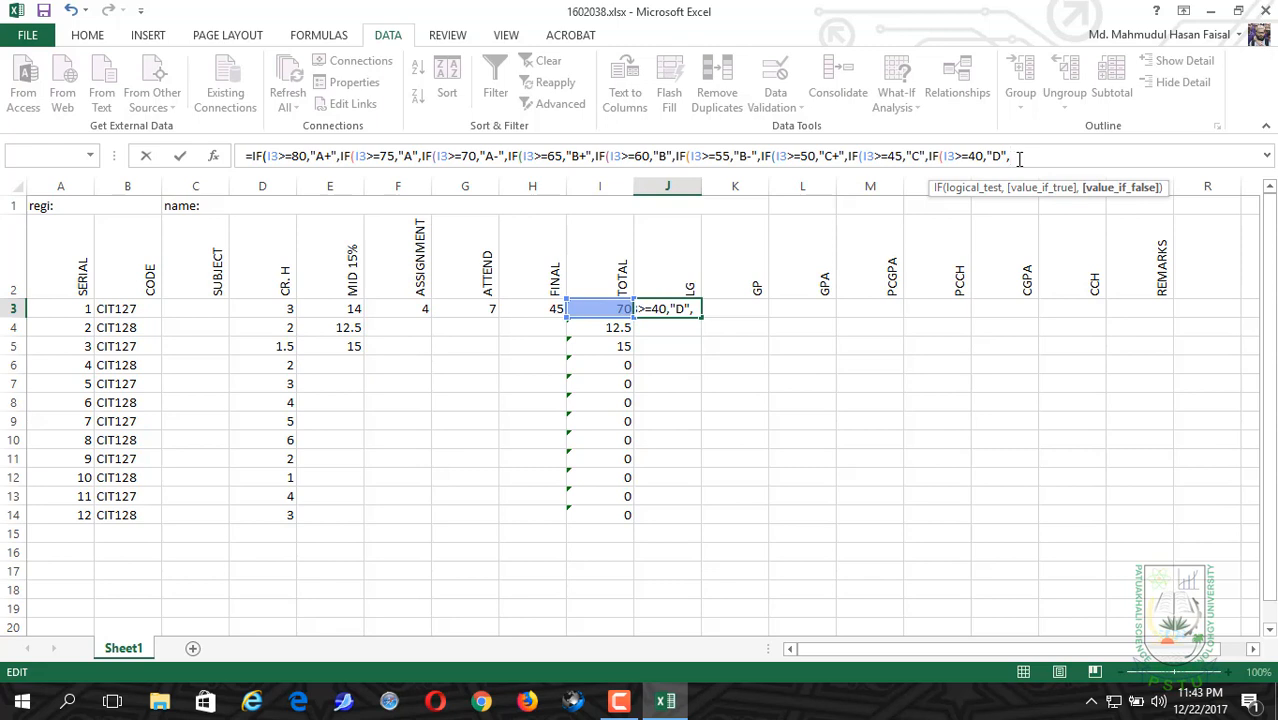
text("F)
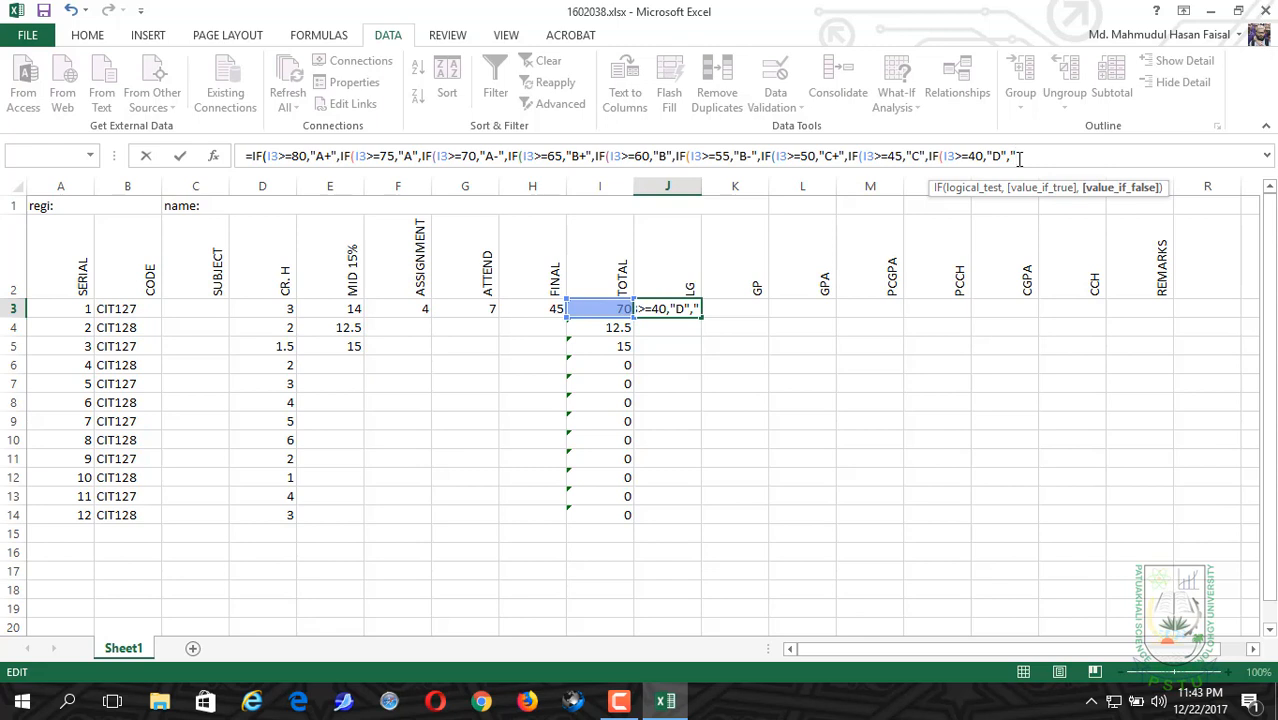
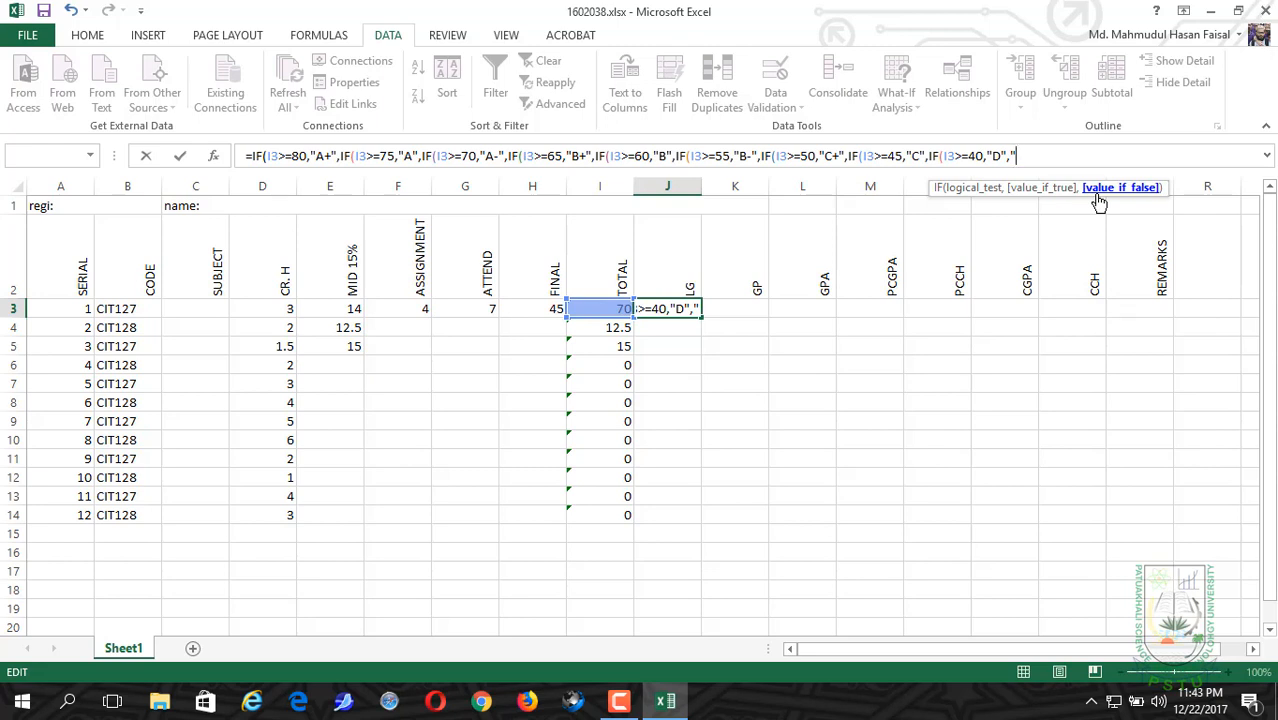
Step: Complete the J3 formula with "F" as the final value_if_false and nine closing parentheses, and enter it
text(F")))))))
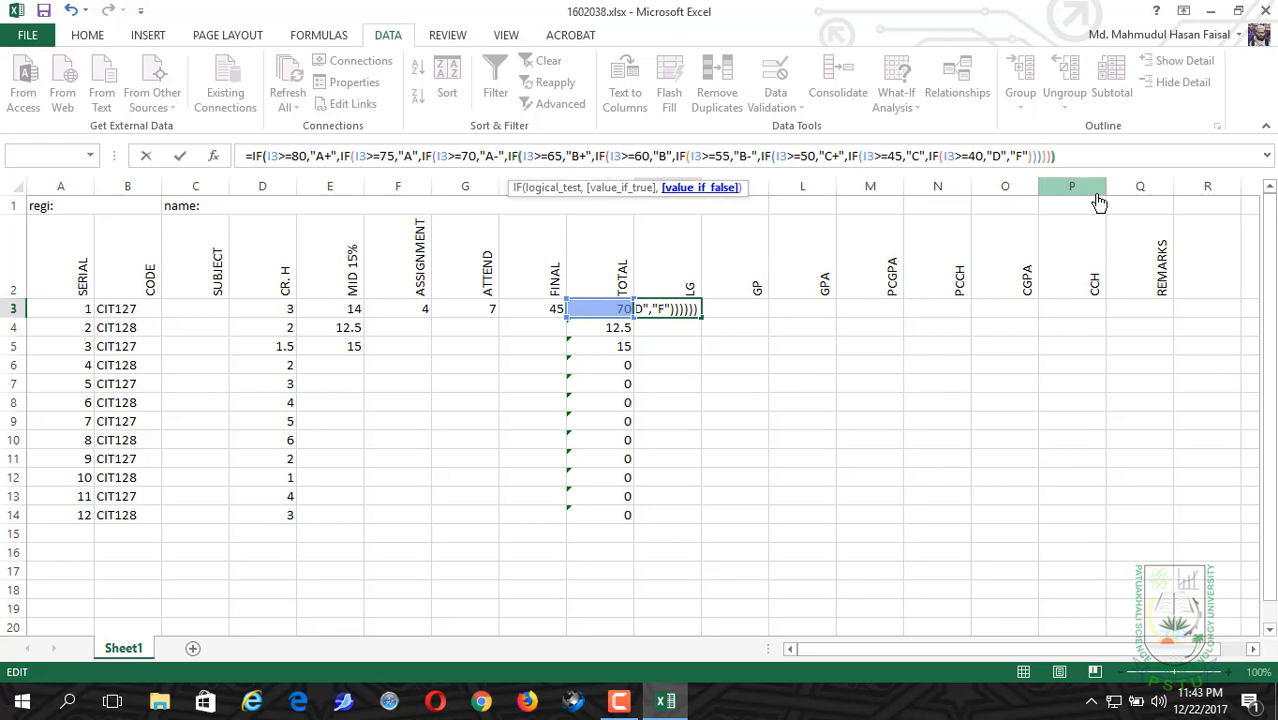
text())))
key(Return)
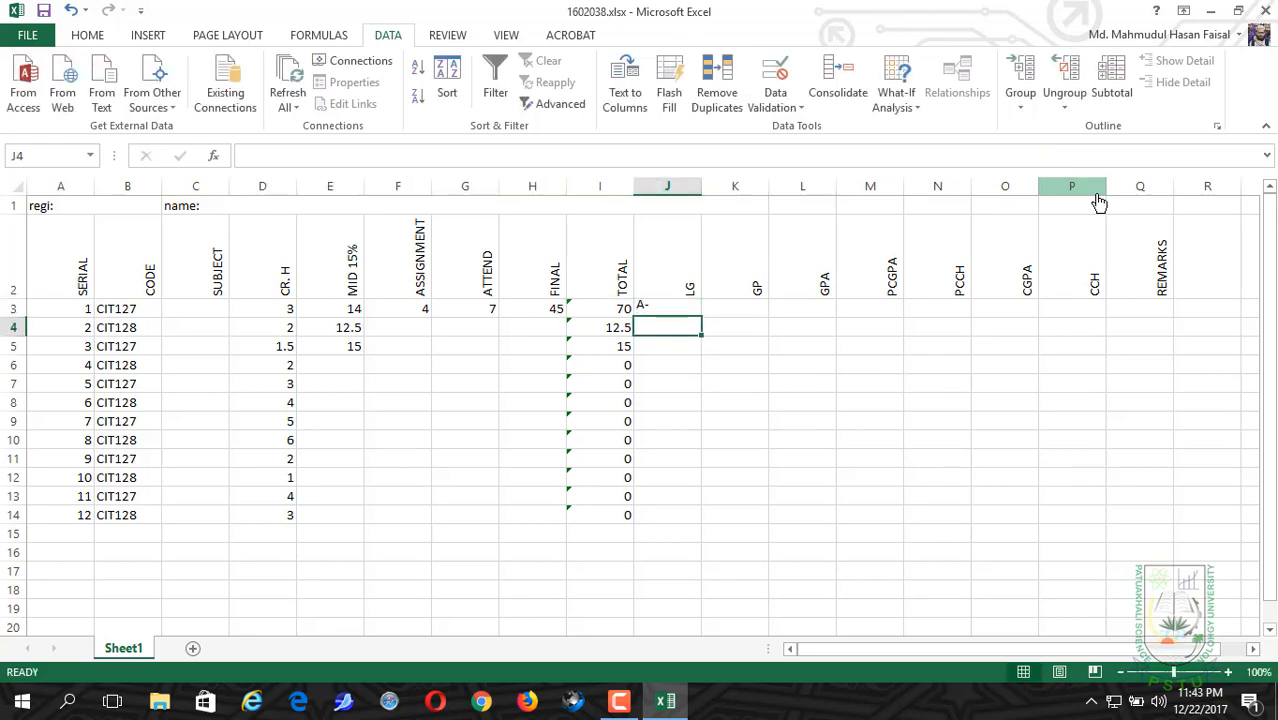
Step: Fill the letter grade formula from J3 down through J14
click(665, 310)
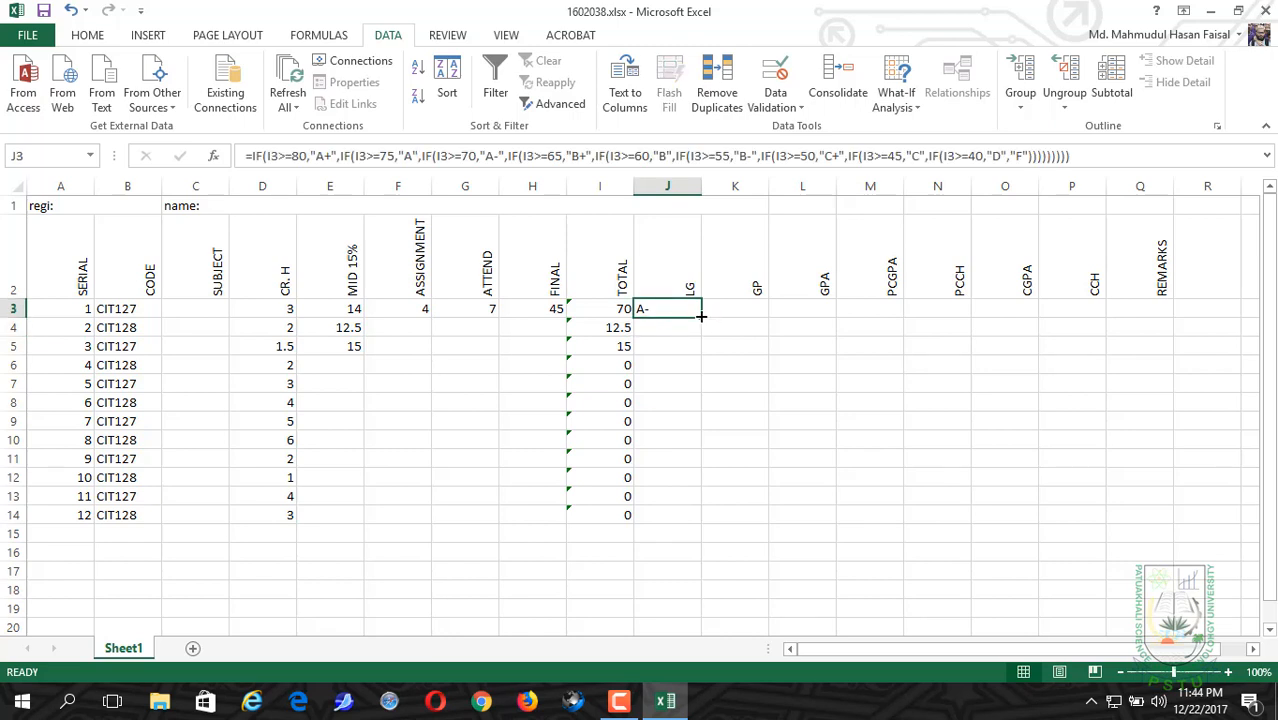
drag(701, 316, 690, 523)
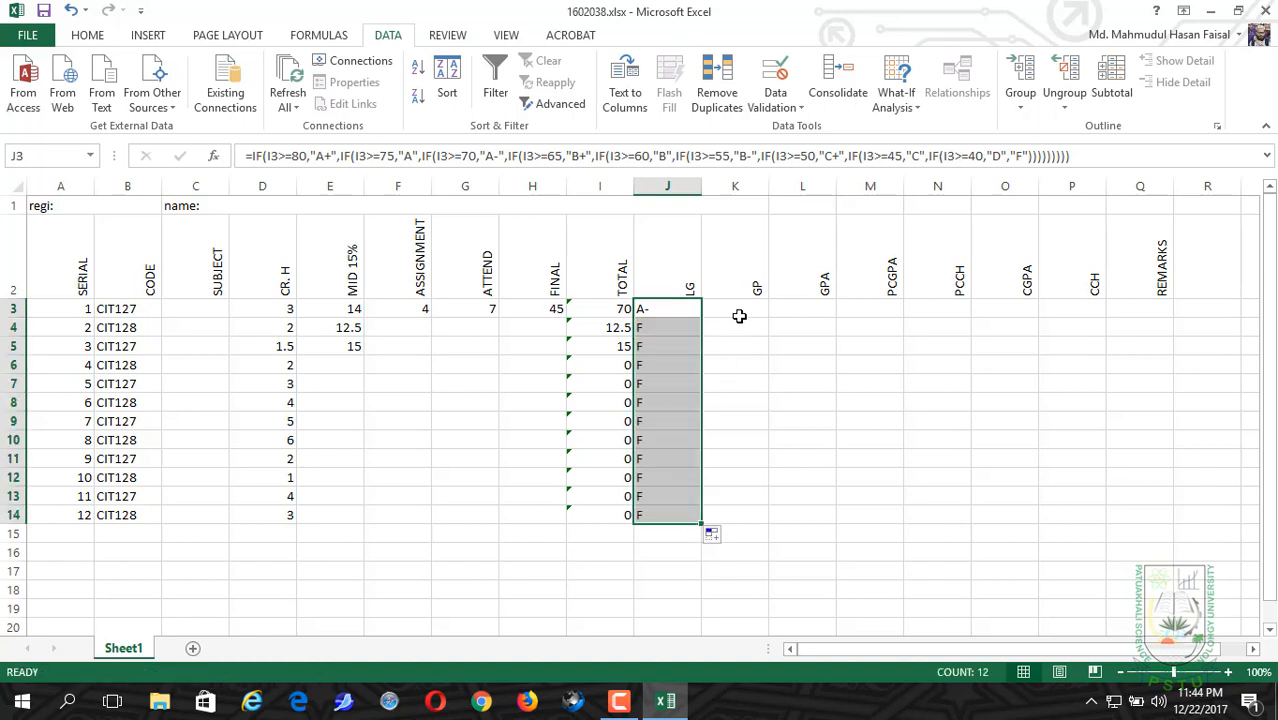
click(739, 309)
Step: Copy the entire formula text of cell J3, including the equals sign
click(655, 309)
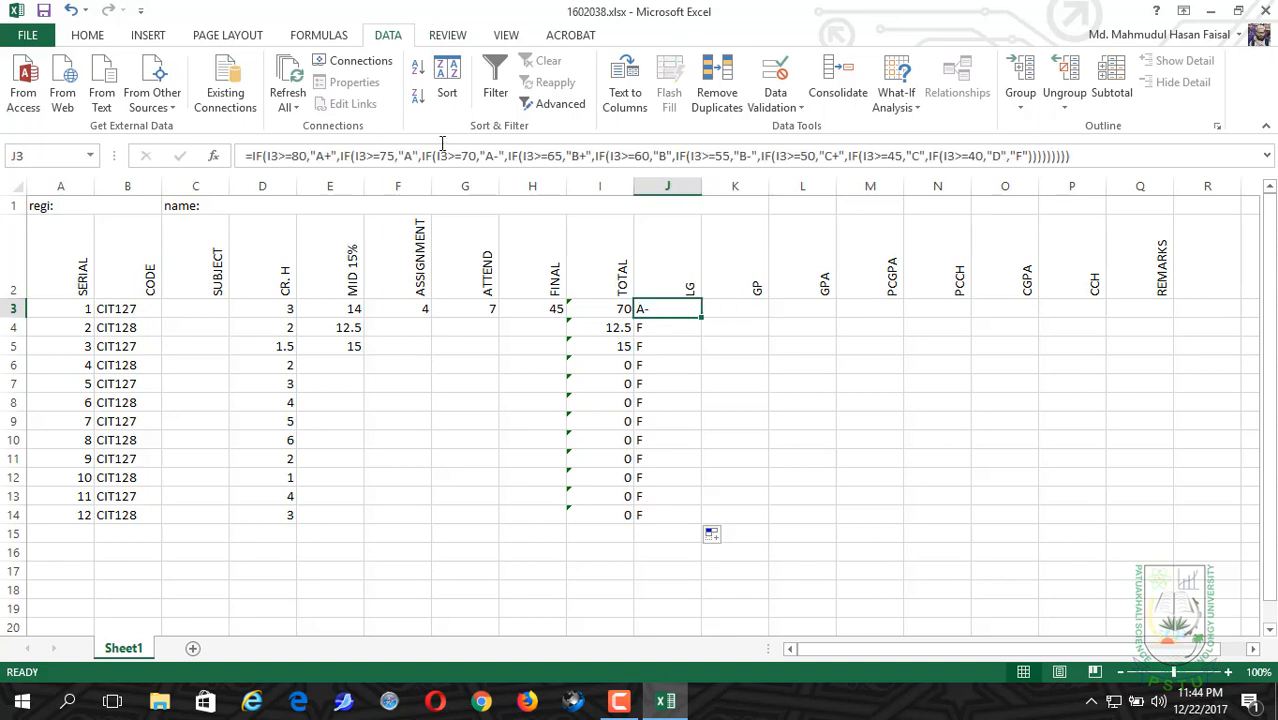
click(443, 156)
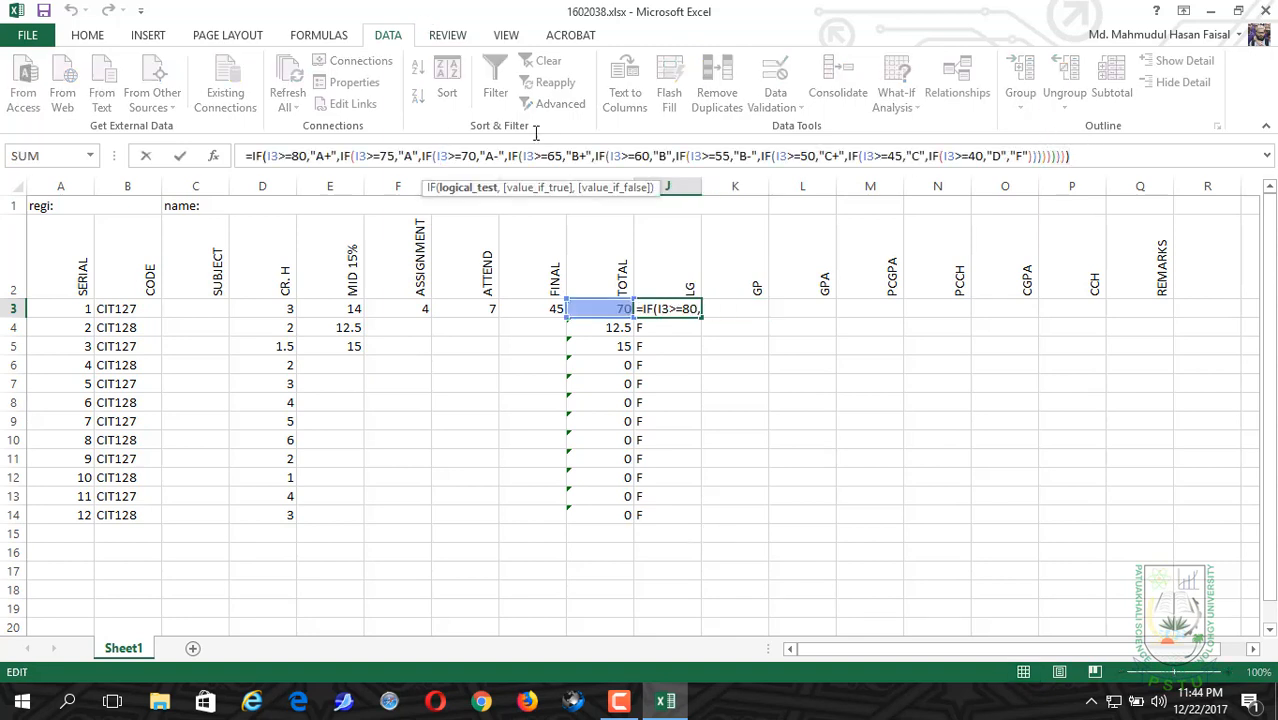
drag(1072, 156, 244, 160)
key(ctrl+c)
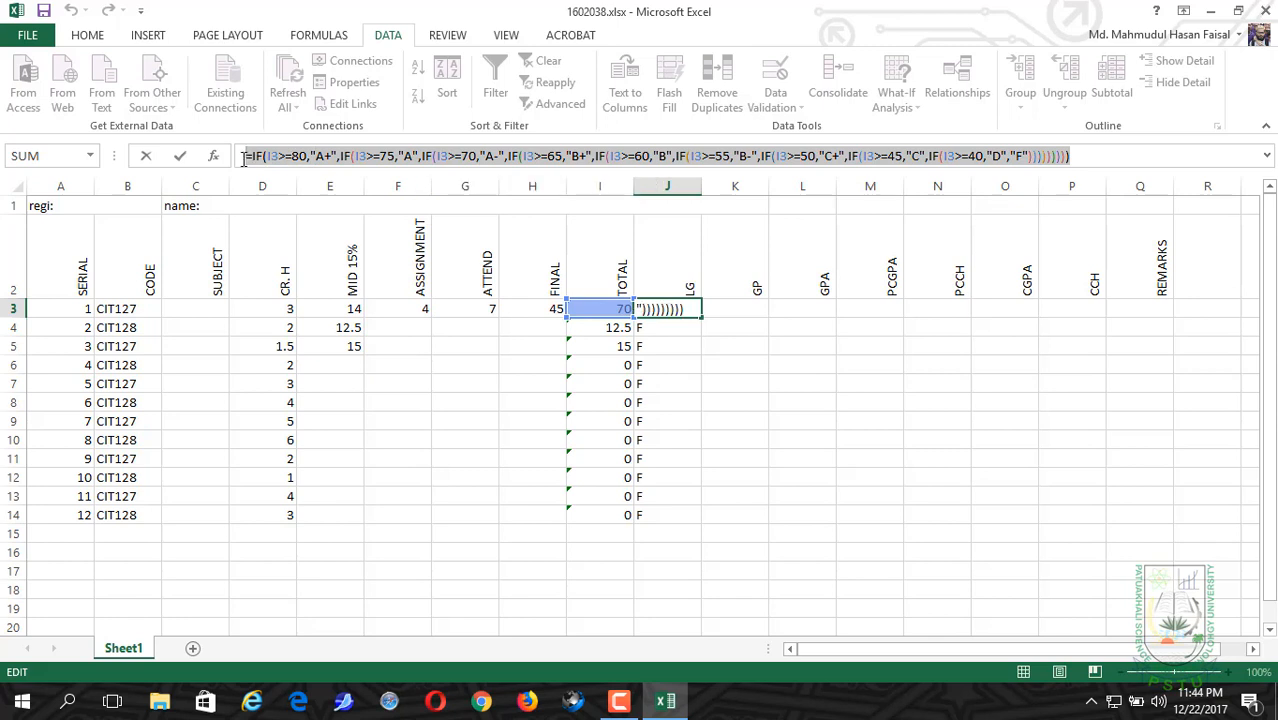
click(730, 311)
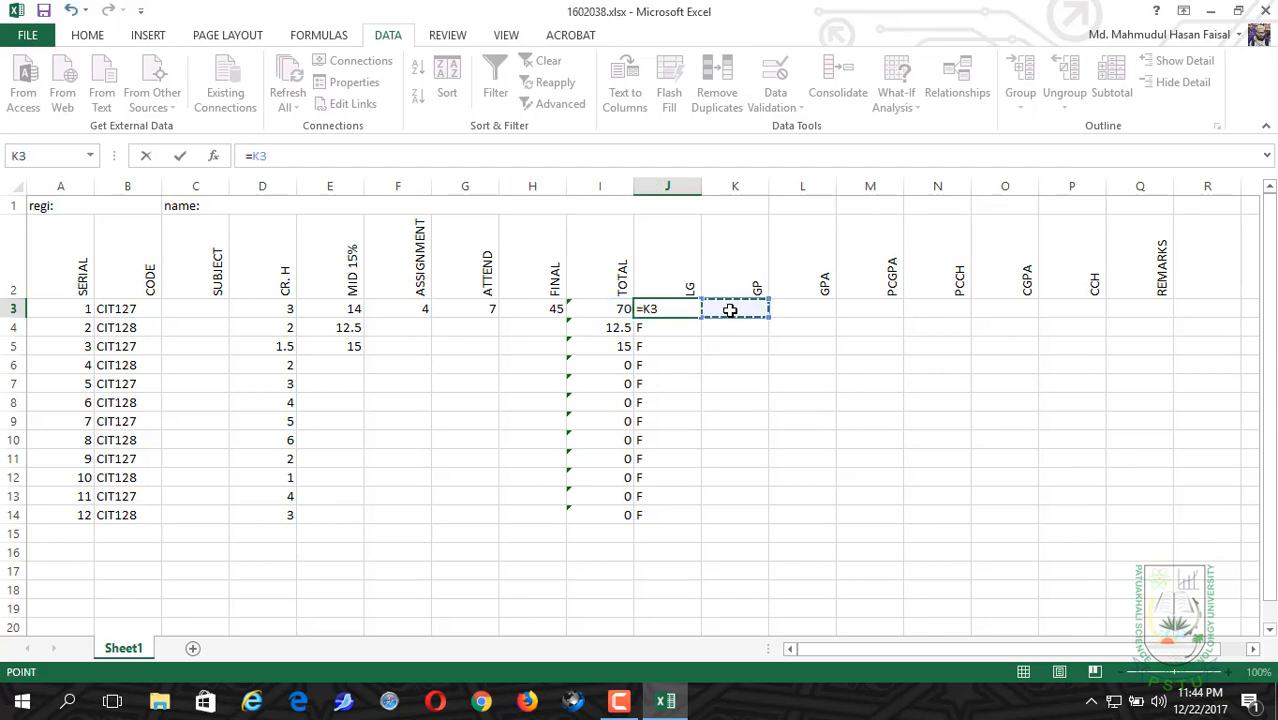
key(ctrl+z)
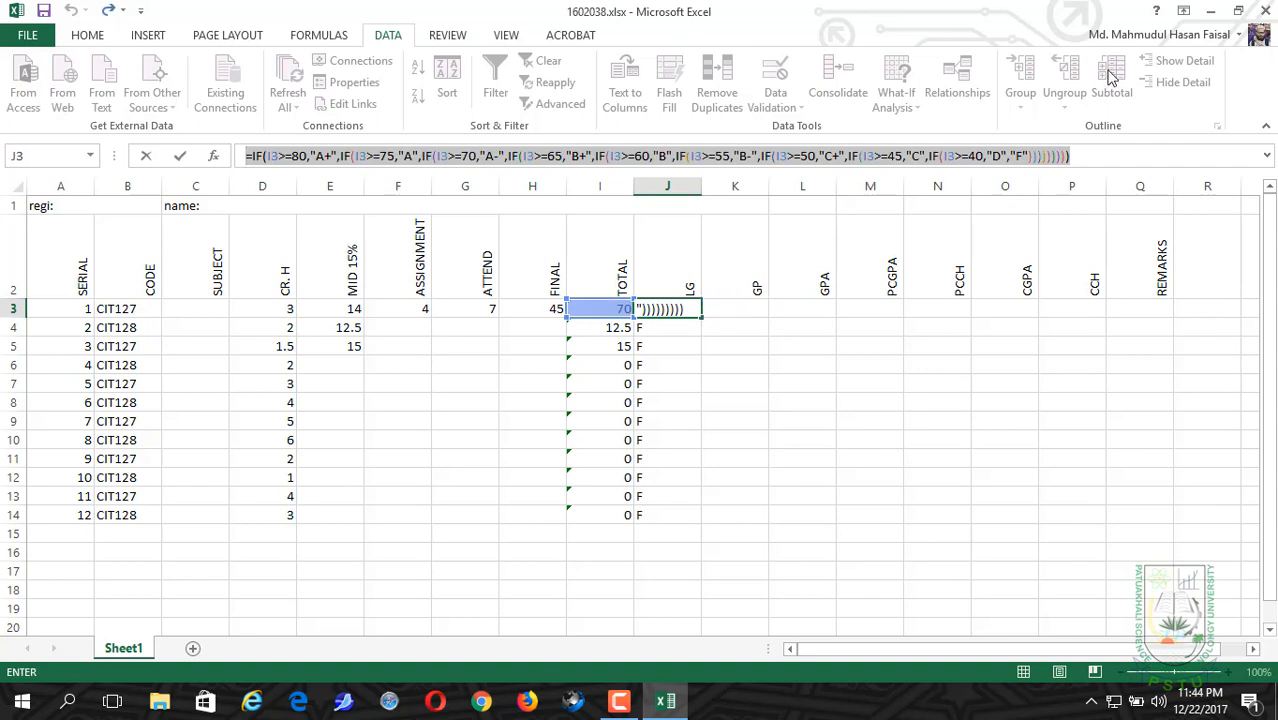
key(Return)
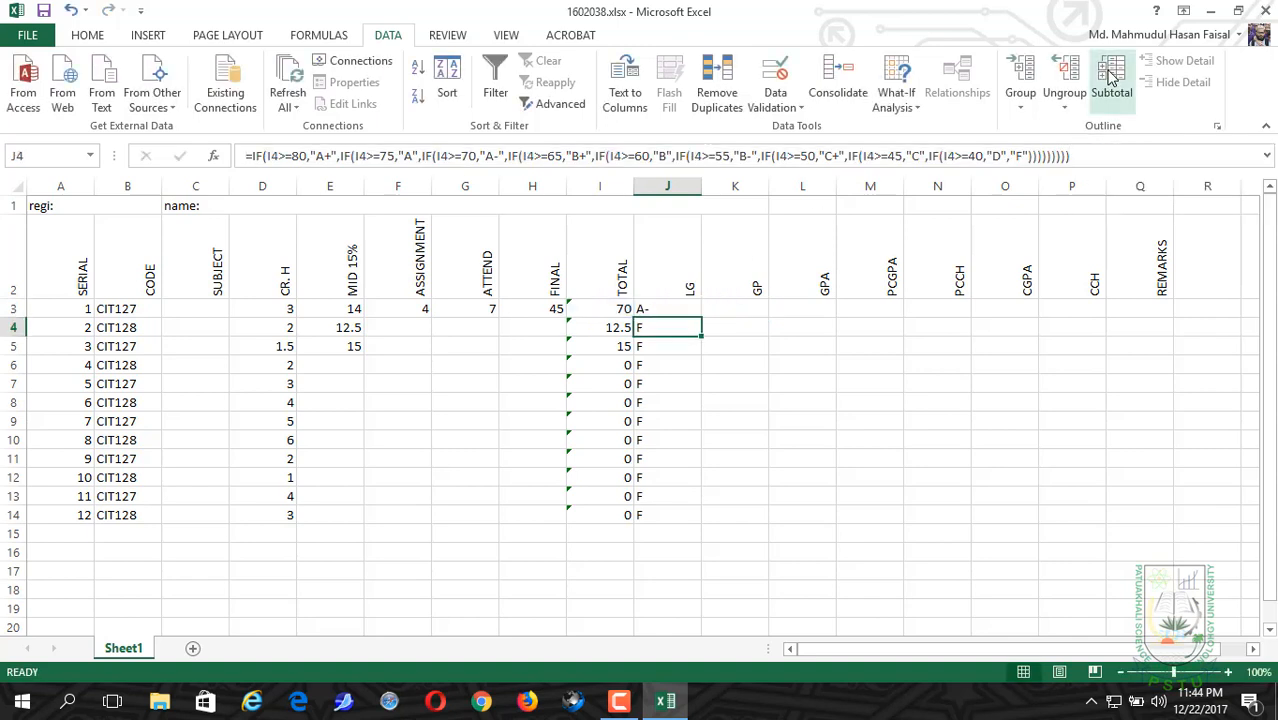
click(678, 310)
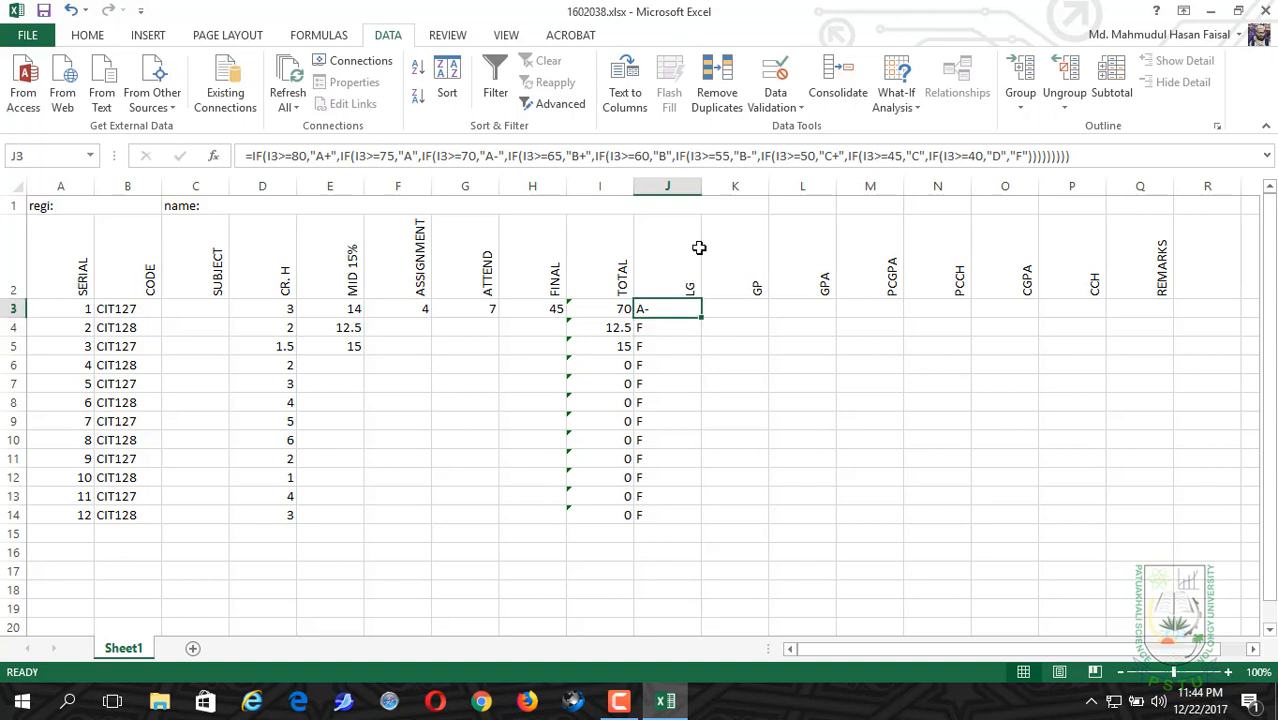
click(766, 155)
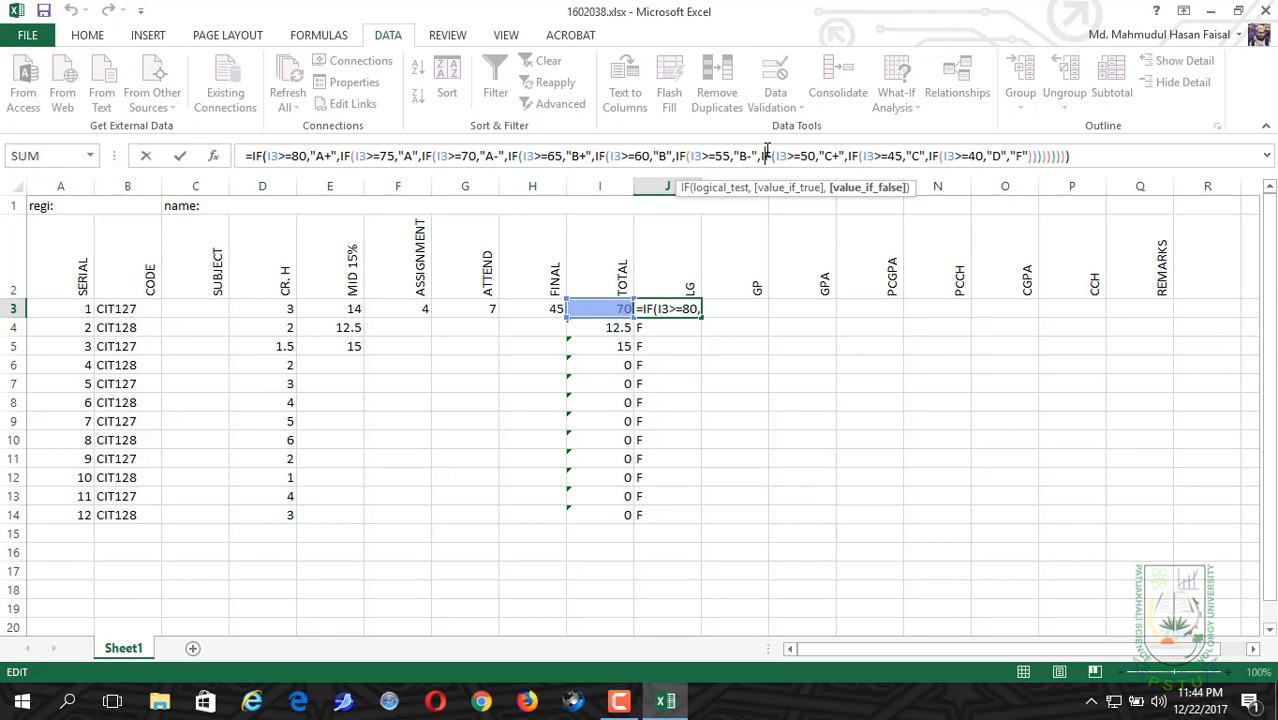
key(Return)
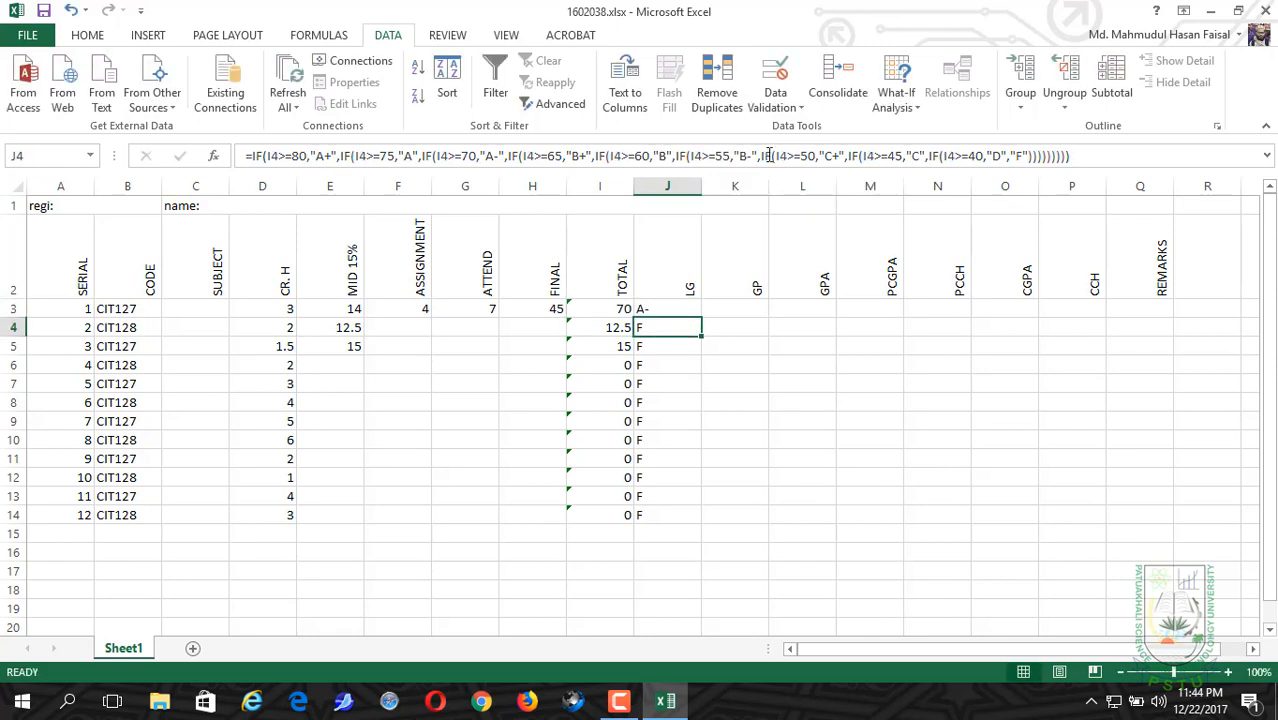
Step: Paste the copied letter grade formula text into K3 under GP, keeping the I3 references
click(729, 308)
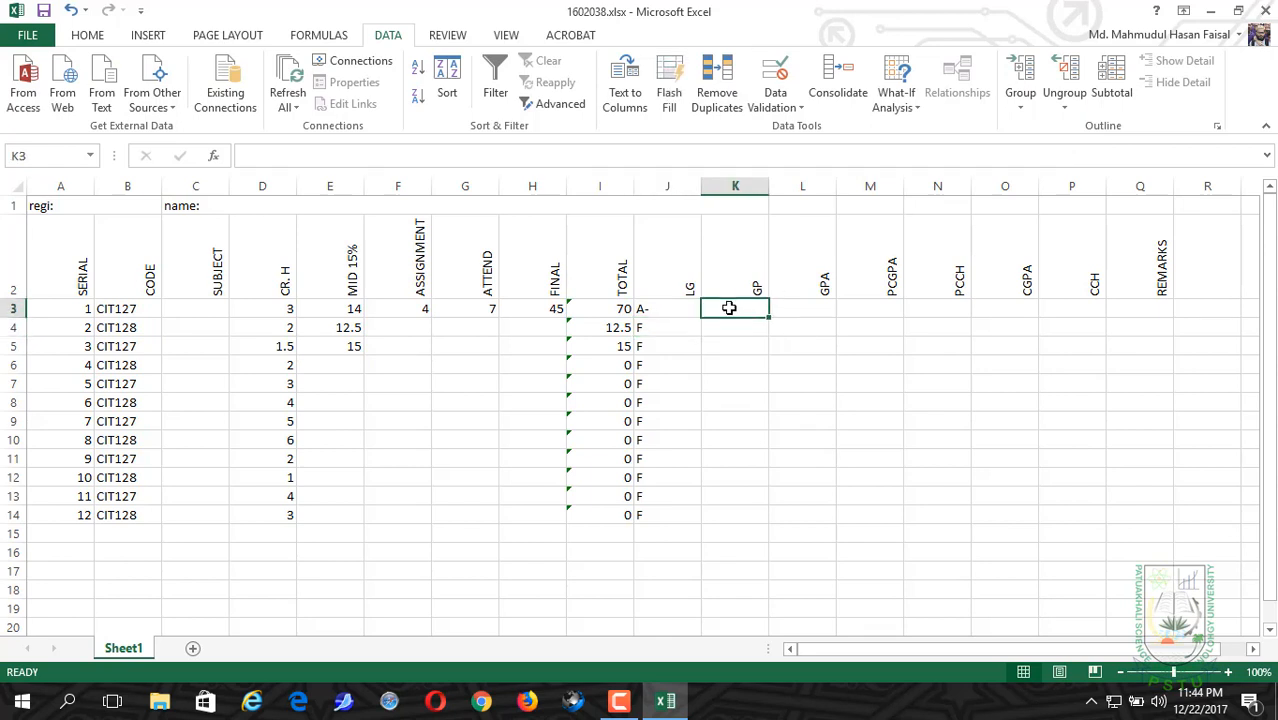
click(481, 158)
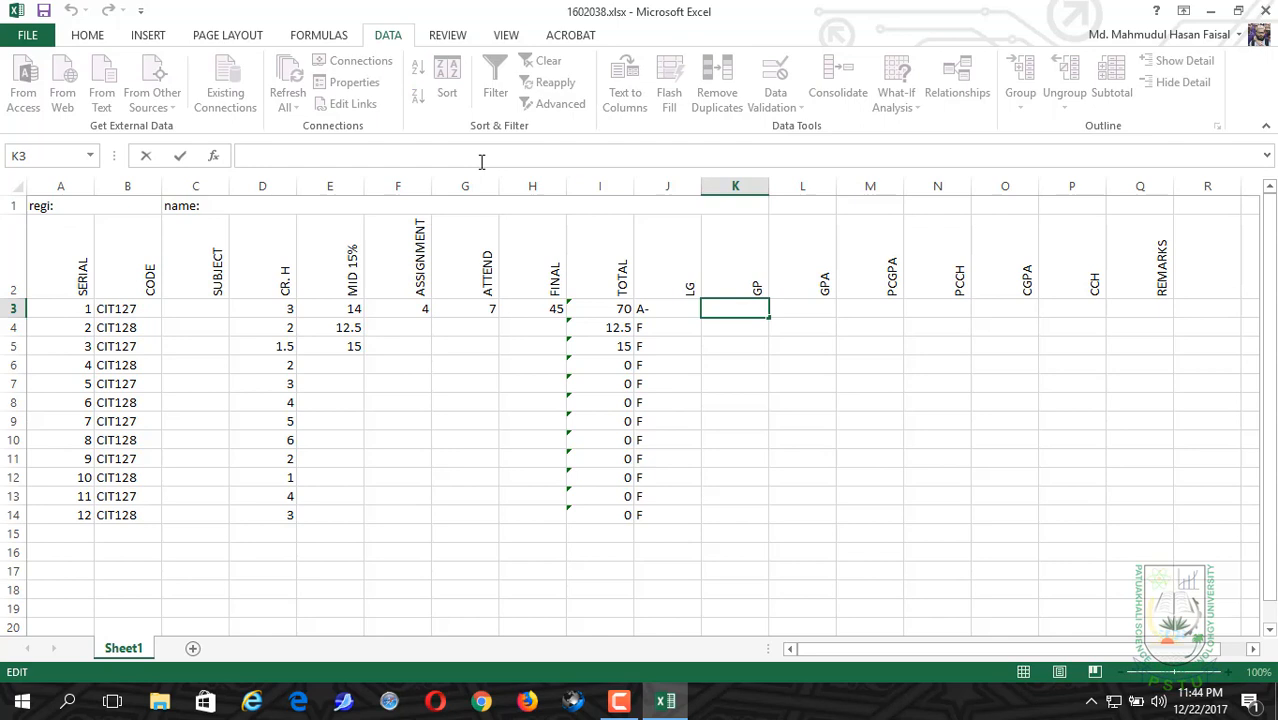
key(ctrl+v)
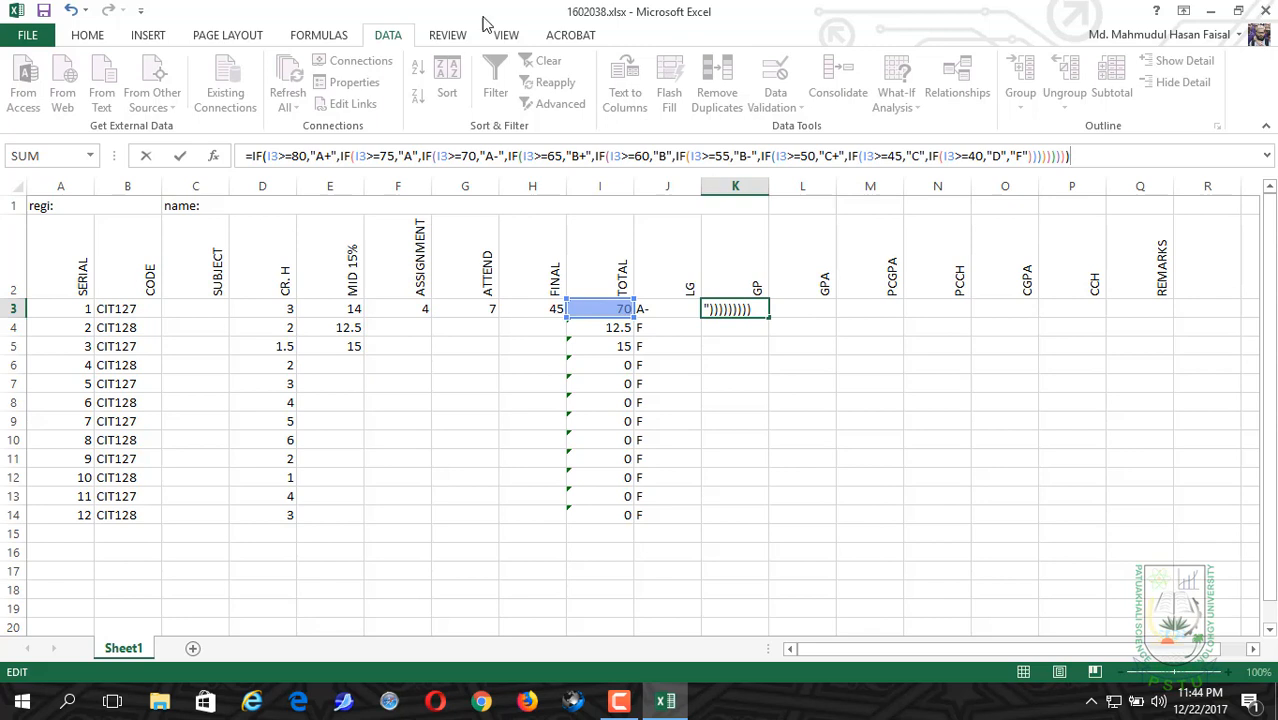
Step: In the K3 formula, replace "A+" with 4.0 in the I3>=80 clause and "A" with 3.75 in the I3>=75 clause
click(320, 156)
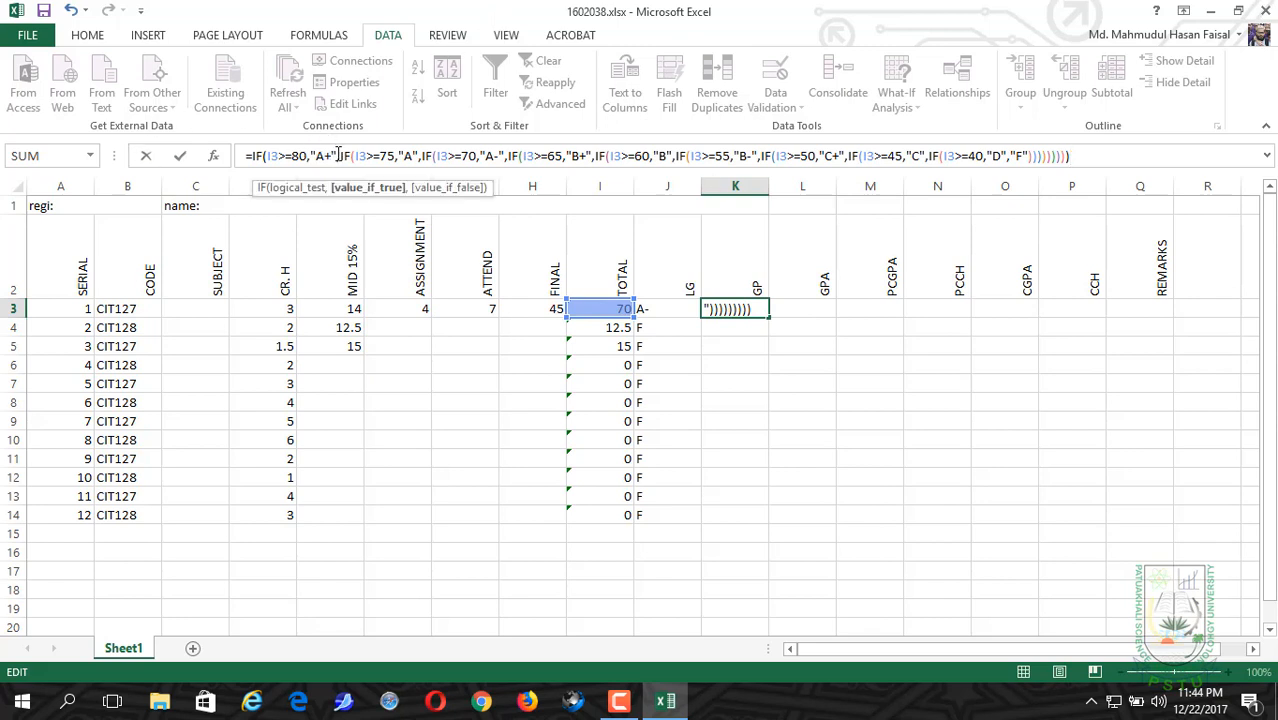
drag(337, 156, 312, 157)
text(4.0)
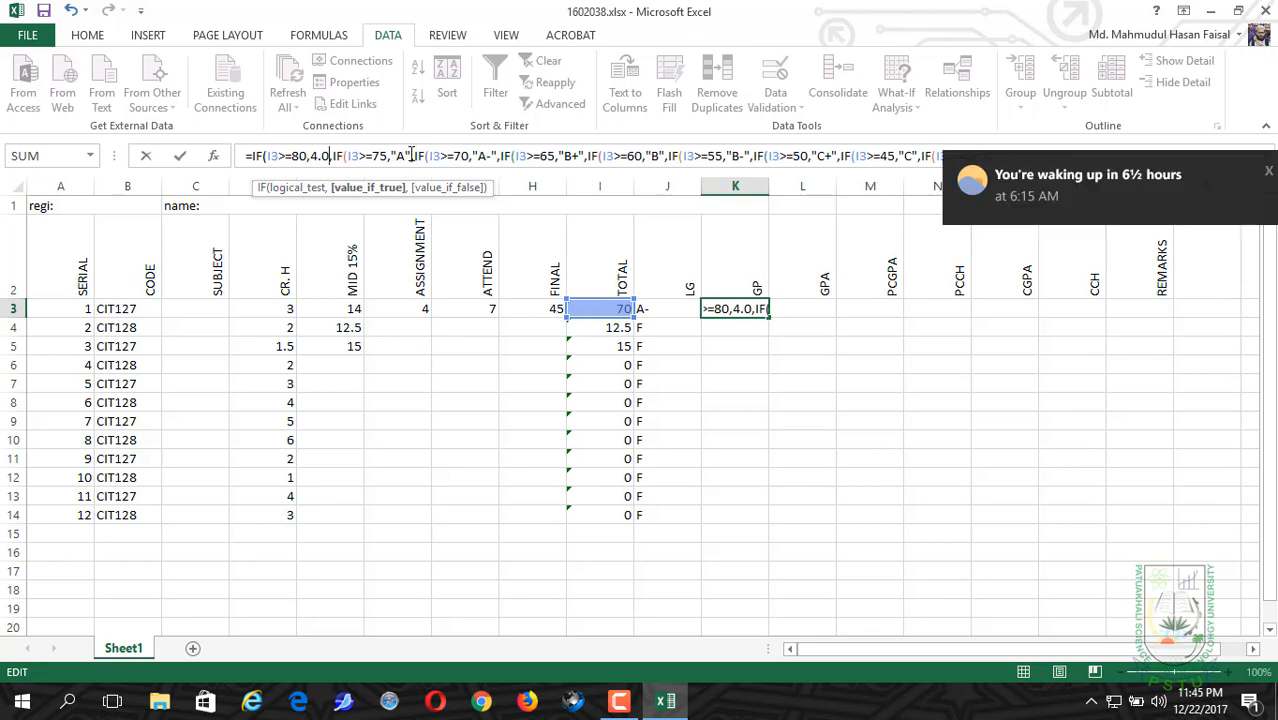
click(411, 156)
drag(411, 156, 392, 160)
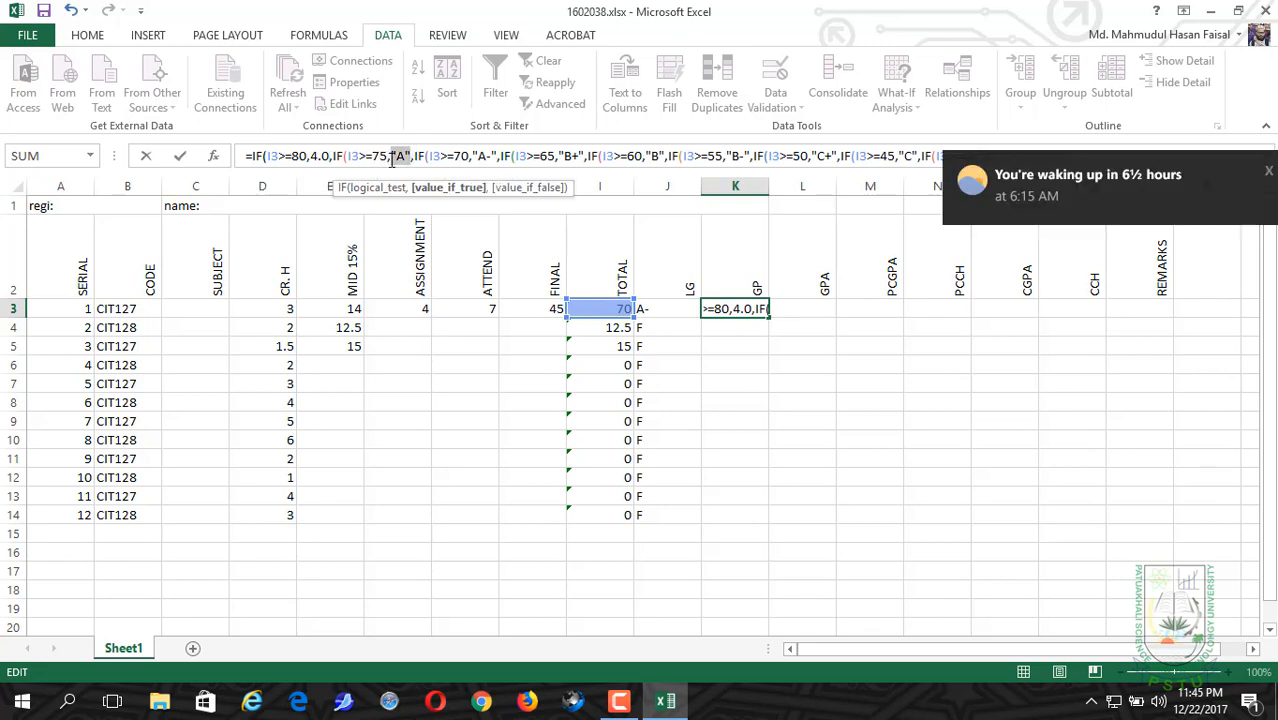
key(BackSpace)
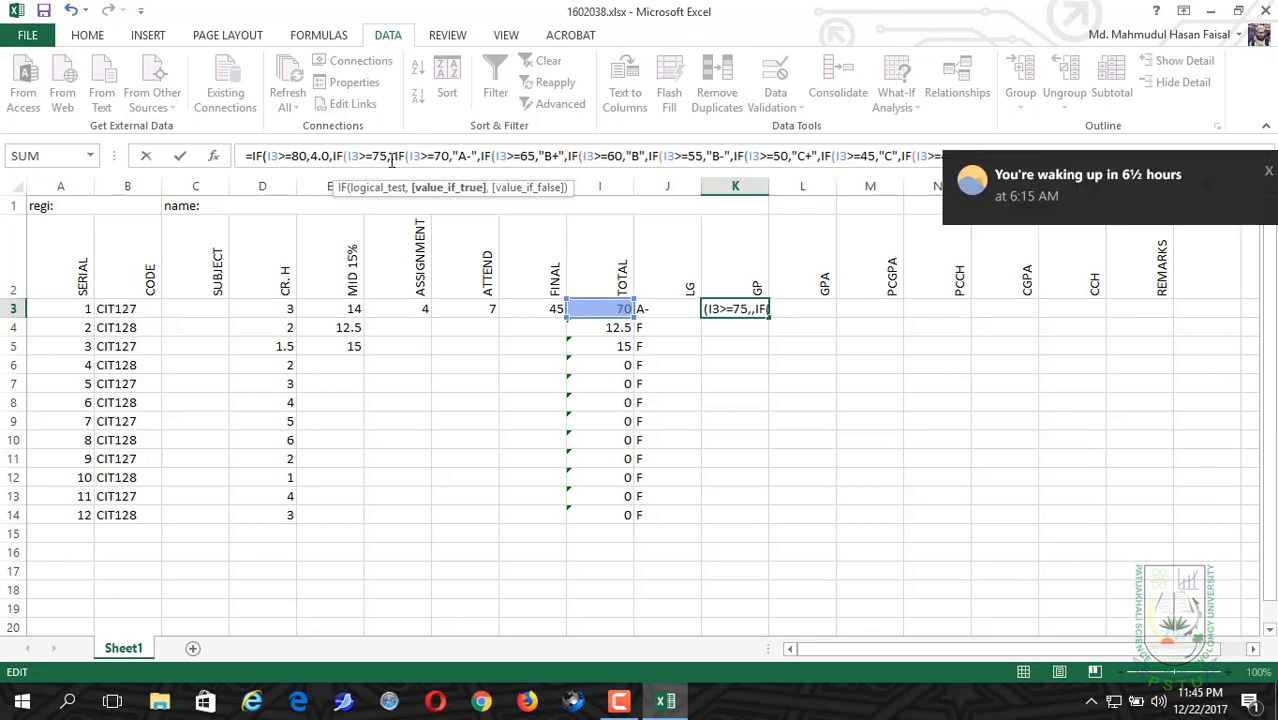
text(3.)
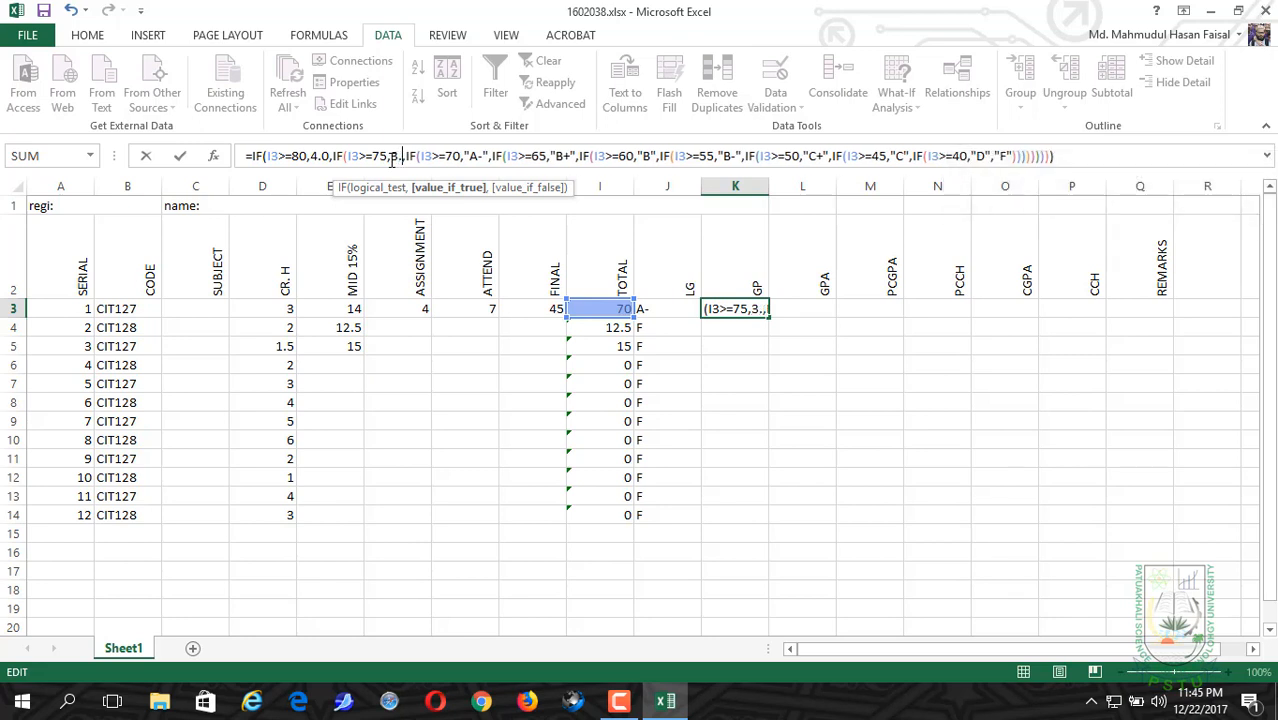
text(75)
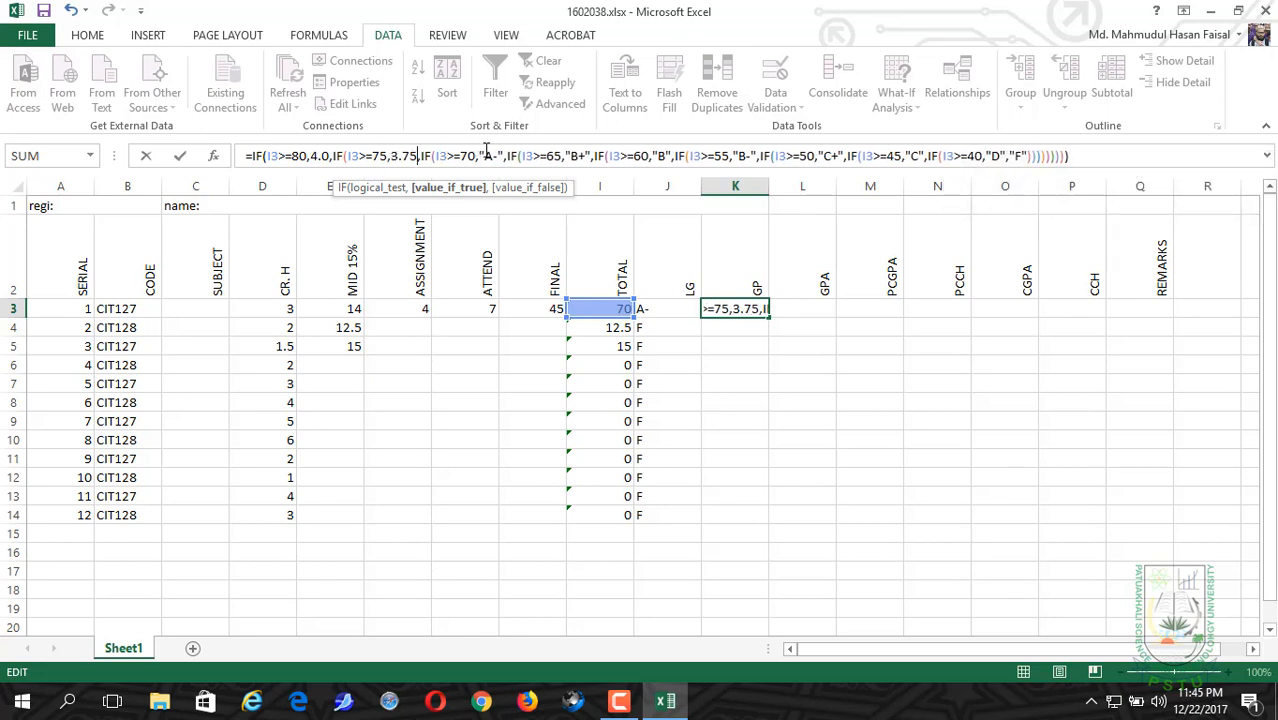
Step: In the K3 formula, replace "A-" with 3.5 in the I3>=70 clause and "B+" with 3.25 in the I3>=65 clause
drag(501, 156, 479, 157)
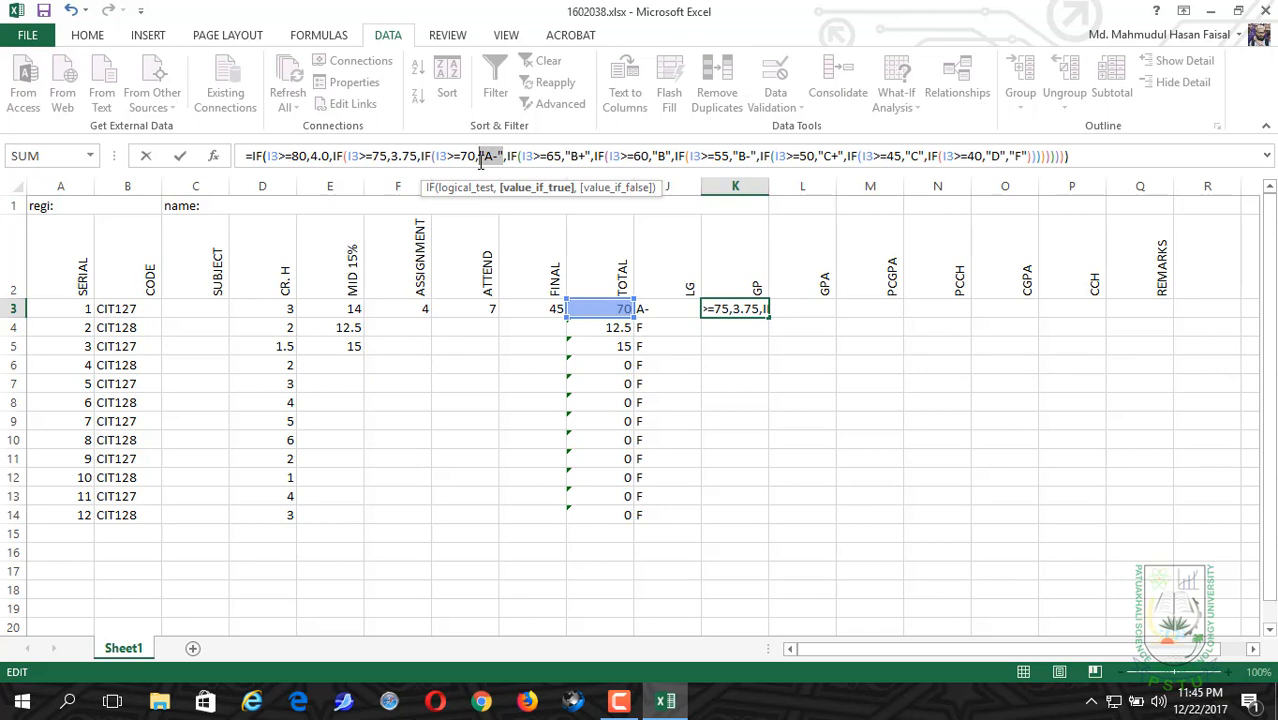
text(3.5)
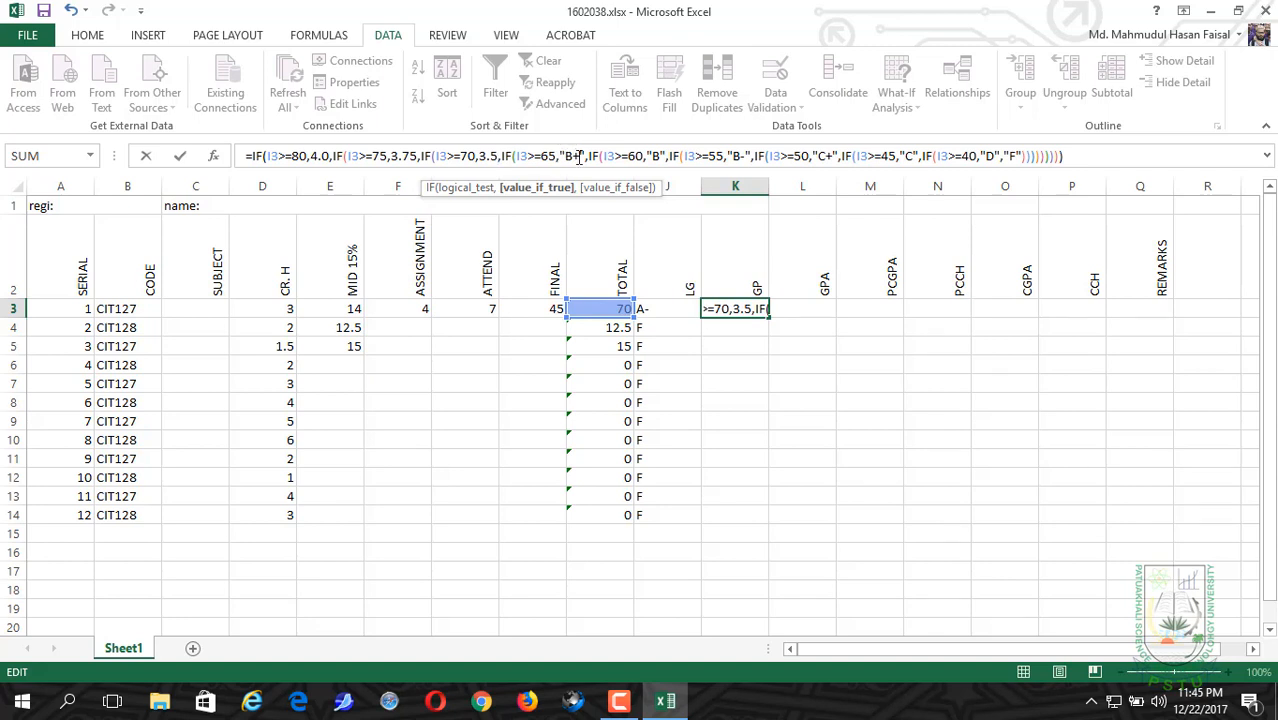
drag(584, 156, 561, 156)
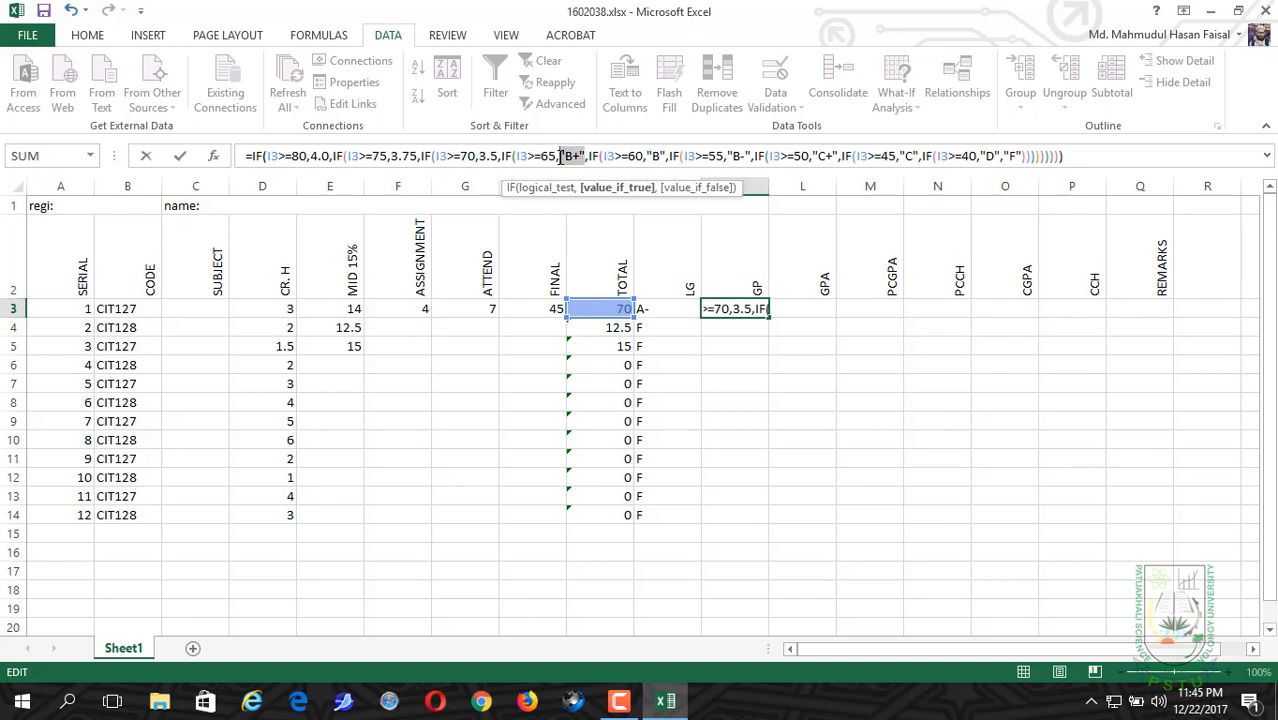
text(3.25)
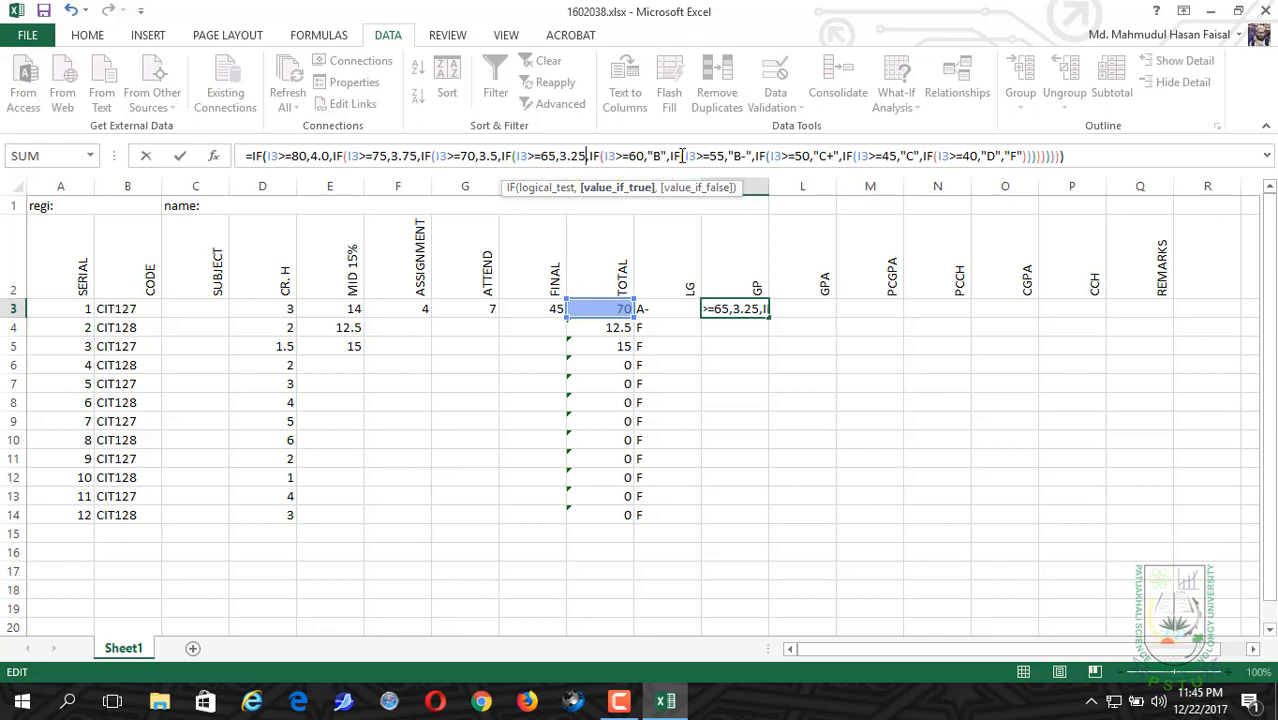
Step: In the K3 formula, replace "B" with 3.0 in the I3>=60 clause and "B-" with 2.75 in the I3>=55 clause
drag(666, 156, 648, 157)
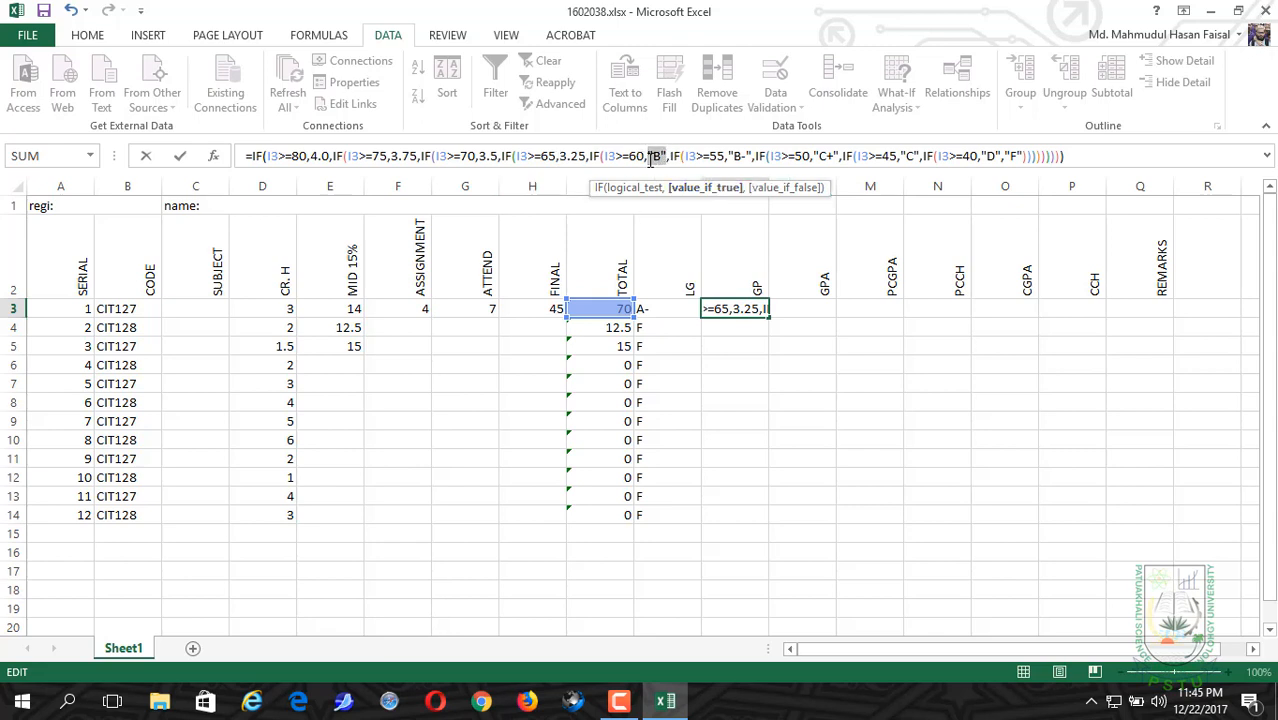
text(3.0)
drag(752, 156, 729, 158)
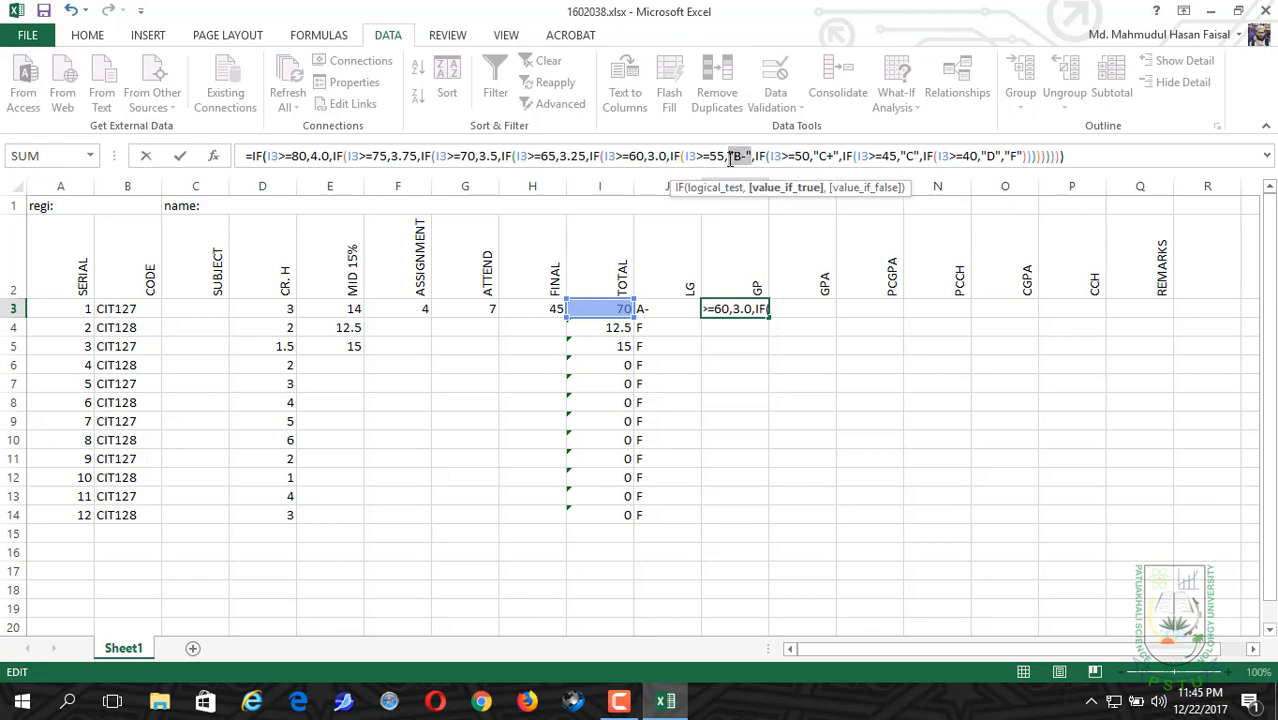
text(2.75)
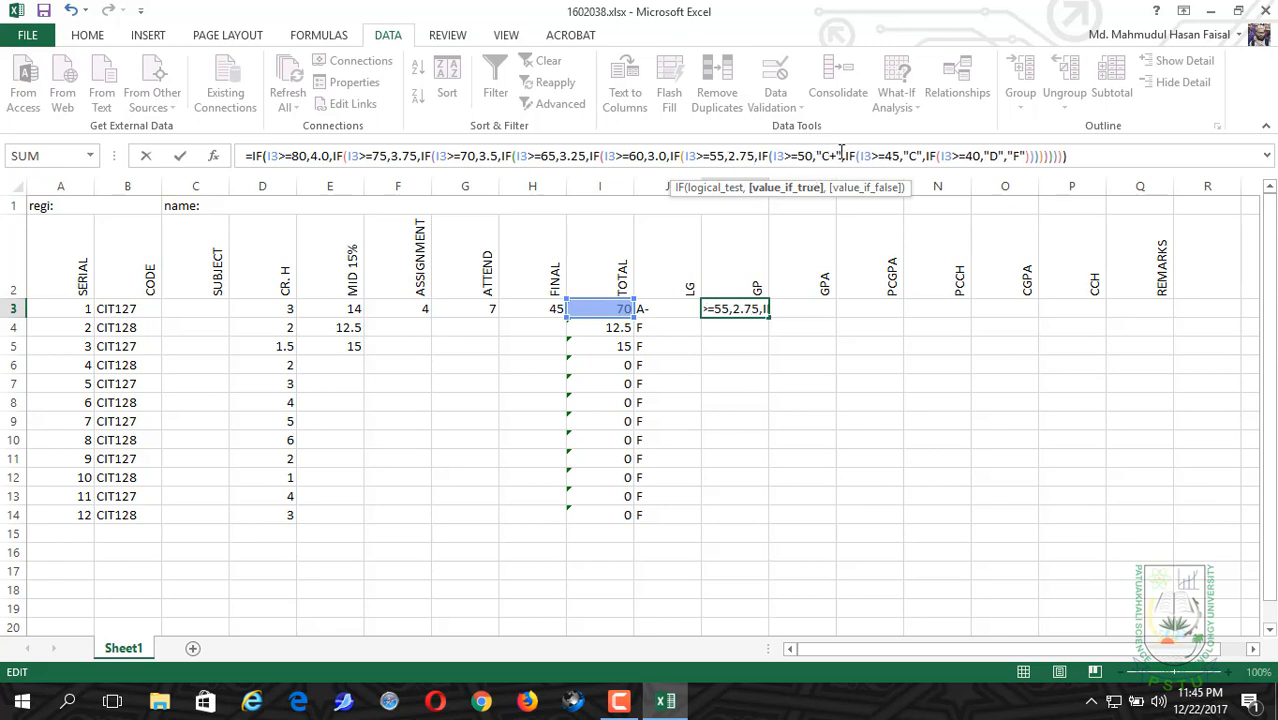
Step: In the K3 formula, replace "C+" with 2.5 in the I3>=50 clause and "C" with 2.25 in the I3>=45 clause
drag(845, 157, 818, 157)
text(2.)
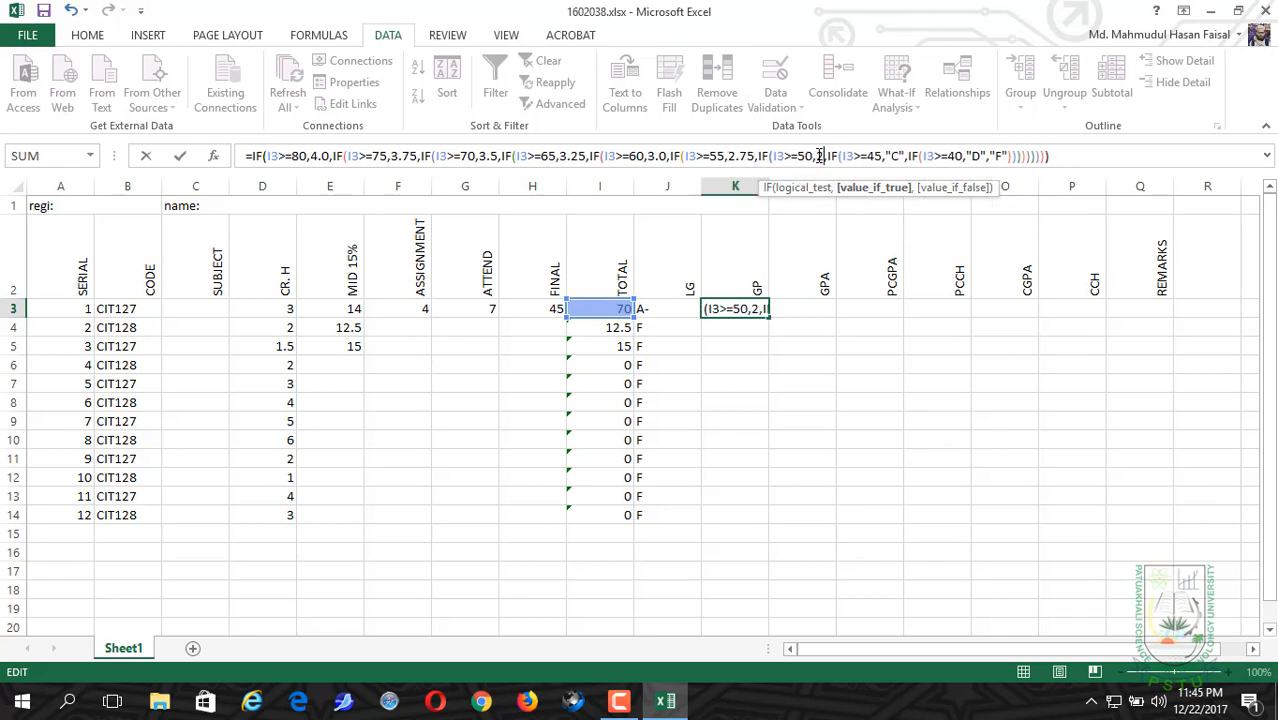
text(5)
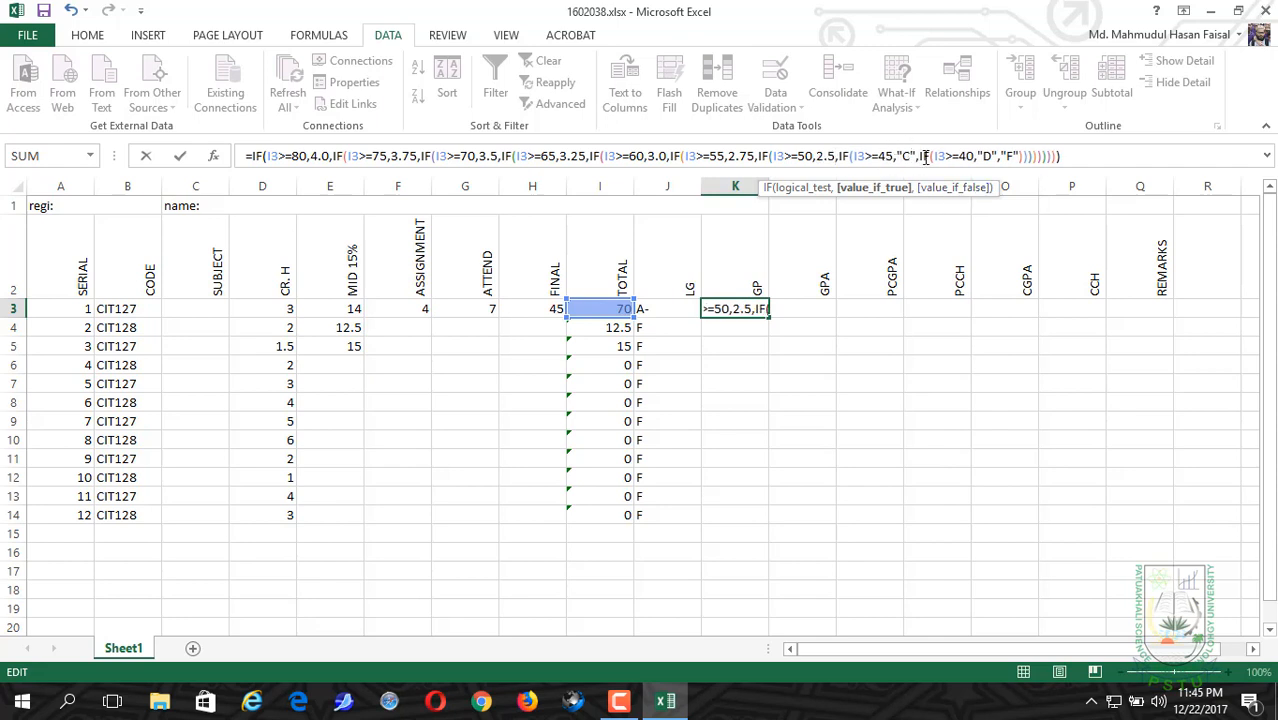
drag(916, 157, 897, 158)
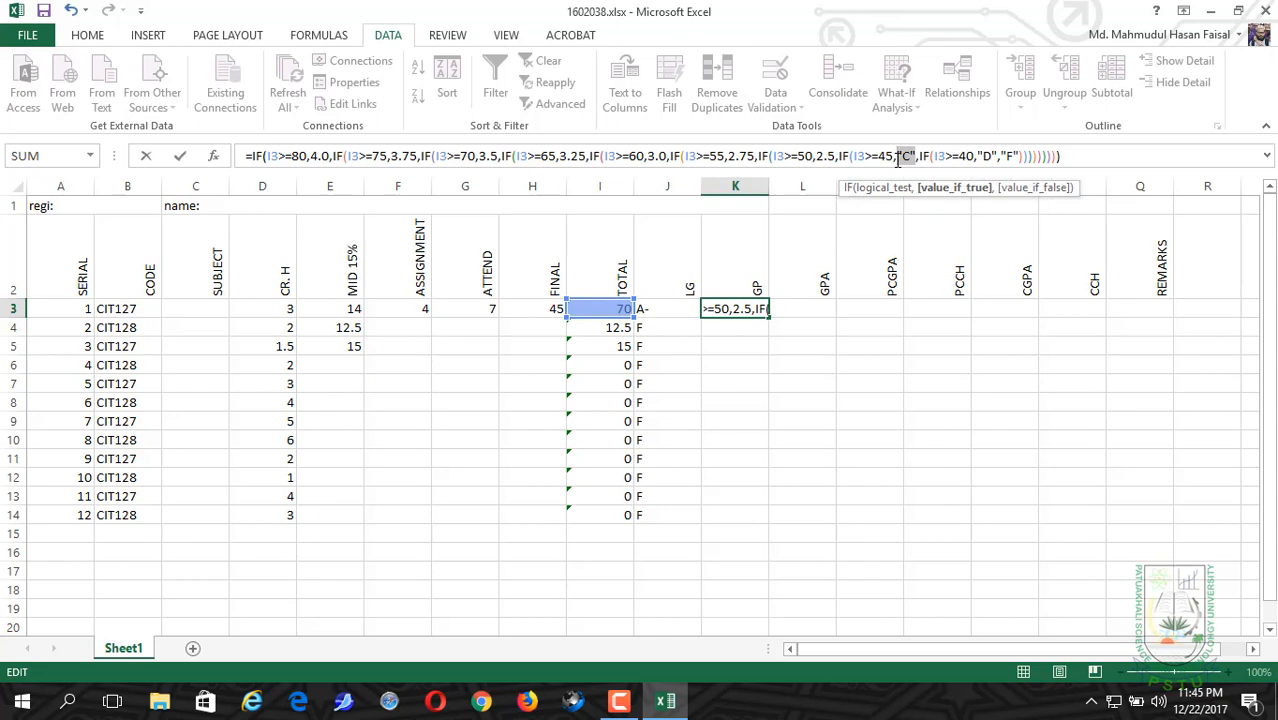
text(2.25)
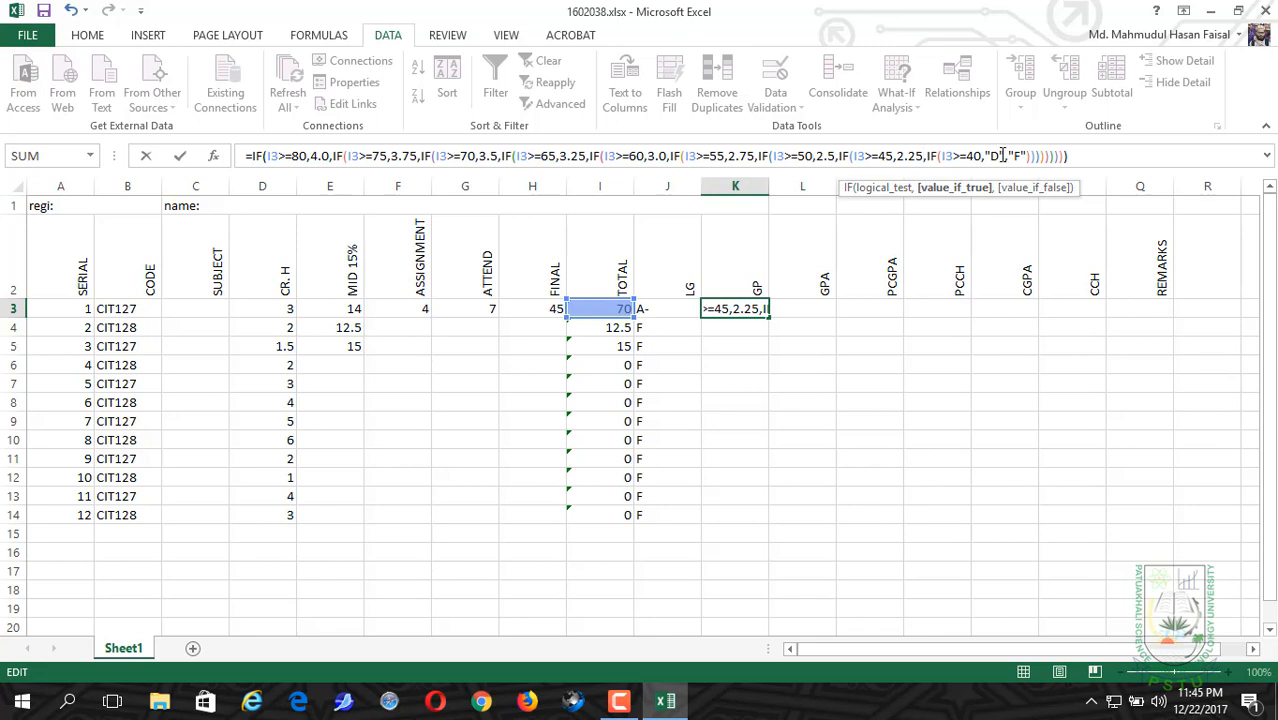
Step: In the K3 formula, replace "D" with 2.0 in the I3>=40 clause
drag(1004, 157, 990, 157)
text(2)
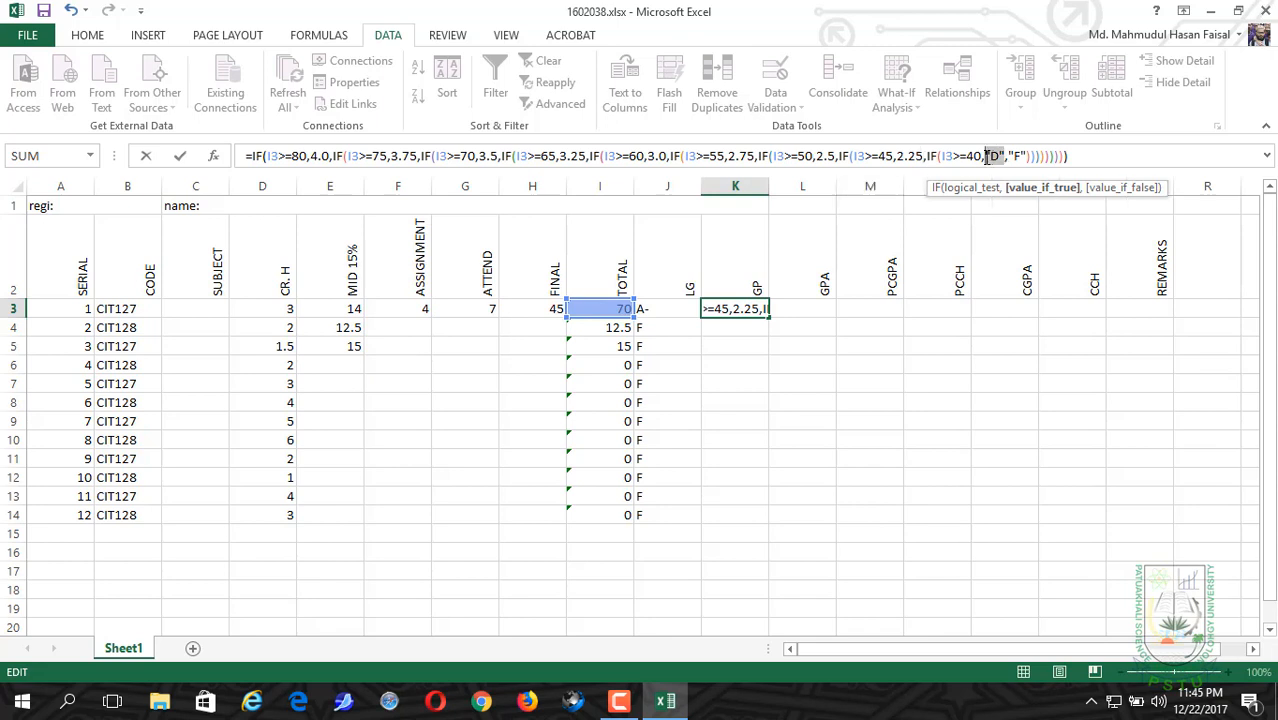
text(.0)
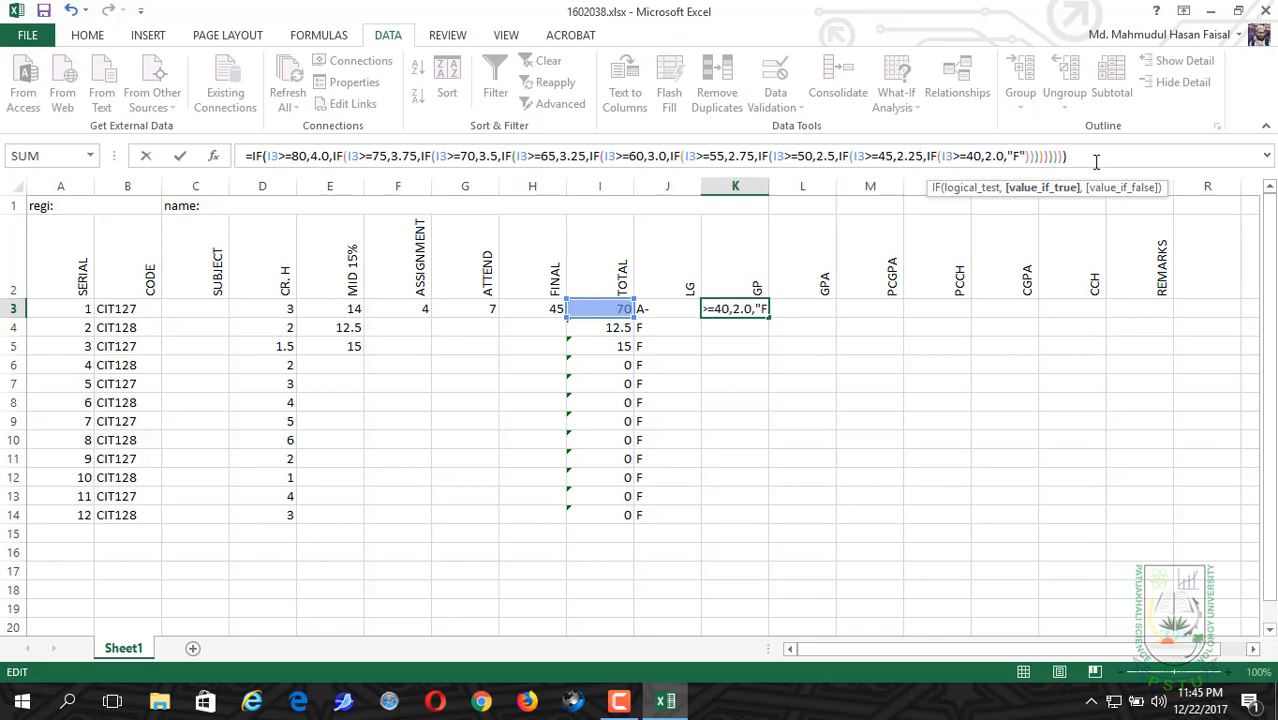
Step: In the K3 formula, replace the final "F" with 0, and fill the formula down the GP column through K14
click(1026, 155)
drag(1026, 155, 1010, 157)
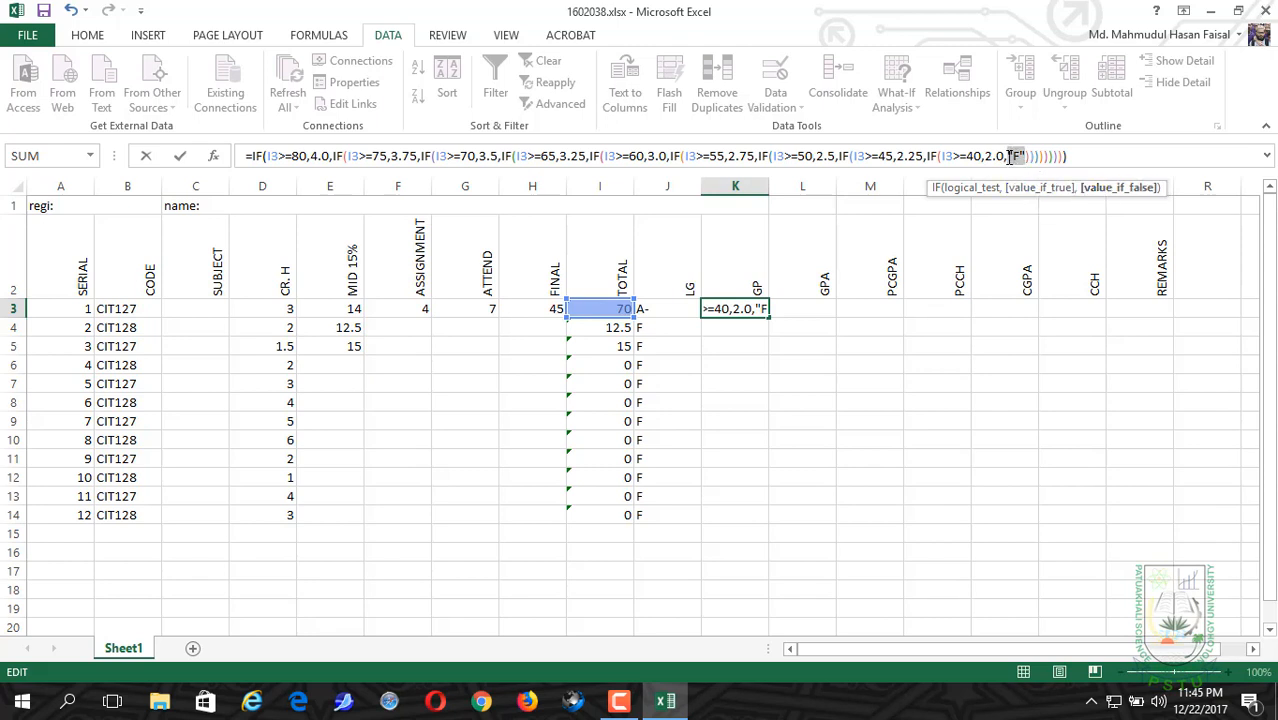
click(1009, 156)
drag(1022, 156, 1010, 156)
text(0)
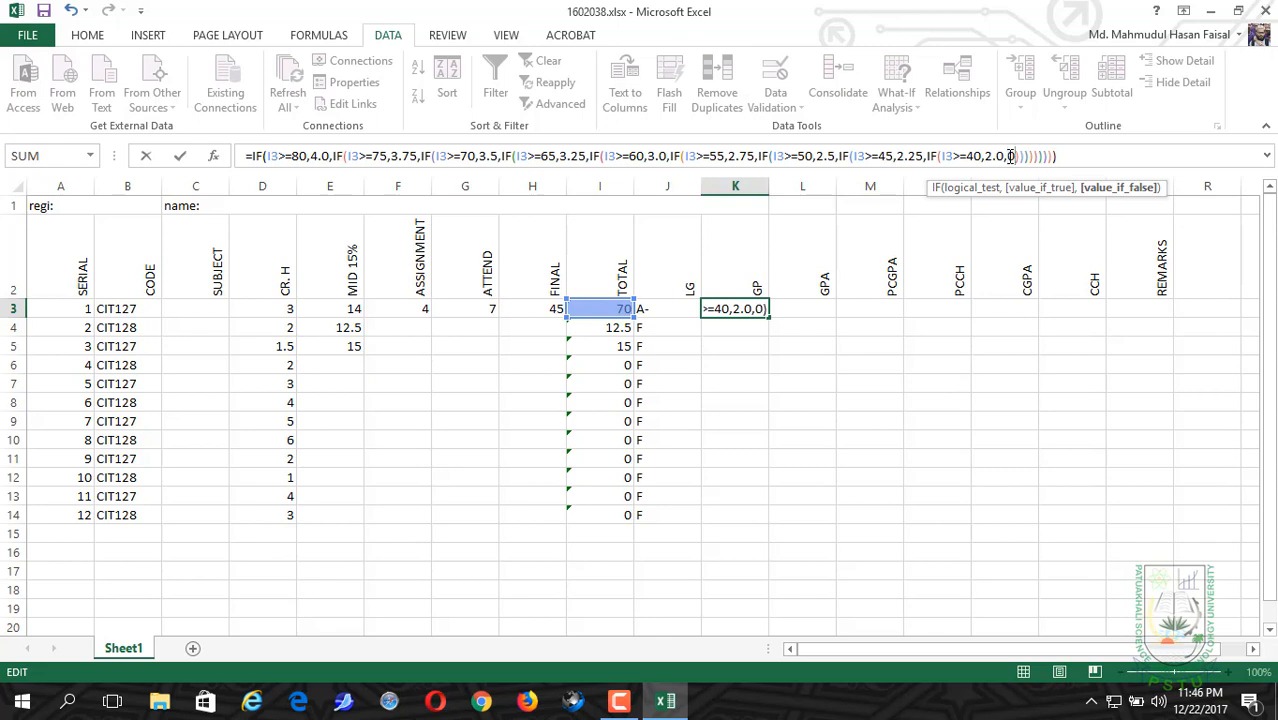
click(1080, 156)
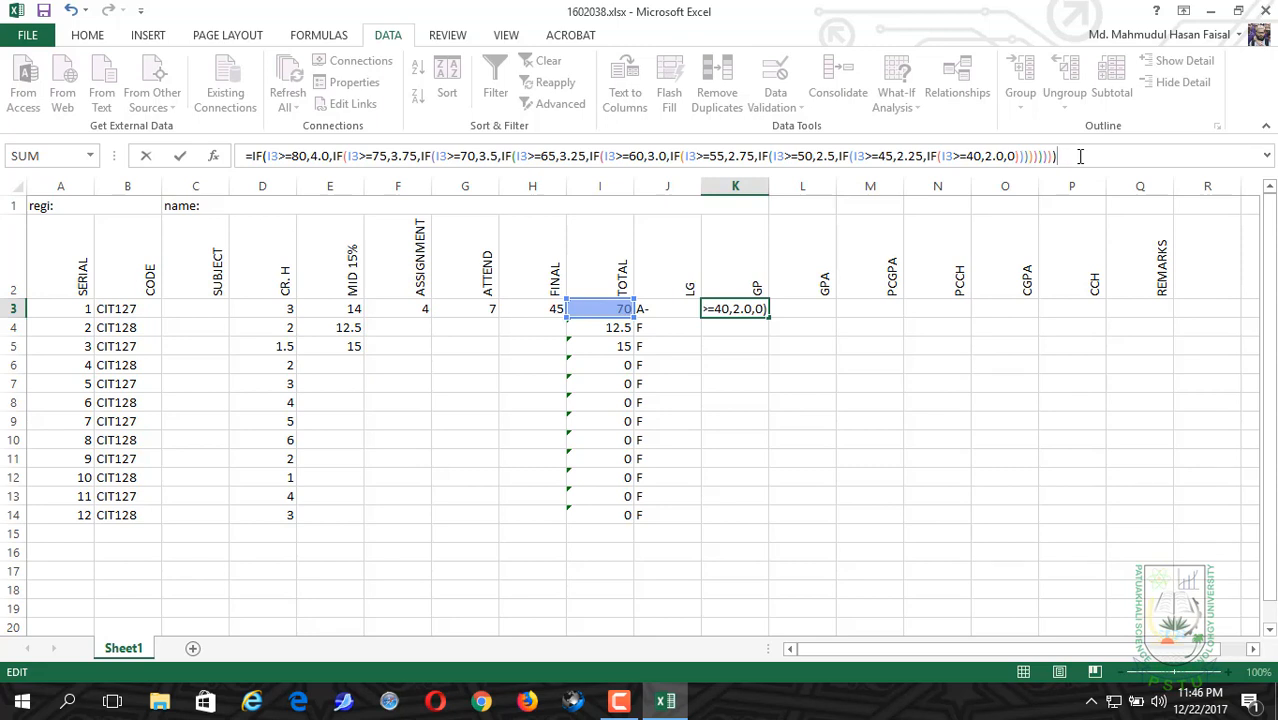
key(Return)
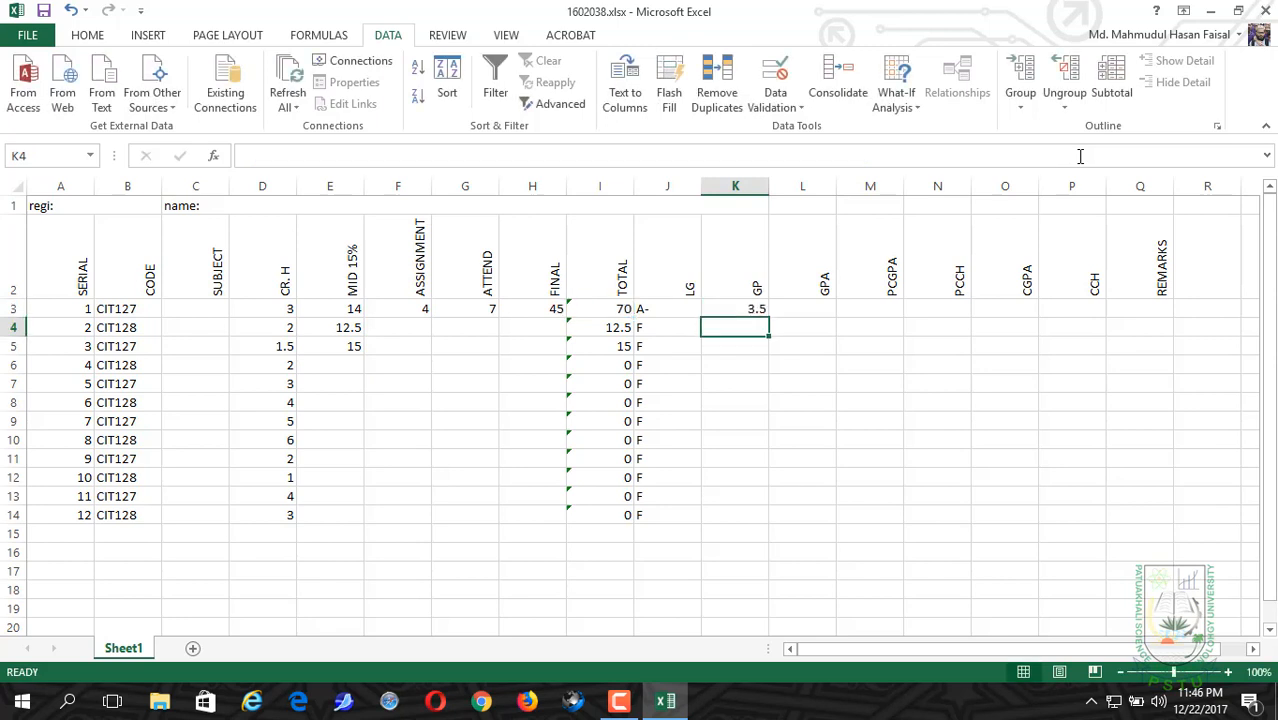
click(729, 311)
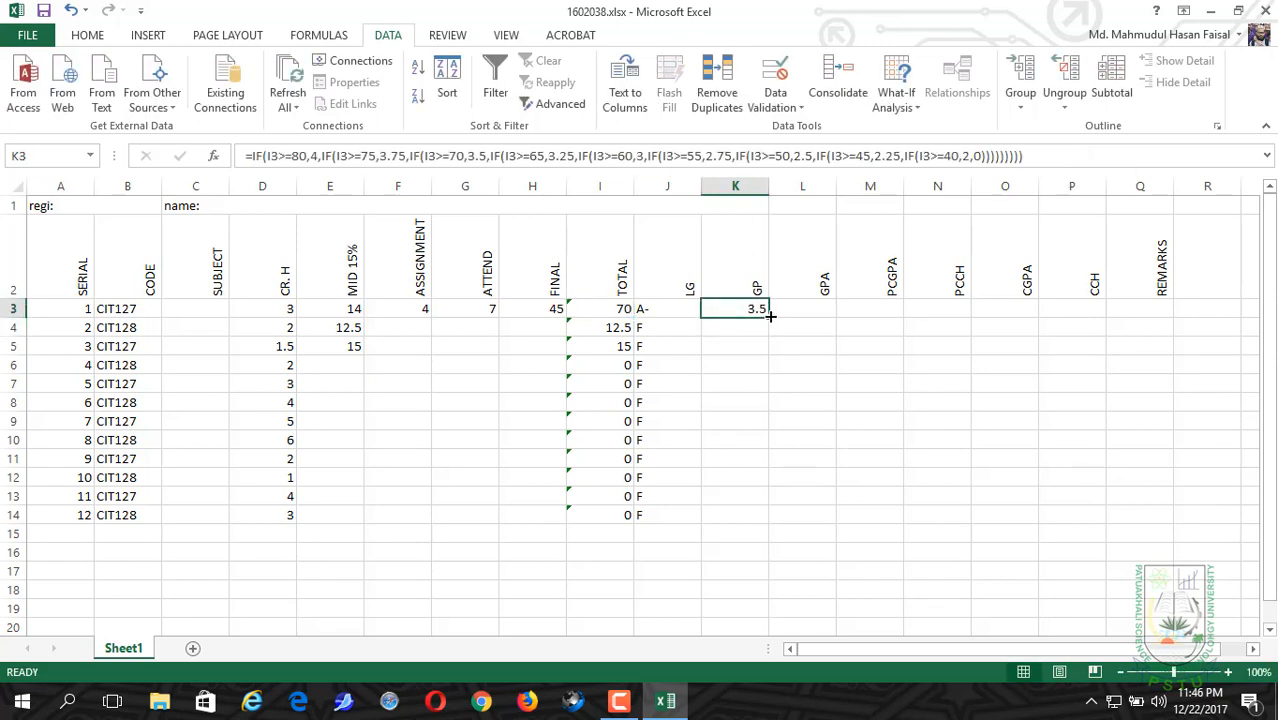
drag(770, 315, 743, 518)
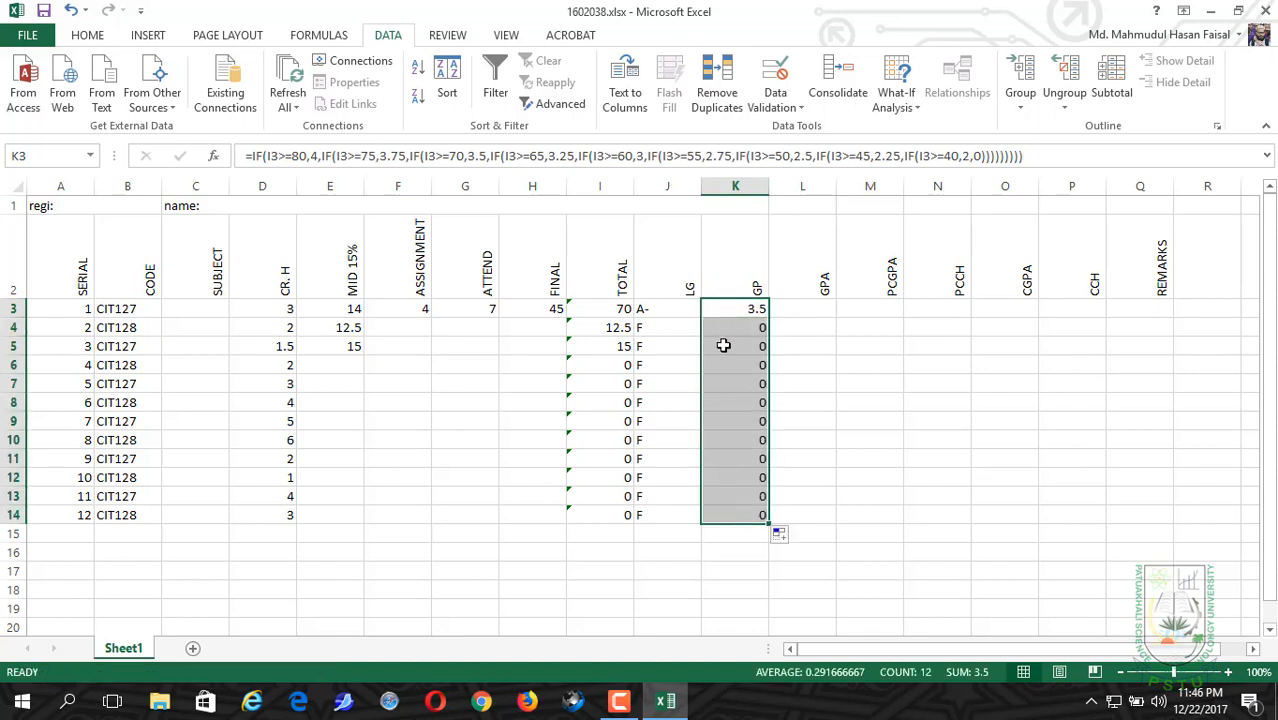
Step: Insert an entire blank column between the GP and GPA columns
click(797, 315)
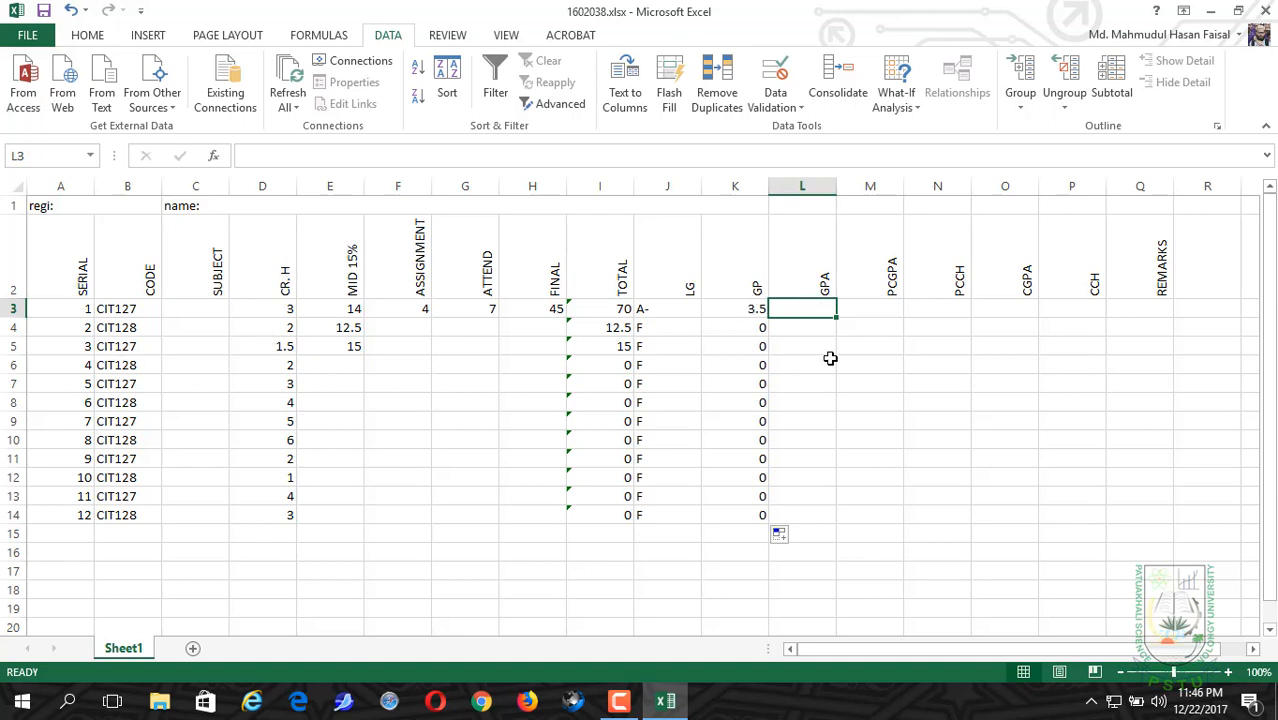
click(784, 249)
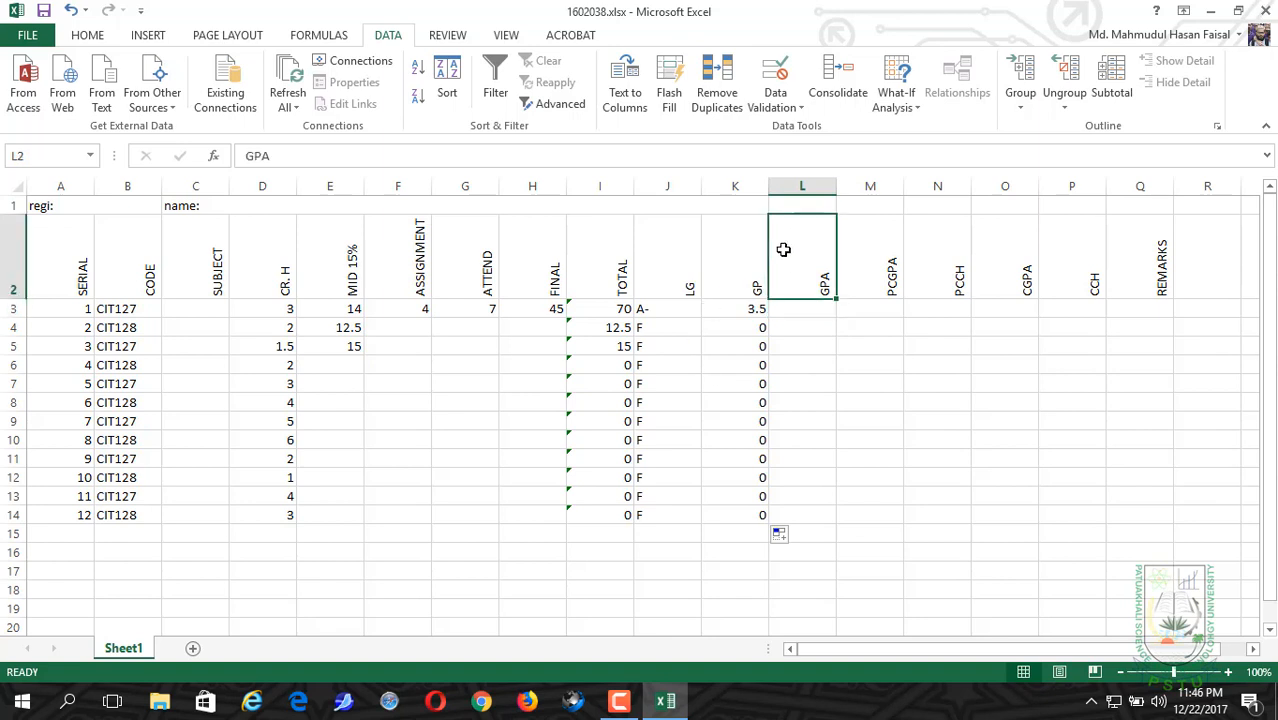
right_click(785, 252)
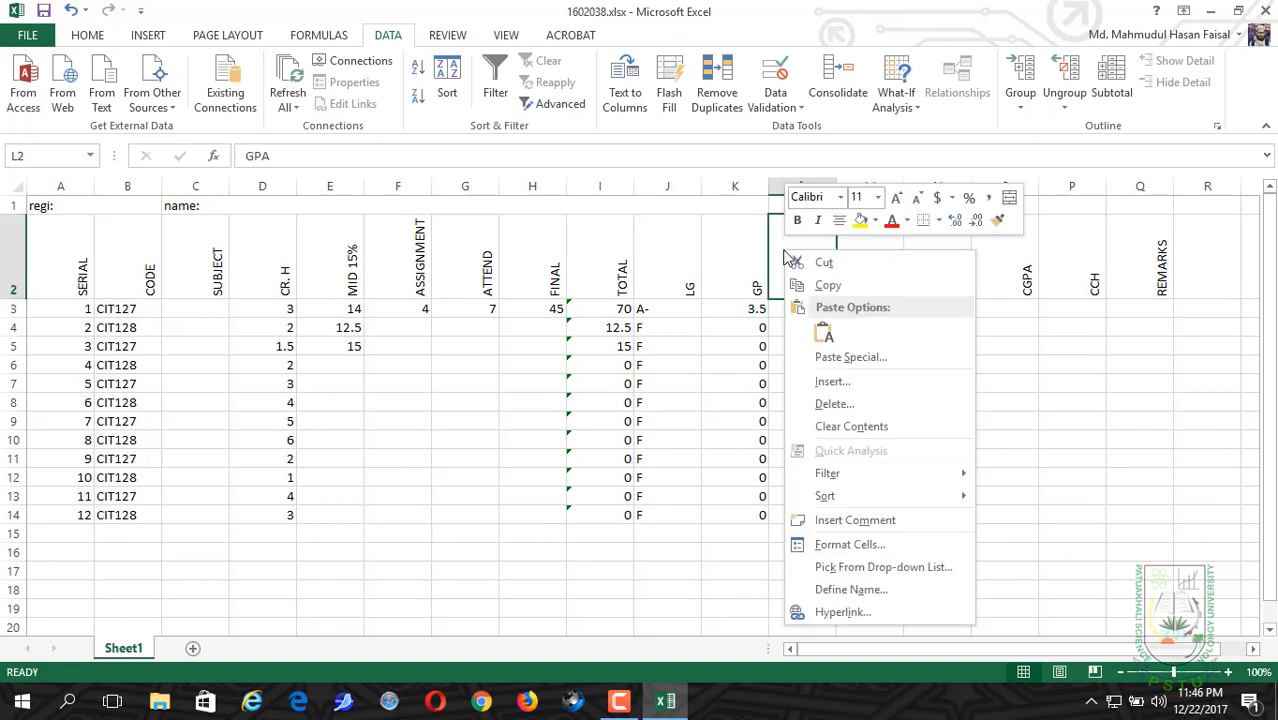
click(832, 382)
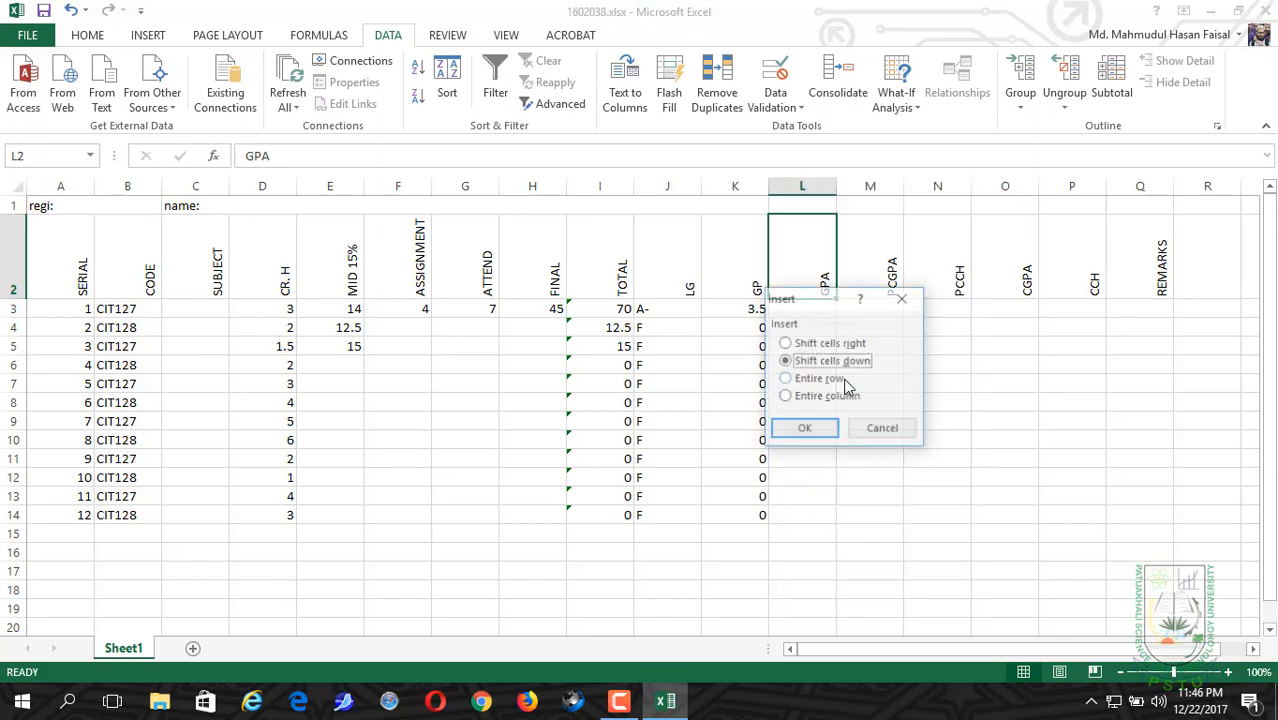
click(785, 397)
click(803, 429)
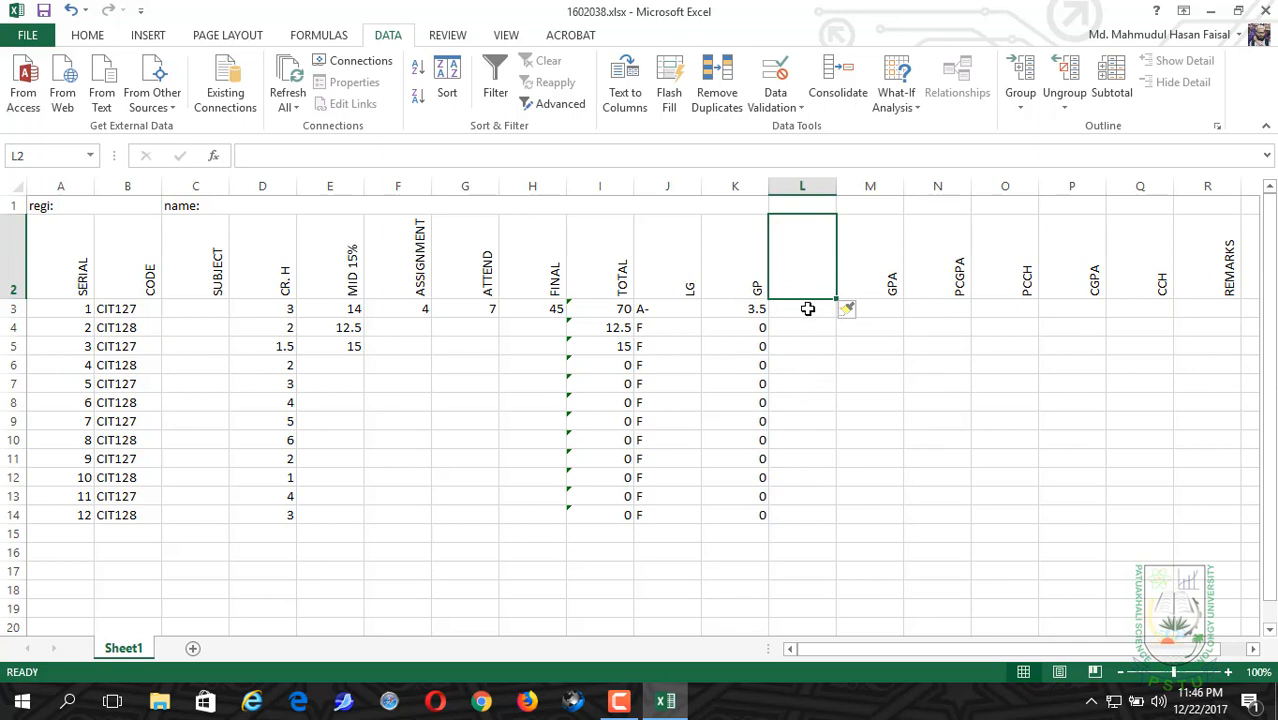
Step: Enter the formula =D3*K3 in L3 to multiply the first course's credit hours by its grade point
click(808, 312)
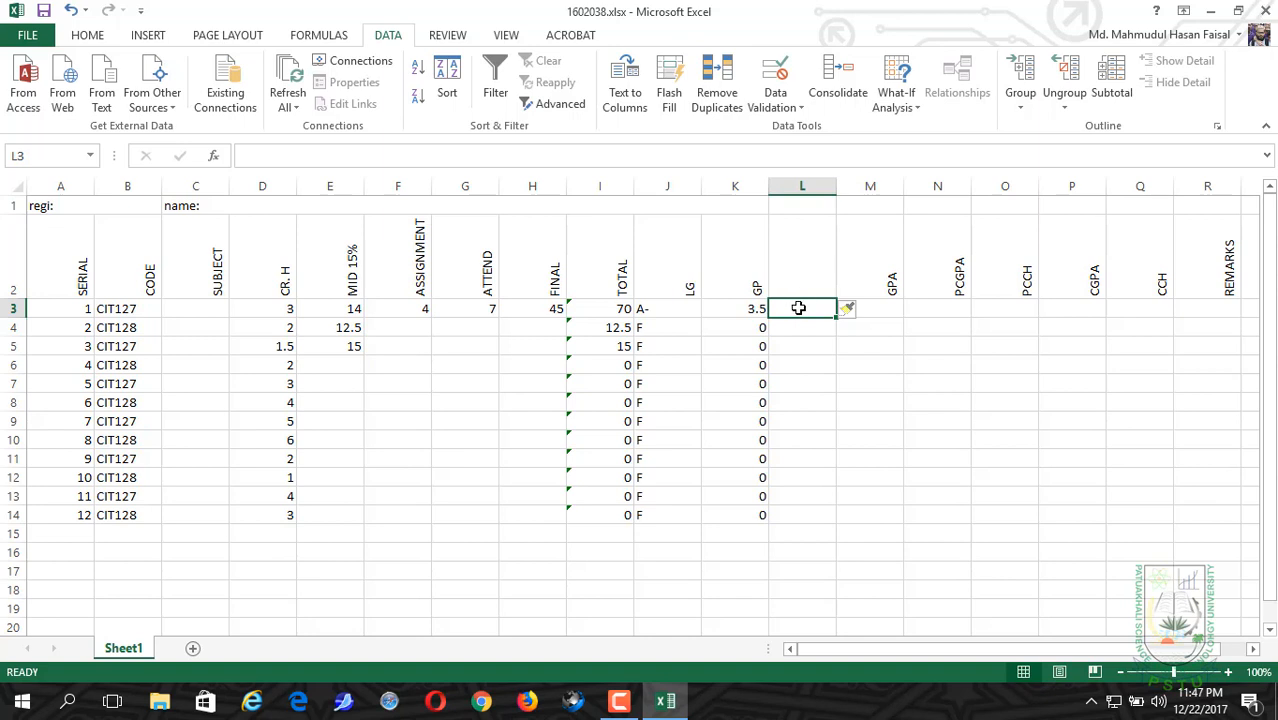
click(419, 152)
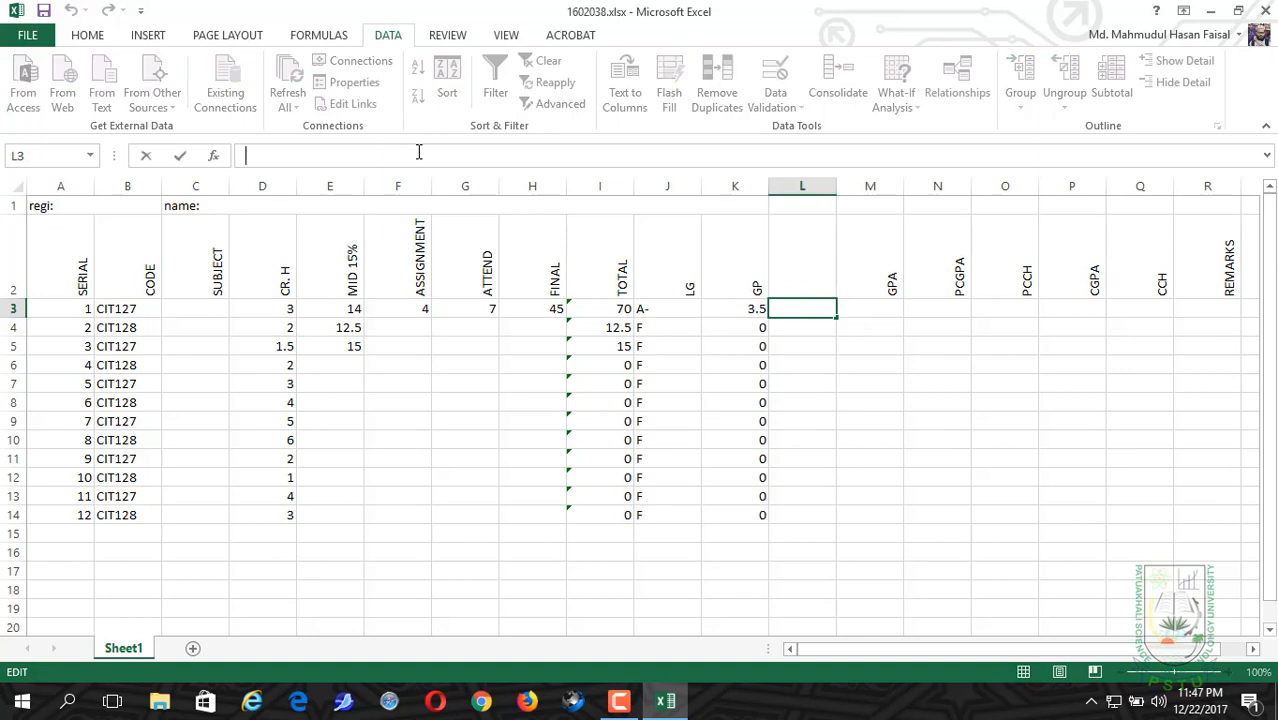
text(=)
click(283, 312)
text(*)
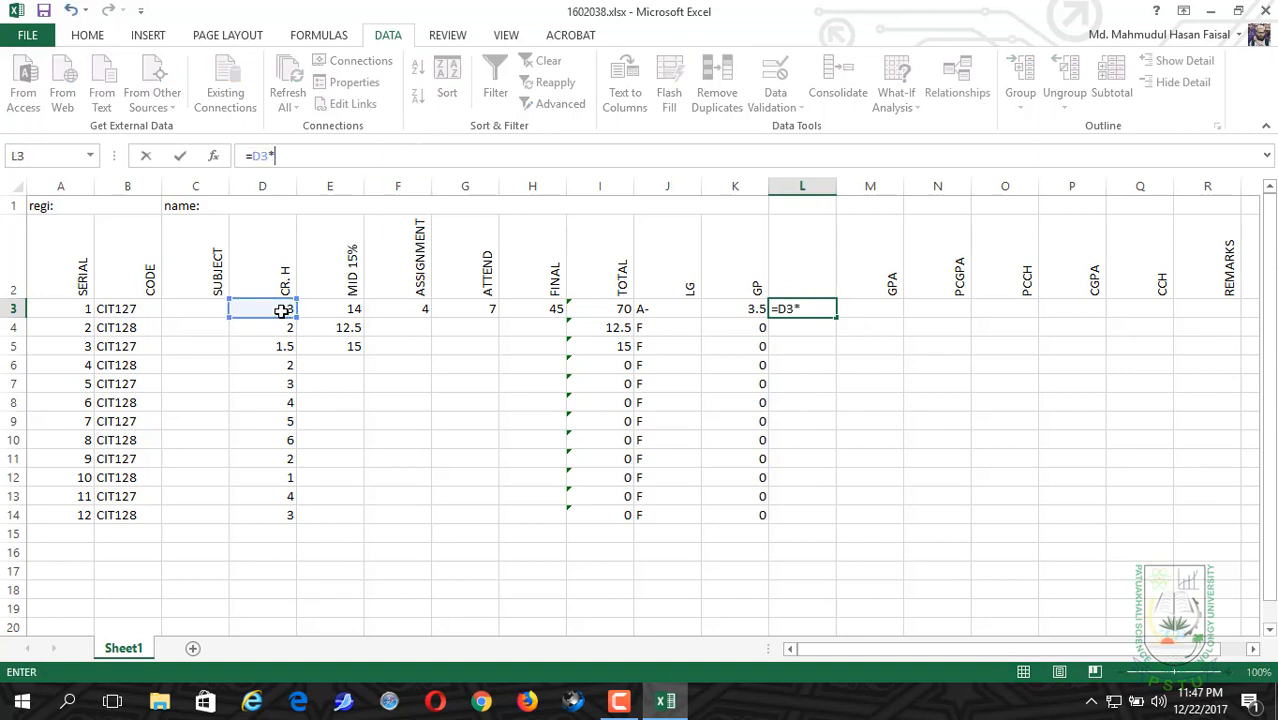
click(752, 311)
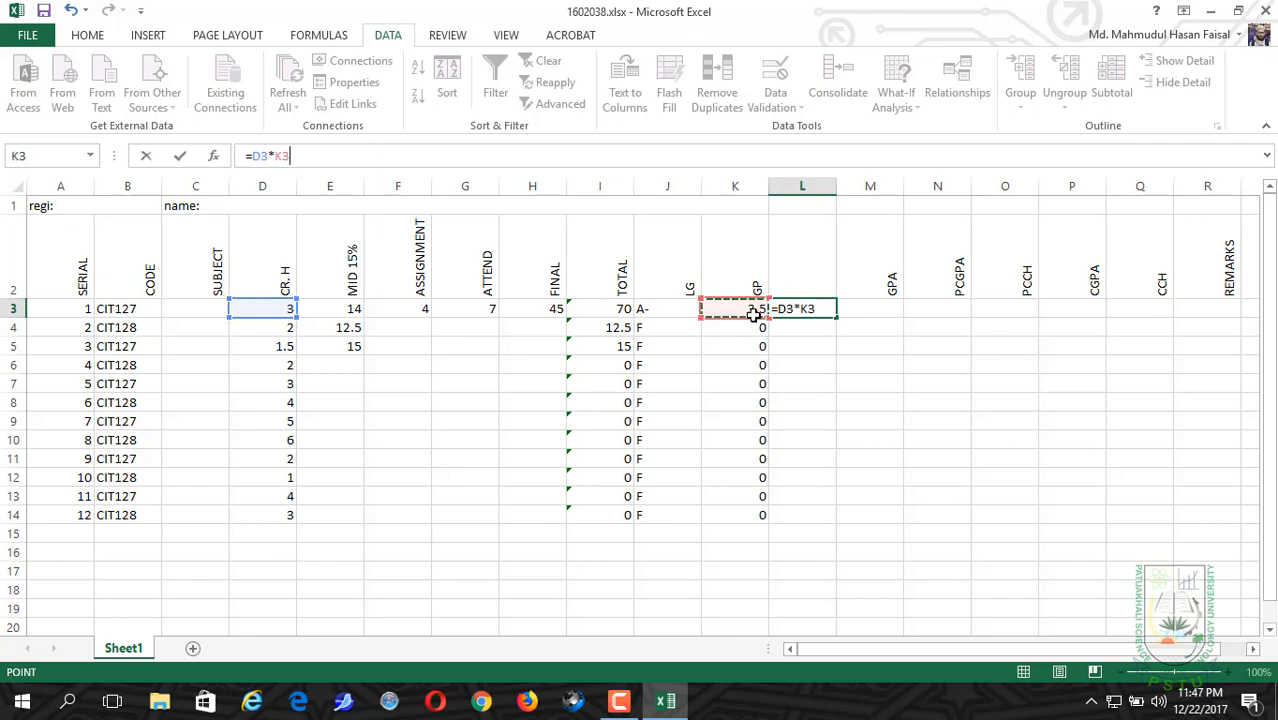
key(Return)
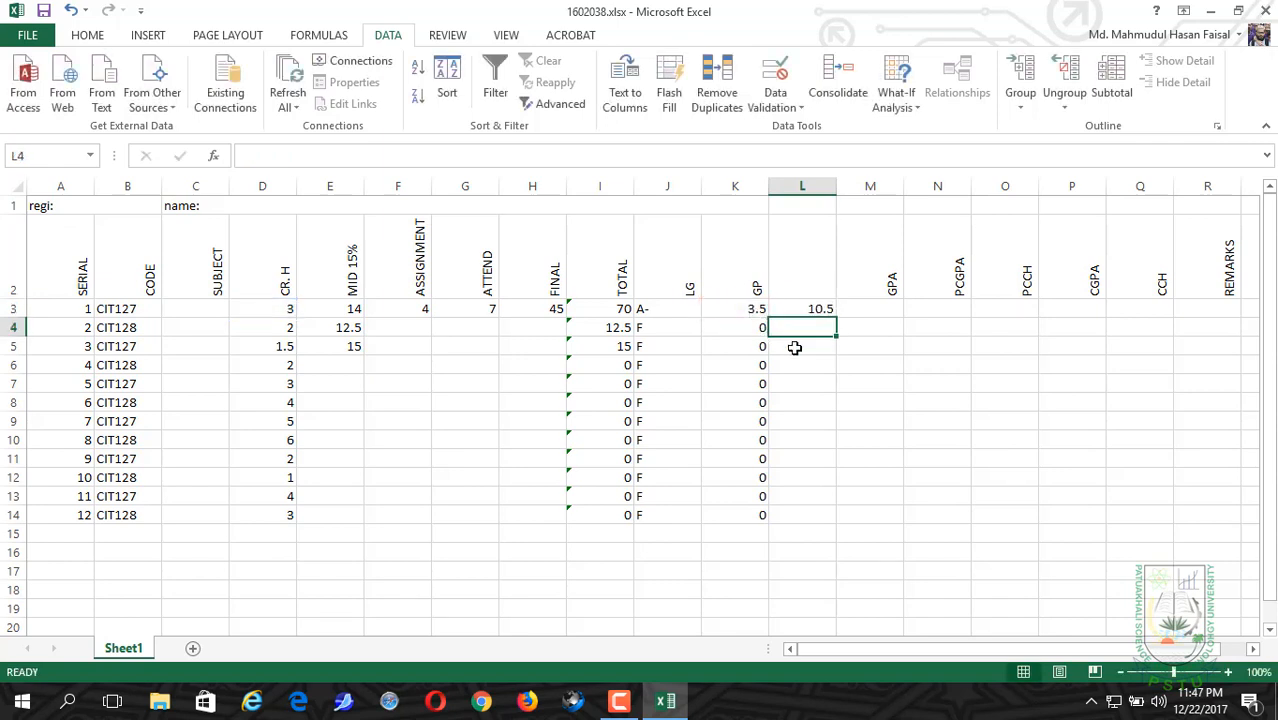
double_click(802, 309)
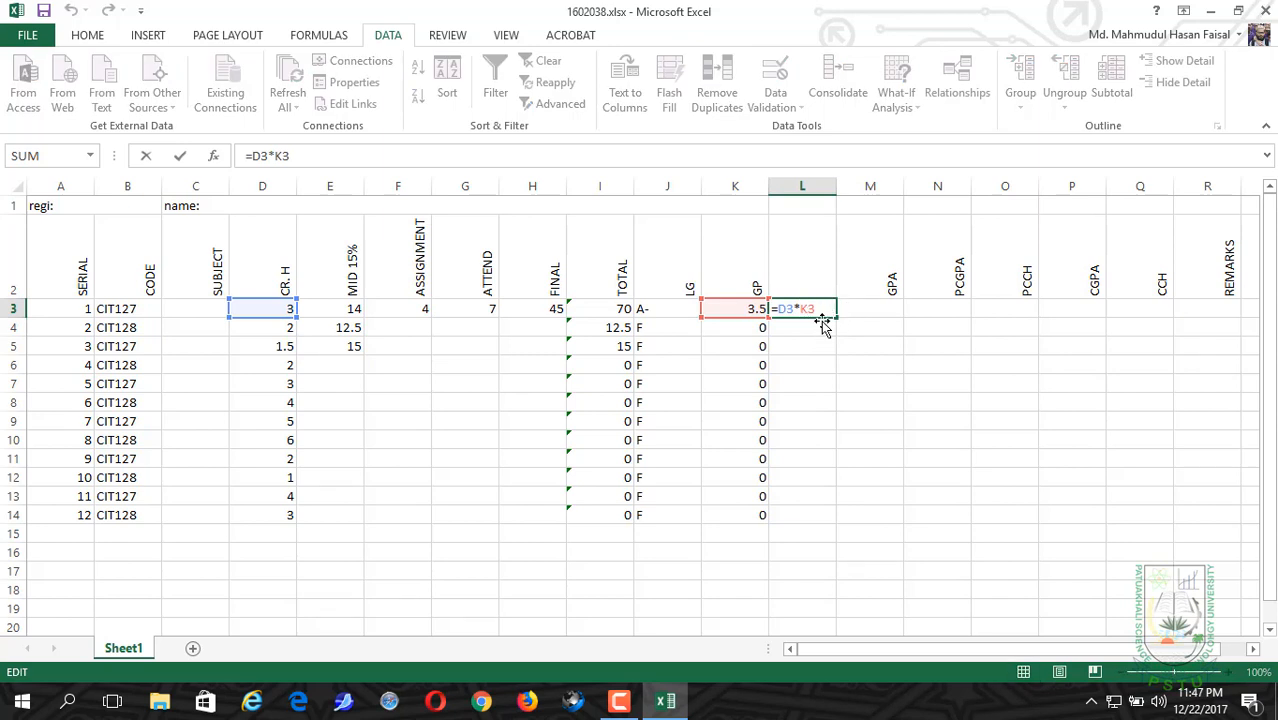
click(818, 326)
click(832, 306)
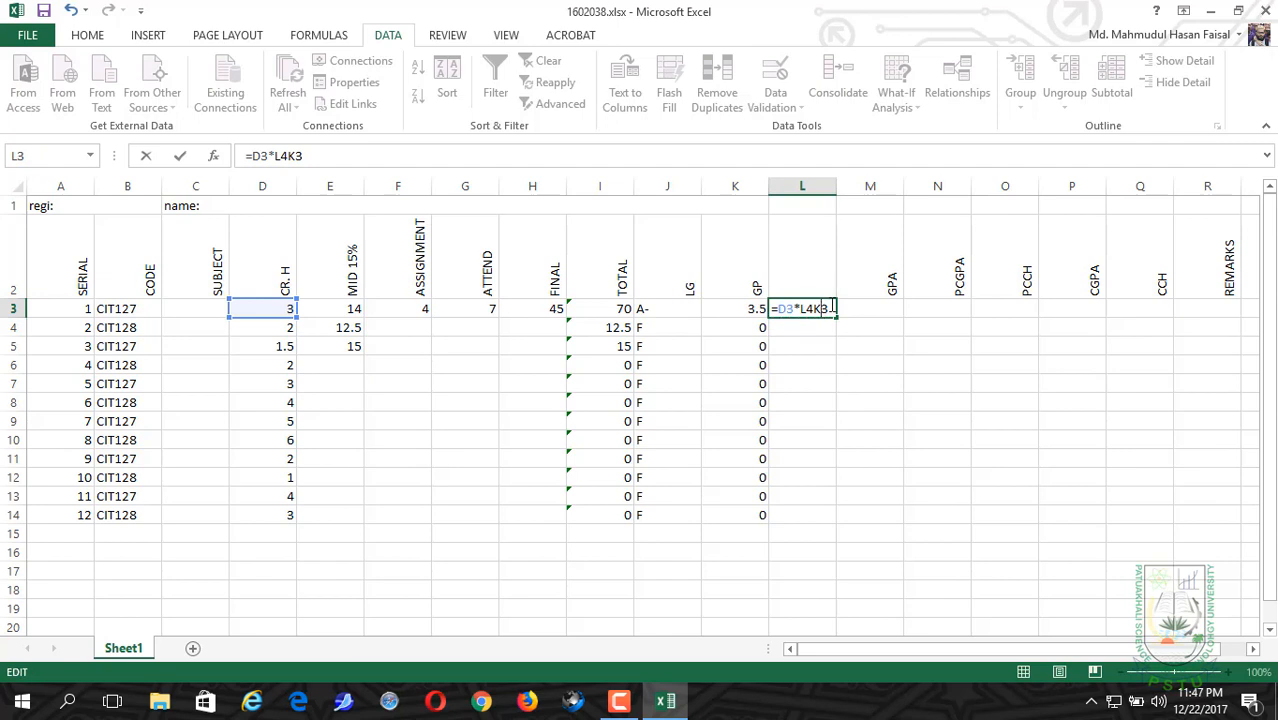
drag(836, 320, 820, 425)
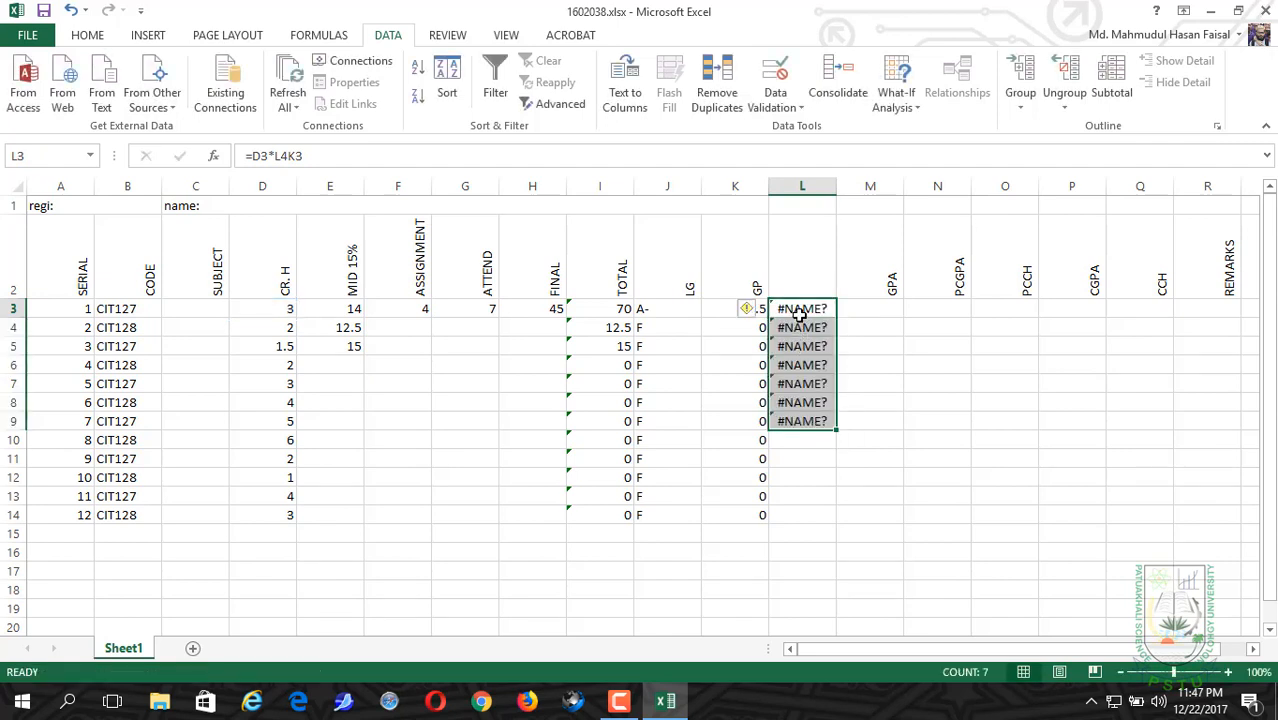
key(ctrl+z)
key(ctrl+z)
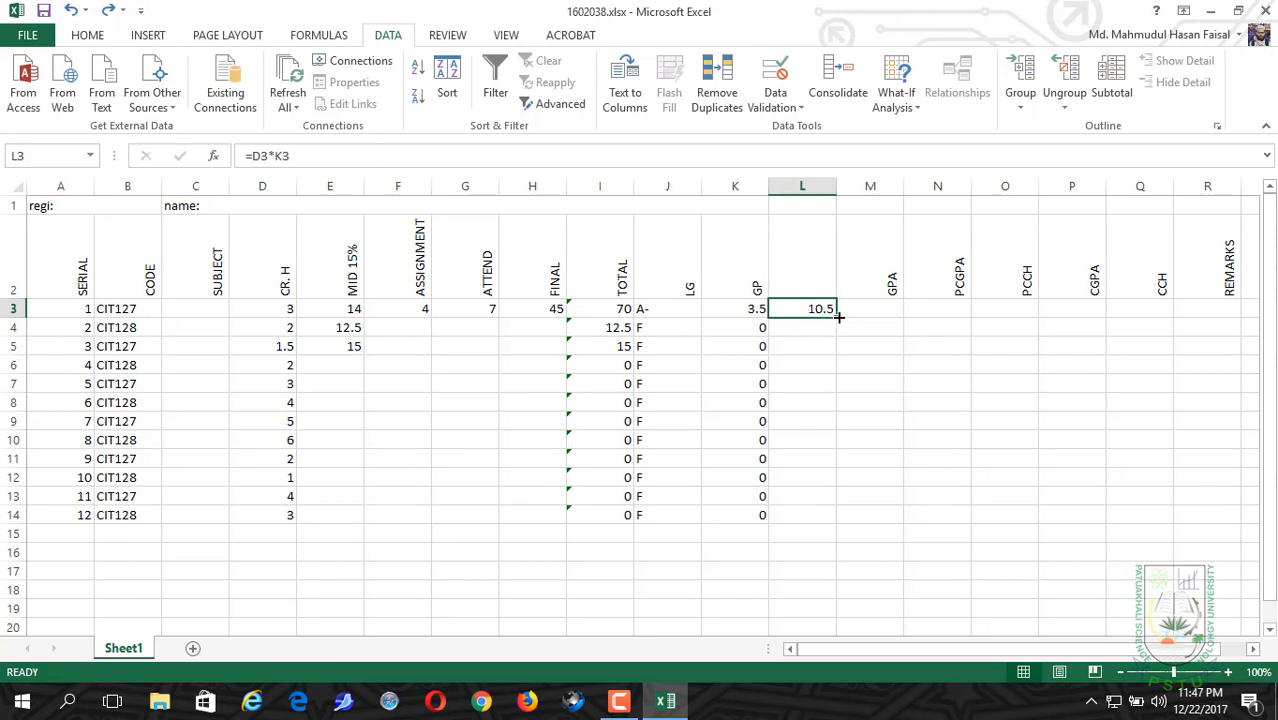
Step: Fill the L3 formula down the blank-headed column through L13
drag(836, 318, 819, 514)
click(819, 514)
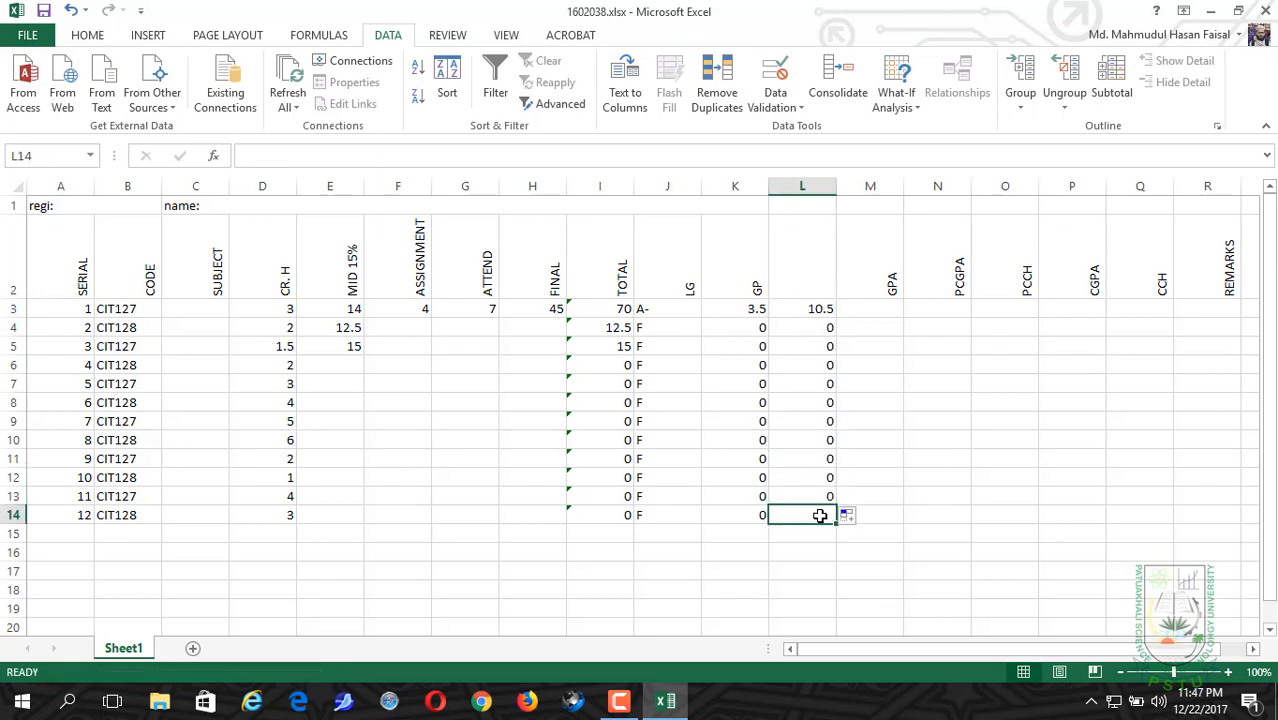
Step: Start the GPA formula in M3 with =SUM(L3:L13) to total the credit-weighted grade points
click(878, 306)
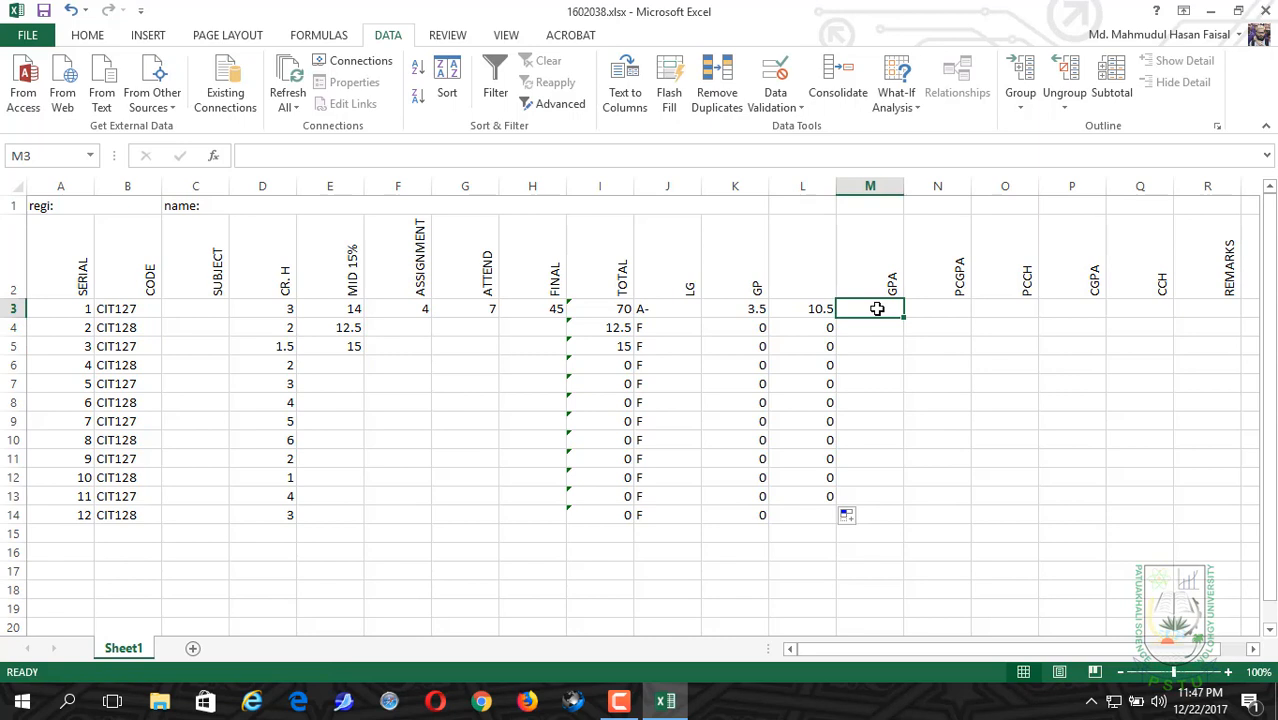
click(303, 160)
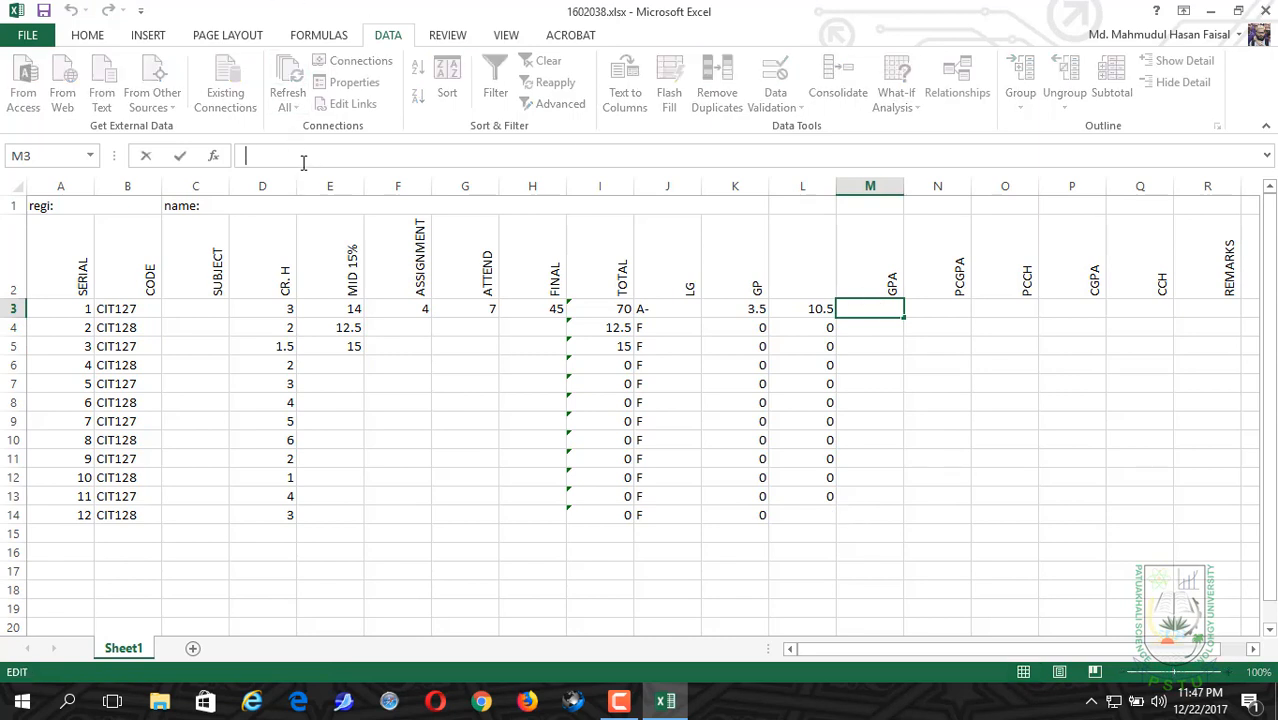
text(=SUM)
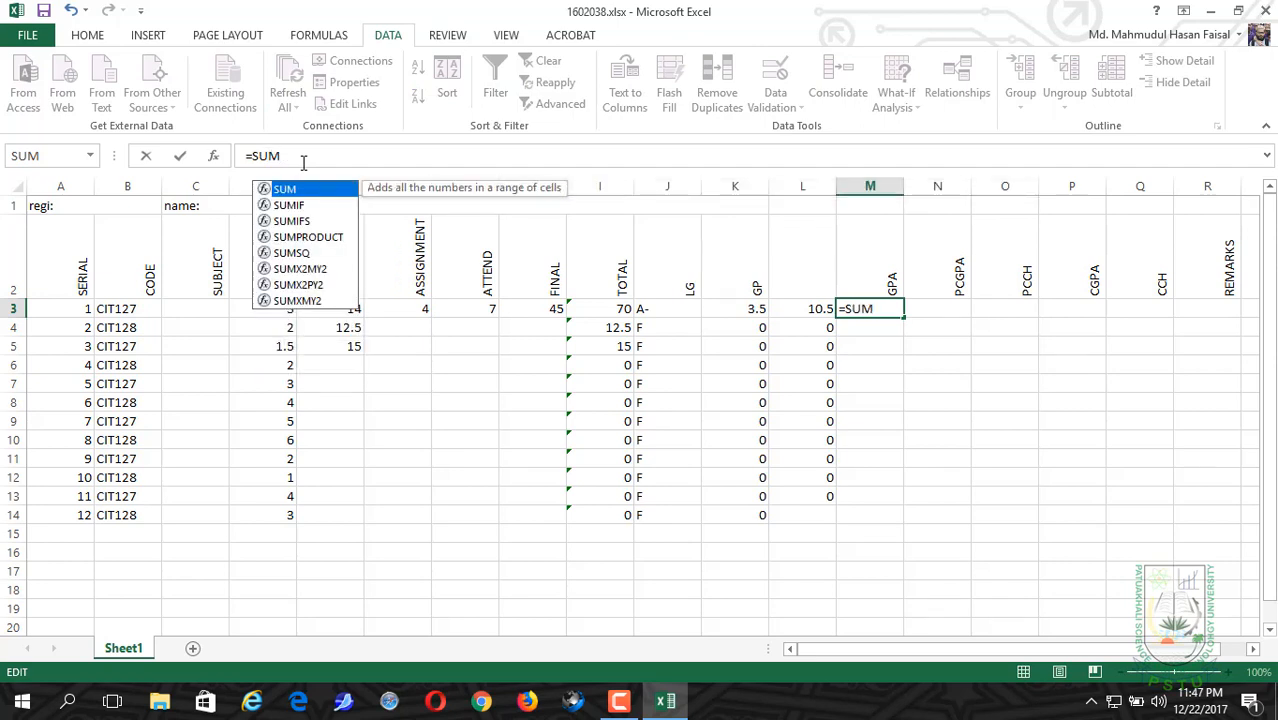
text(()
click(793, 309)
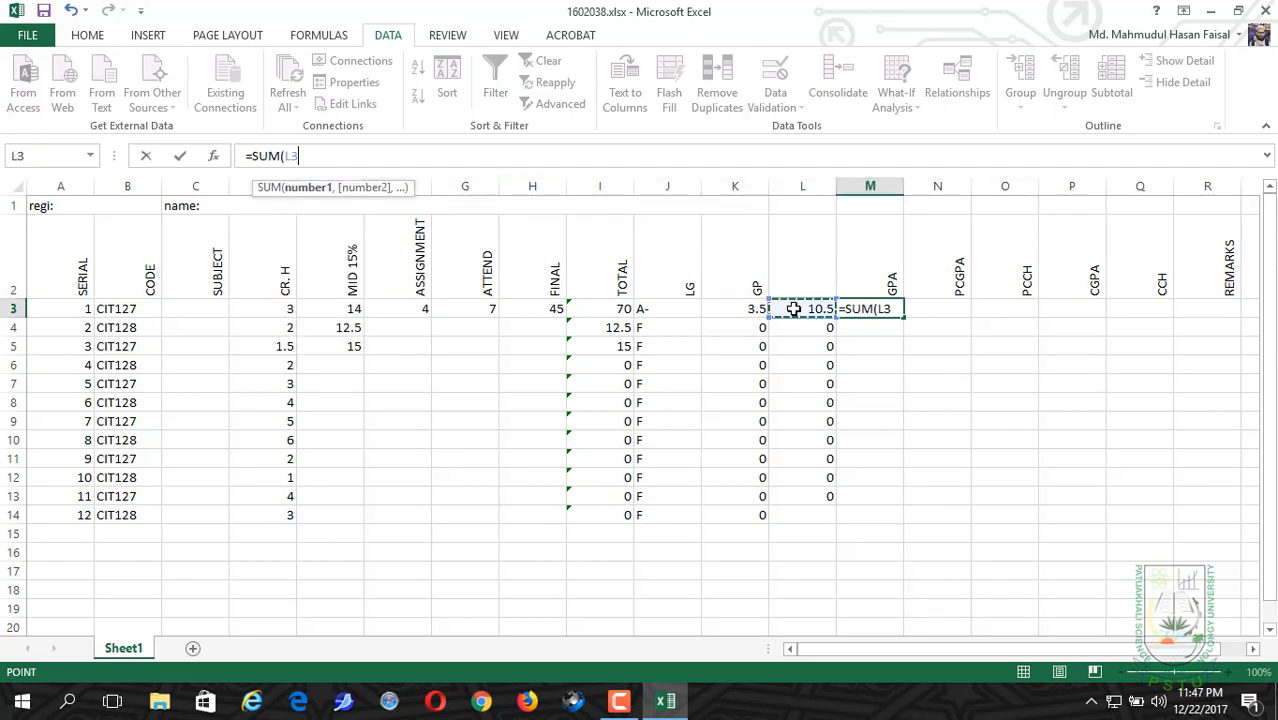
drag(795, 309, 810, 496)
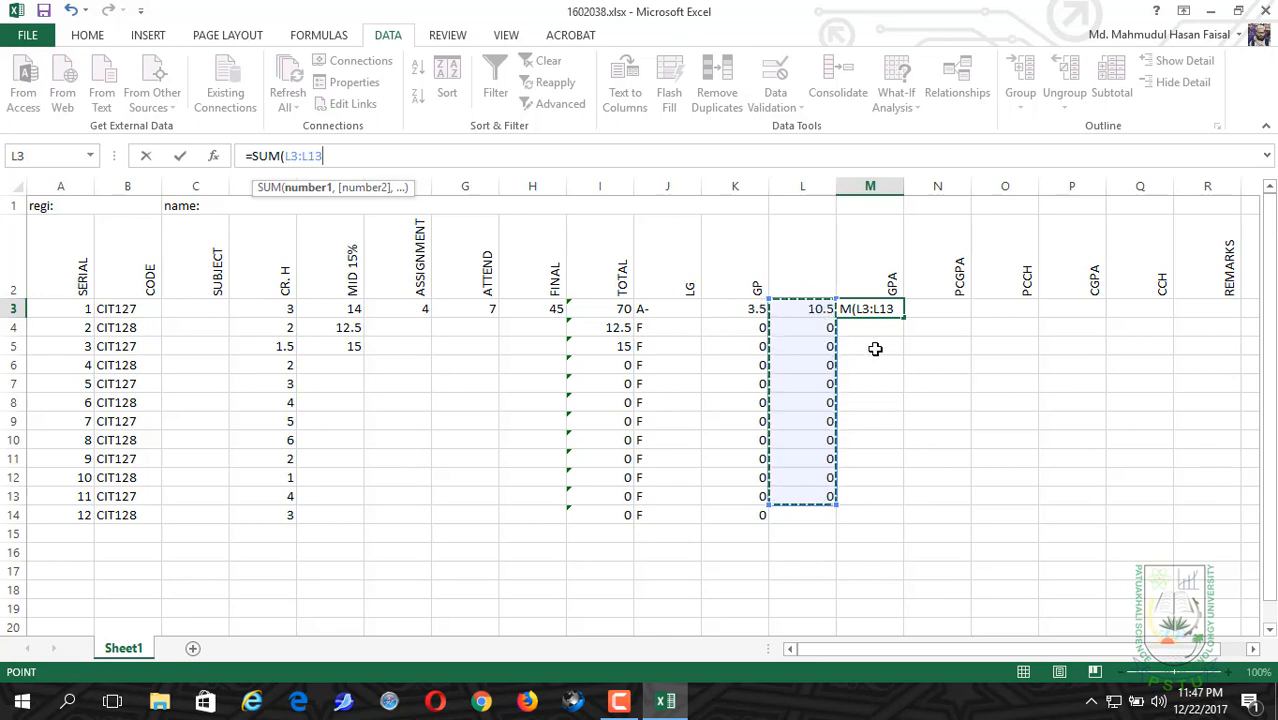
text()/)
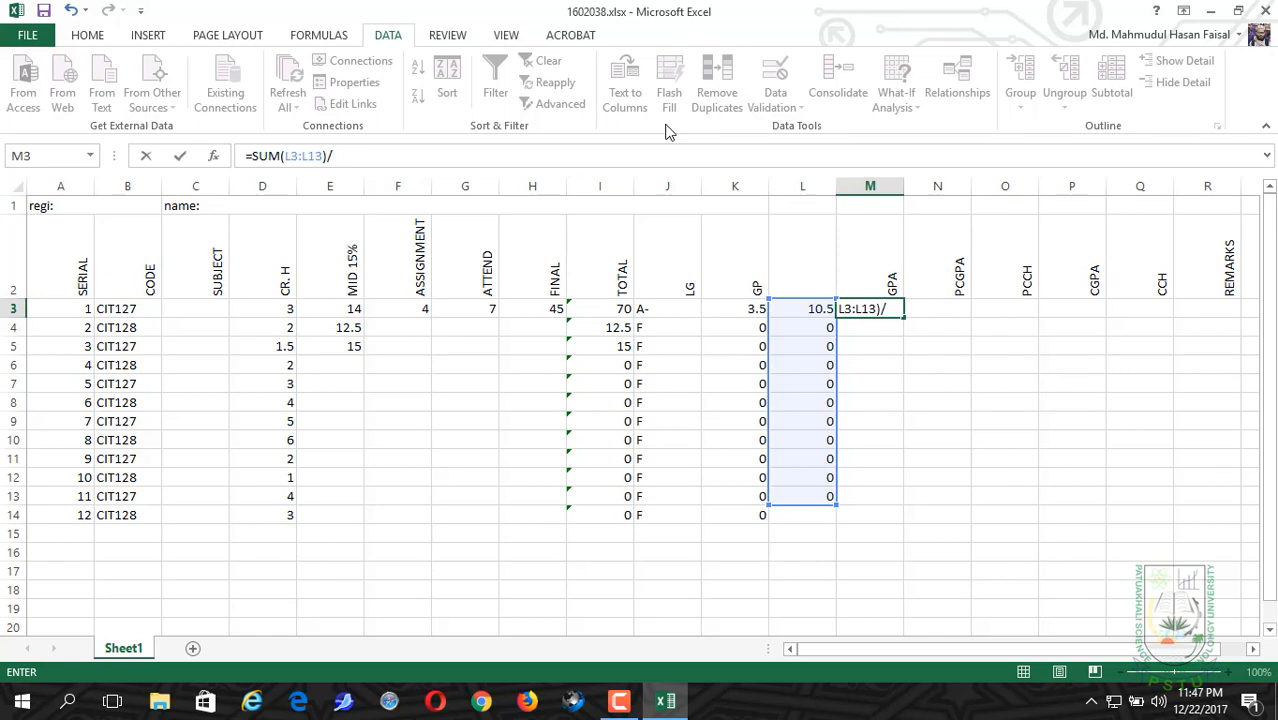
text(SUM()
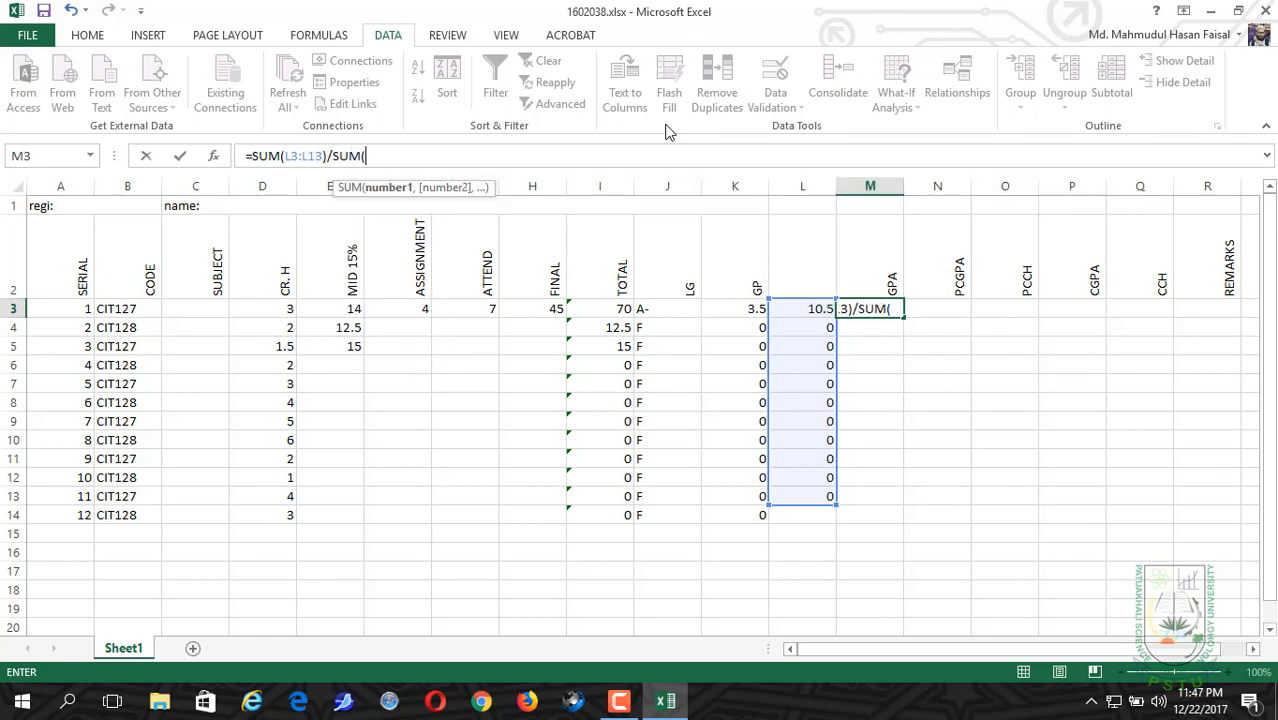
Step: Complete the M3 formula by dividing by the credit hour total, SUM(D3:D14)
drag(271, 311, 265, 516)
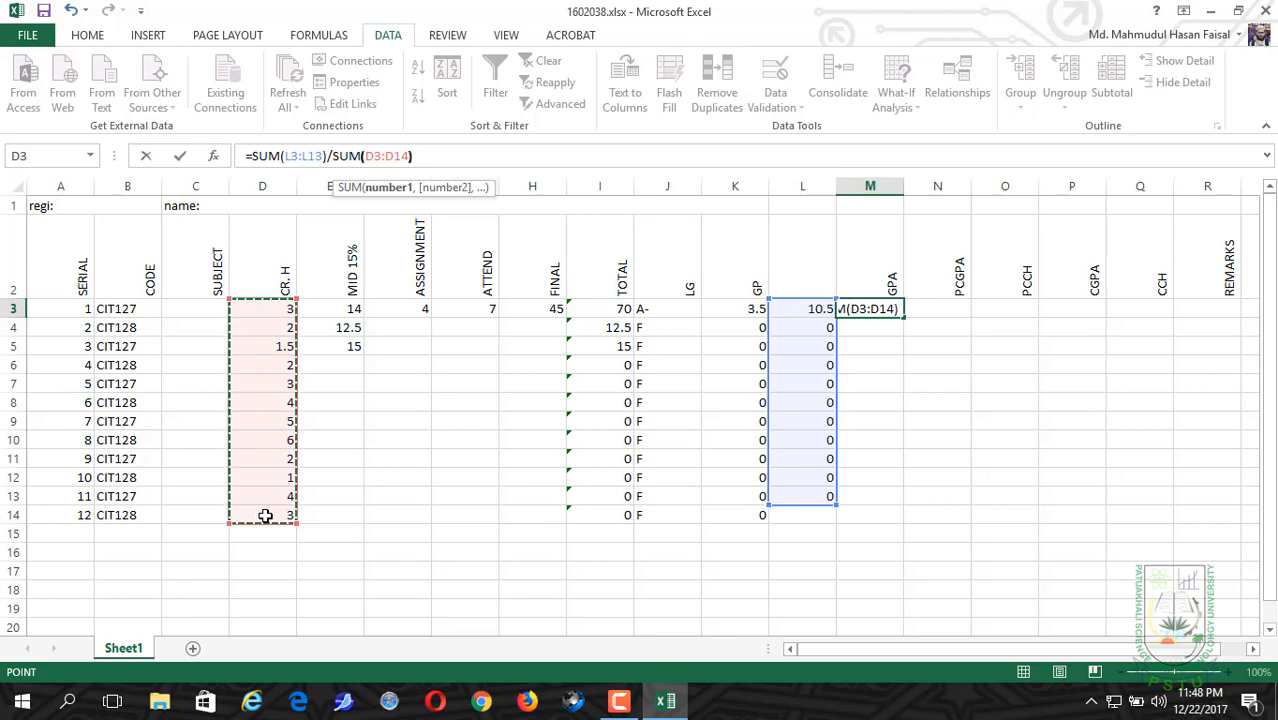
text())
key(Return)
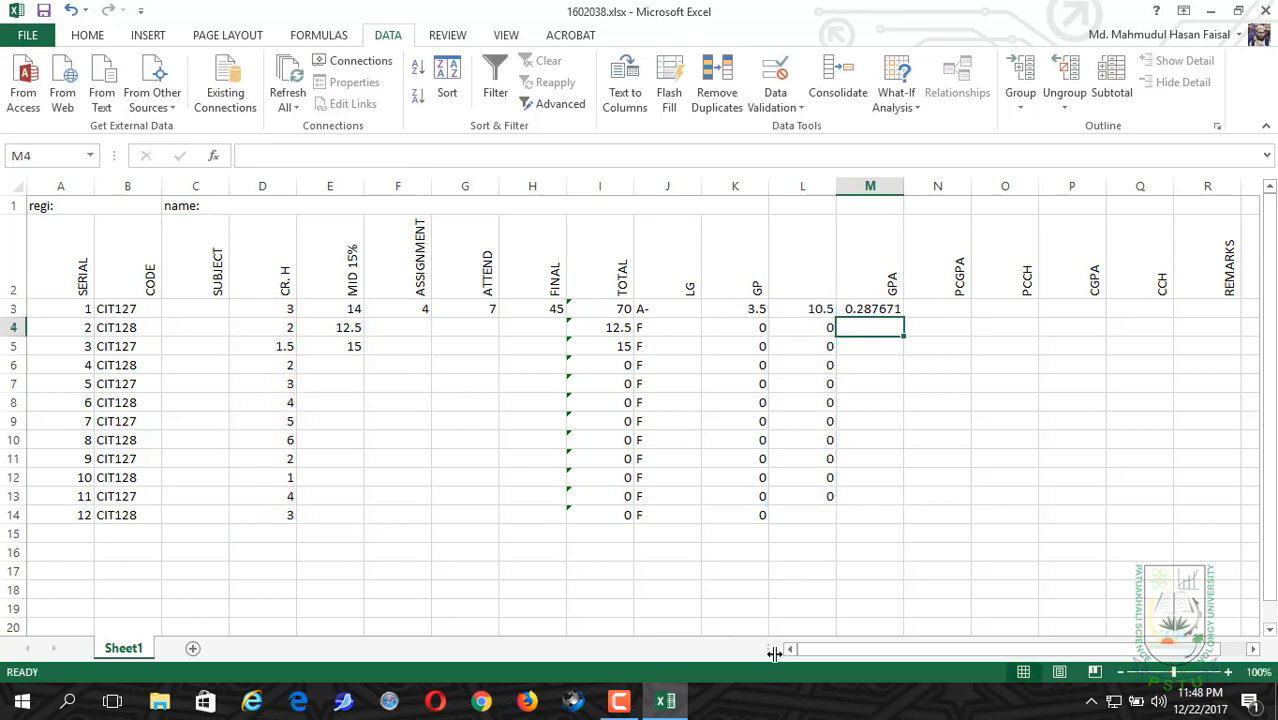
Step: Merge and center M3:M14 into one GPA cell and set its horizontal alignment to left
click(884, 311)
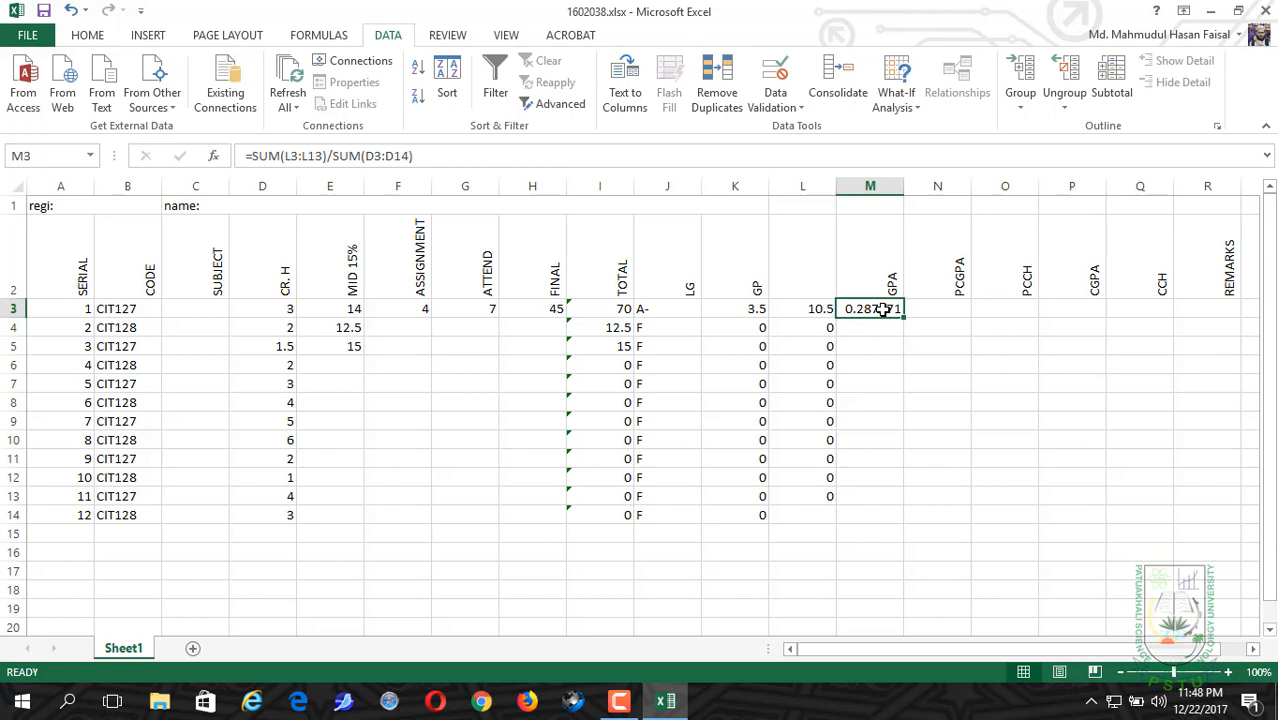
drag(876, 305, 885, 519)
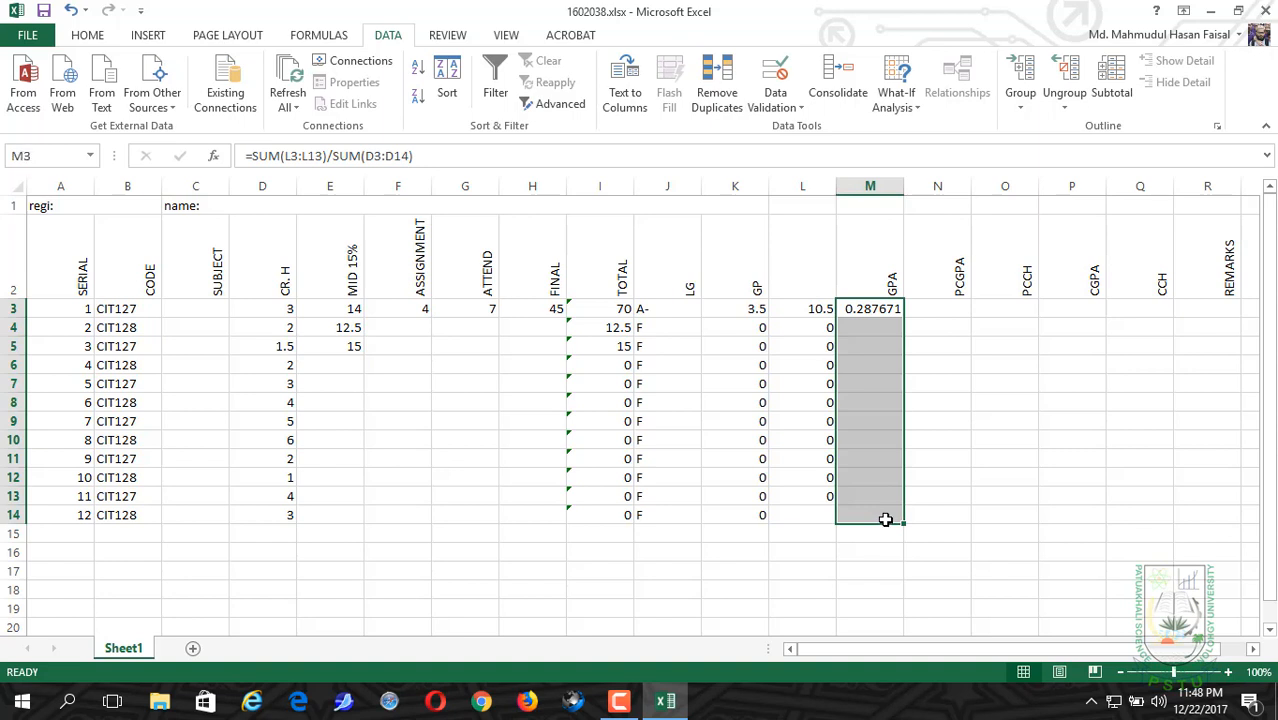
click(86, 36)
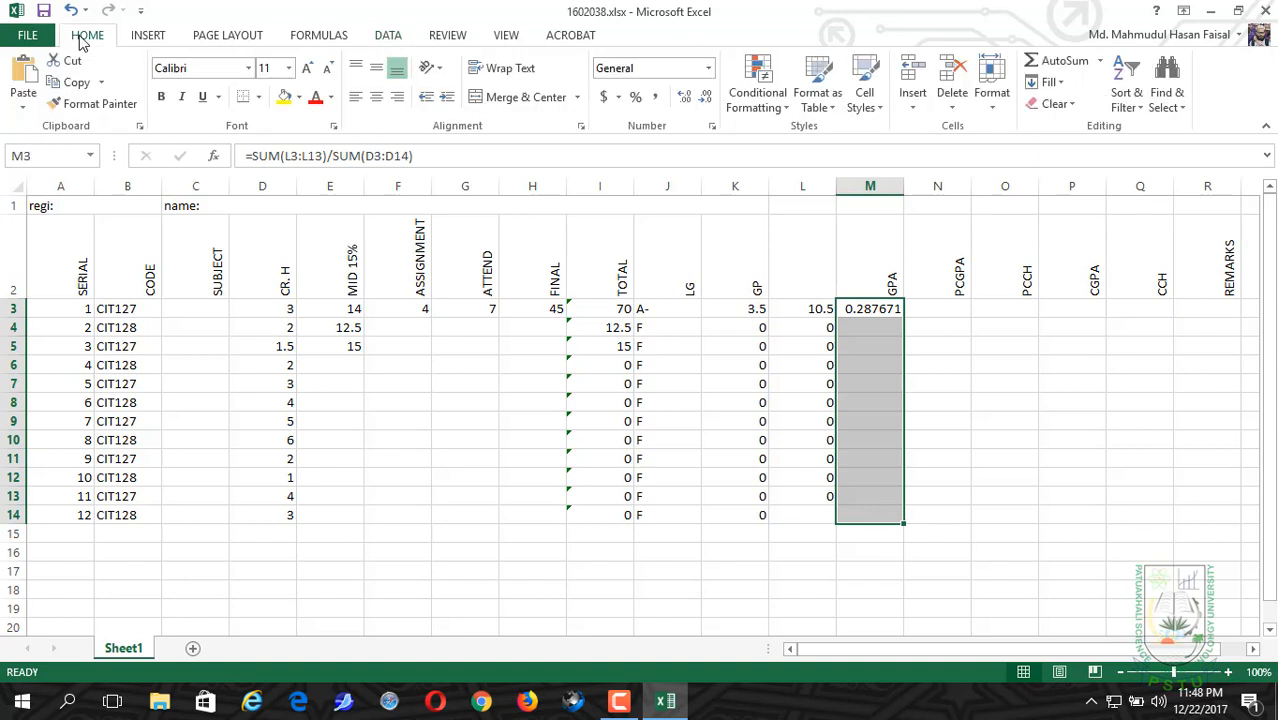
click(487, 95)
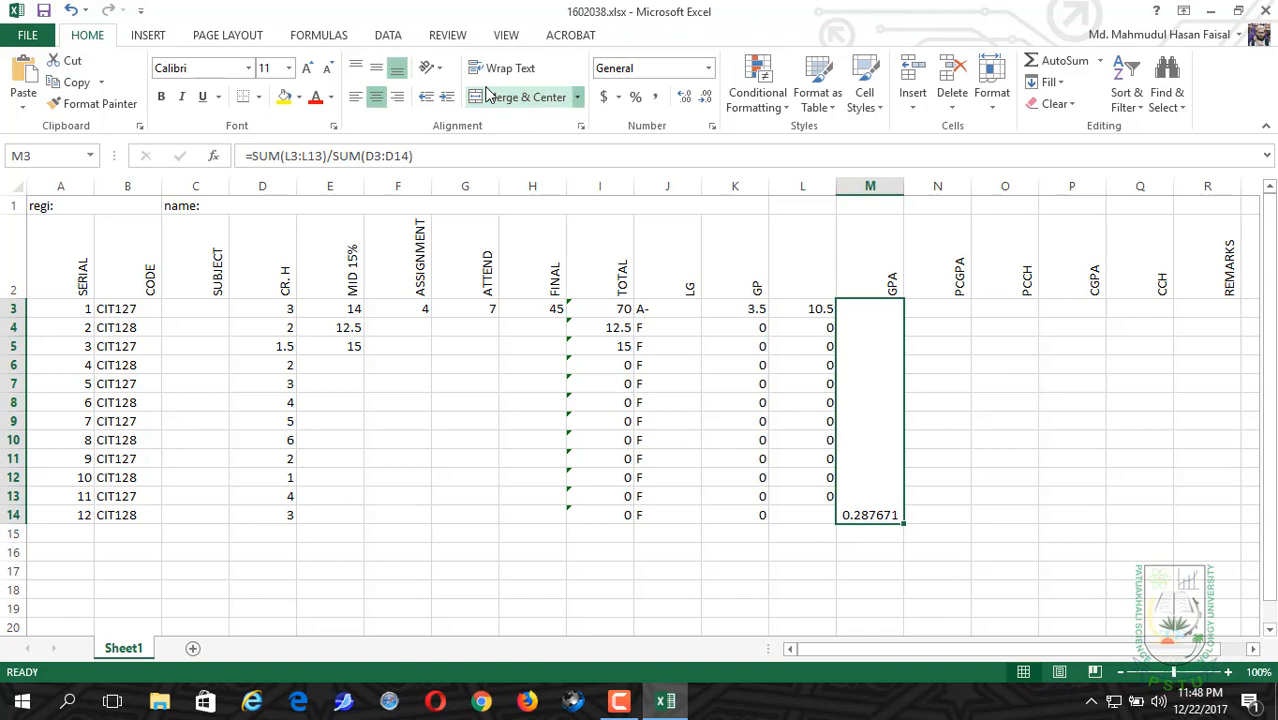
click(359, 104)
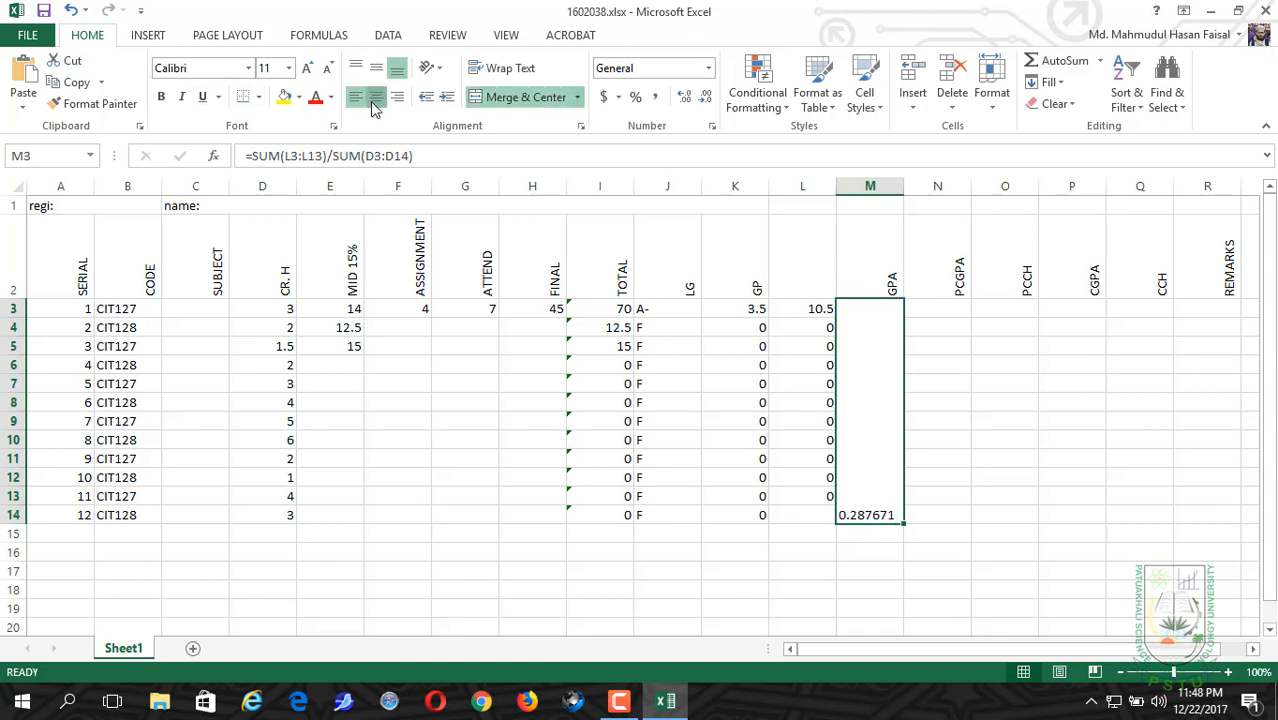
Step: Center the GPA value both horizontally and vertically in the merged cell M3:M14
click(376, 97)
click(376, 67)
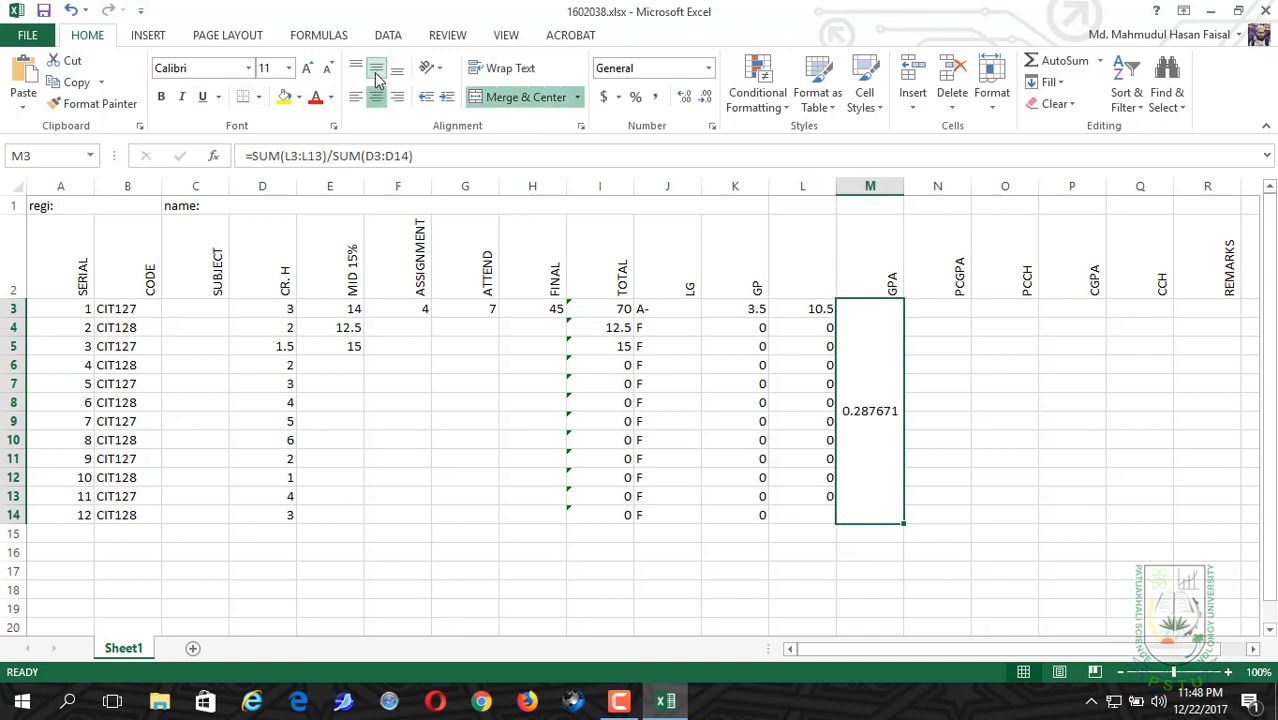
click(937, 309)
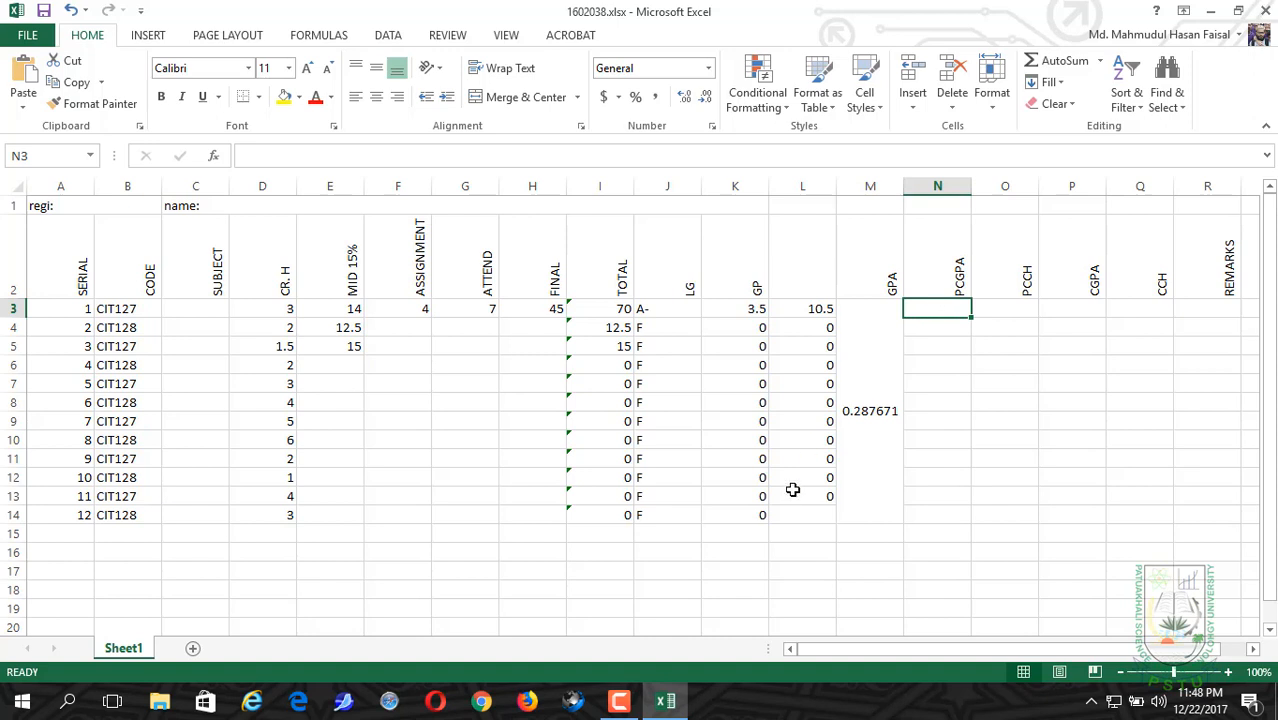
Step: Extend the credit-weighted grade point formula in column L down to L14
click(808, 443)
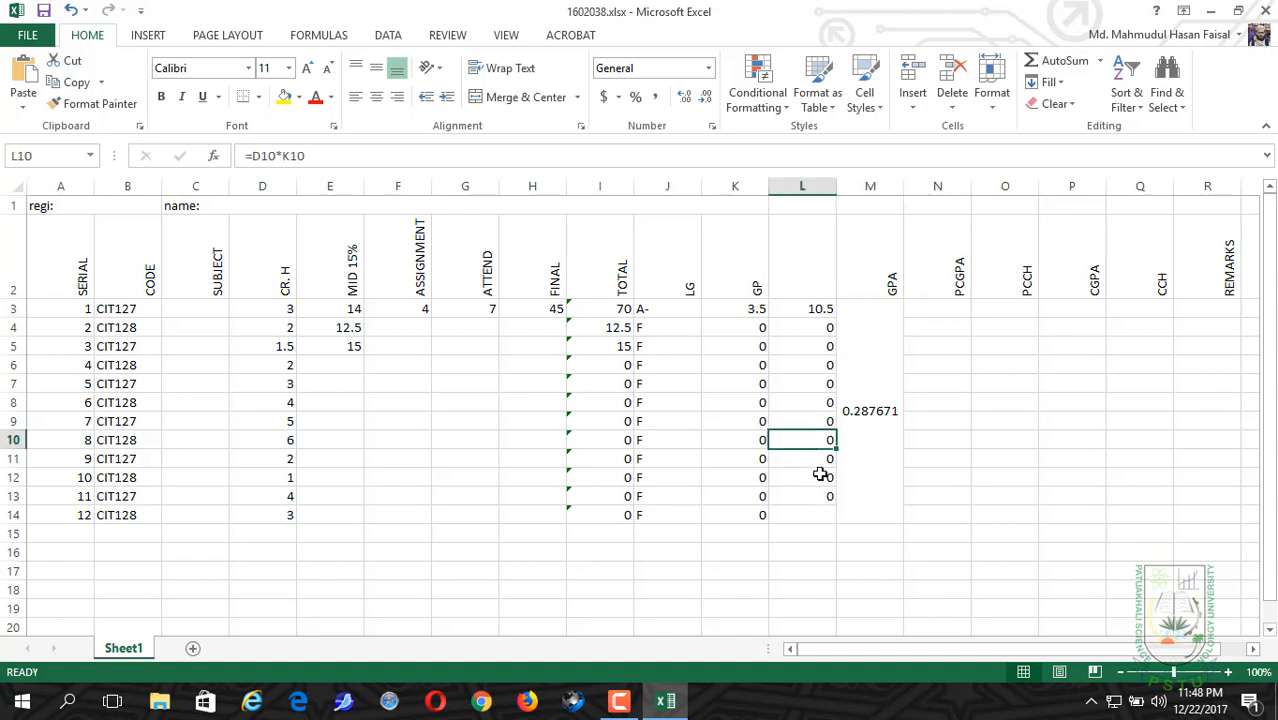
drag(803, 310, 834, 522)
Step: Merge and center N3:N14 under PCGPA and set its vertical alignment to middle
click(924, 307)
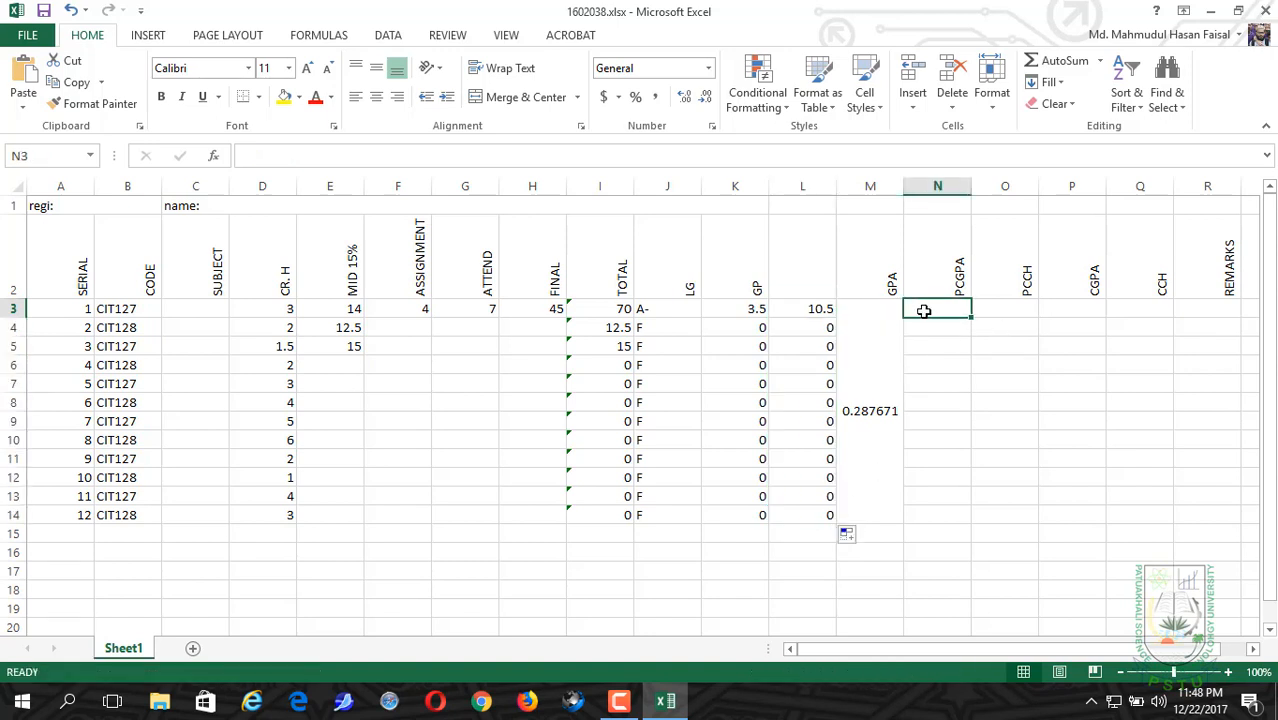
drag(924, 311, 915, 509)
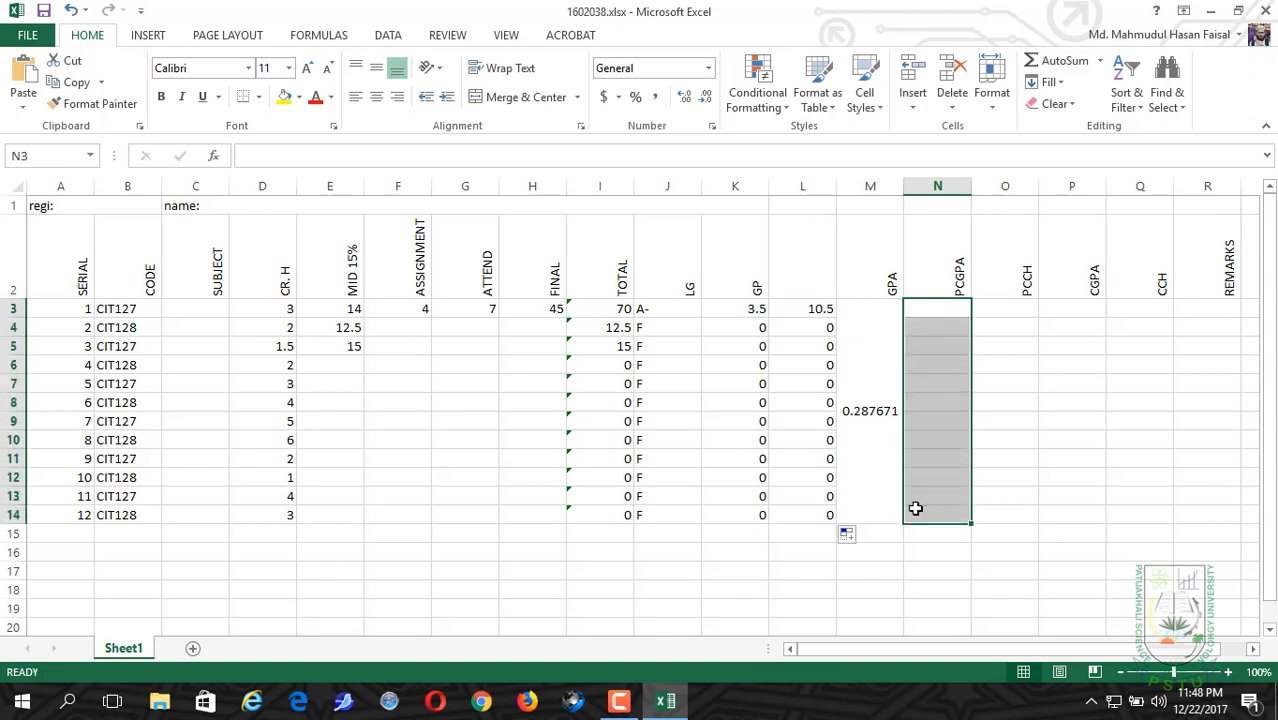
click(487, 97)
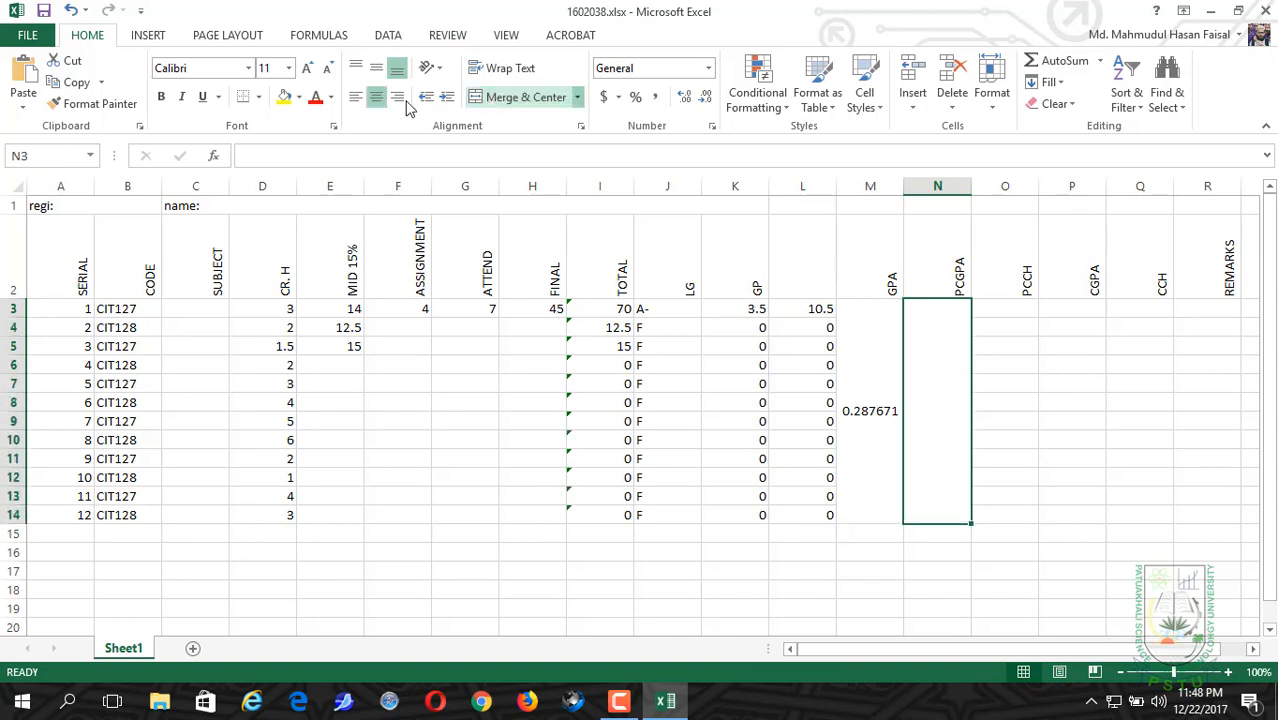
click(376, 68)
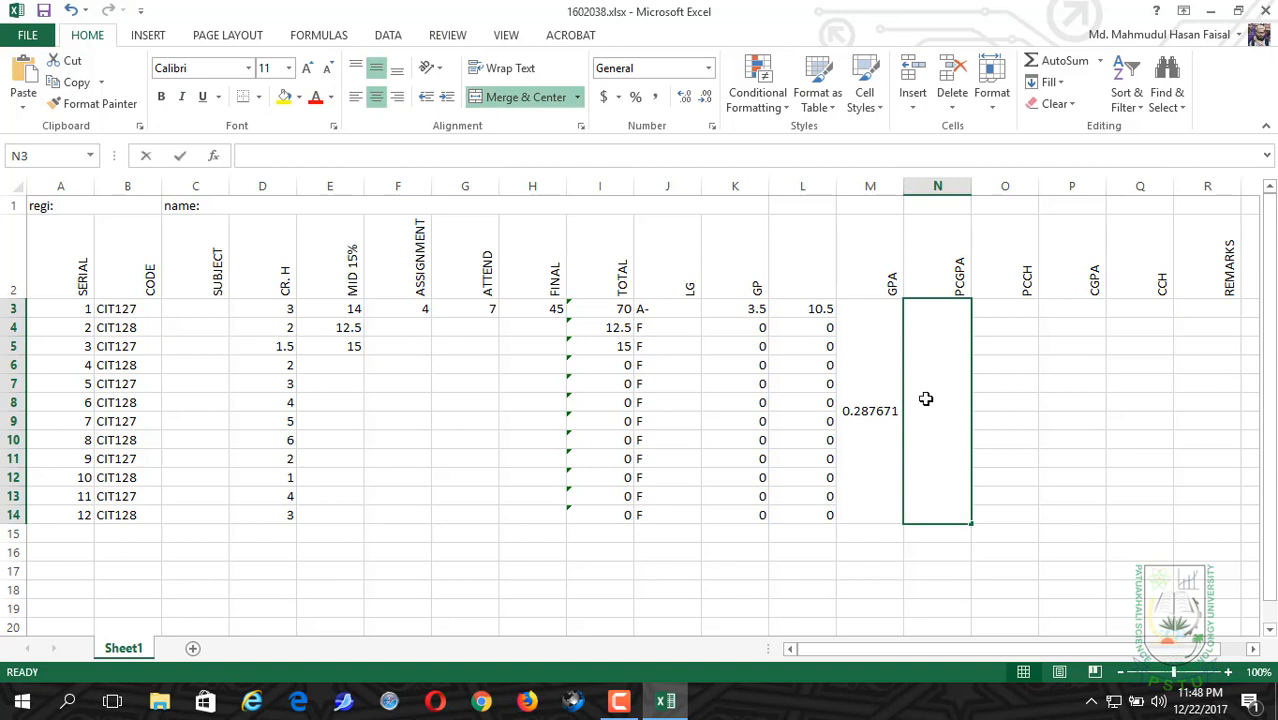
Step: Enter 2.25 as the PCGPA value in the merged cell N3
text(F)
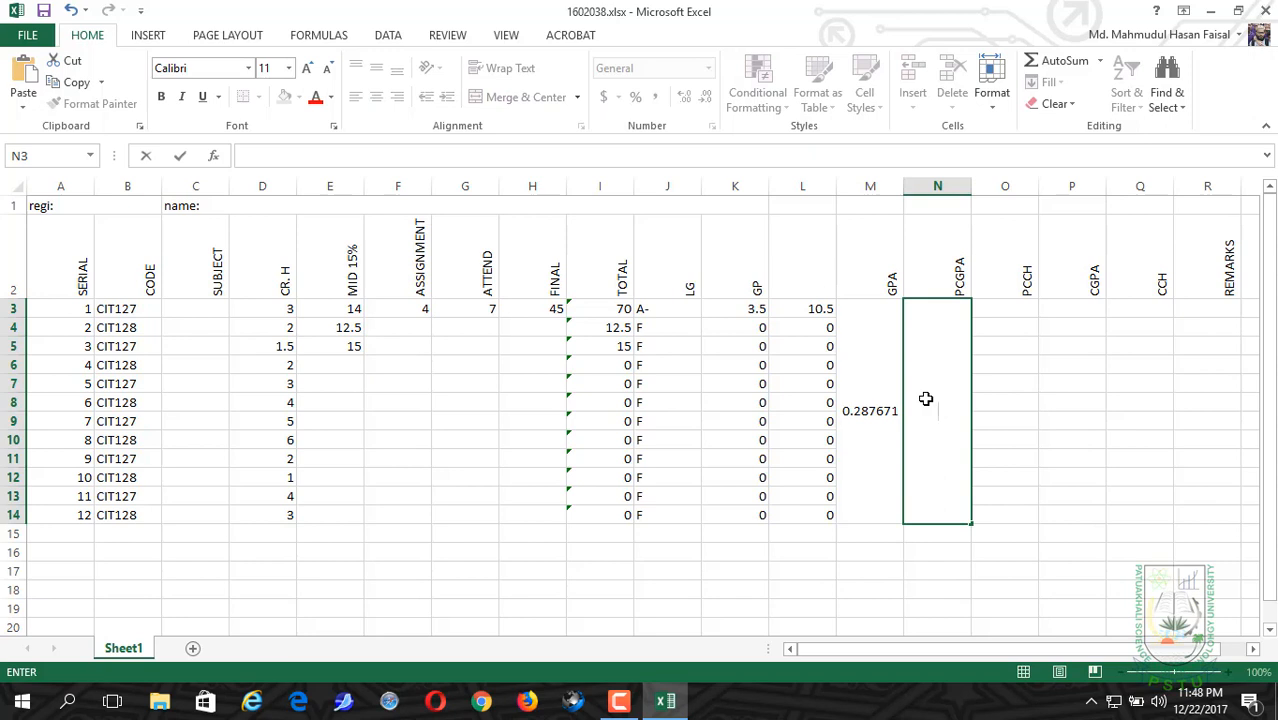
text(2.25)
key(Tab)
Step: Enter 21.00 as the PCCH value in O3
mouse_move(993, 308)
mouse_down()
mouse_move(991, 364)
mouse_move(1003, 310)
mouse_up()
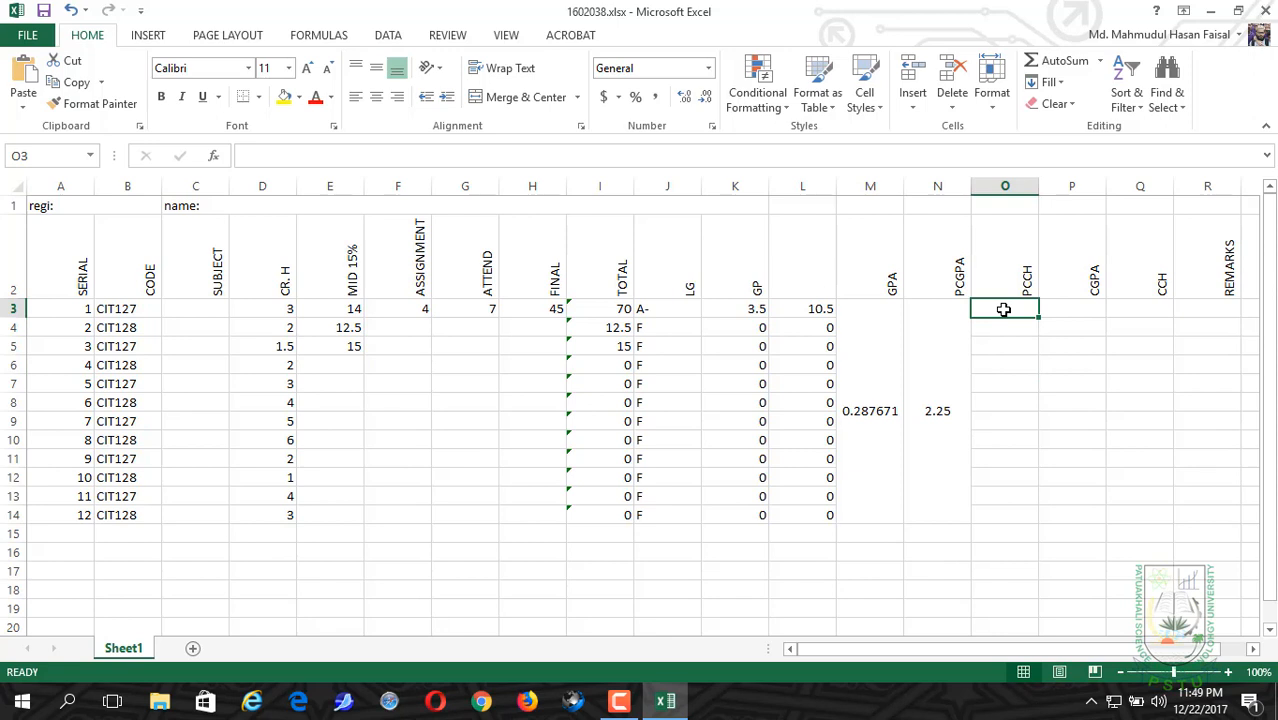
text(21.00)
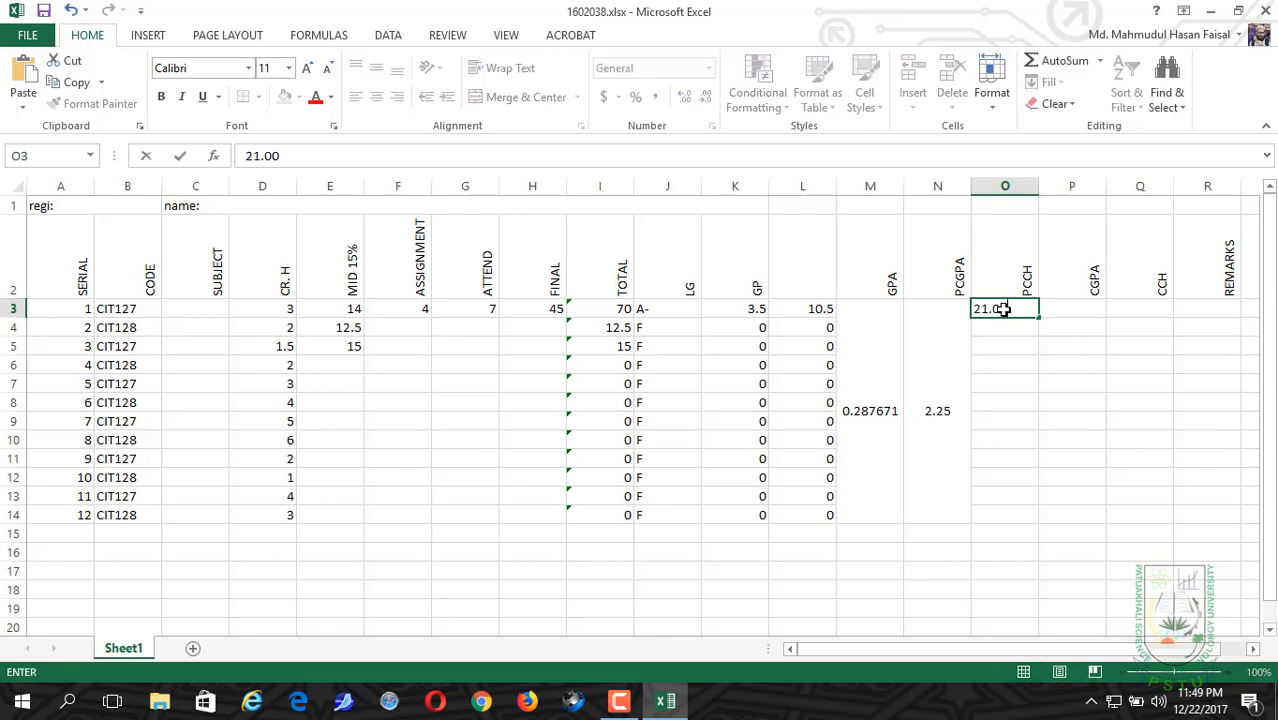
key(Return)
click(1005, 305)
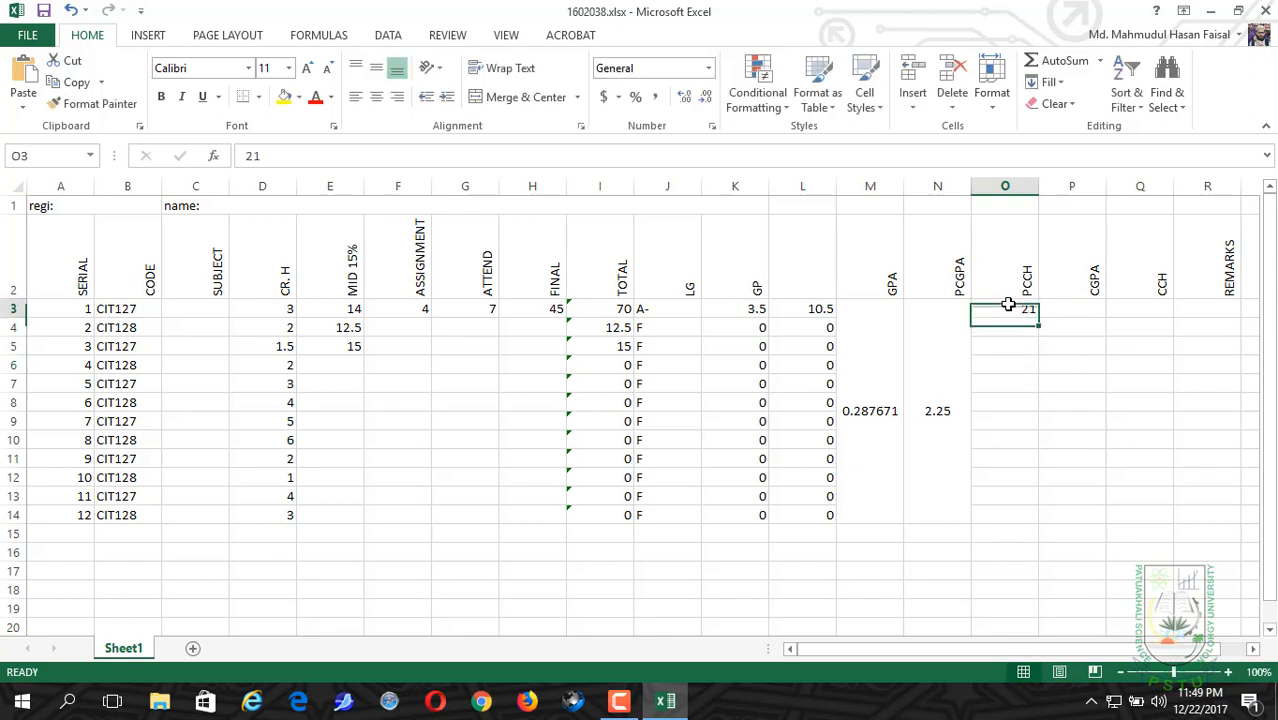
drag(1040, 318, 1022, 520)
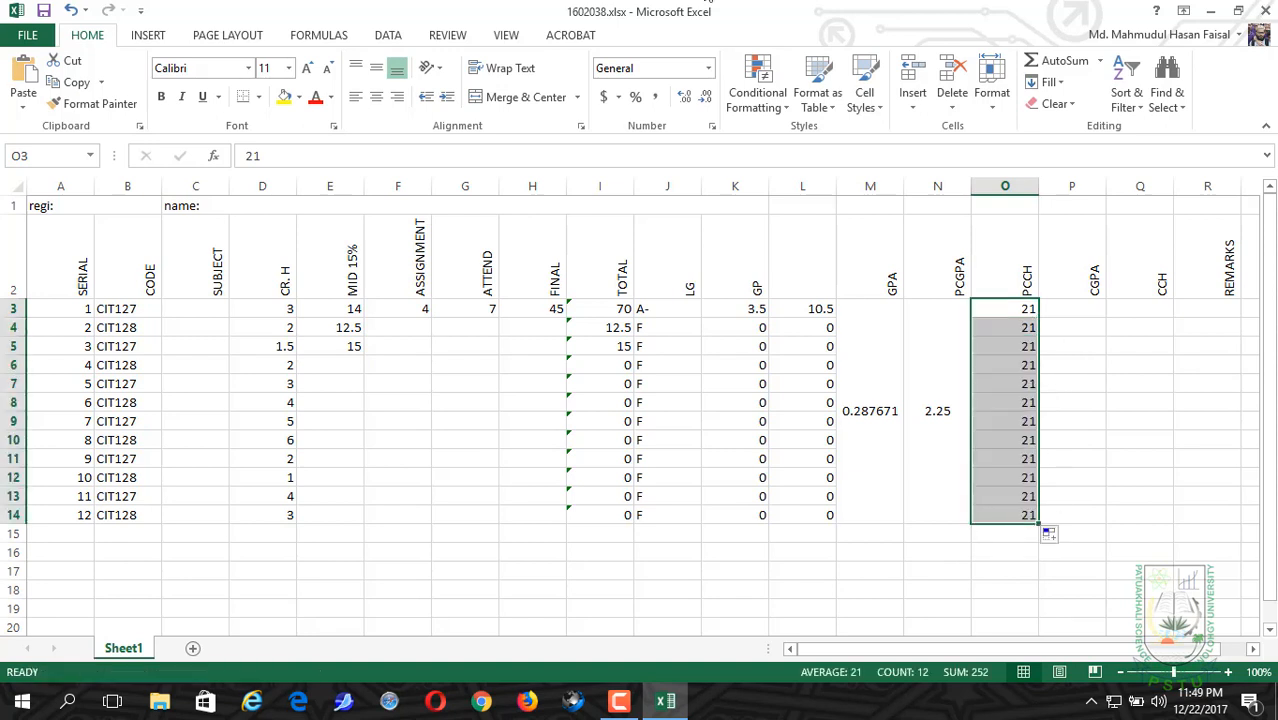
key(ctrl+z)
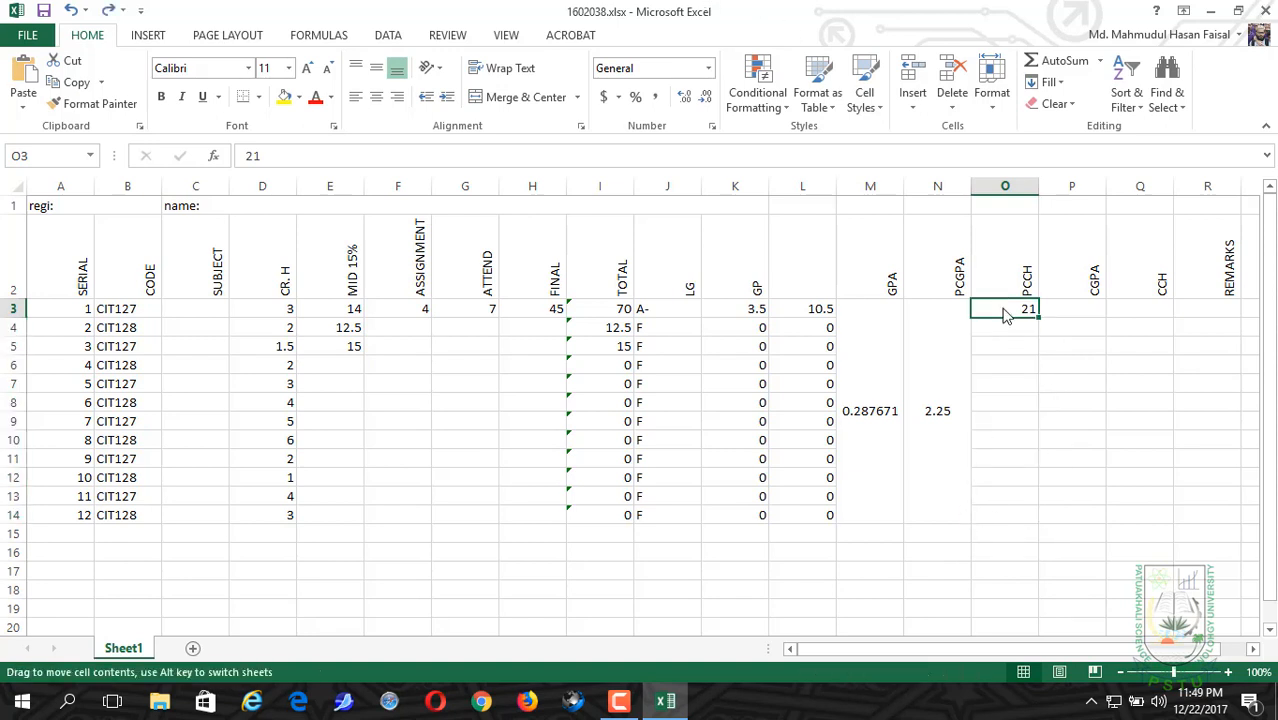
Step: Merge and center O3:O14 into one PCCH cell with middle vertical alignment
drag(1005, 312, 997, 514)
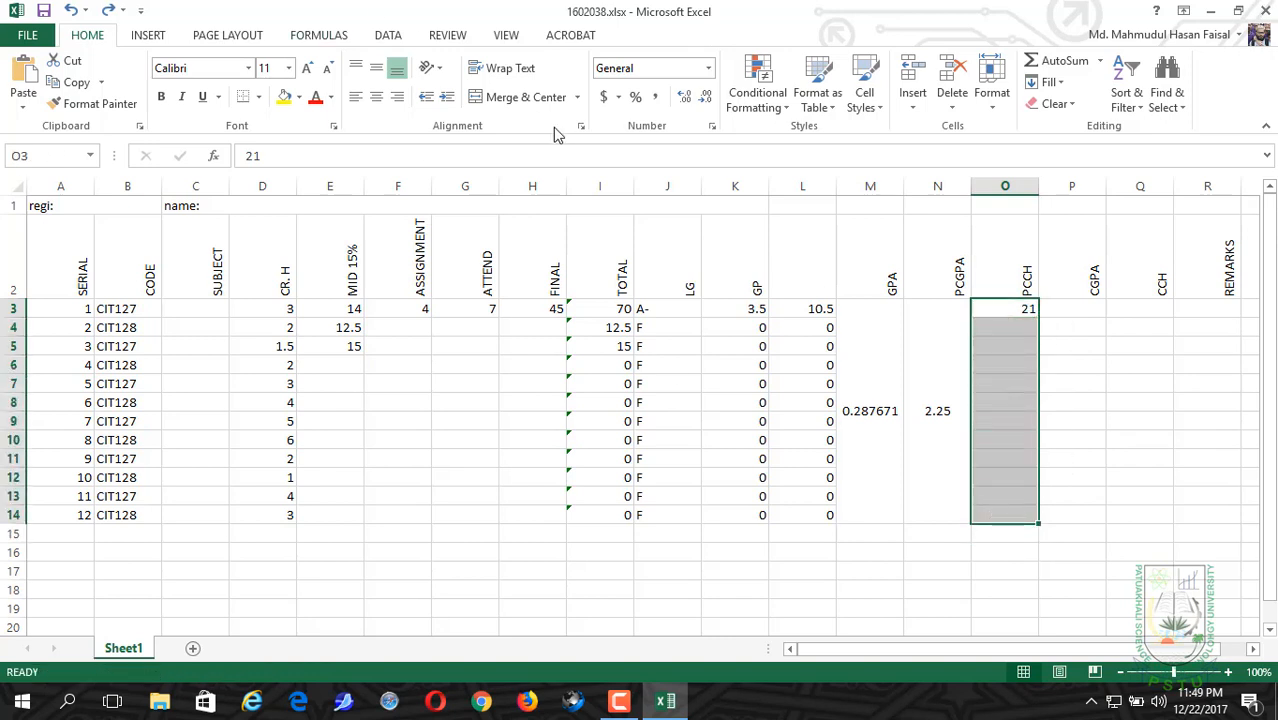
click(505, 96)
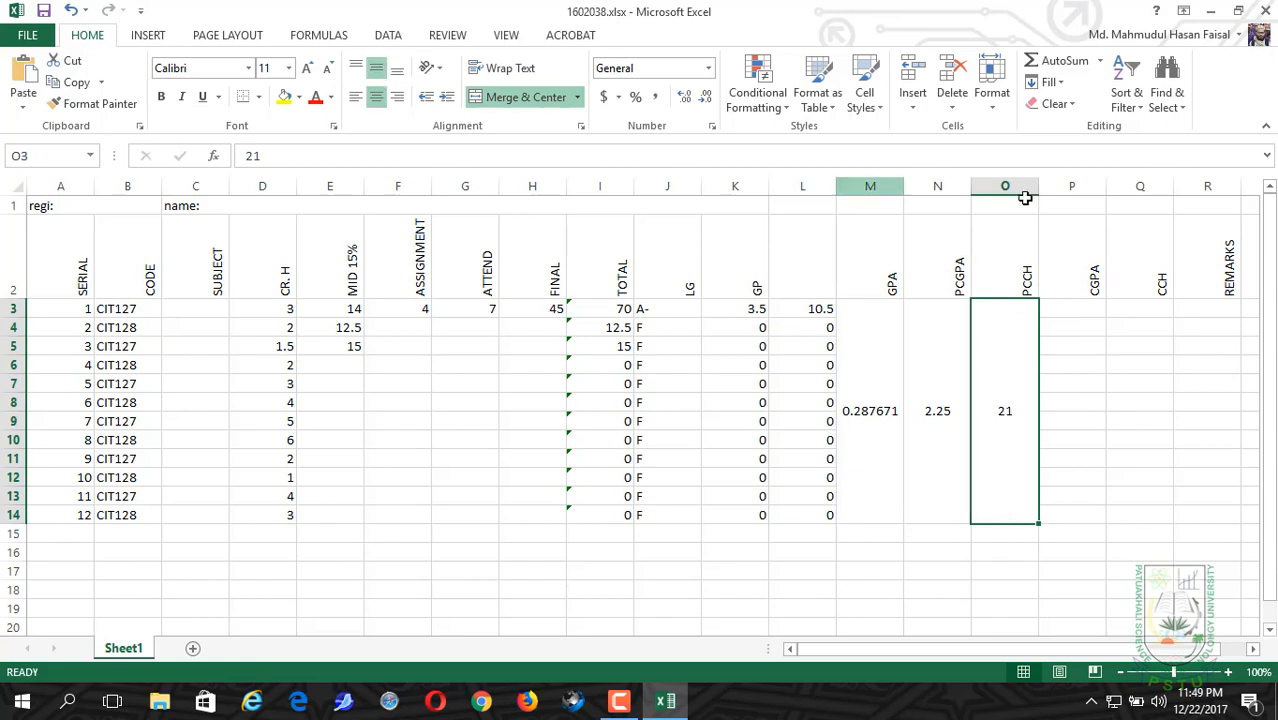
Step: Merge and center P3:P14 under CGPA and set its vertical alignment to middle
click(1065, 303)
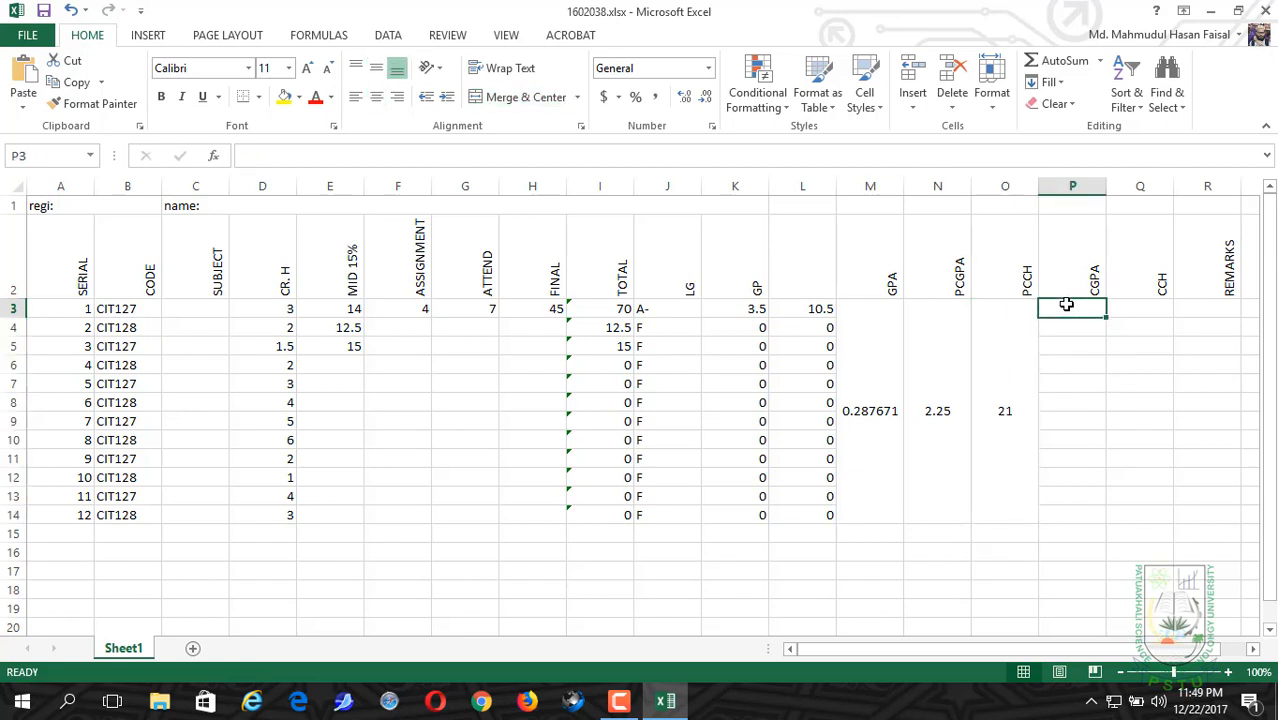
drag(1066, 304, 1084, 519)
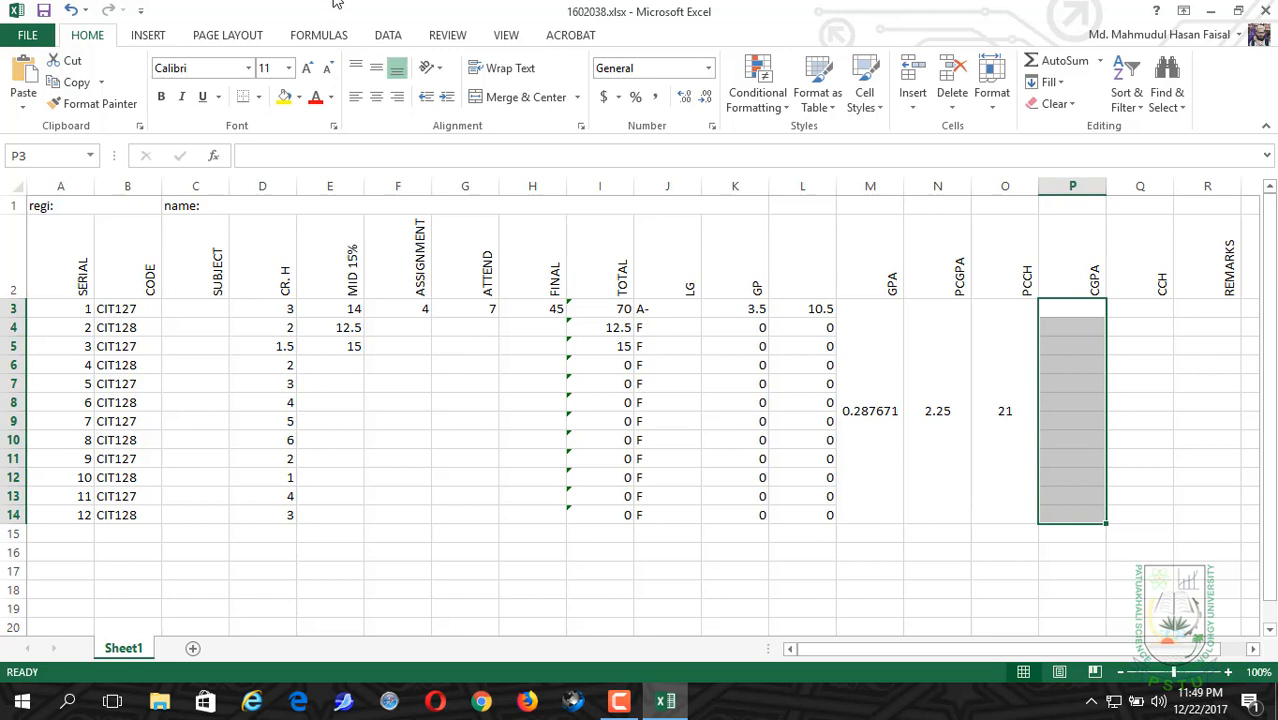
click(491, 97)
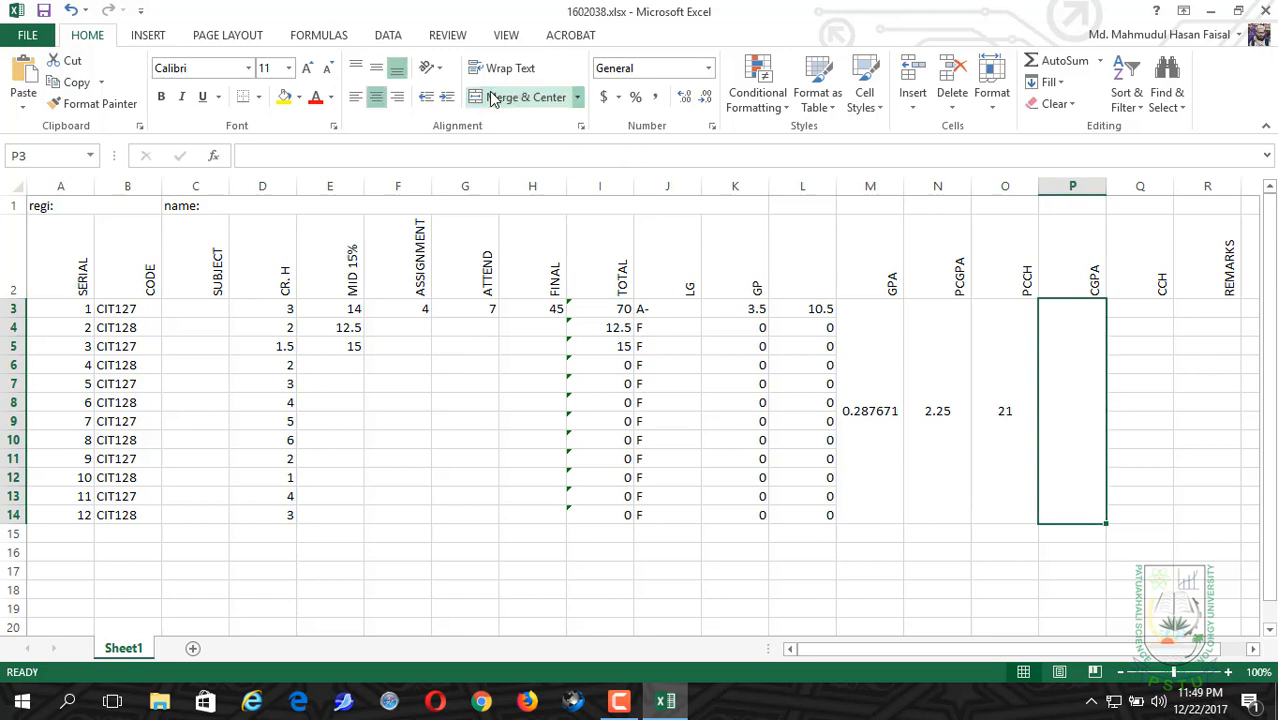
click(376, 67)
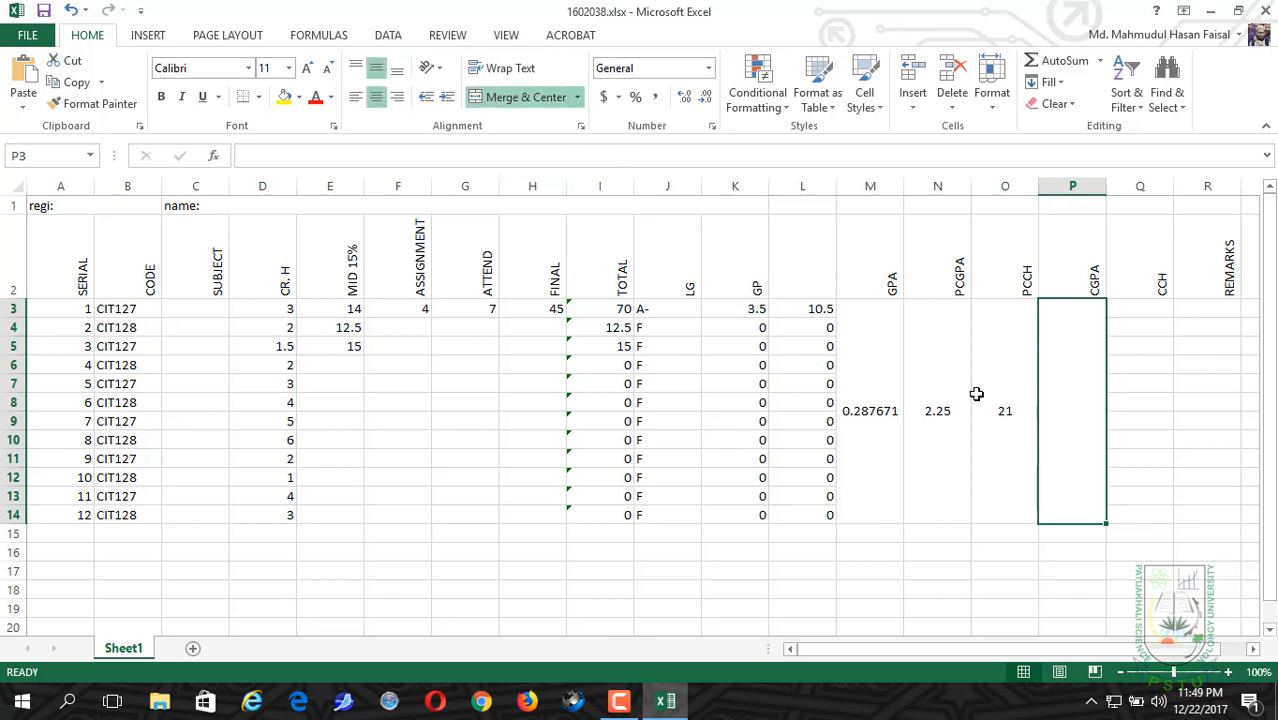
Step: Start the CGPA formula in P3 with =(N3*O3 to multiply the previous CGPA by the previous credit hours
click(525, 158)
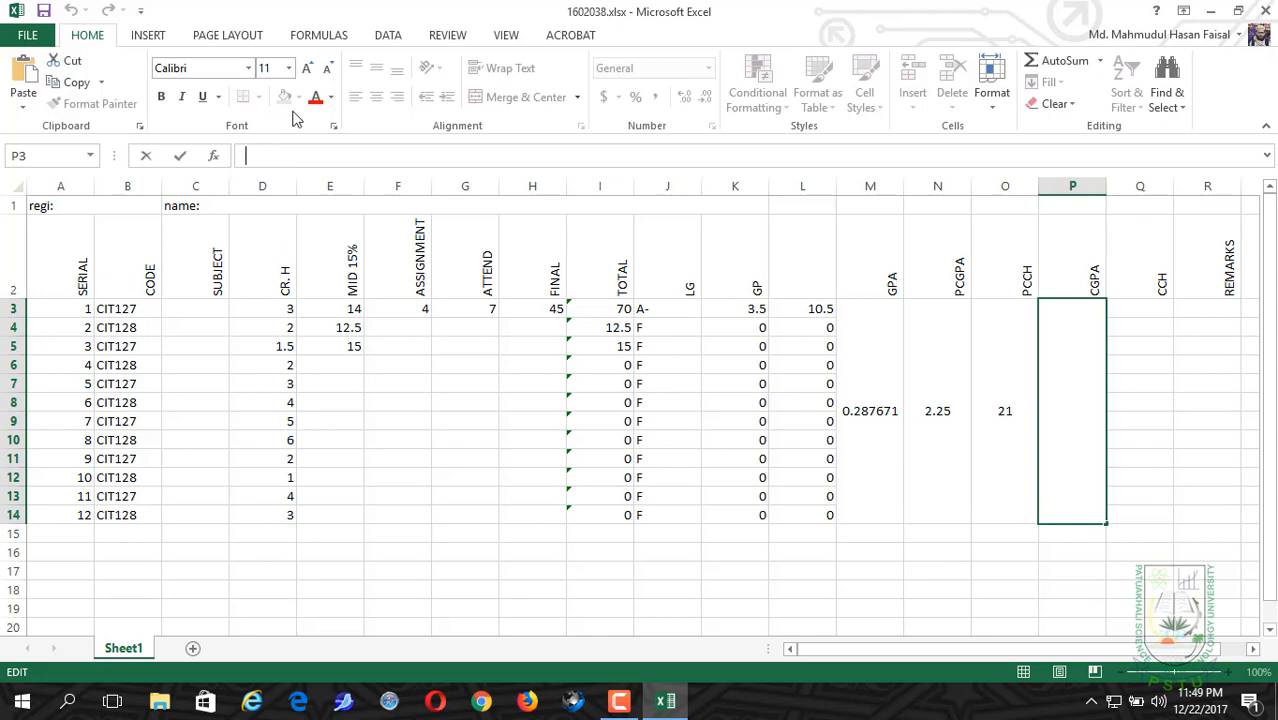
text(=)
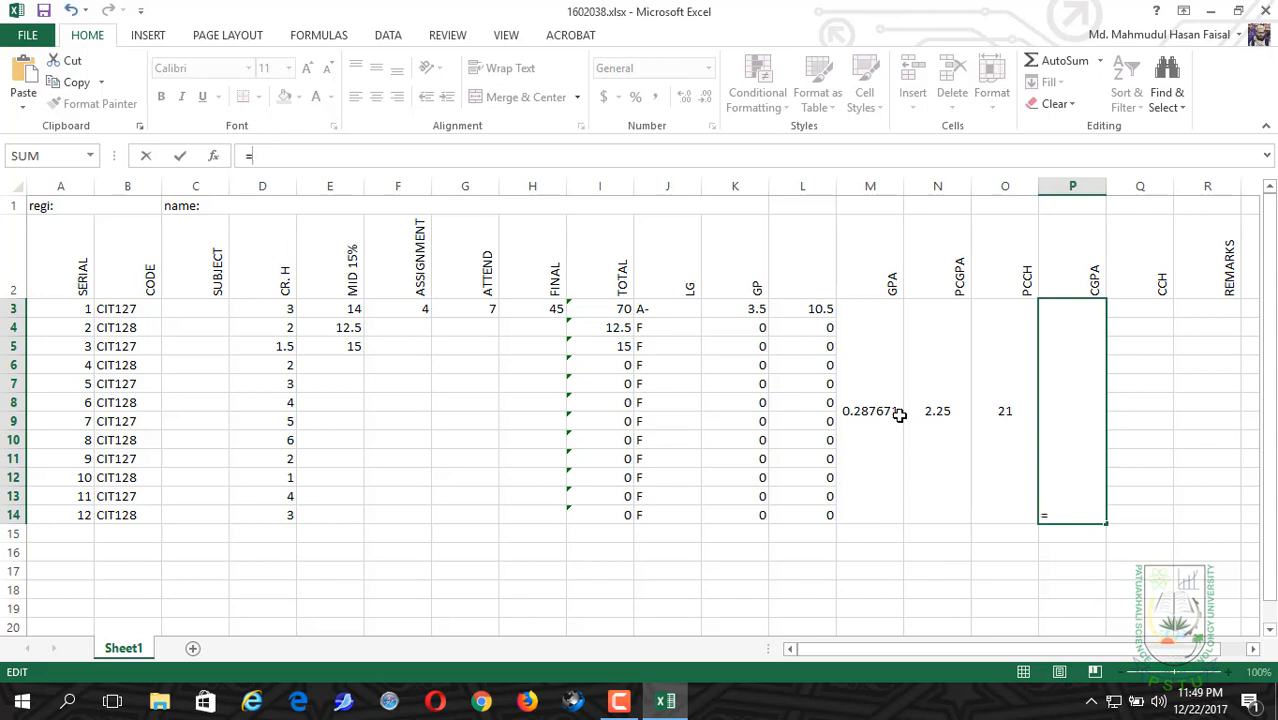
text(()
click(938, 410)
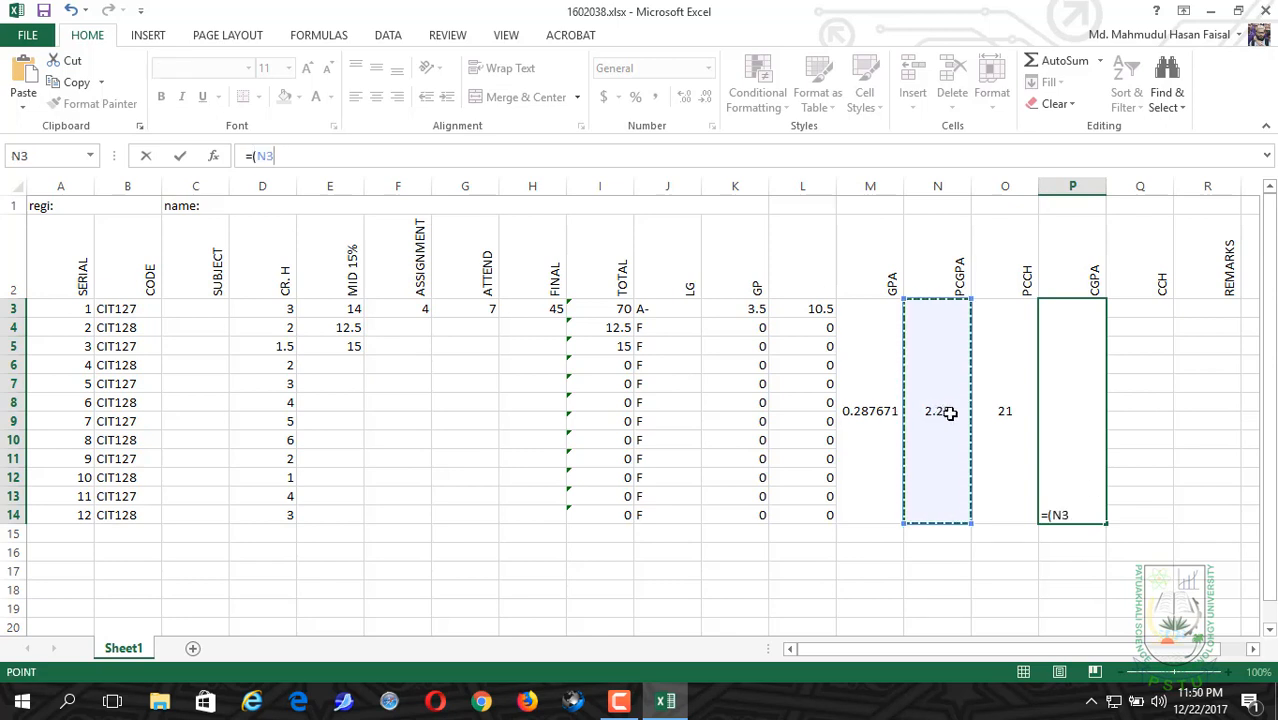
text(*)
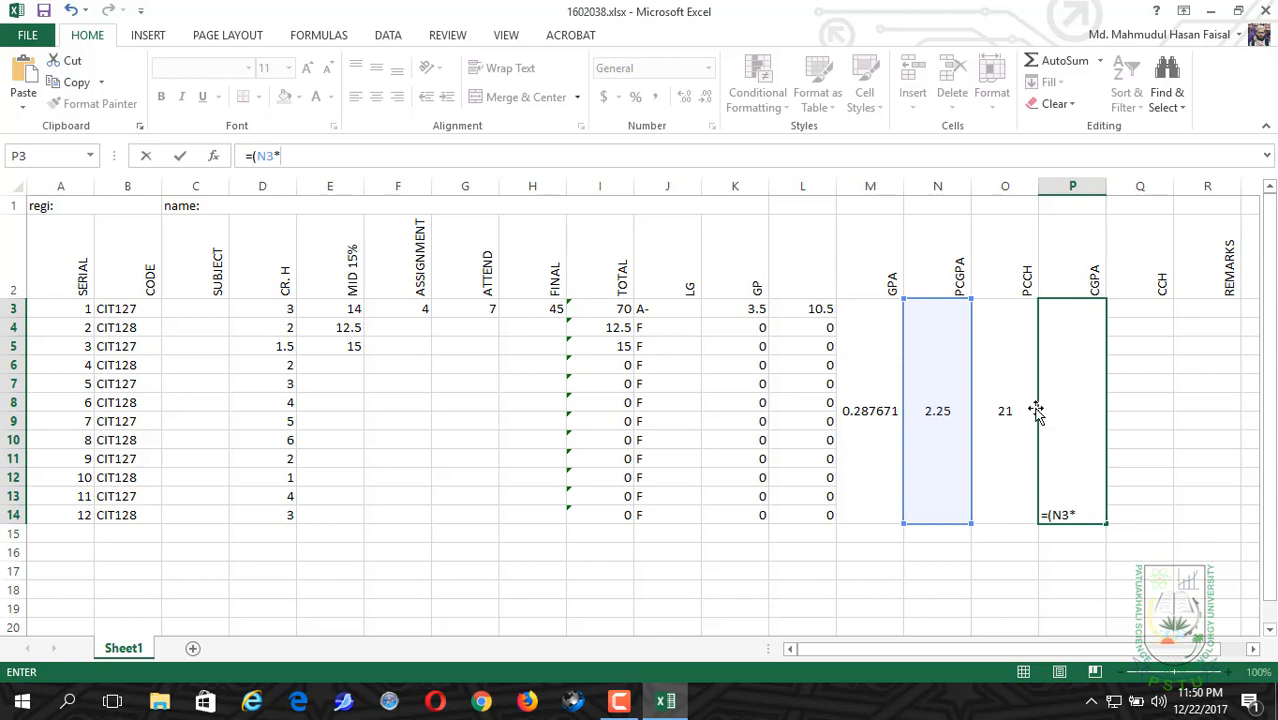
click(1018, 426)
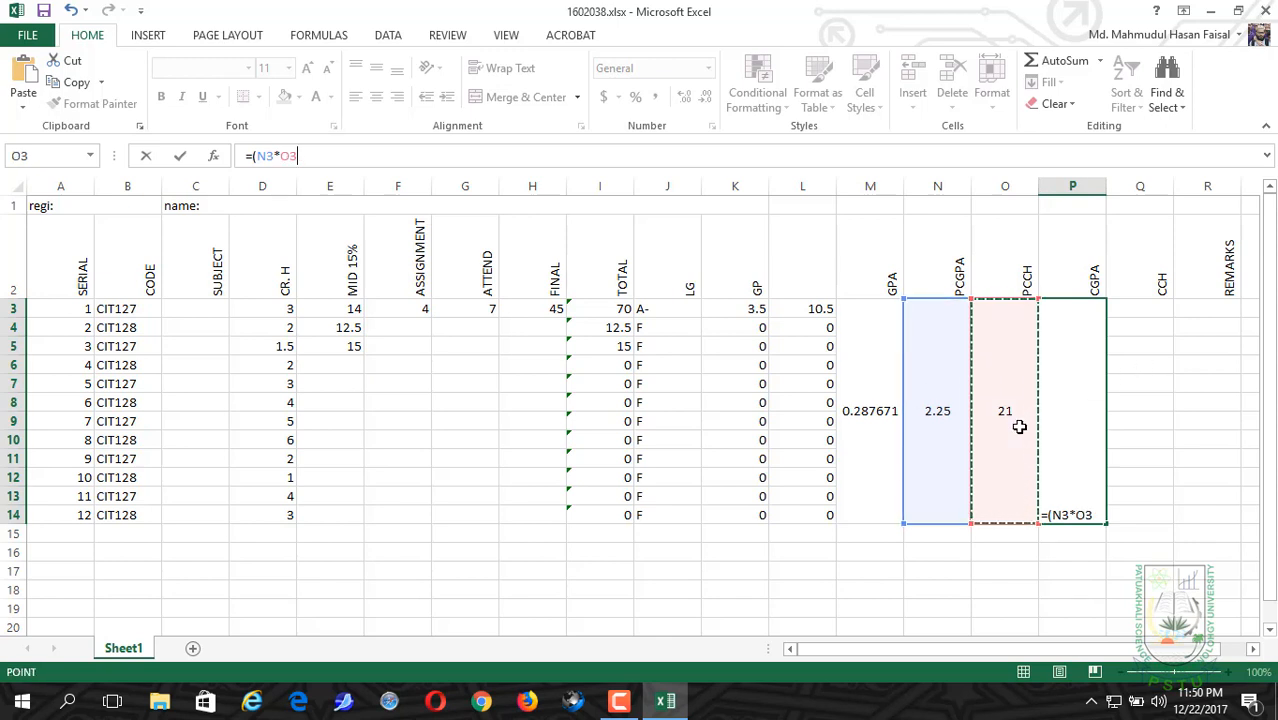
Step: Add +M3*SUM(D3:D14) to the P3 formula, close the numerator's parenthesis and append the division operator
text(+)
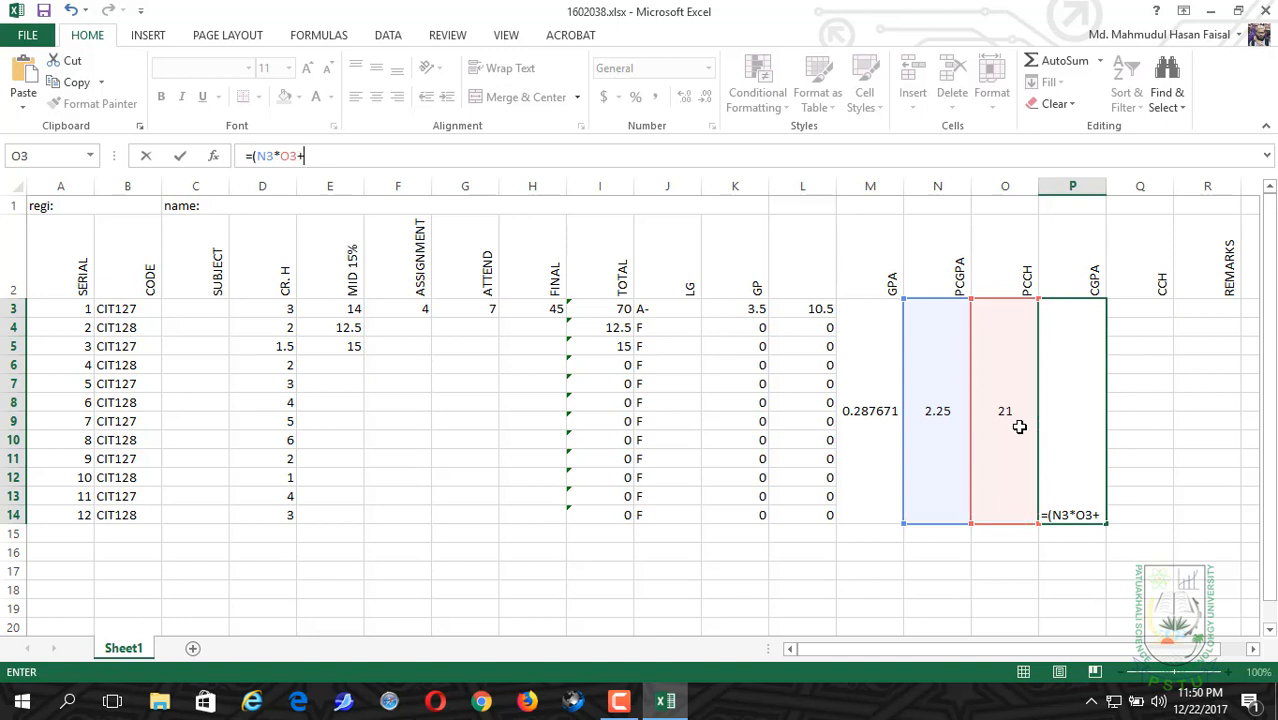
click(853, 410)
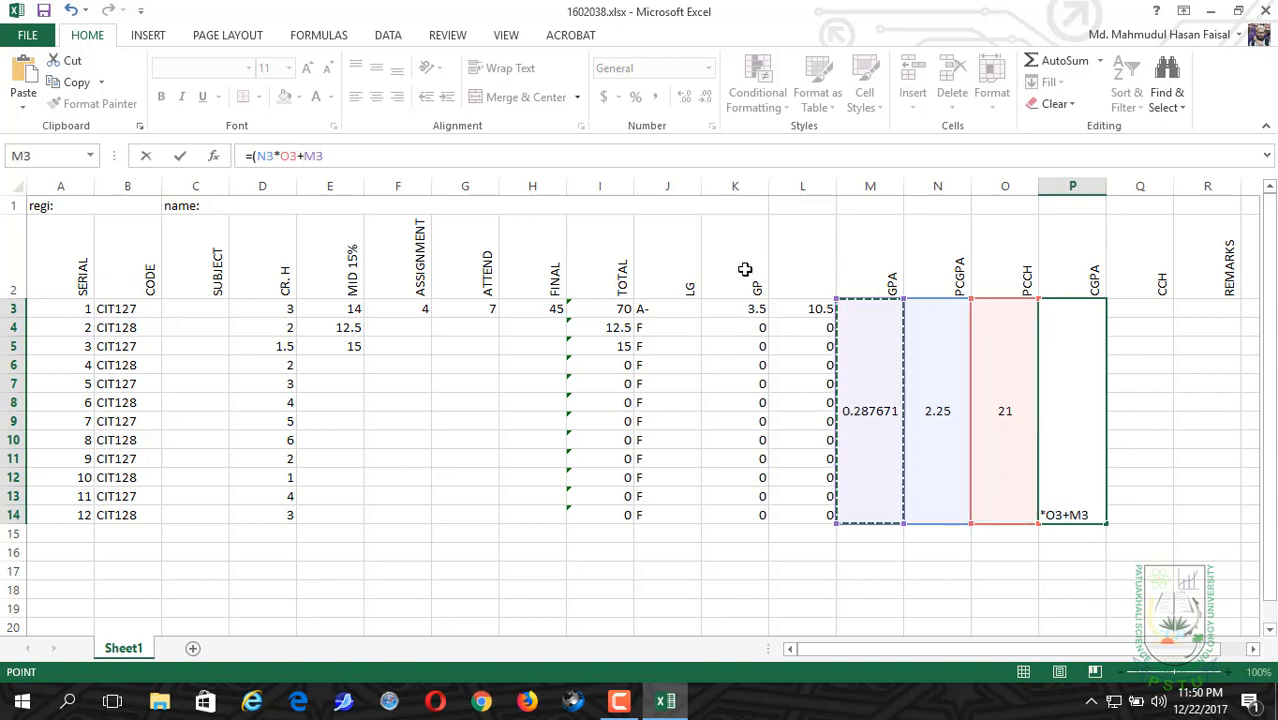
text(*)
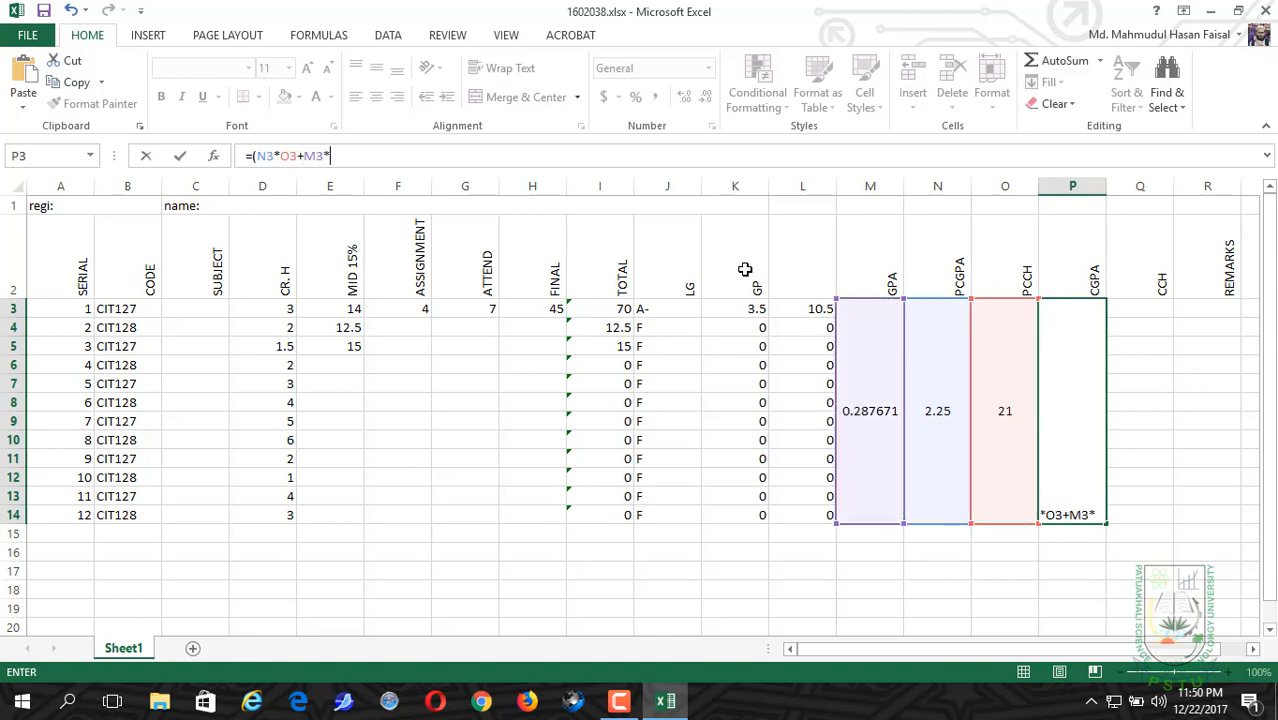
text(SUM)
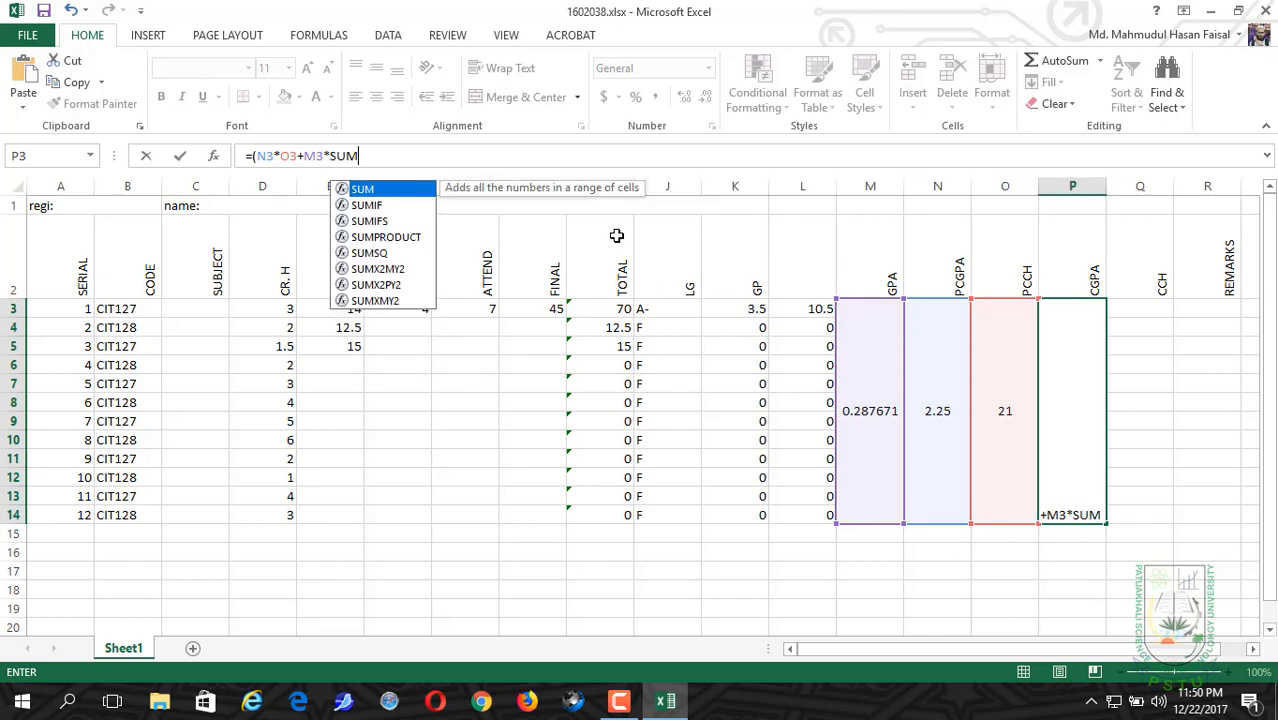
text(()
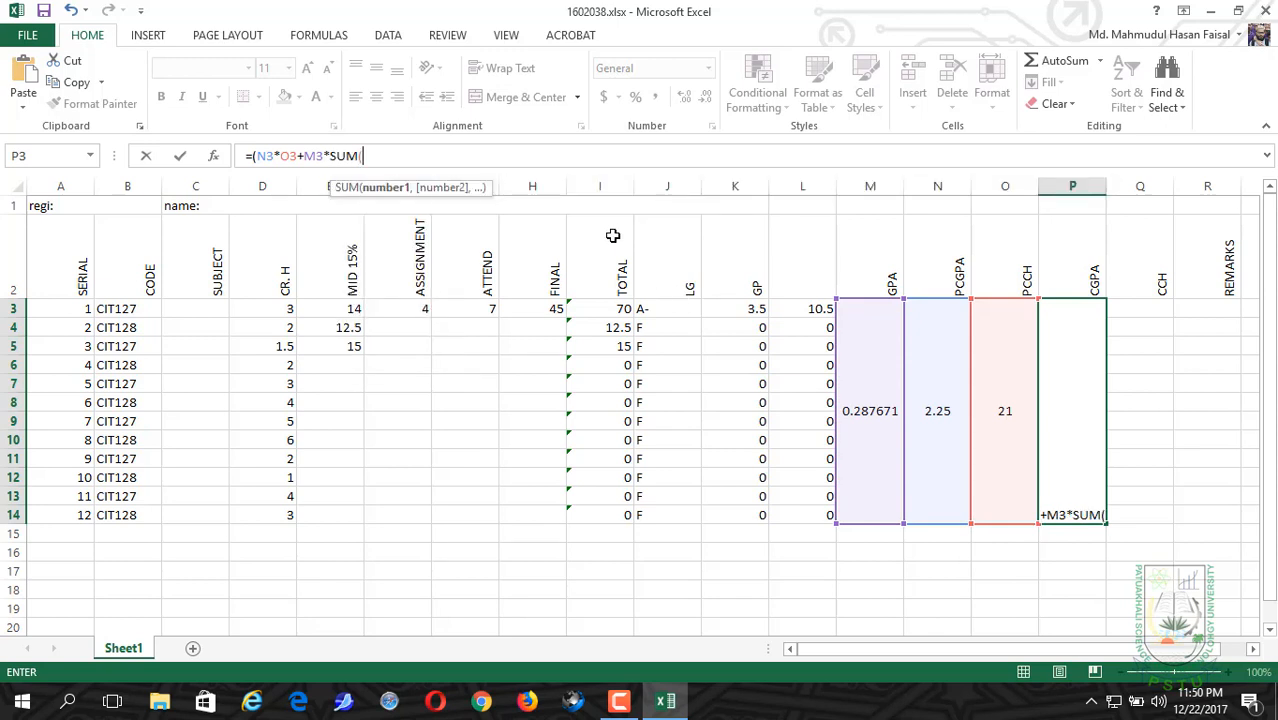
click(278, 310)
drag(278, 310, 285, 511)
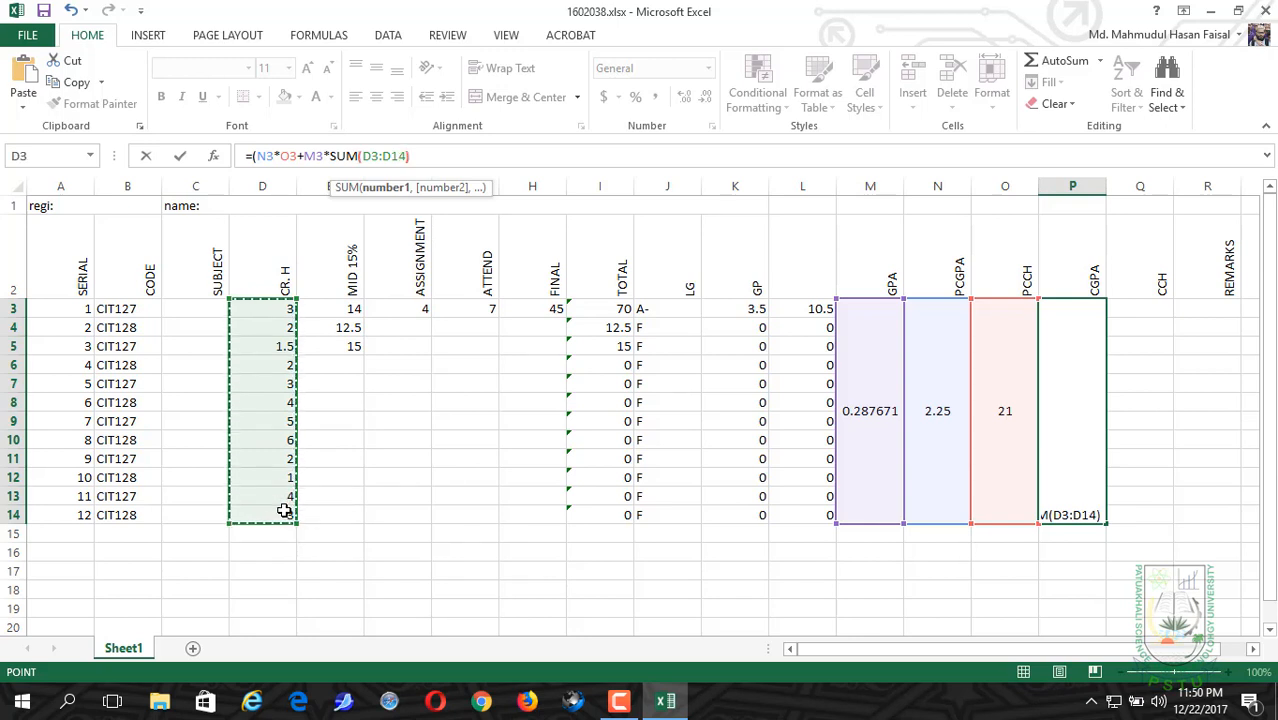
text()))
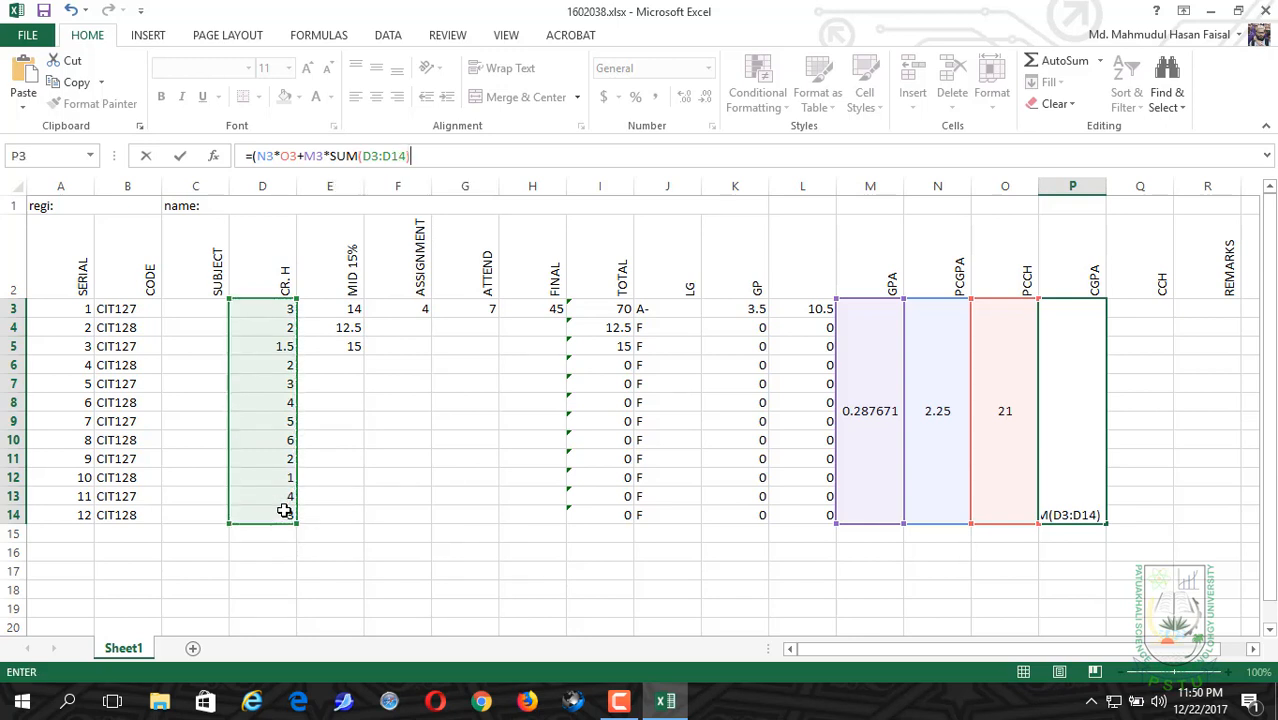
text(/)
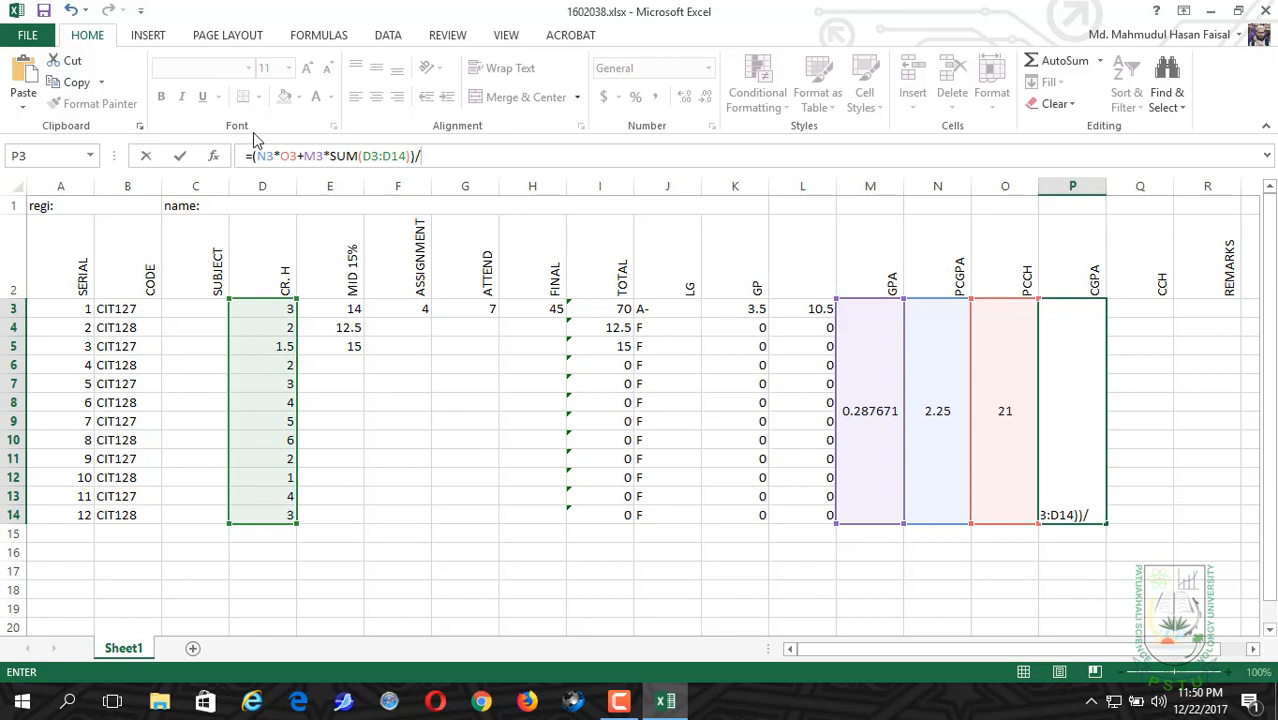
click(1007, 407)
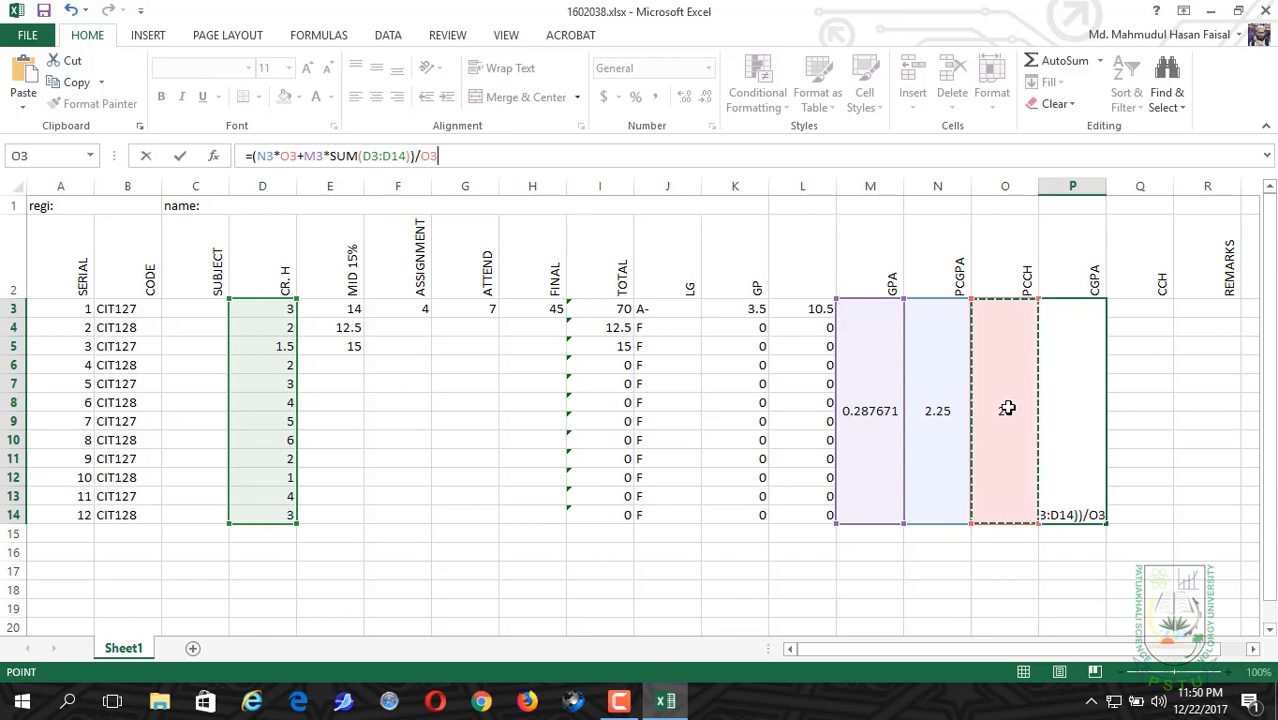
text(+)
key(BackSpace)
key(BackSpace)
key(BackSpace)
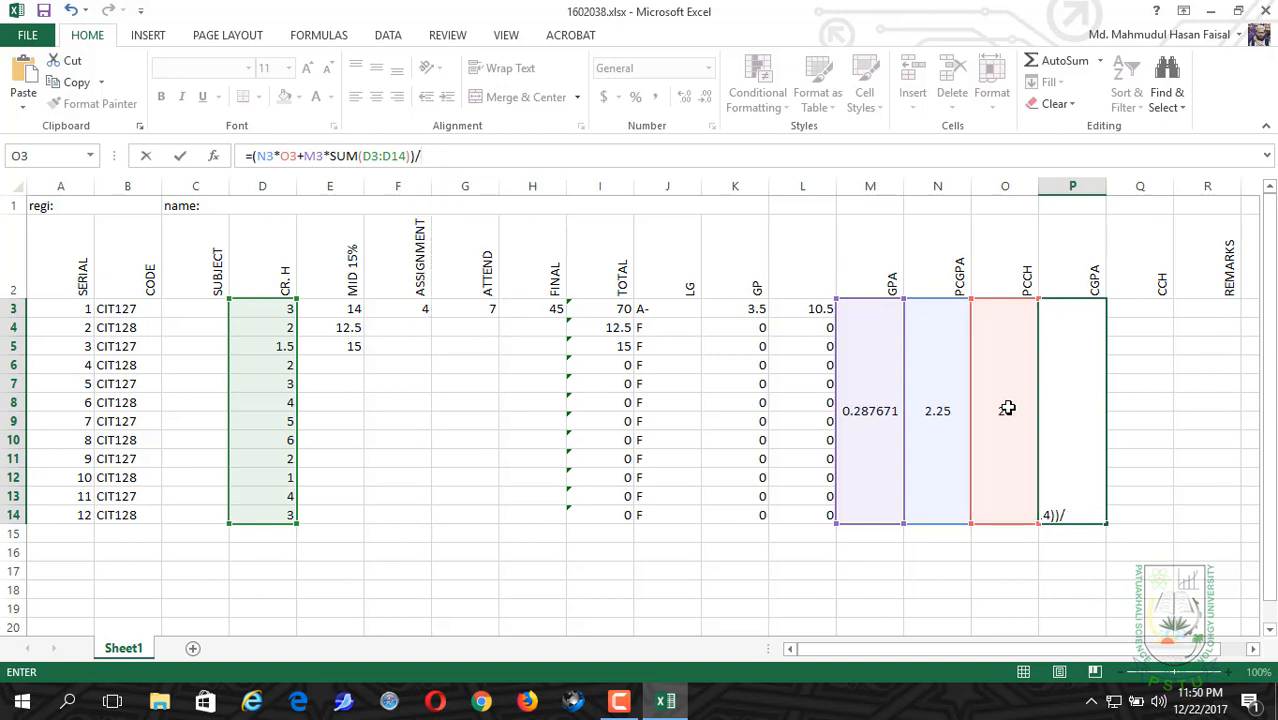
Step: Complete the CGPA formula in P3 with the divisor (O3+SUM(D3:D14)) and enter it
text(()
click(1005, 402)
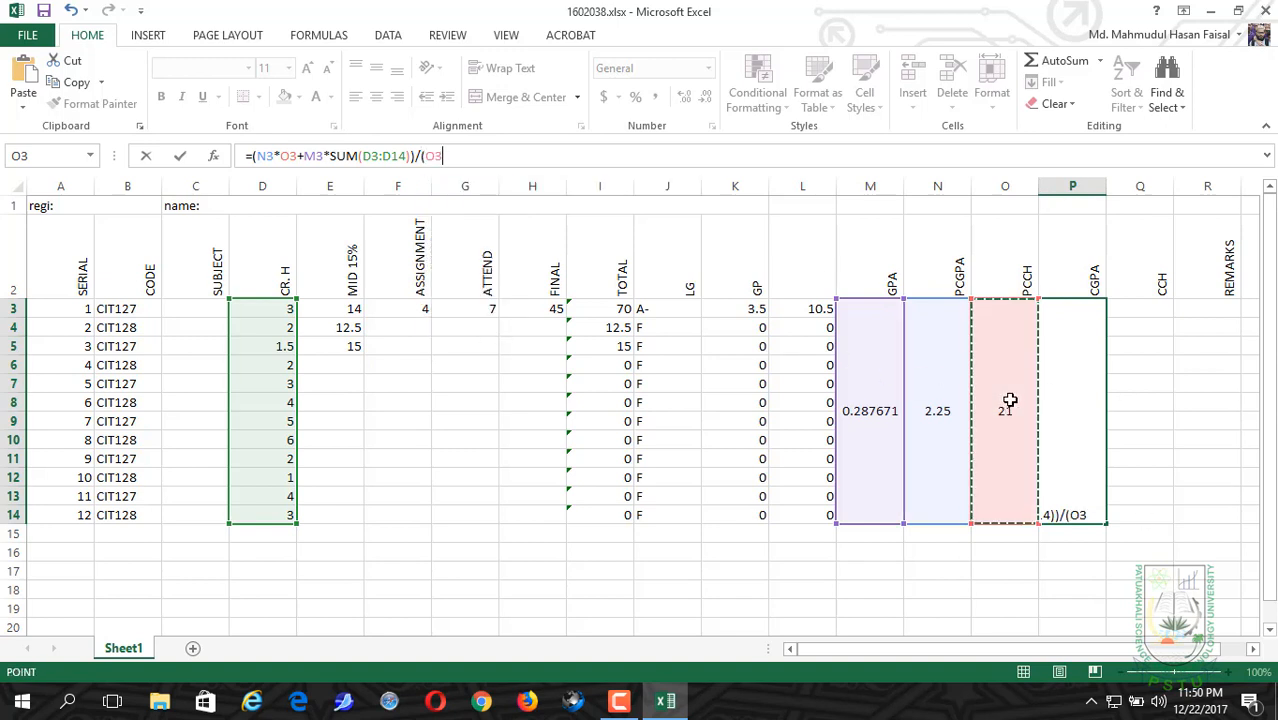
text(+)
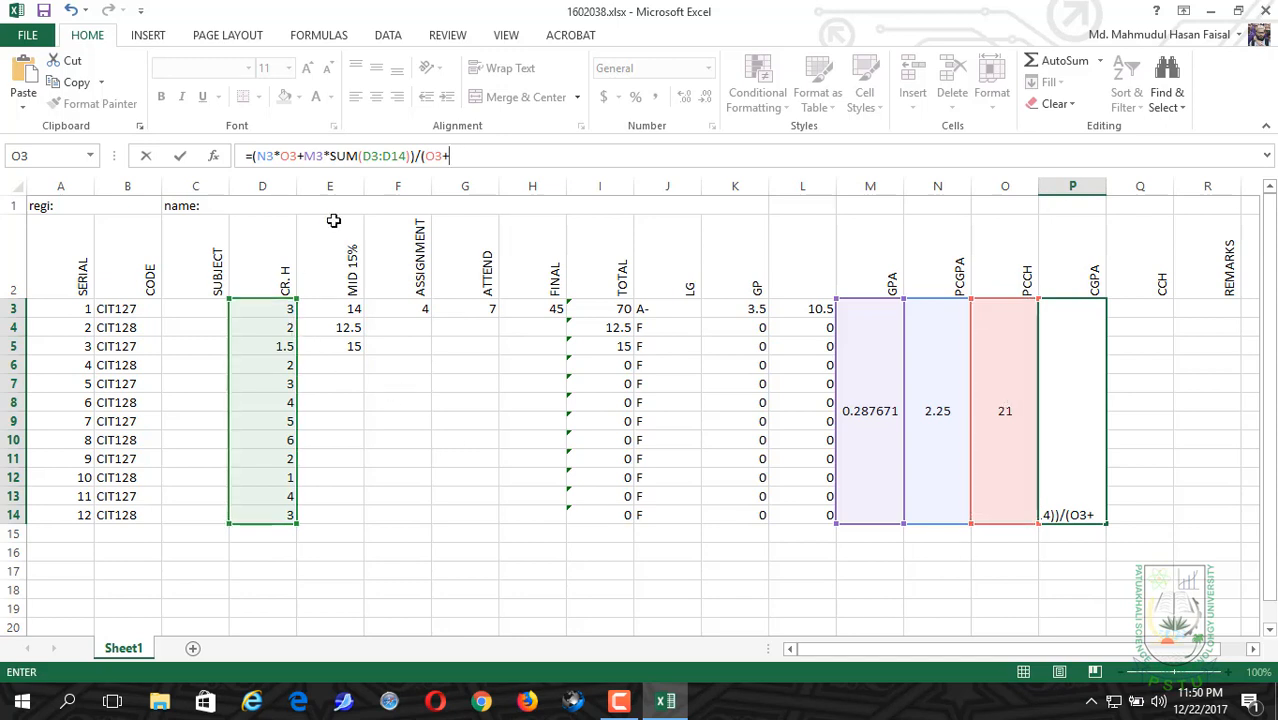
text(SU)
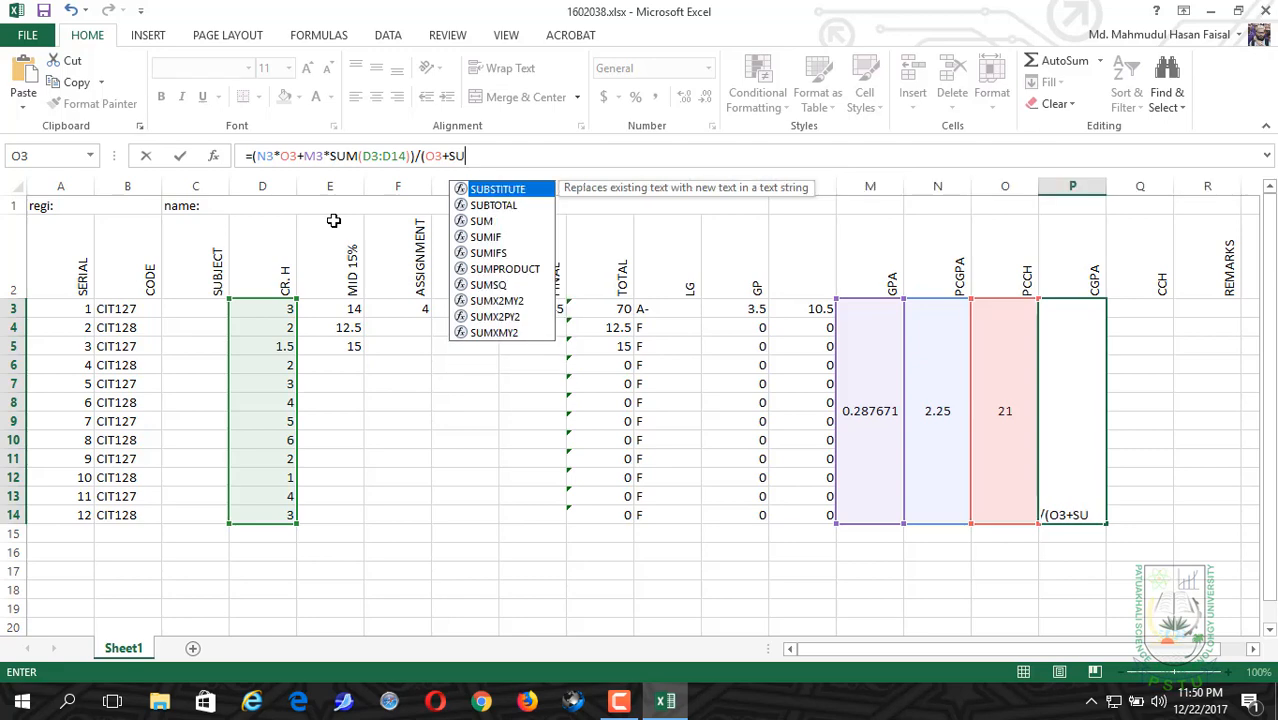
text(M()
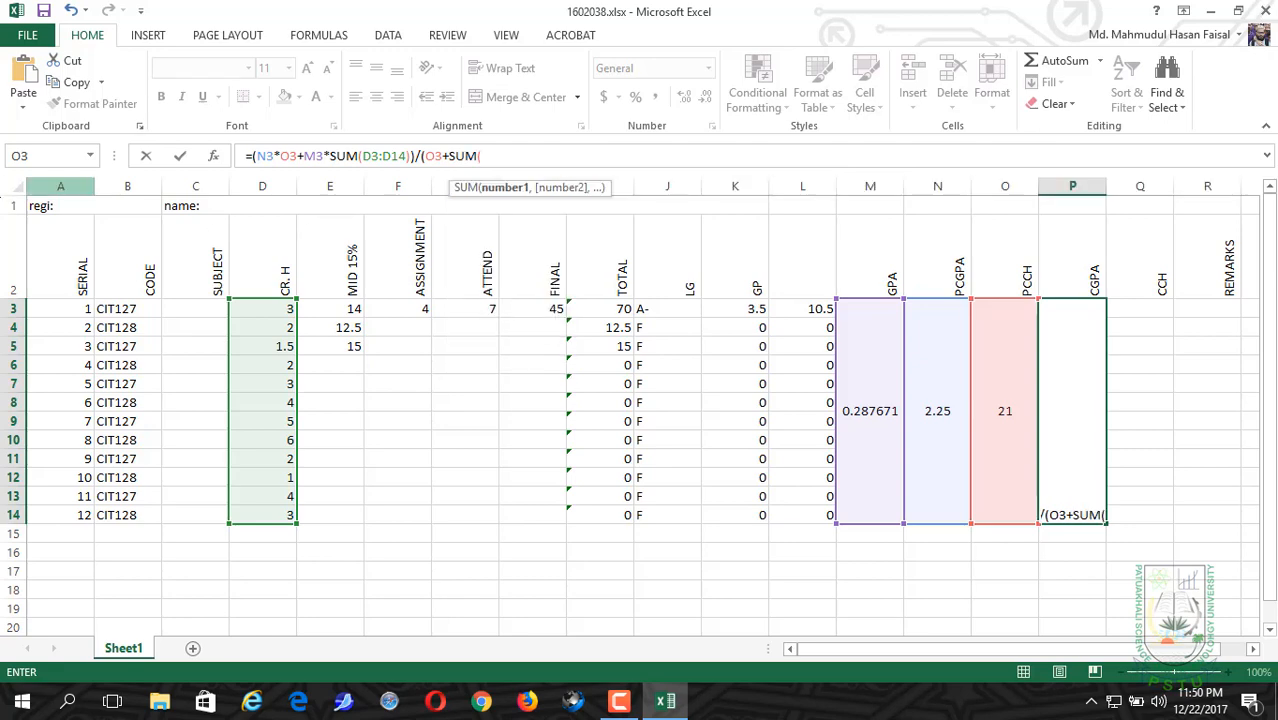
drag(262, 303, 267, 516)
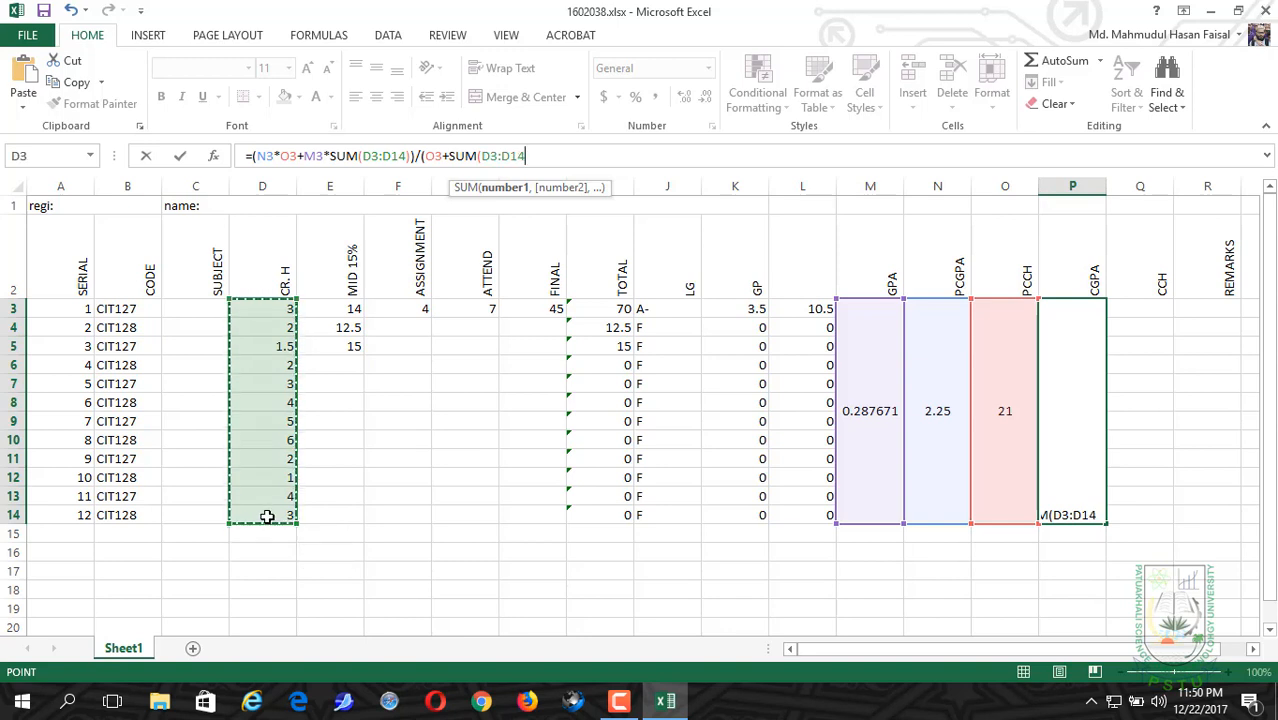
click(535, 157)
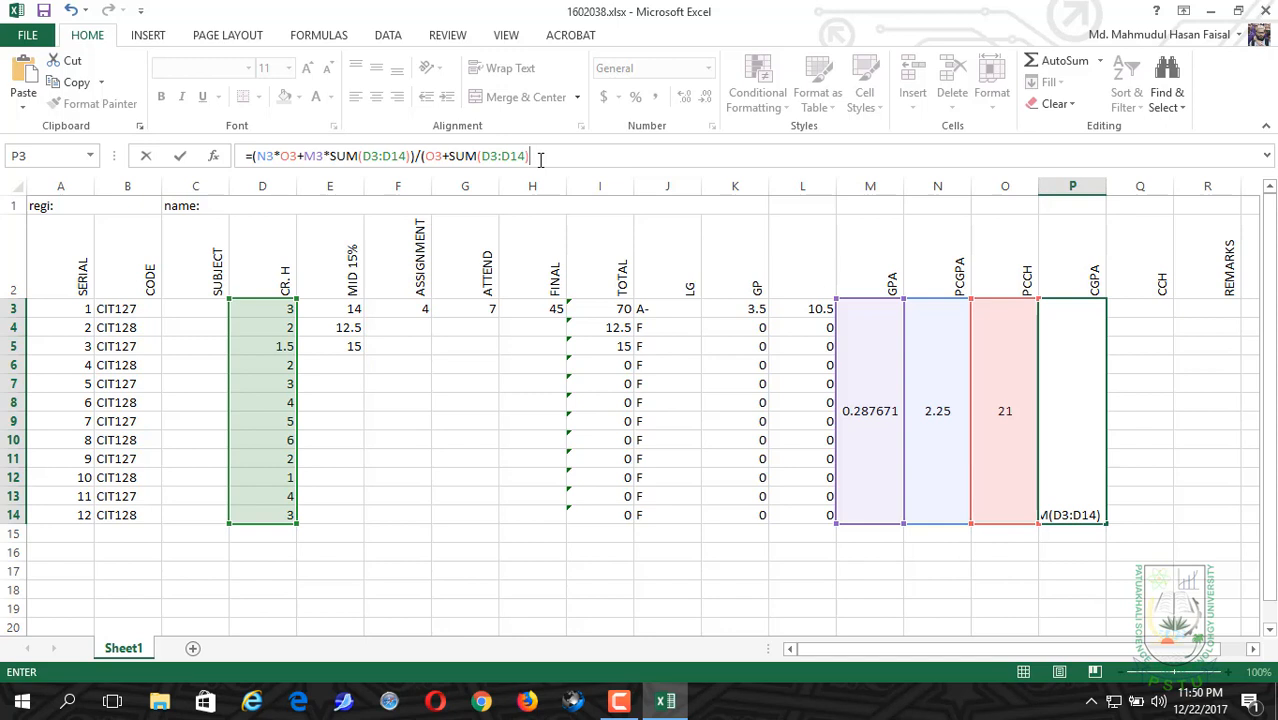
text())
key(Return)
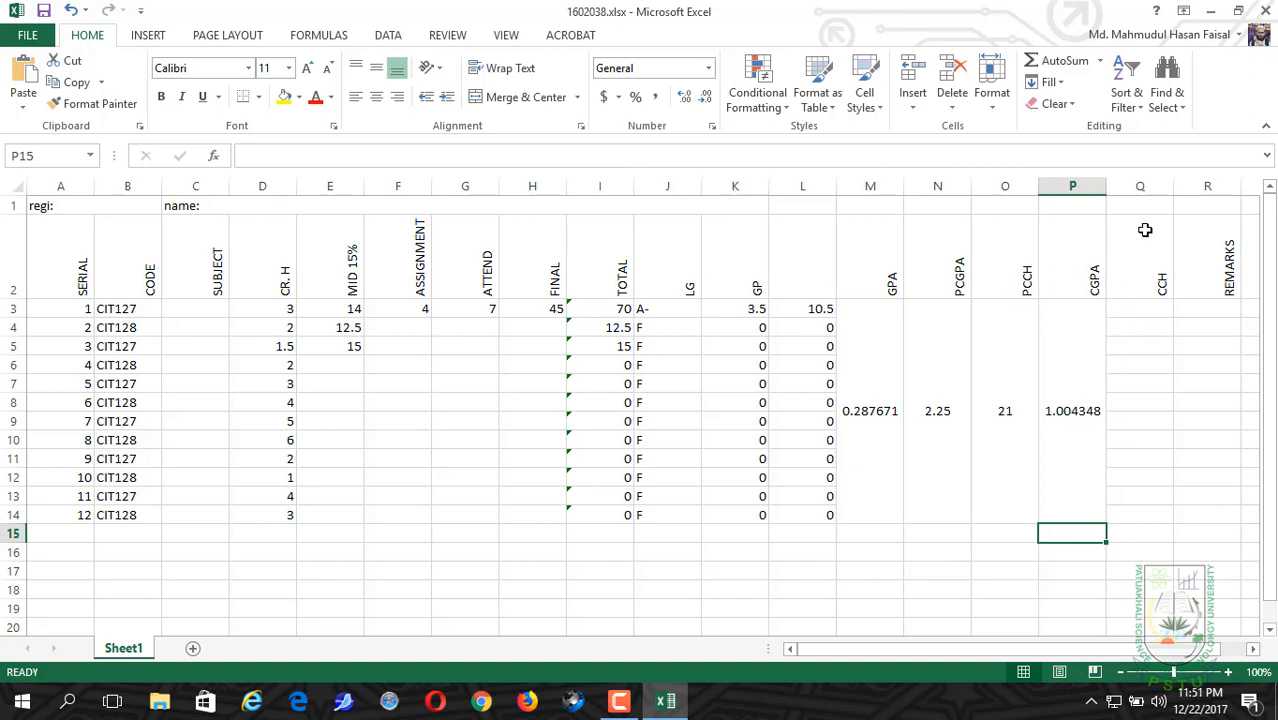
Step: Enter =O3+SUM(D3:D14) in Q3 under CCH, and merge and center Q3:Q14 with middle vertical alignment
click(1130, 306)
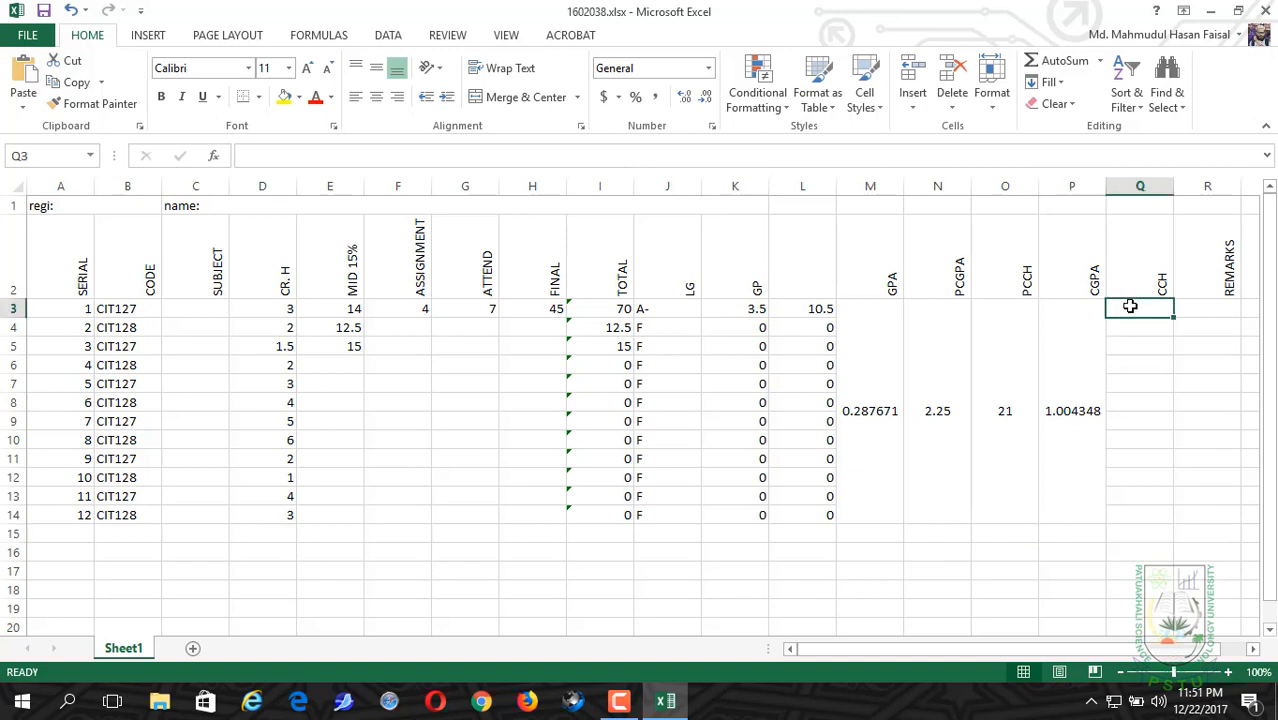
drag(1130, 306, 1130, 518)
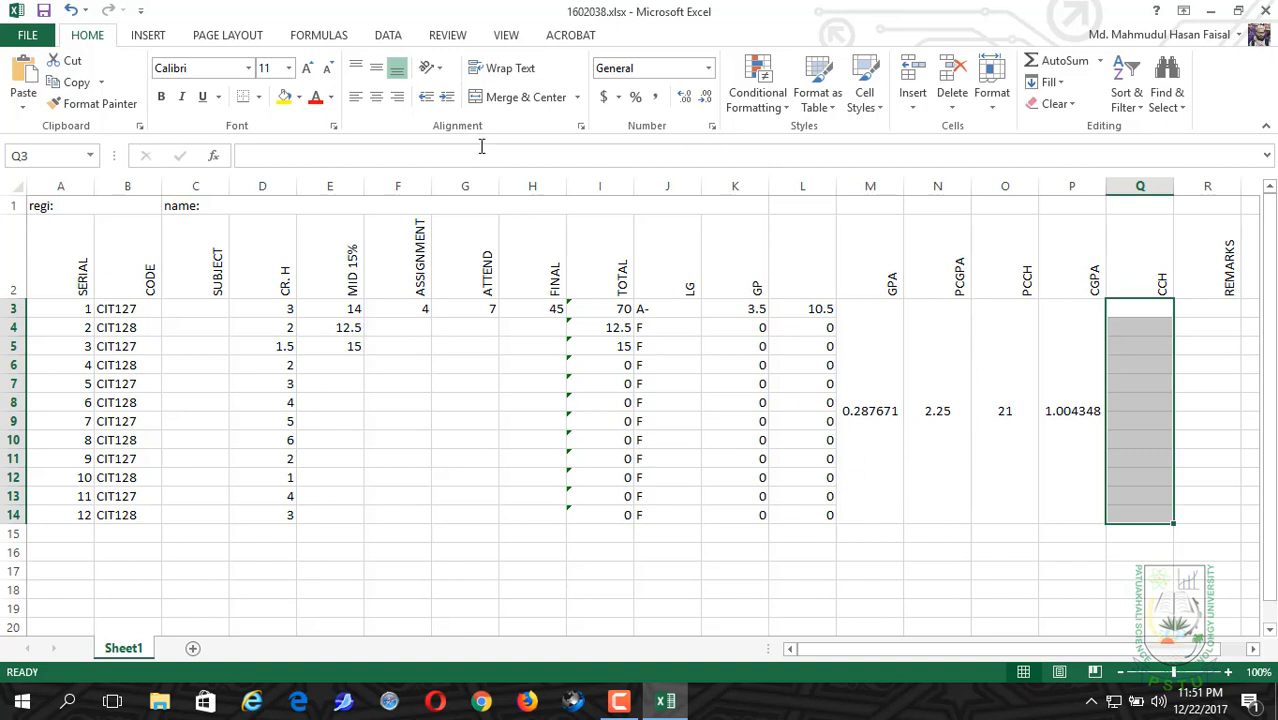
text(=)
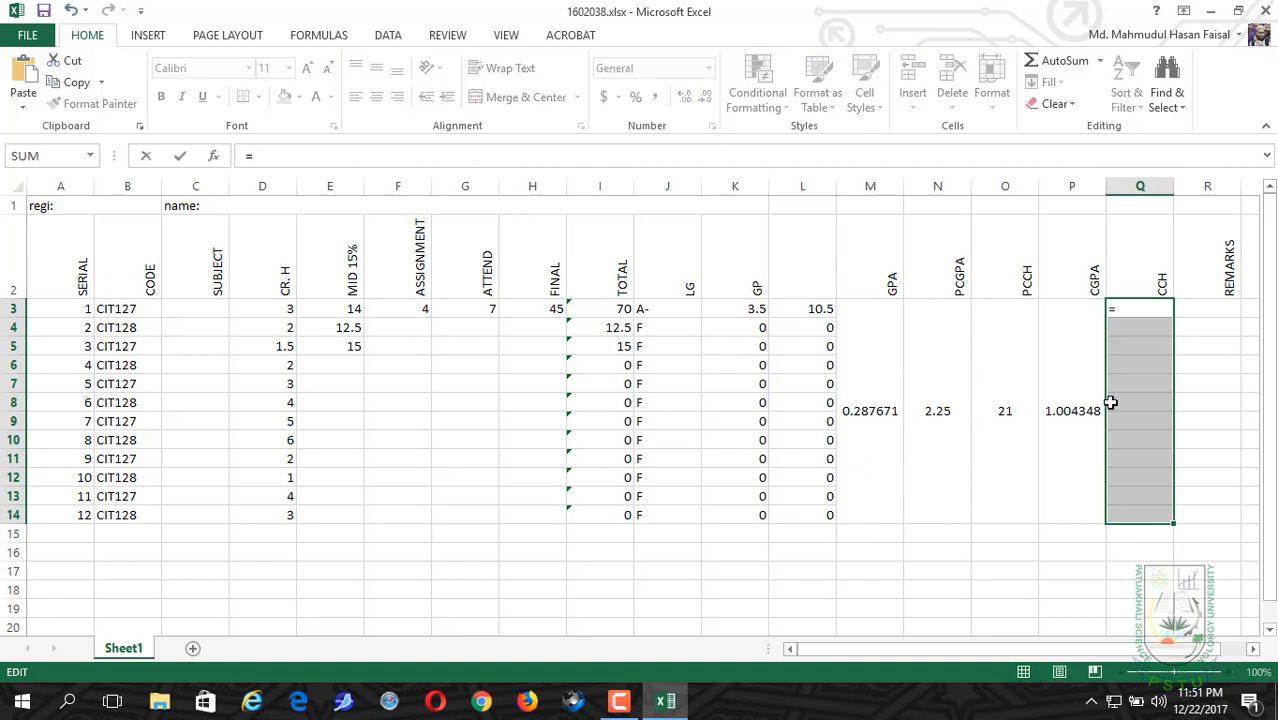
click(985, 400)
text(+)
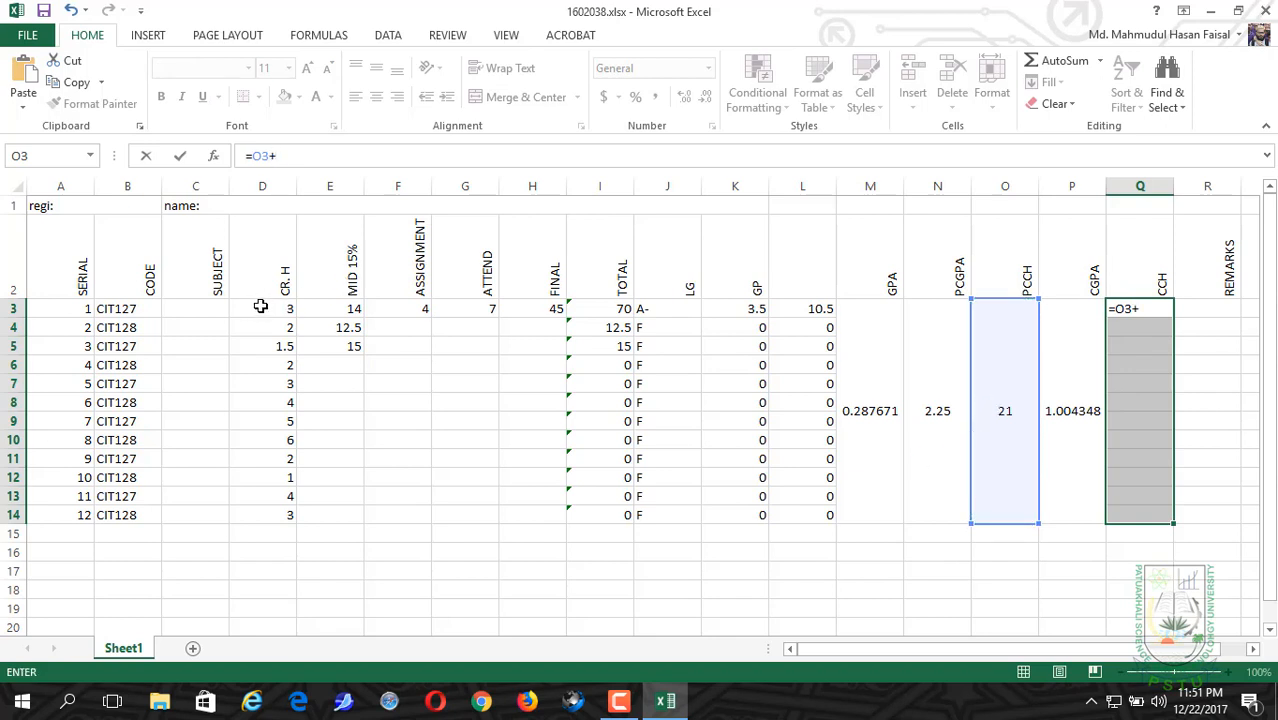
text(S)
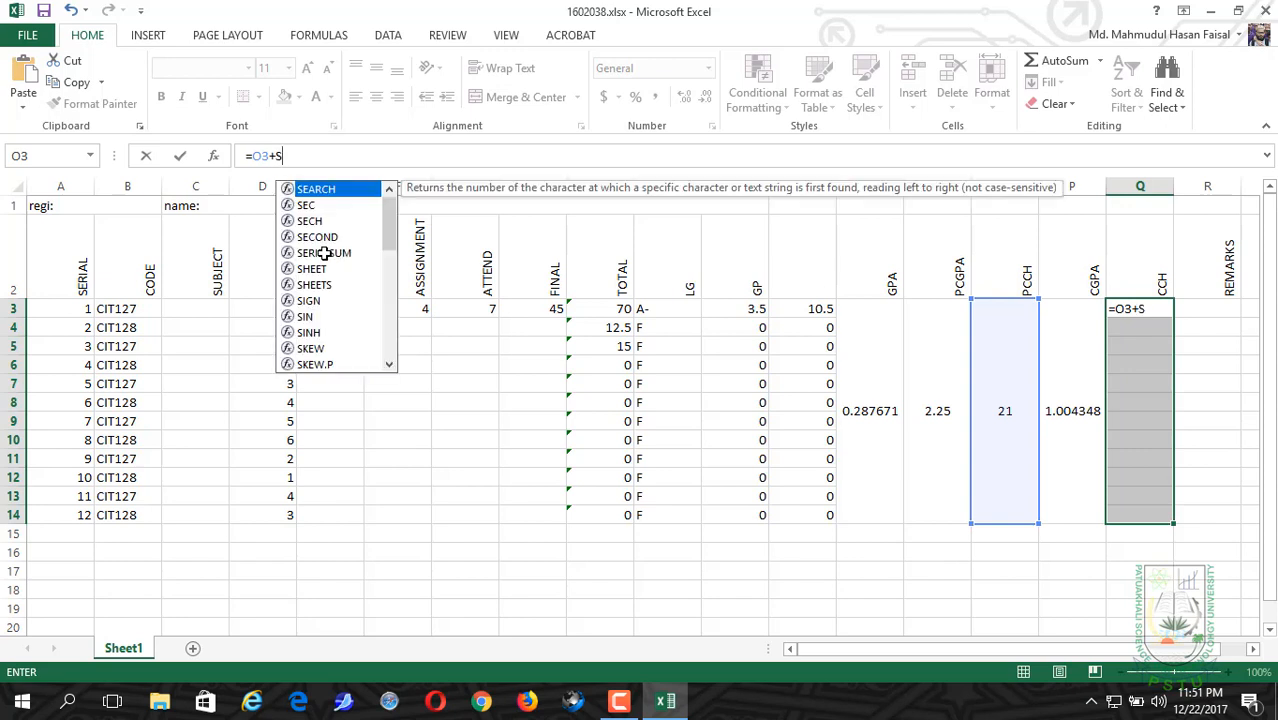
text(UM()
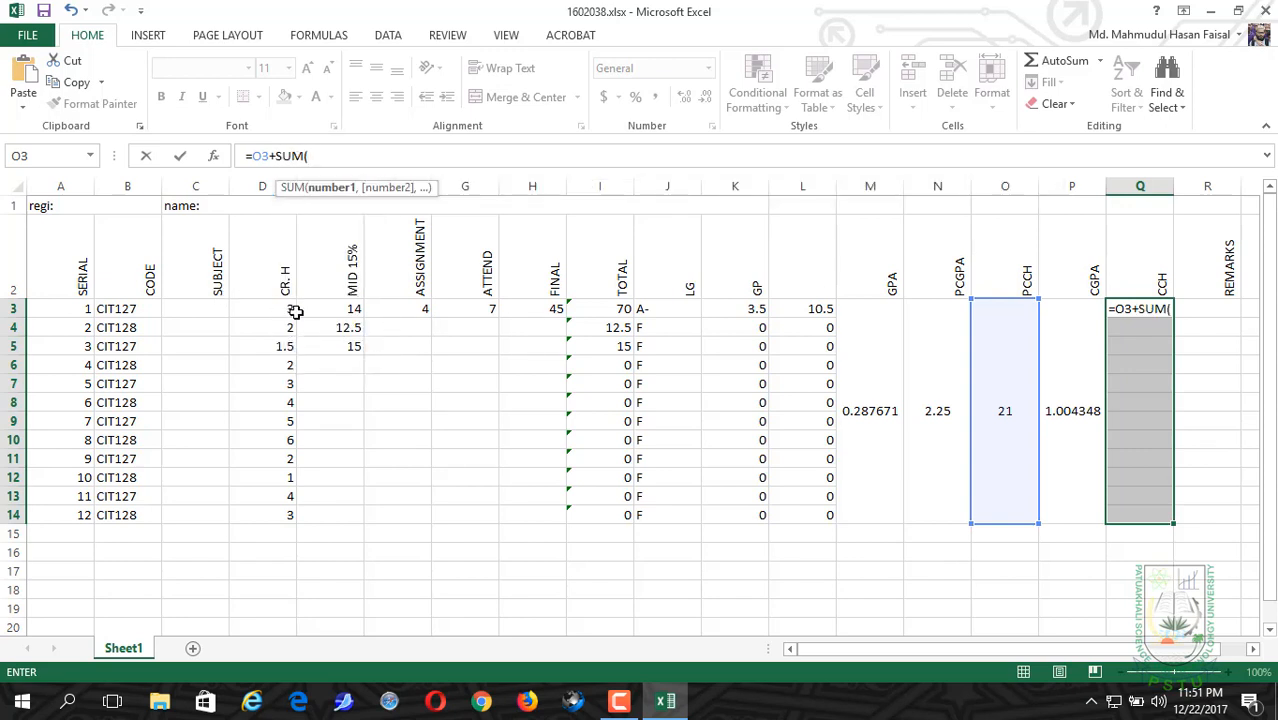
drag(290, 311, 274, 505)
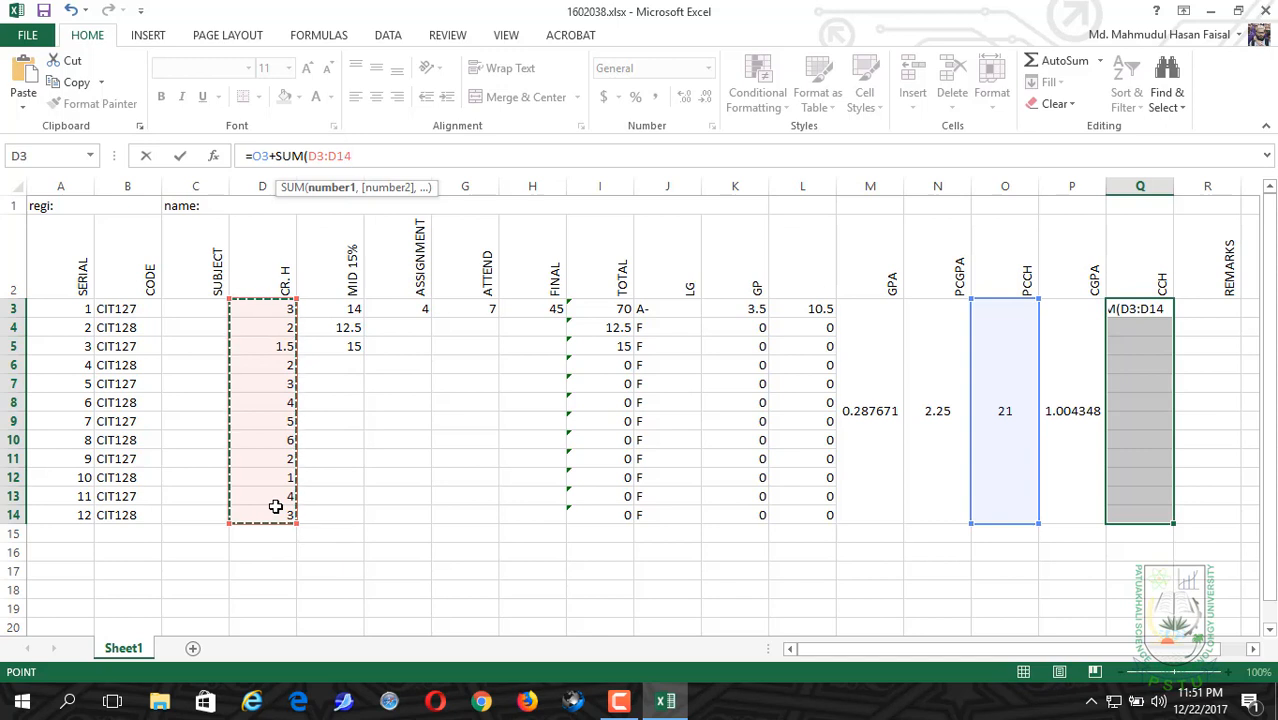
text())
key(Return)
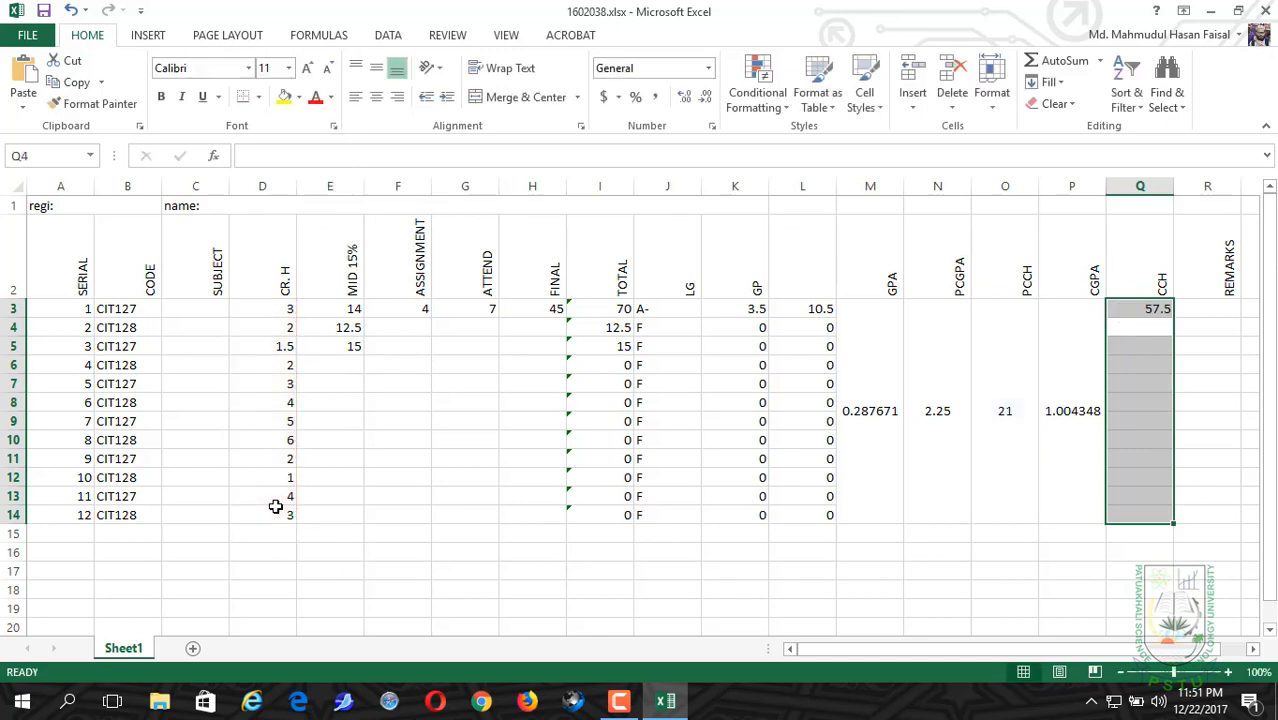
click(500, 97)
click(376, 69)
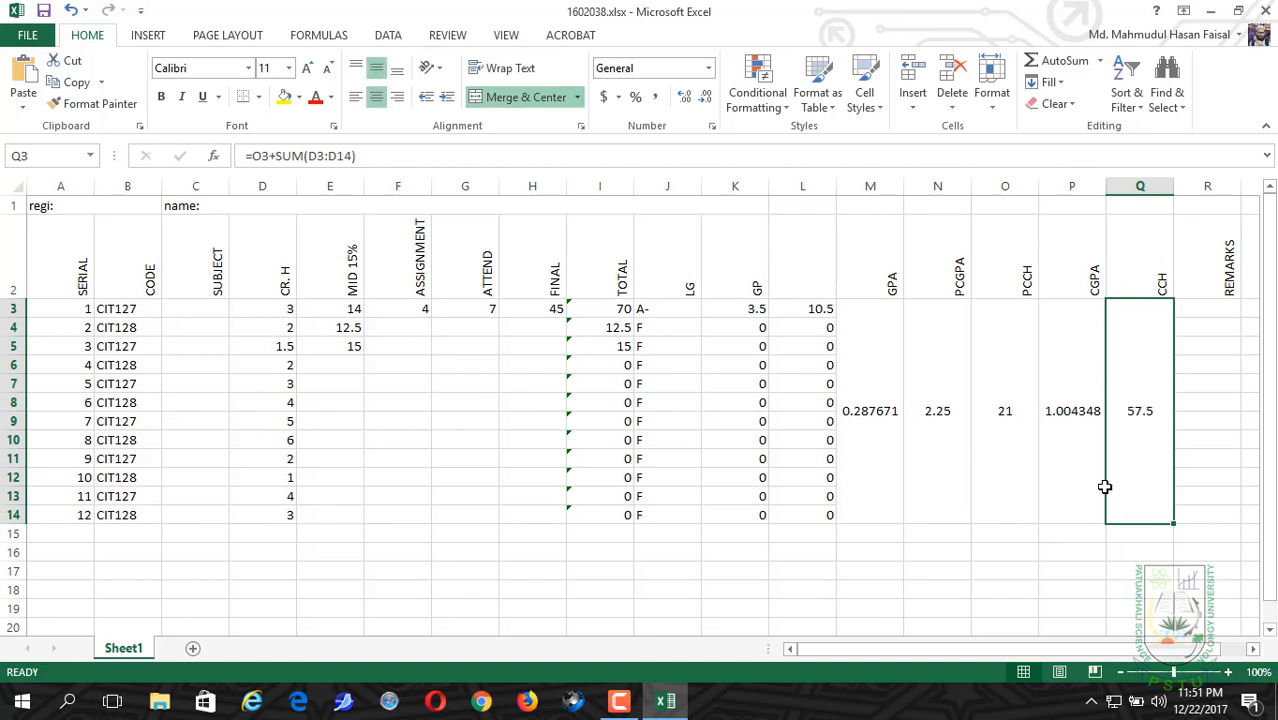
Step: Start the REMARKS formula in R3, with R3:R14 selected, using the pass condition =IF(P3>=2.0, on the CGPA
drag(1206, 311, 1206, 517)
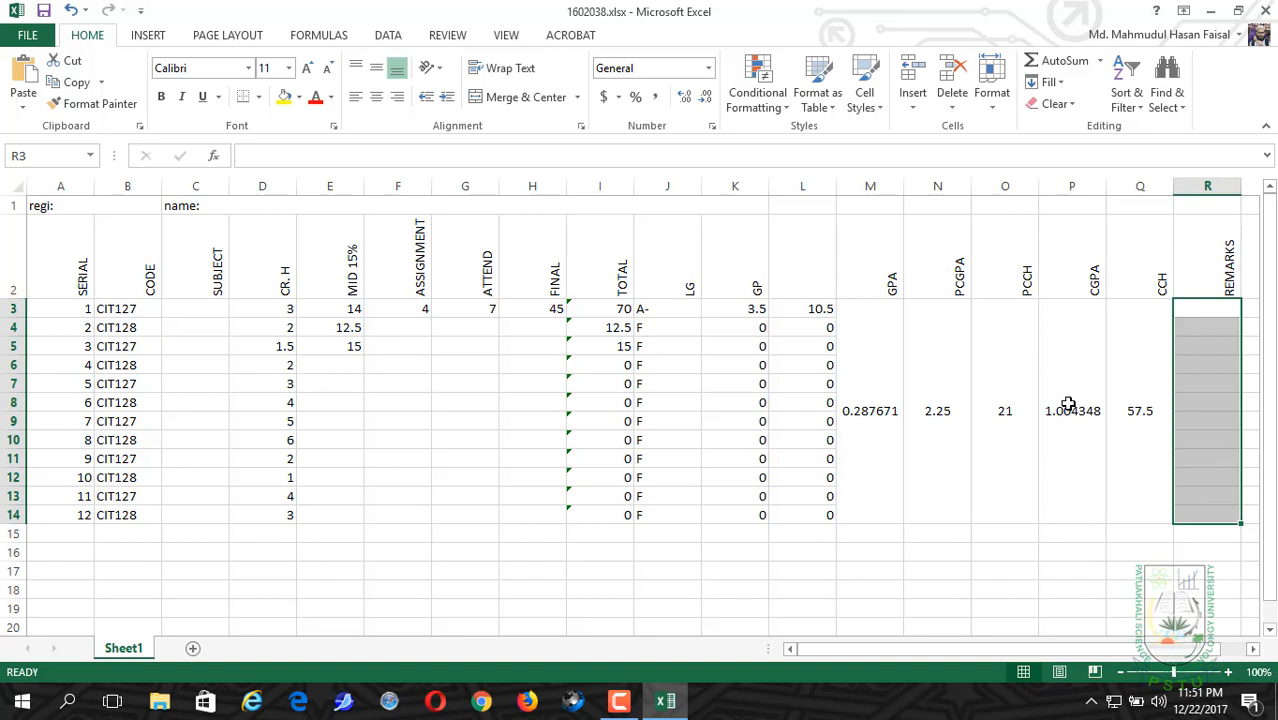
click(659, 153)
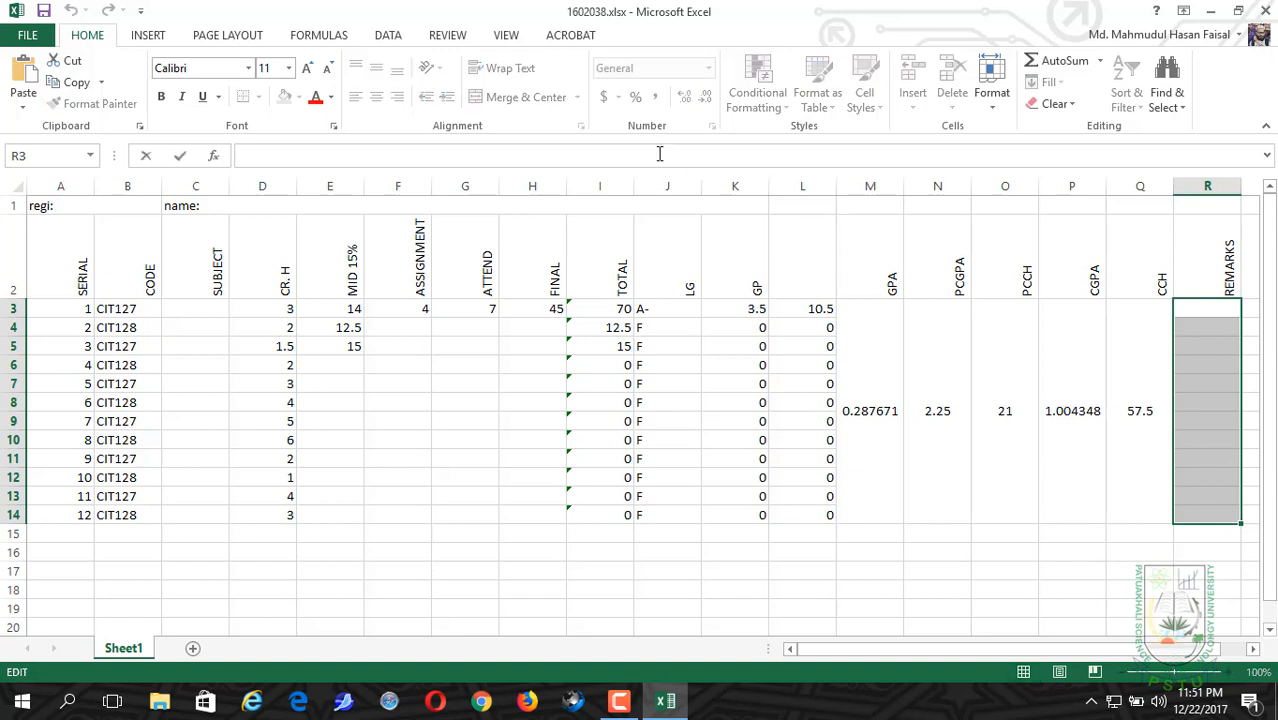
text(=)
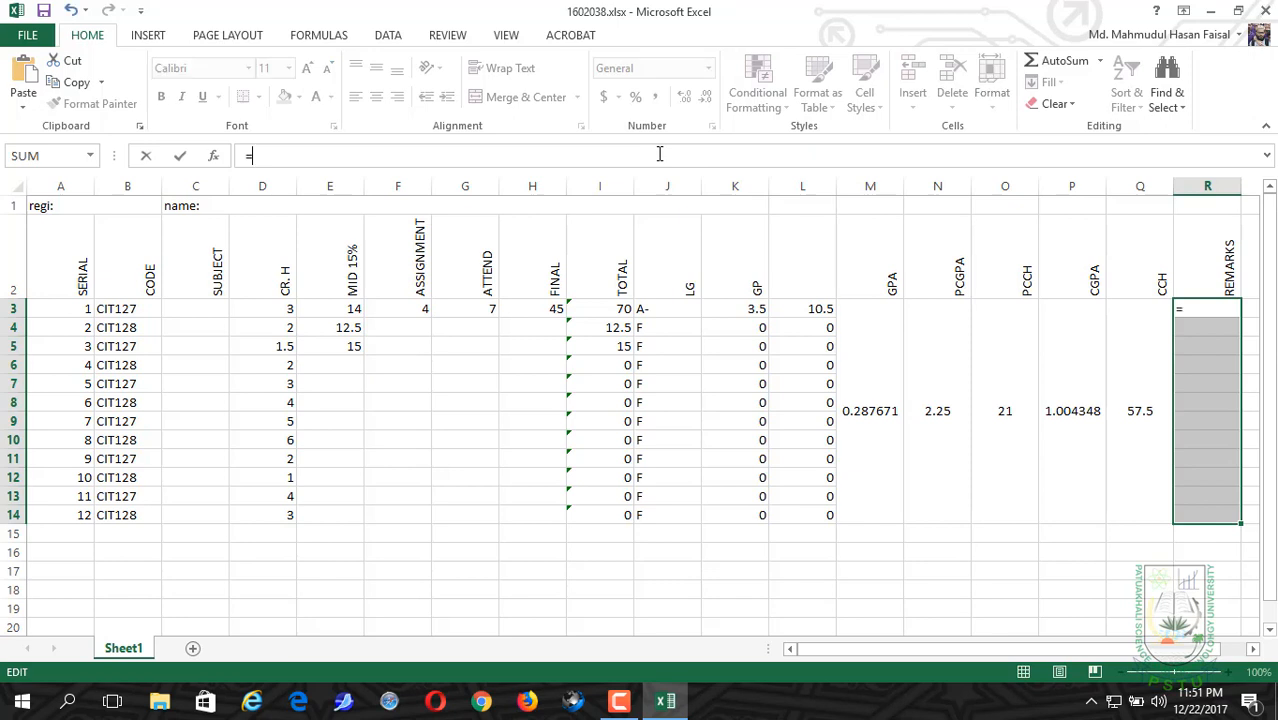
text(IF)
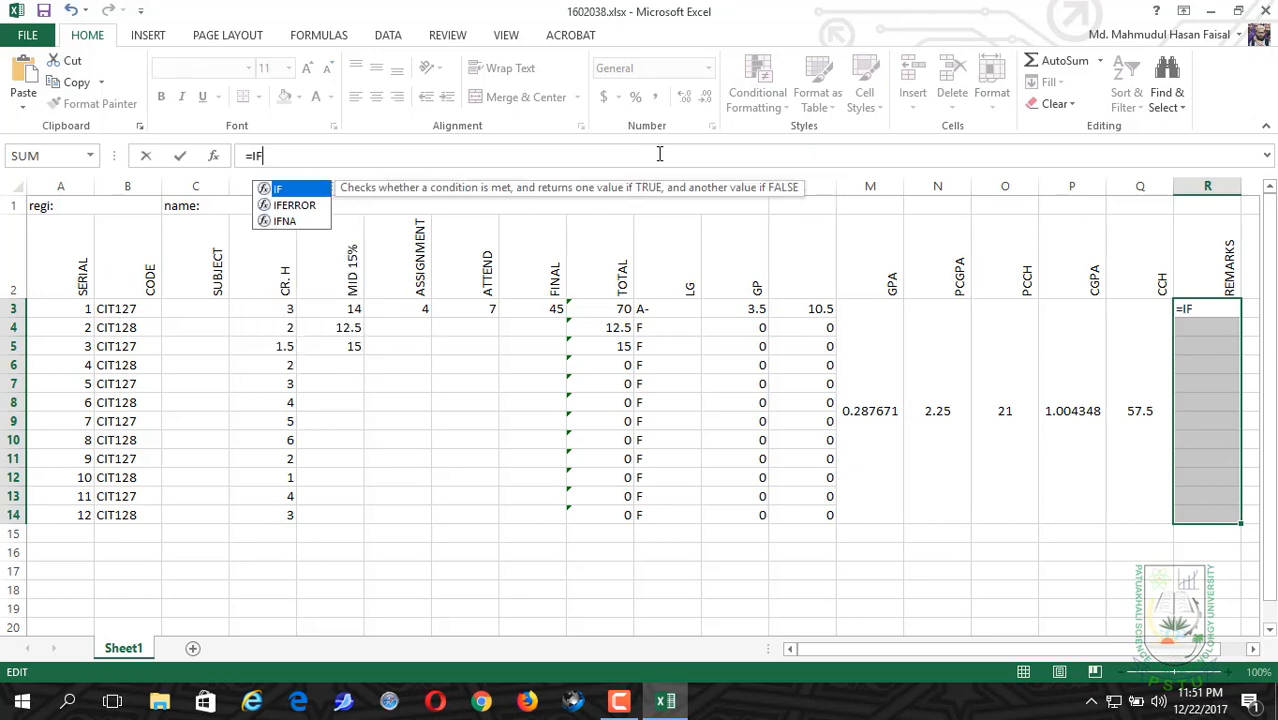
text(()
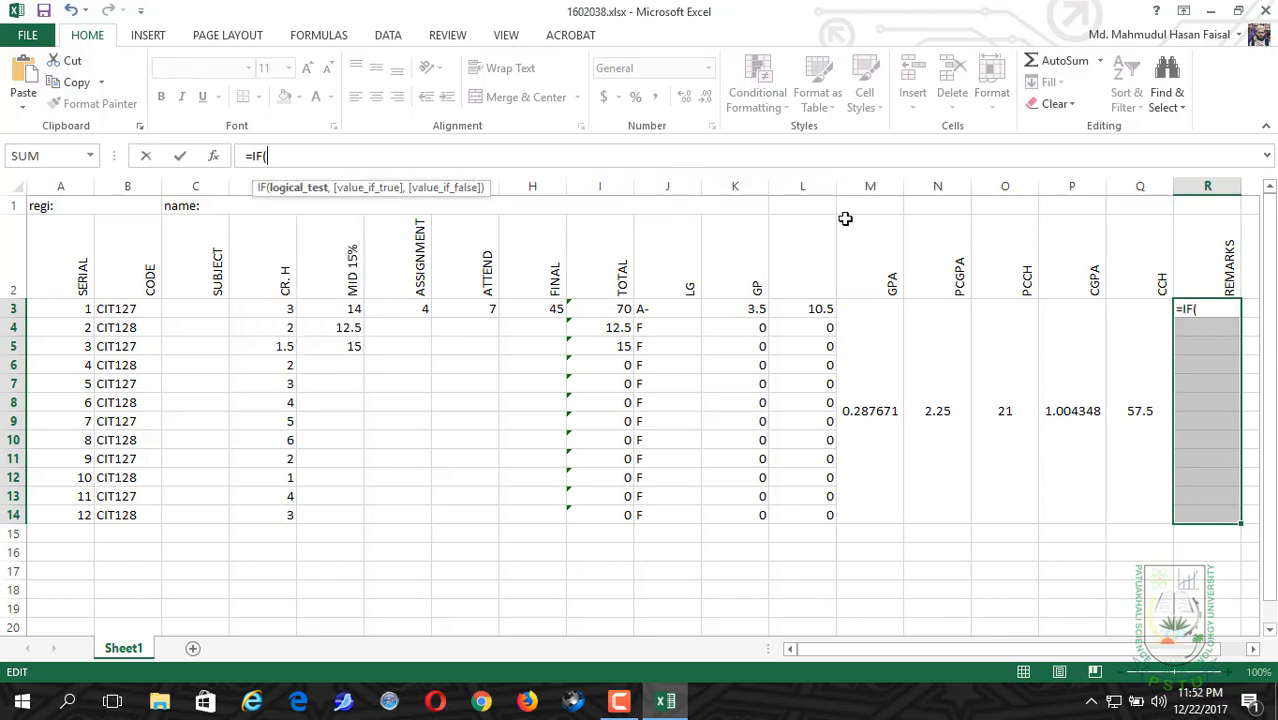
click(1091, 384)
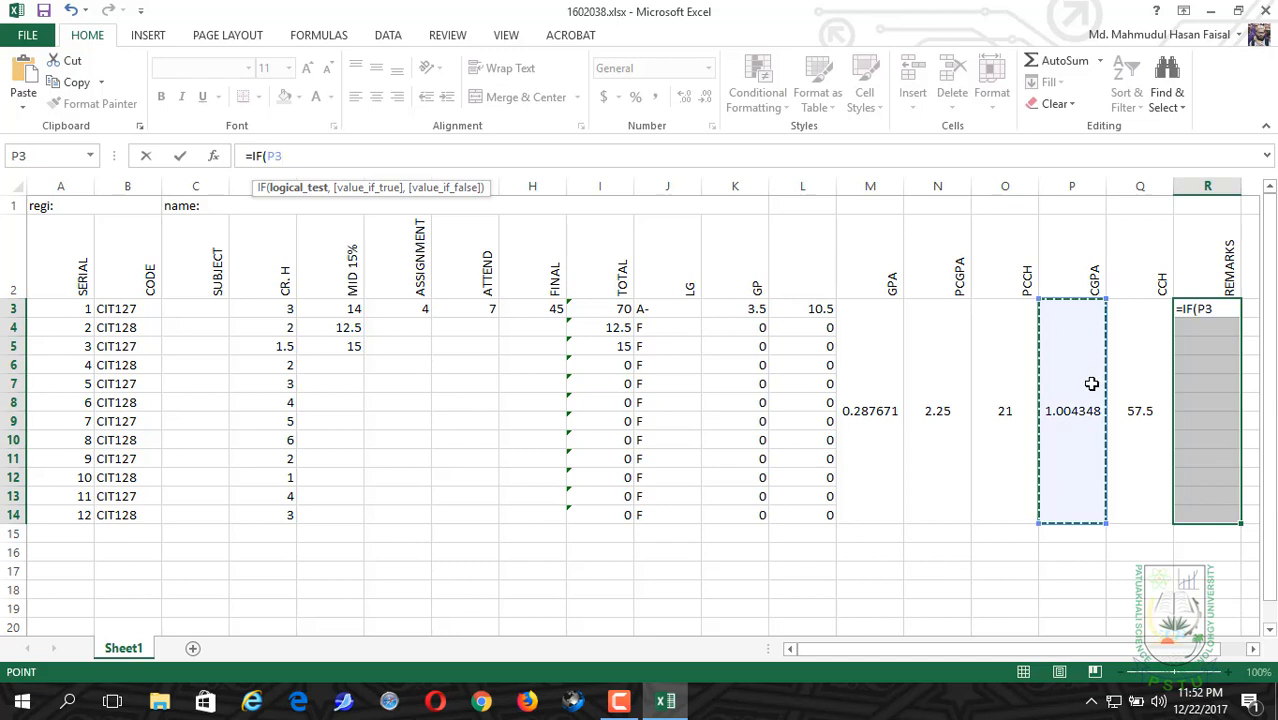
text(>=)
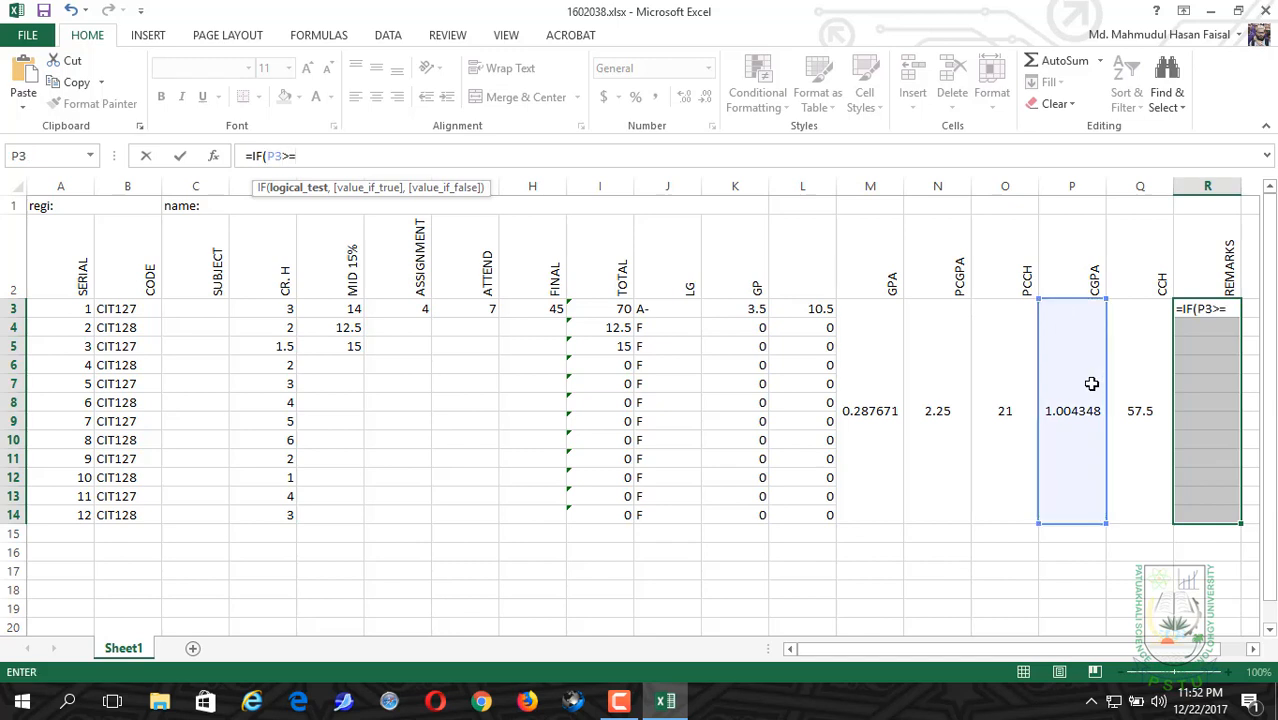
text(2.0,")
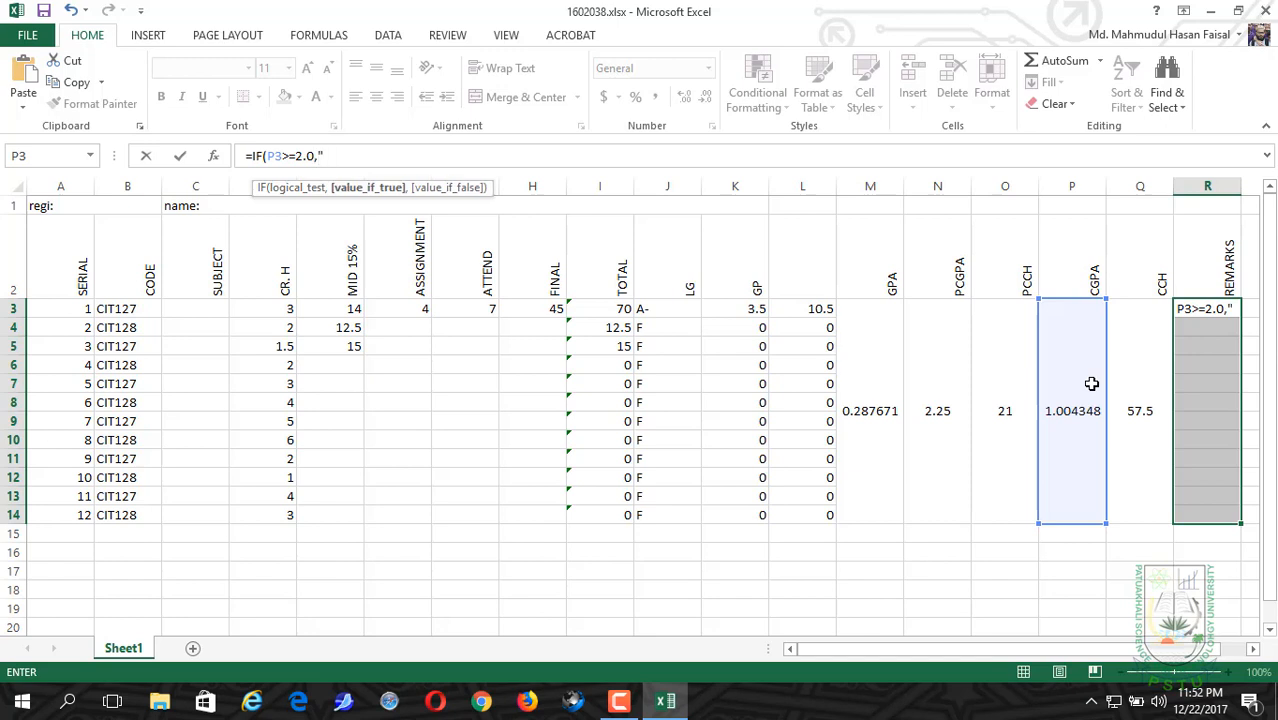
text(passed)
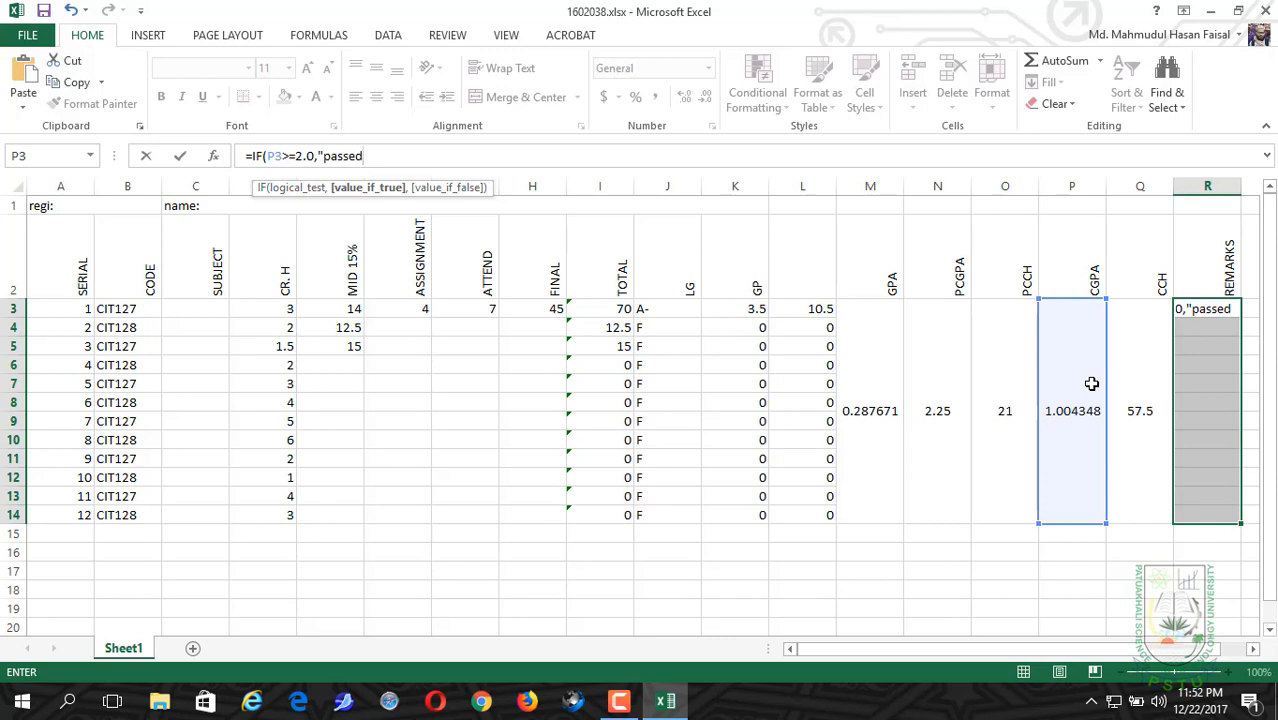
text(",")
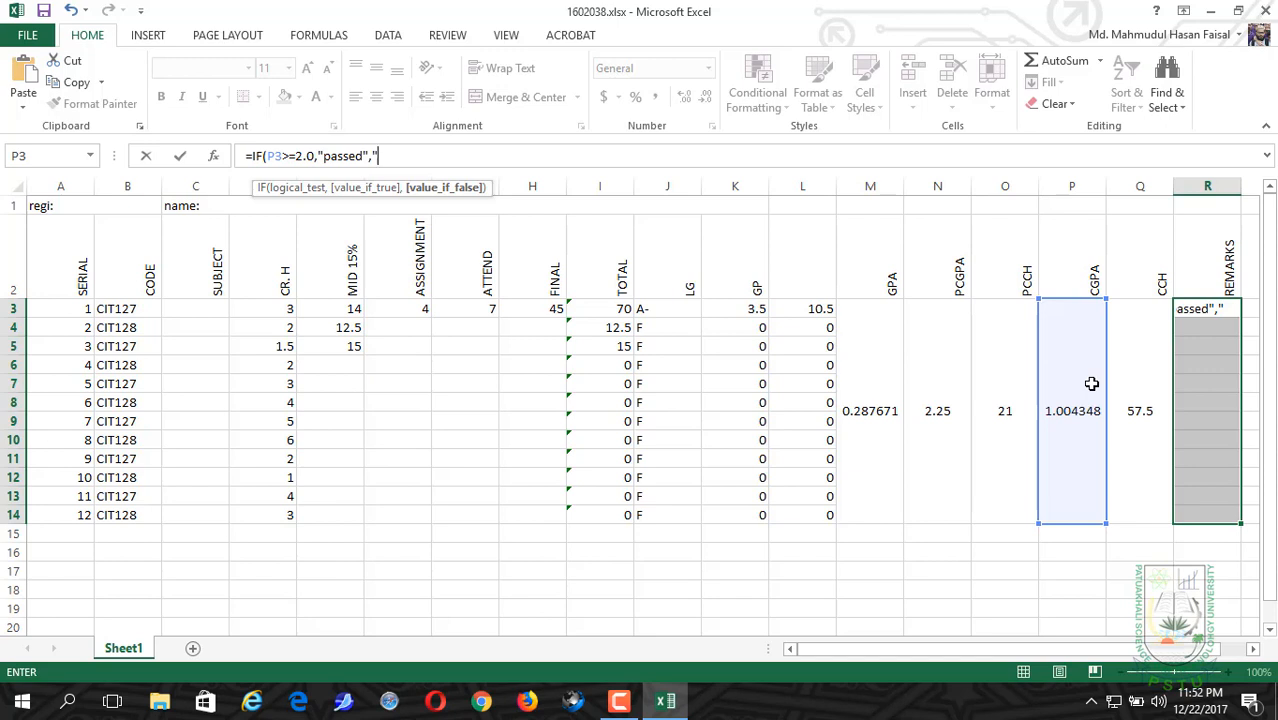
text(failed)
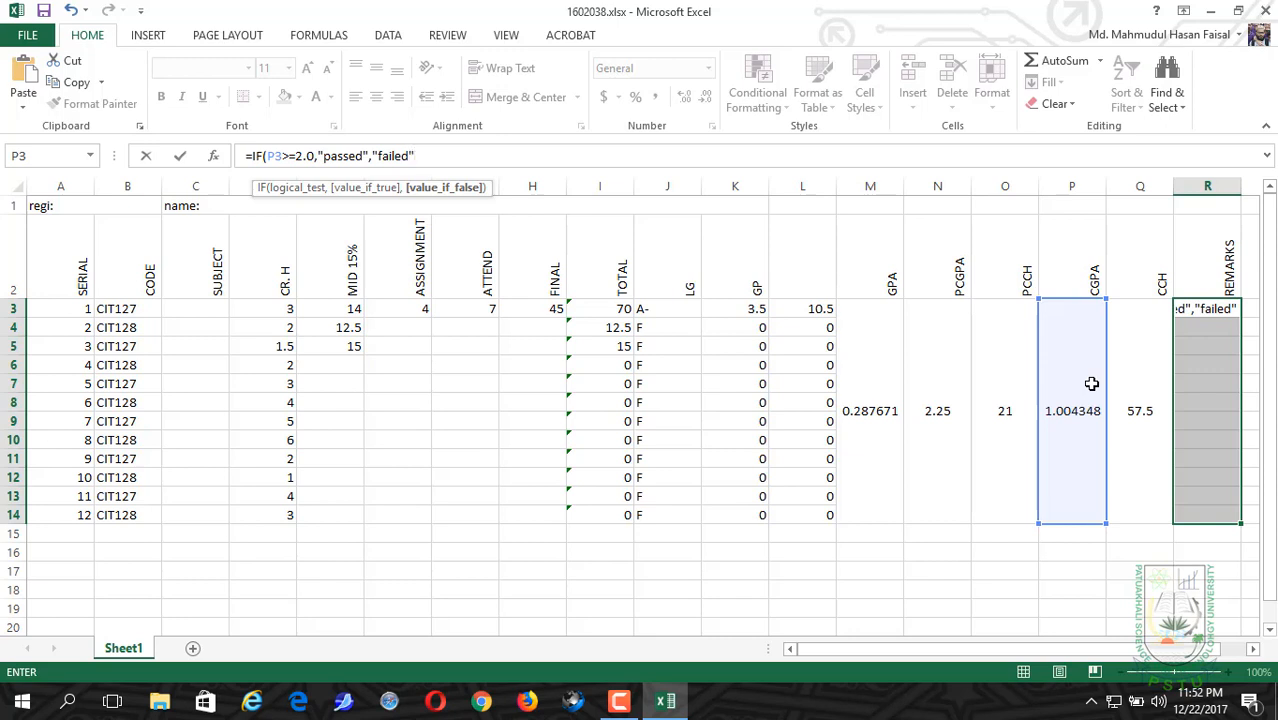
text("))
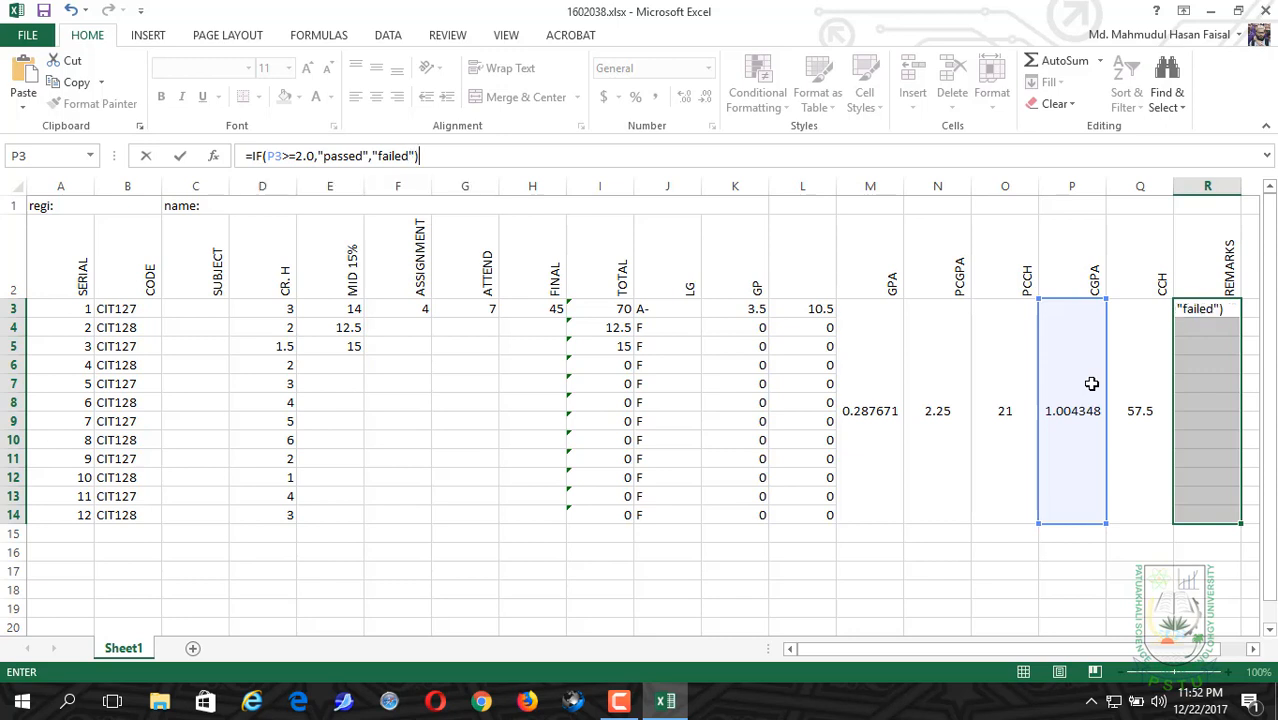
Step: Finish the R3 formula with the results "passed" and "failed", and merge and center R3:R14 with middle vertical alignment
key(Return)
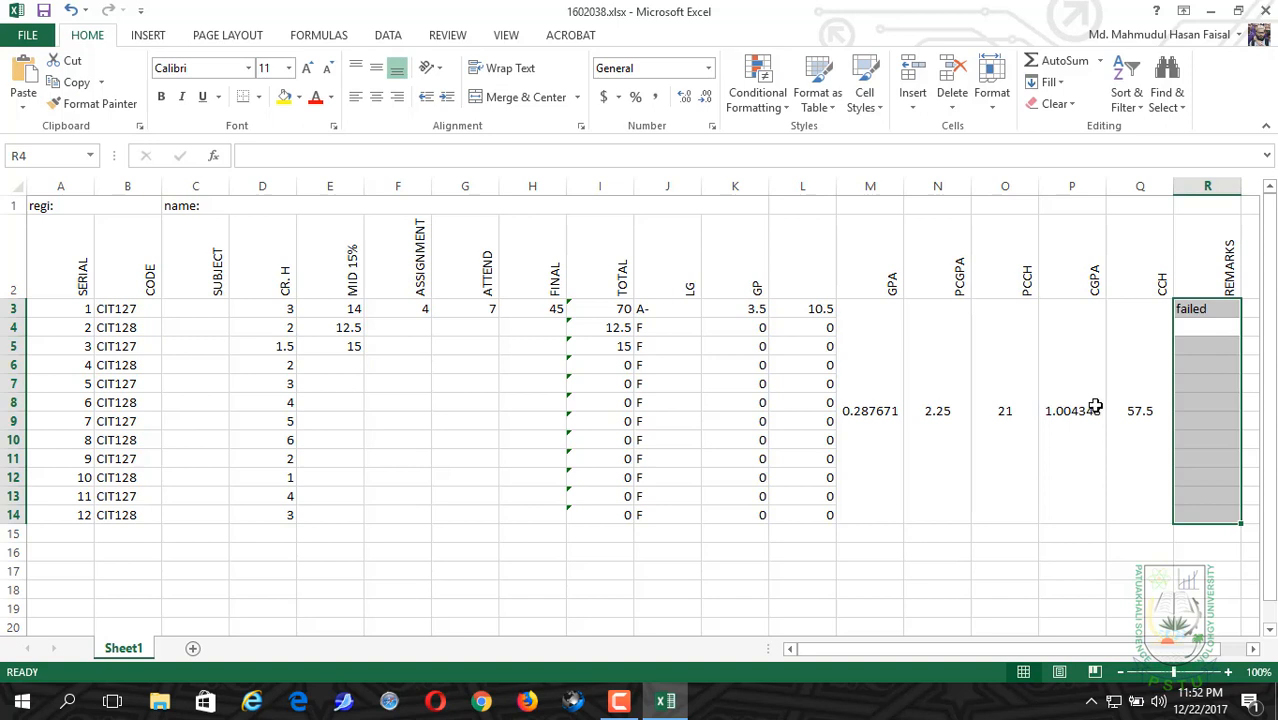
click(505, 97)
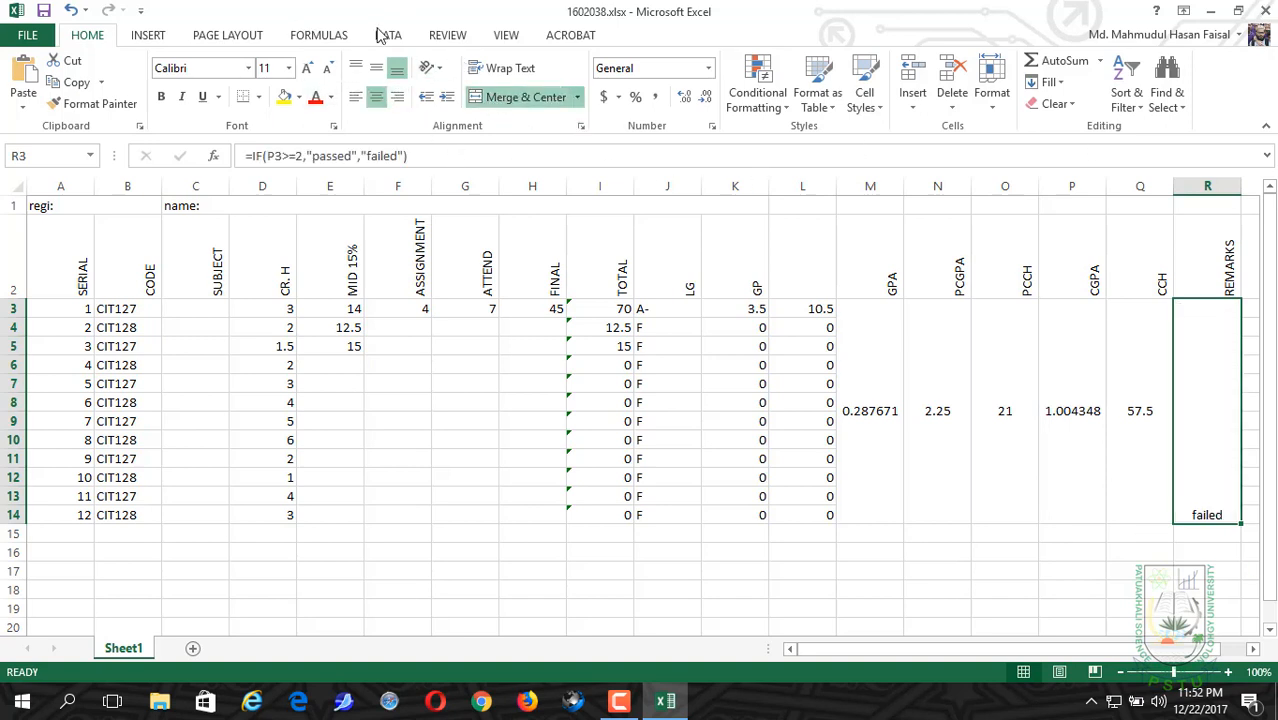
click(376, 67)
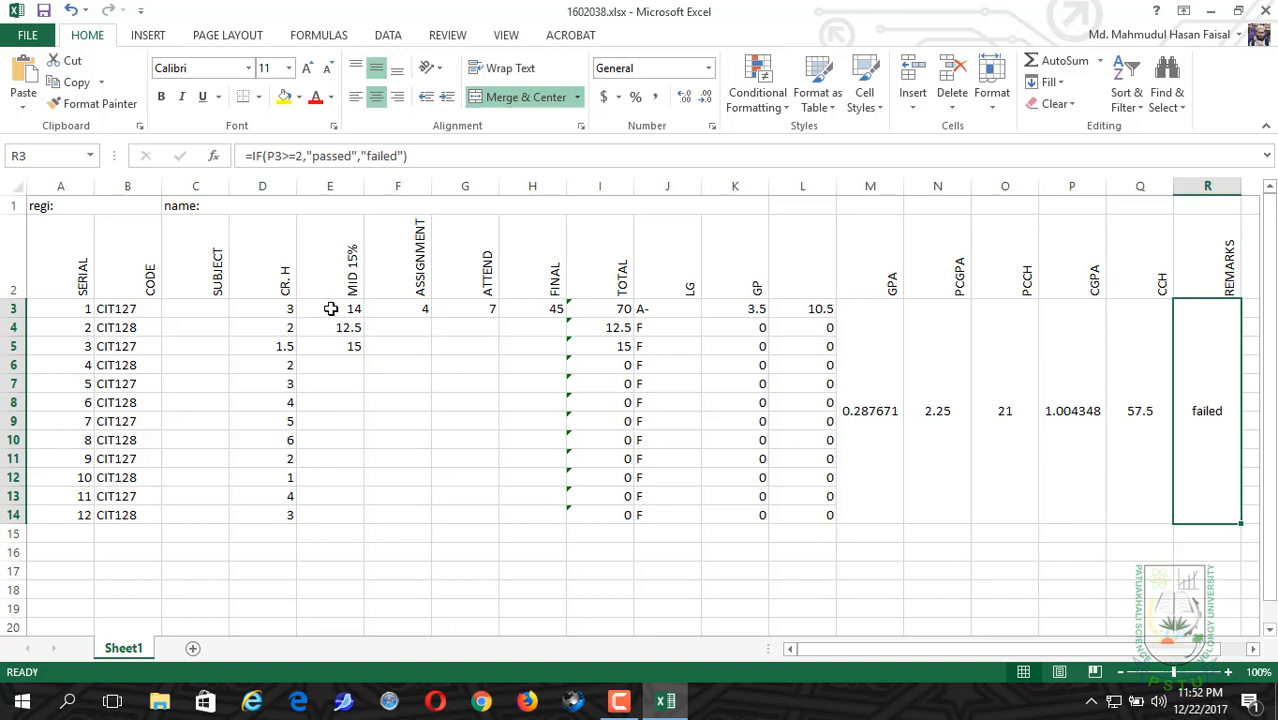
Step: Review the mark columns MID 15%, ASSIGNMENT, ATTEND and FINAL, the PCGPA and PCCH cells, and the sheet's remaining columns
click(316, 243)
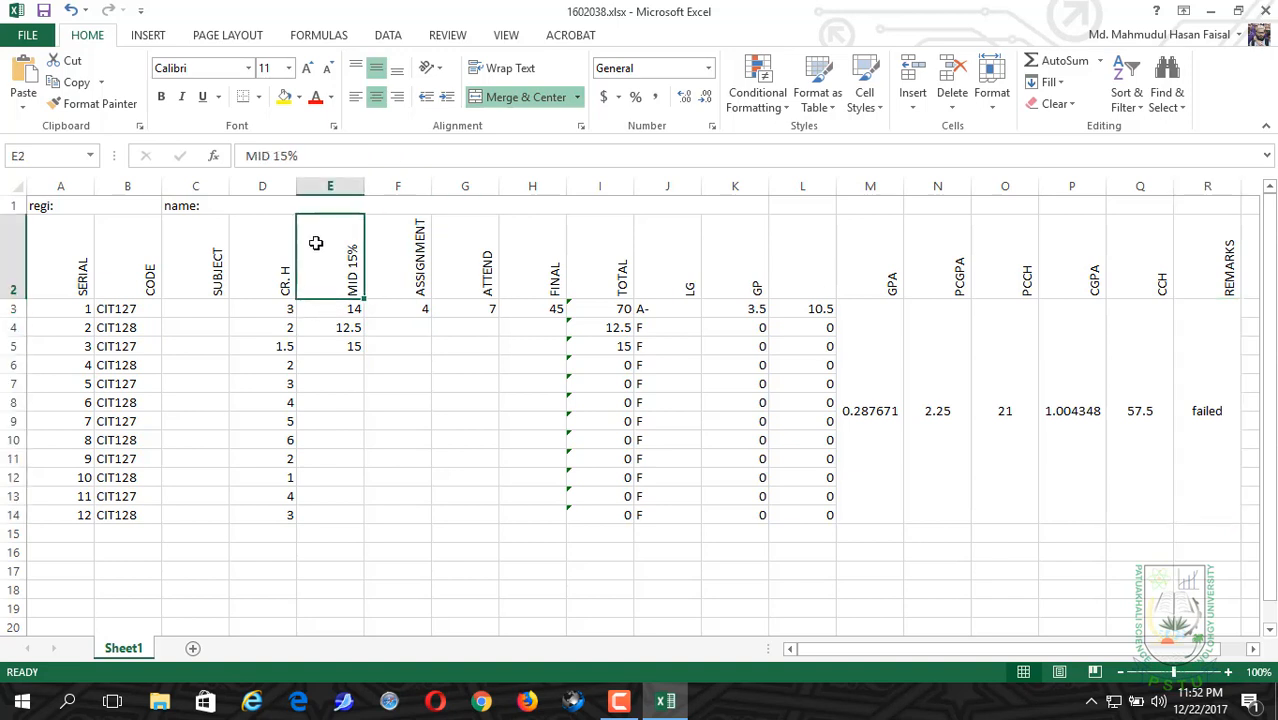
click(415, 252)
click(482, 260)
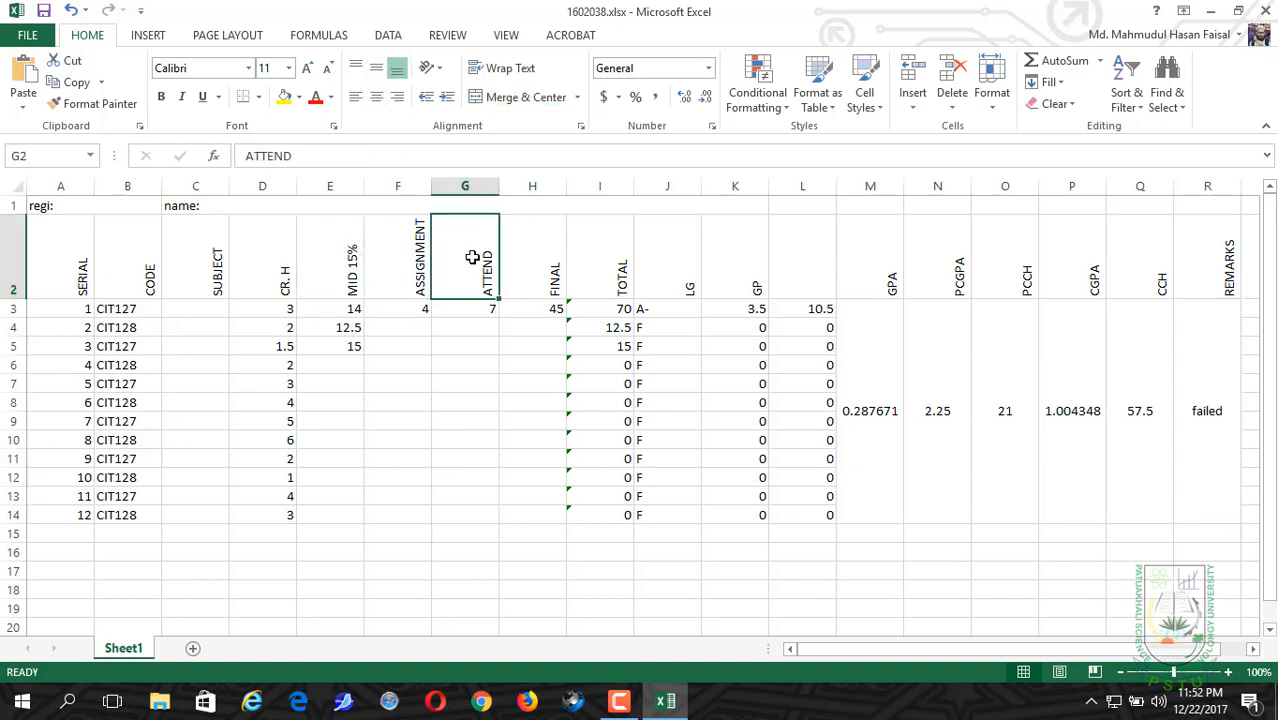
click(556, 273)
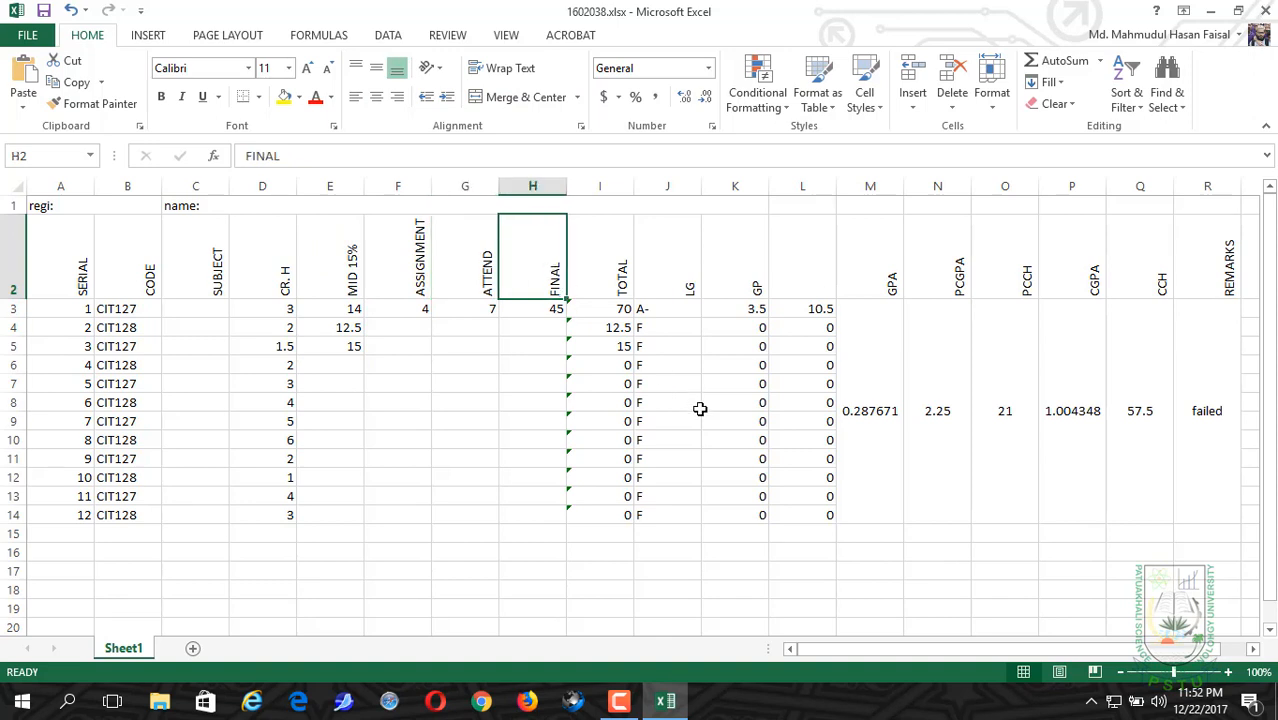
click(941, 378)
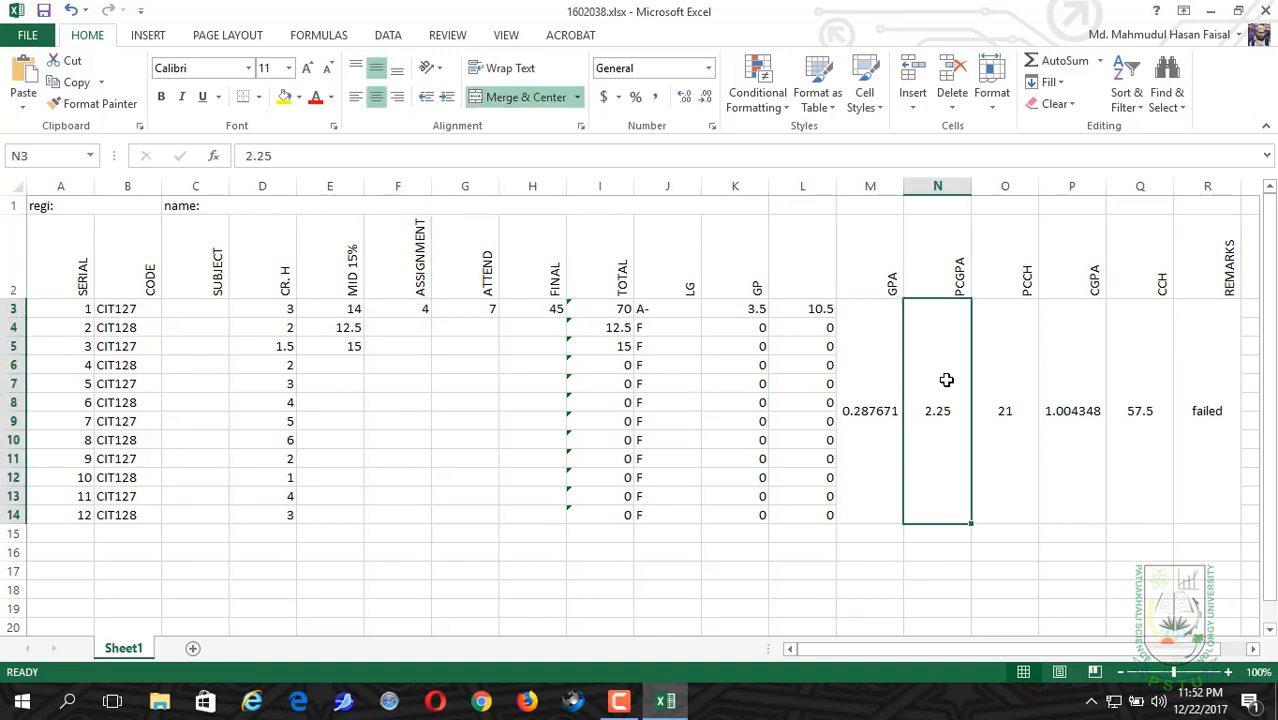
click(1002, 401)
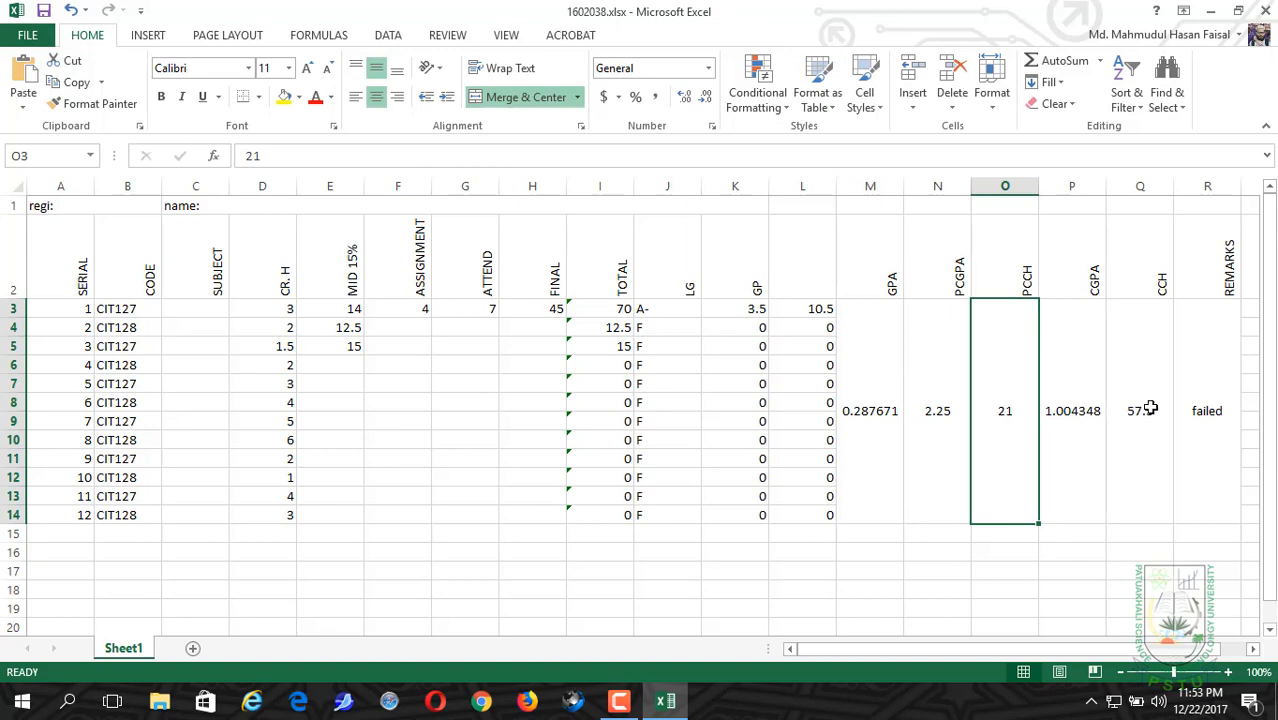
drag(1273, 472, 1274, 490)
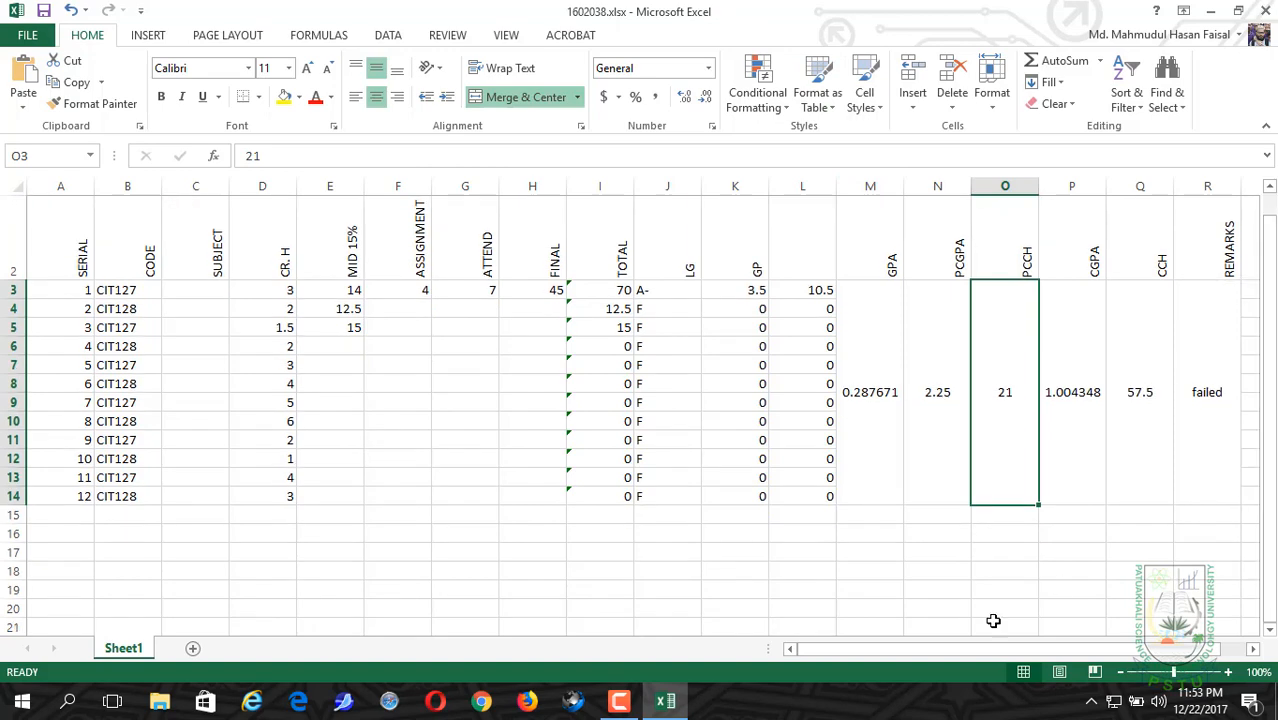
drag(922, 653, 975, 650)
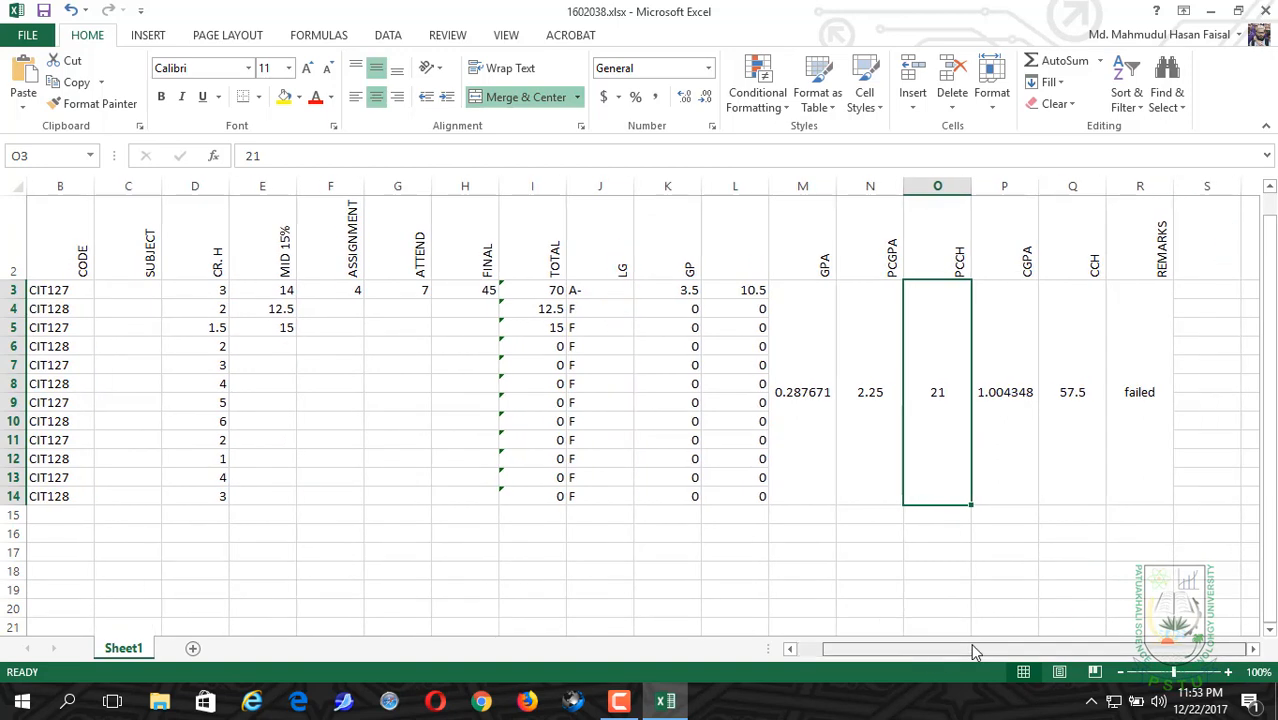